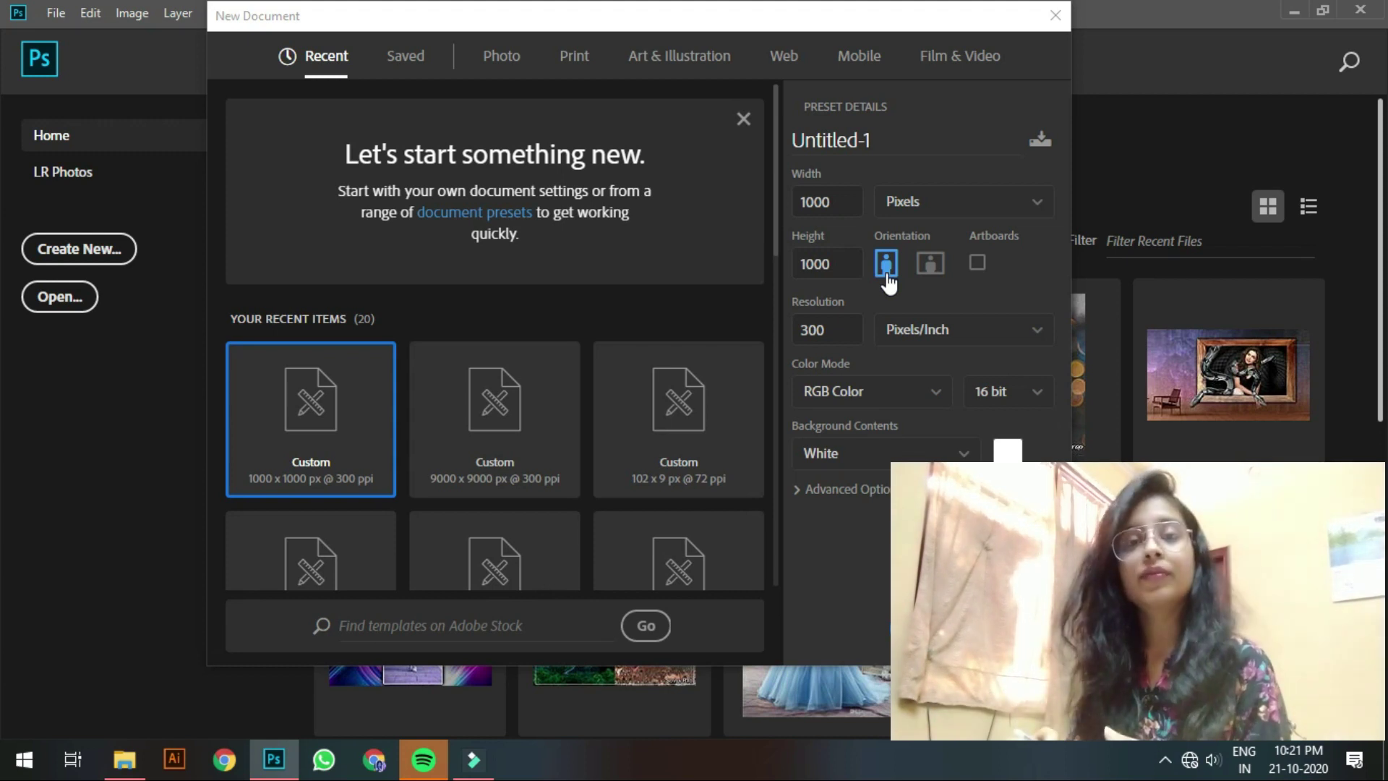
Step: Create a 1000 x 1000 px document at 300 ppi in 16-bit RGB Color with a white background
left_click(853, 396)
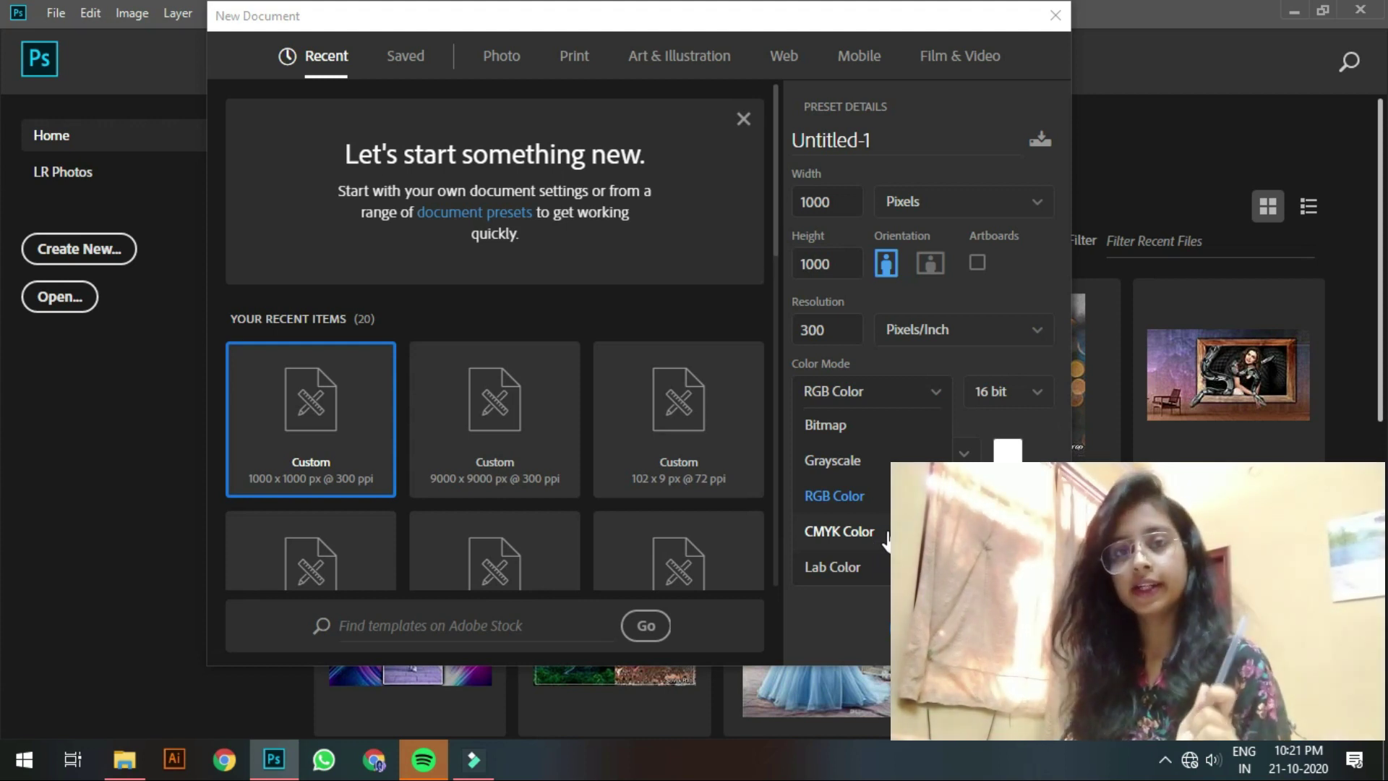
left_click(834, 495)
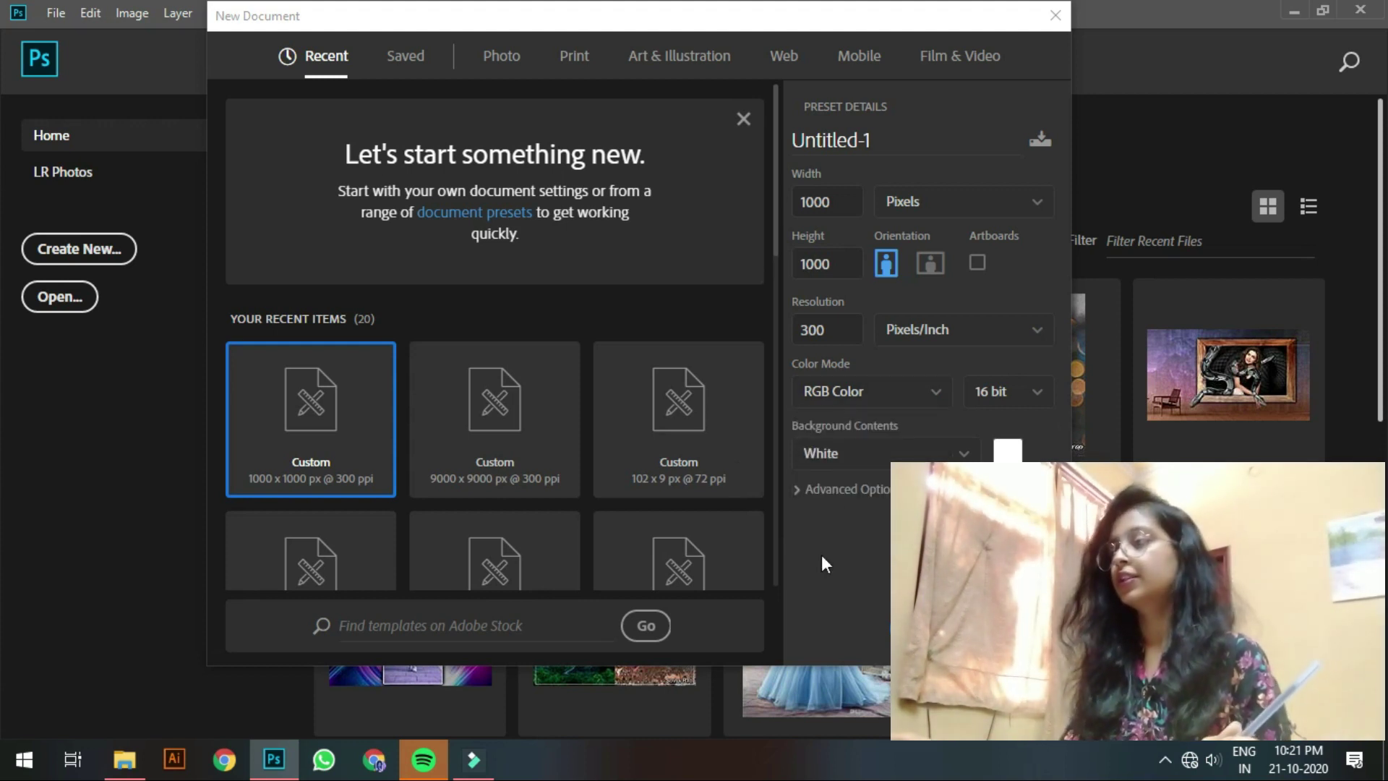
key("Return")
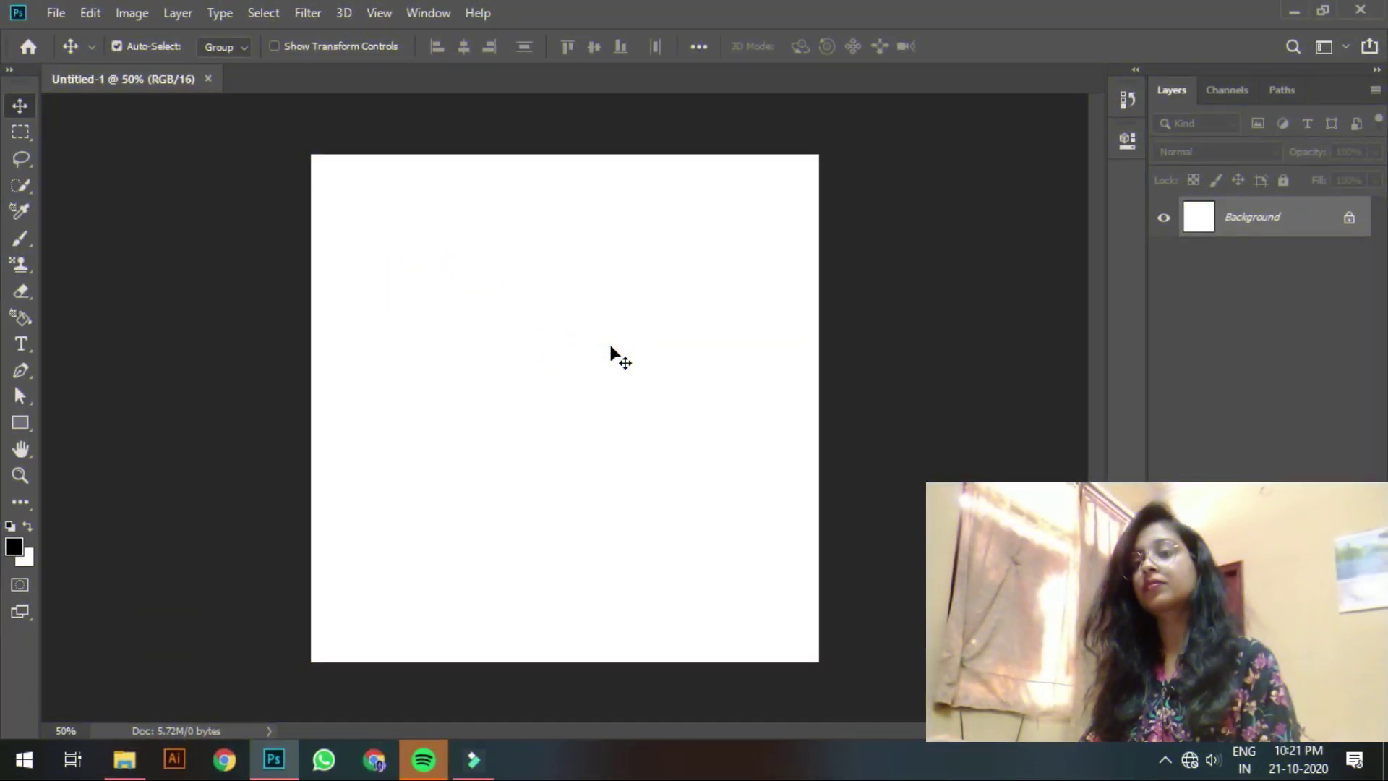
Step: Place the photo of the sea seen through a wall opening from the meditation folder into the new document
key("ctrl+0")
left_click(124, 759)
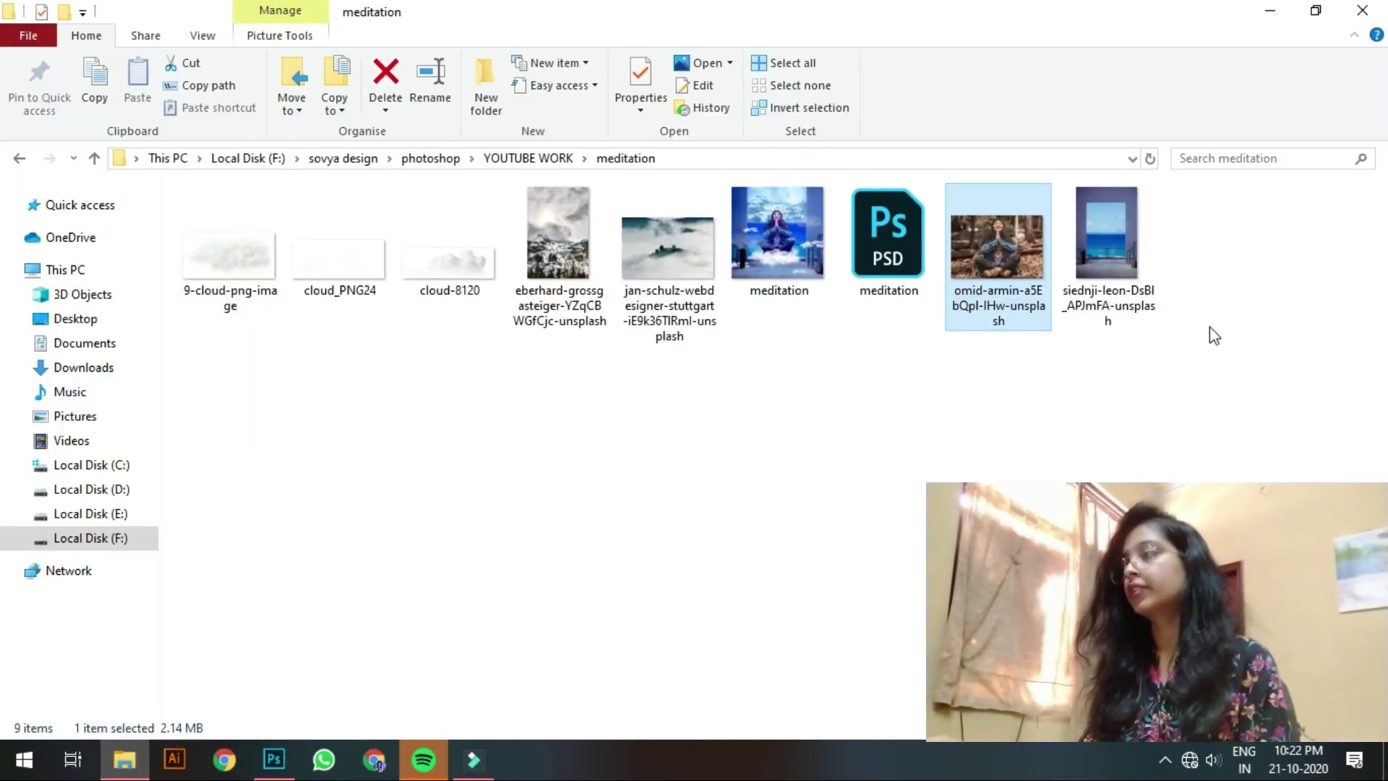
left_click(1106, 304)
left_click_drag(1106, 289, 526, 506)
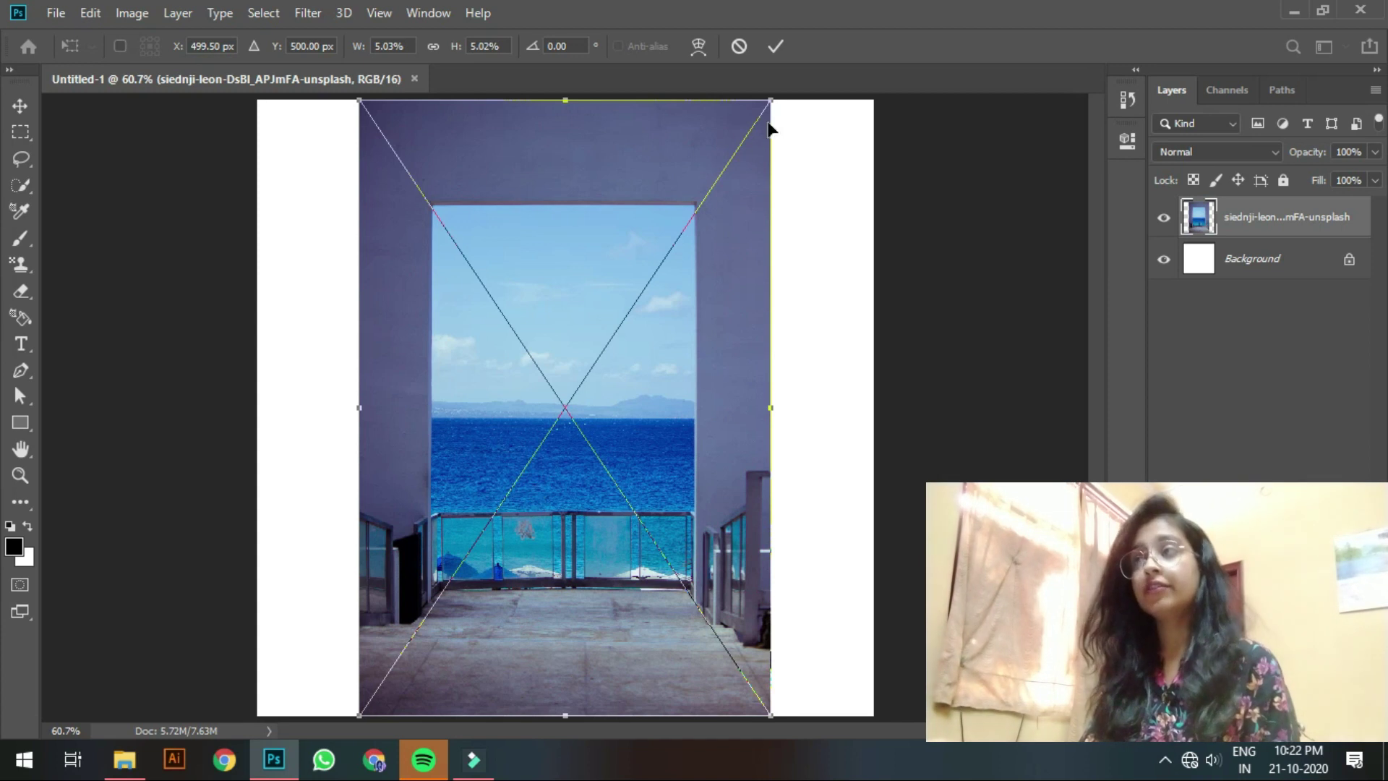
Step: Scale the placed sea photo to about 7.7% so it covers the canvas, and shift it slightly up to show more floor
left_click_drag(770, 100, 1034, 83)
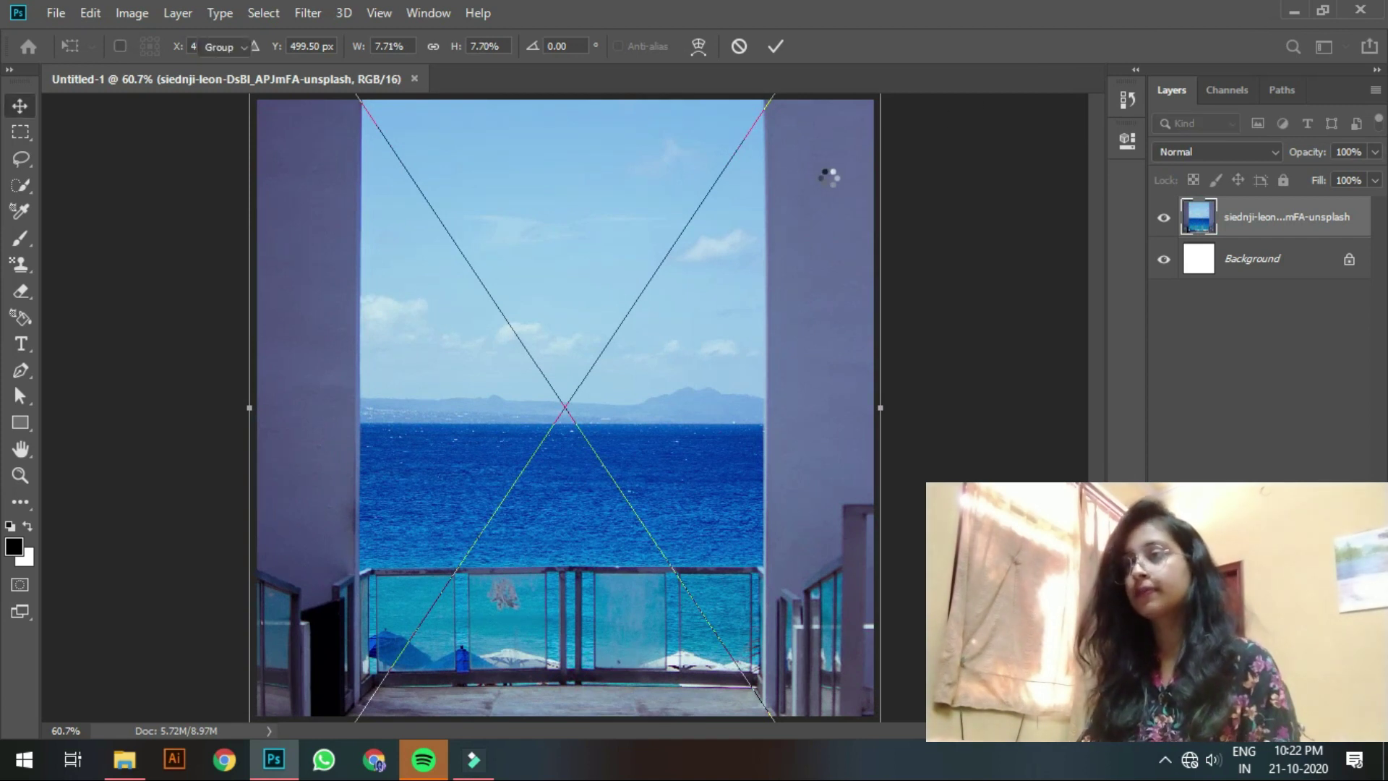
key("Return")
mouse_move(588, 517)
left_mouse_down()
mouse_move(591, 438)
mouse_move(591, 501)
left_mouse_up()
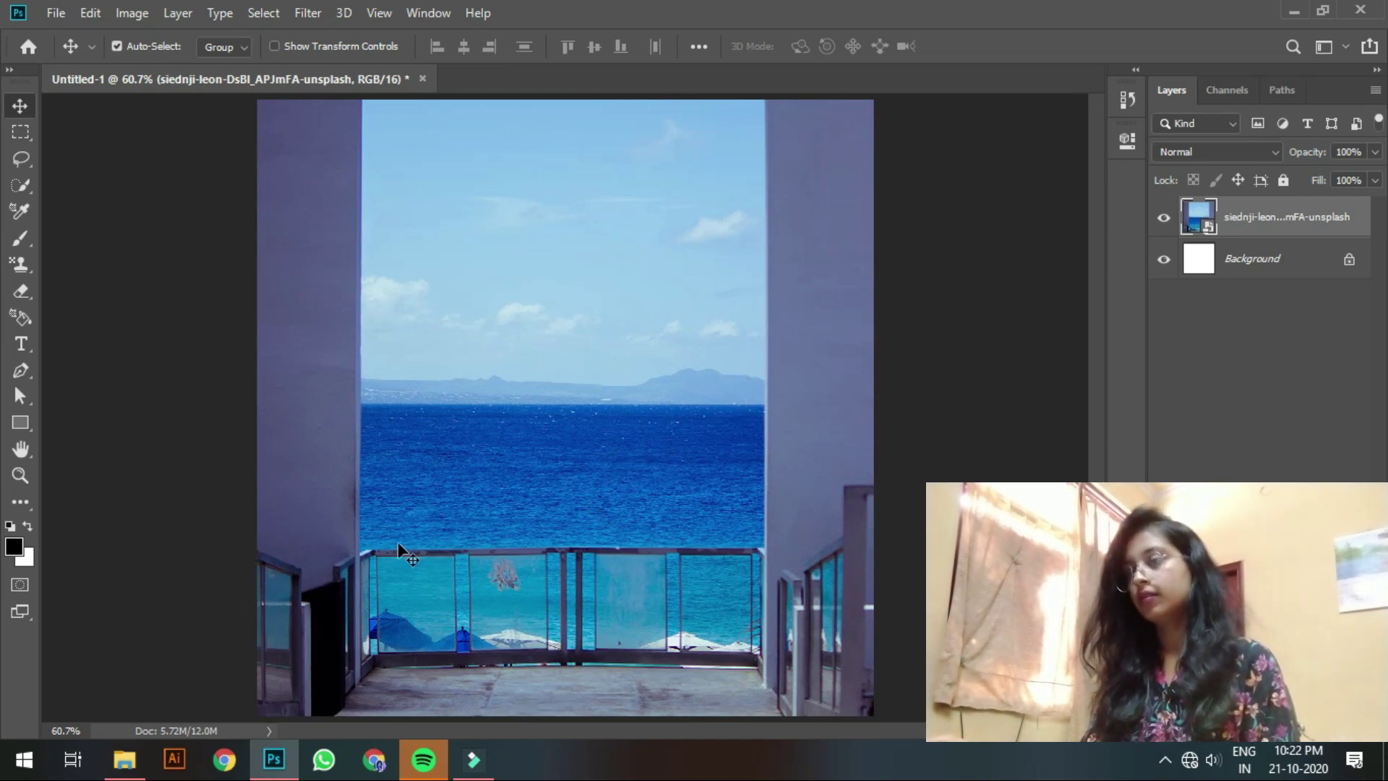
left_click_drag(412, 550, 412, 540)
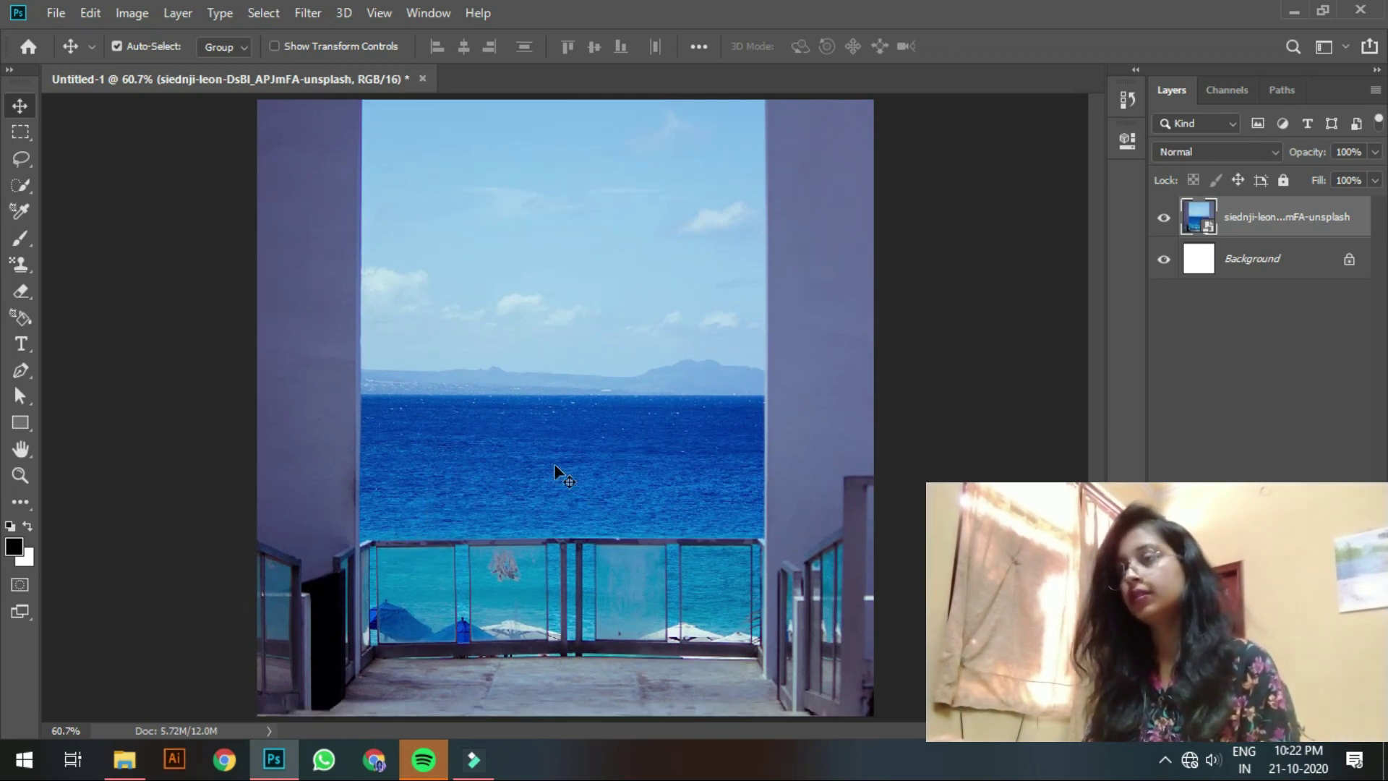
left_click(124, 767)
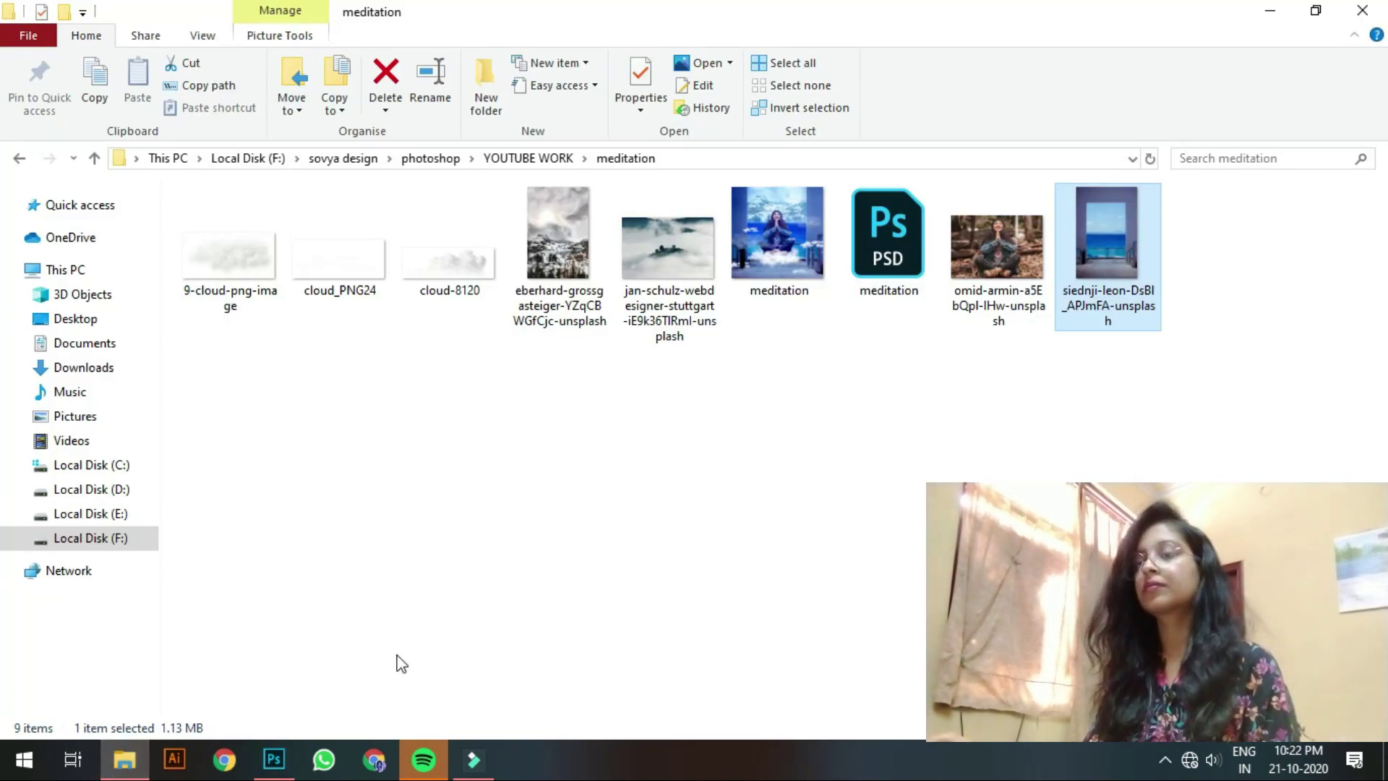
left_click(273, 759)
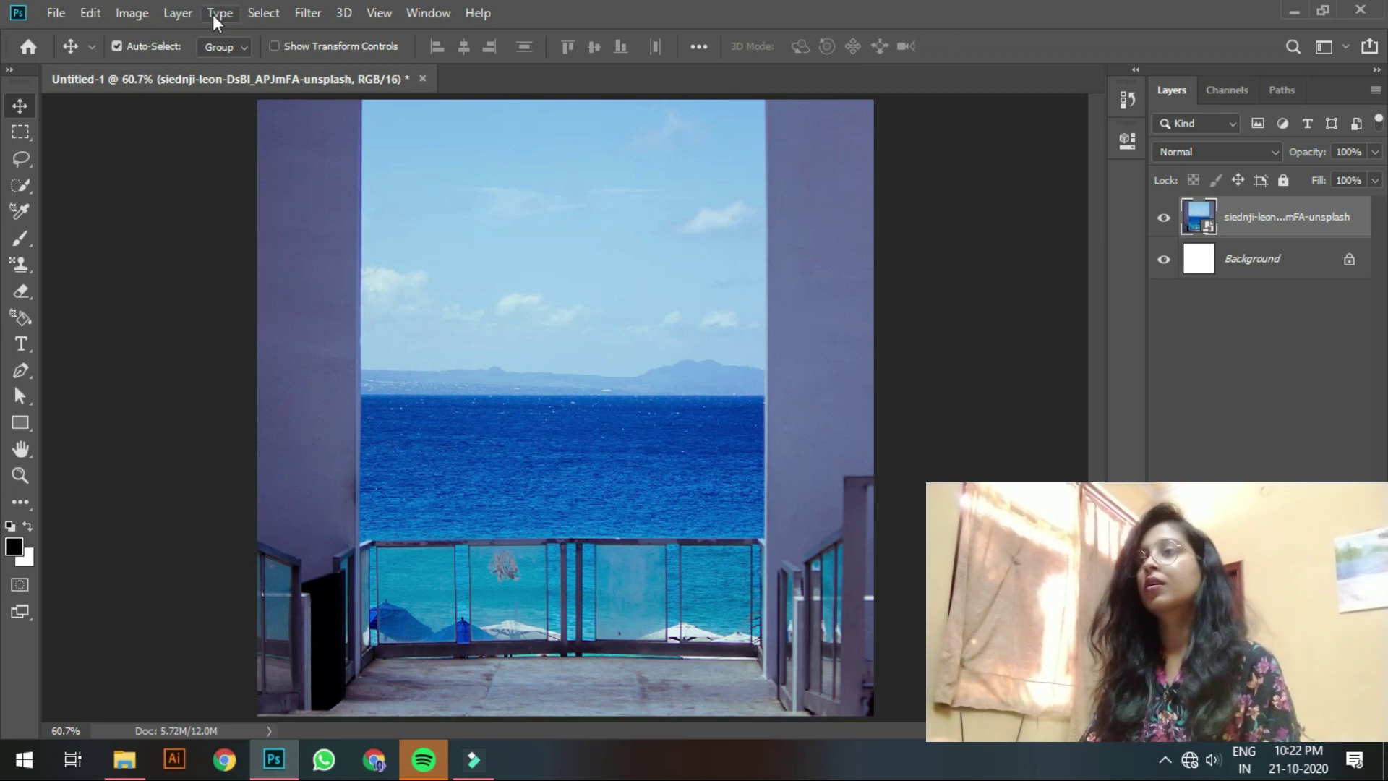
Step: Reset the Essentials workspace and close the Learn, Libraries and Adjustments panel group
left_click(438, 6)
mouse_move(519, 32)
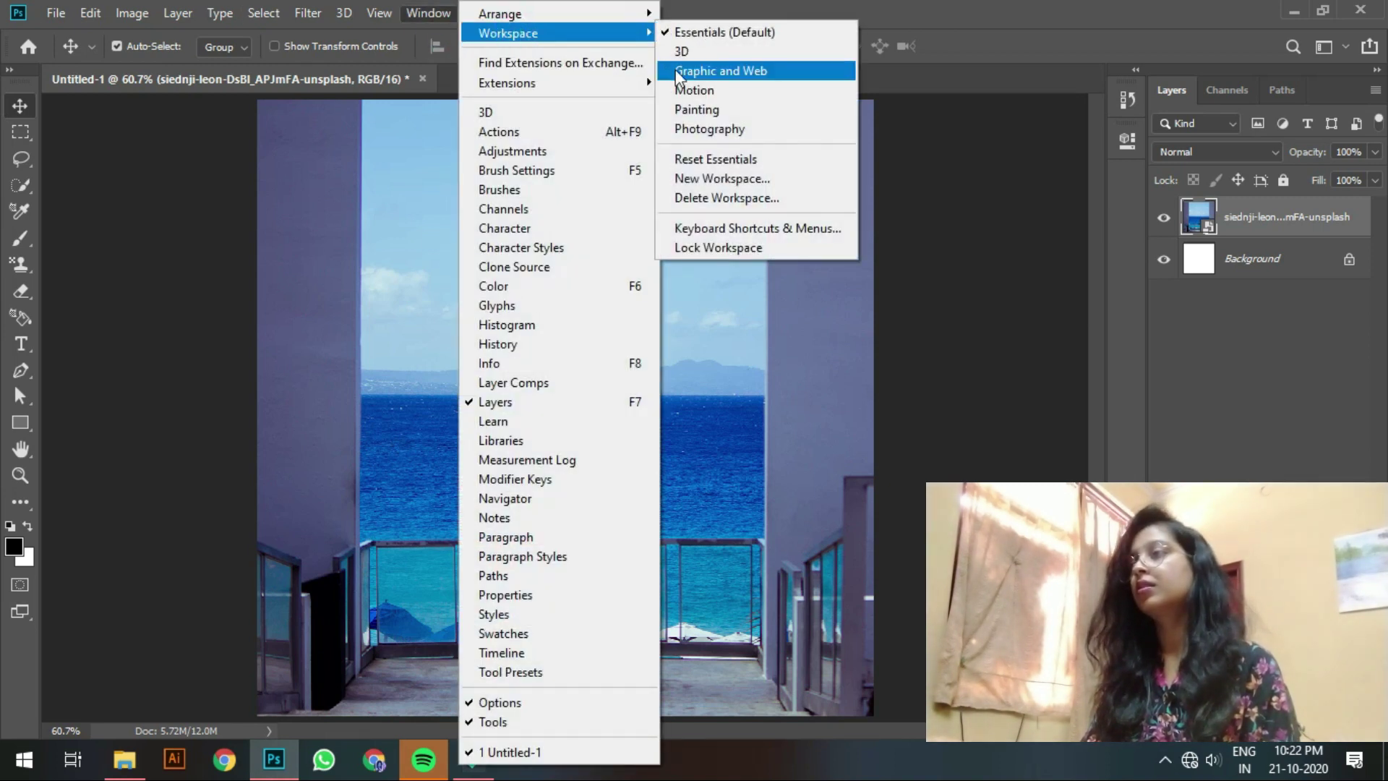
left_click(731, 158)
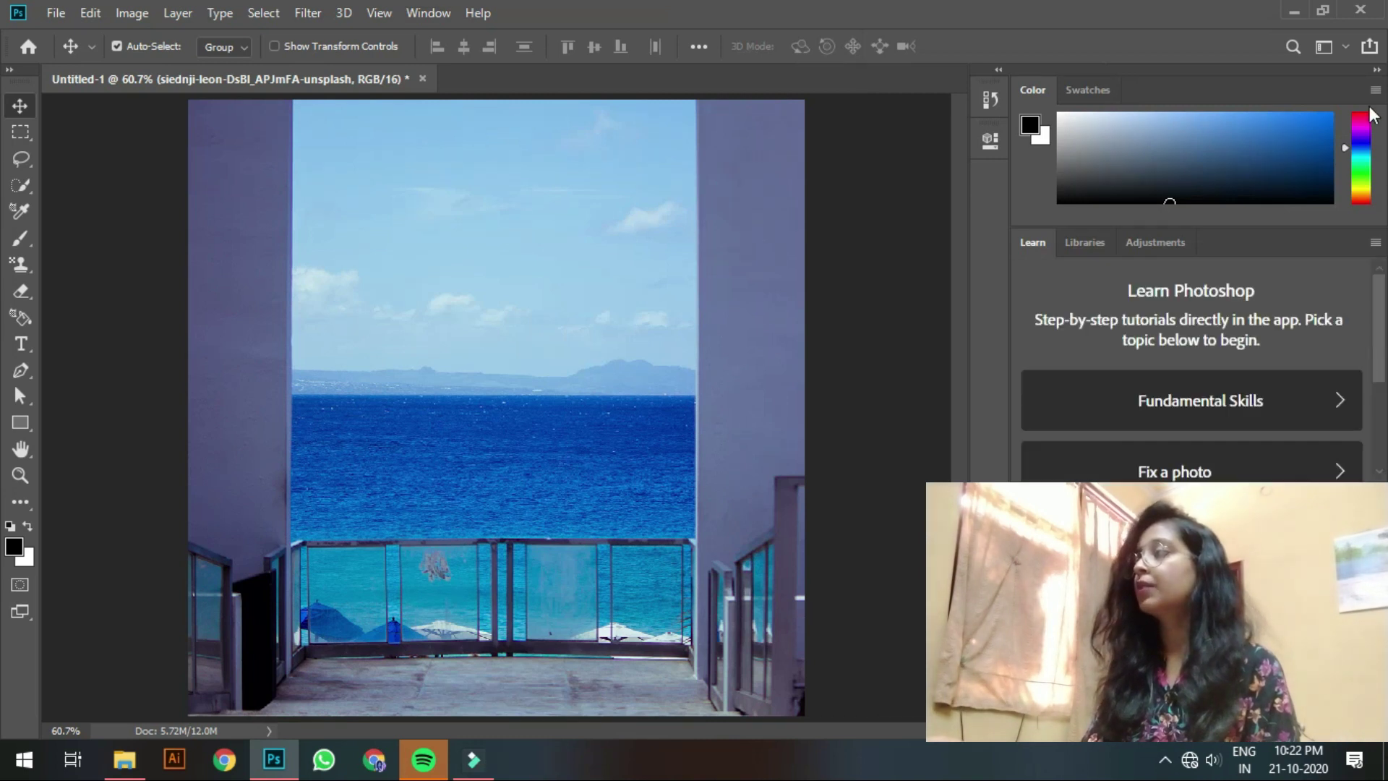
left_click(1375, 243)
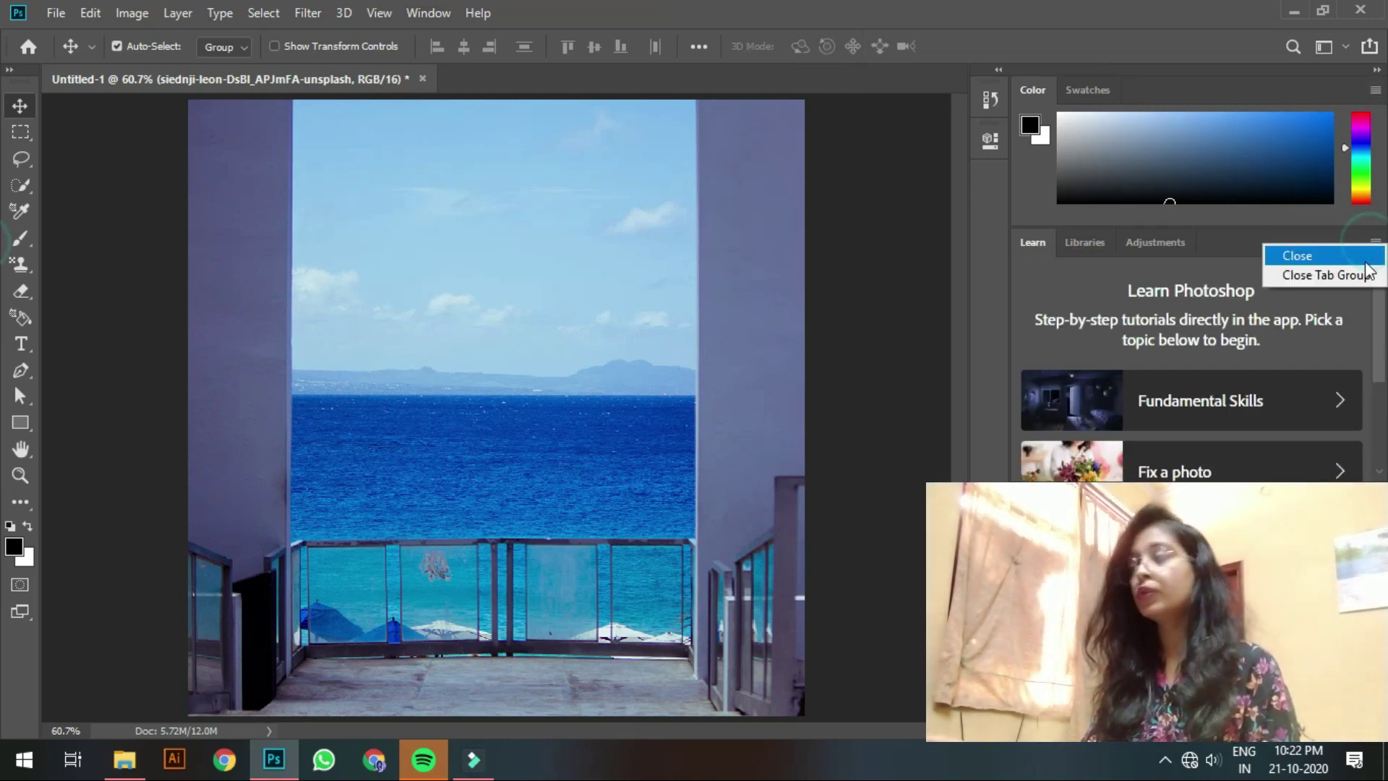
left_click(1357, 272)
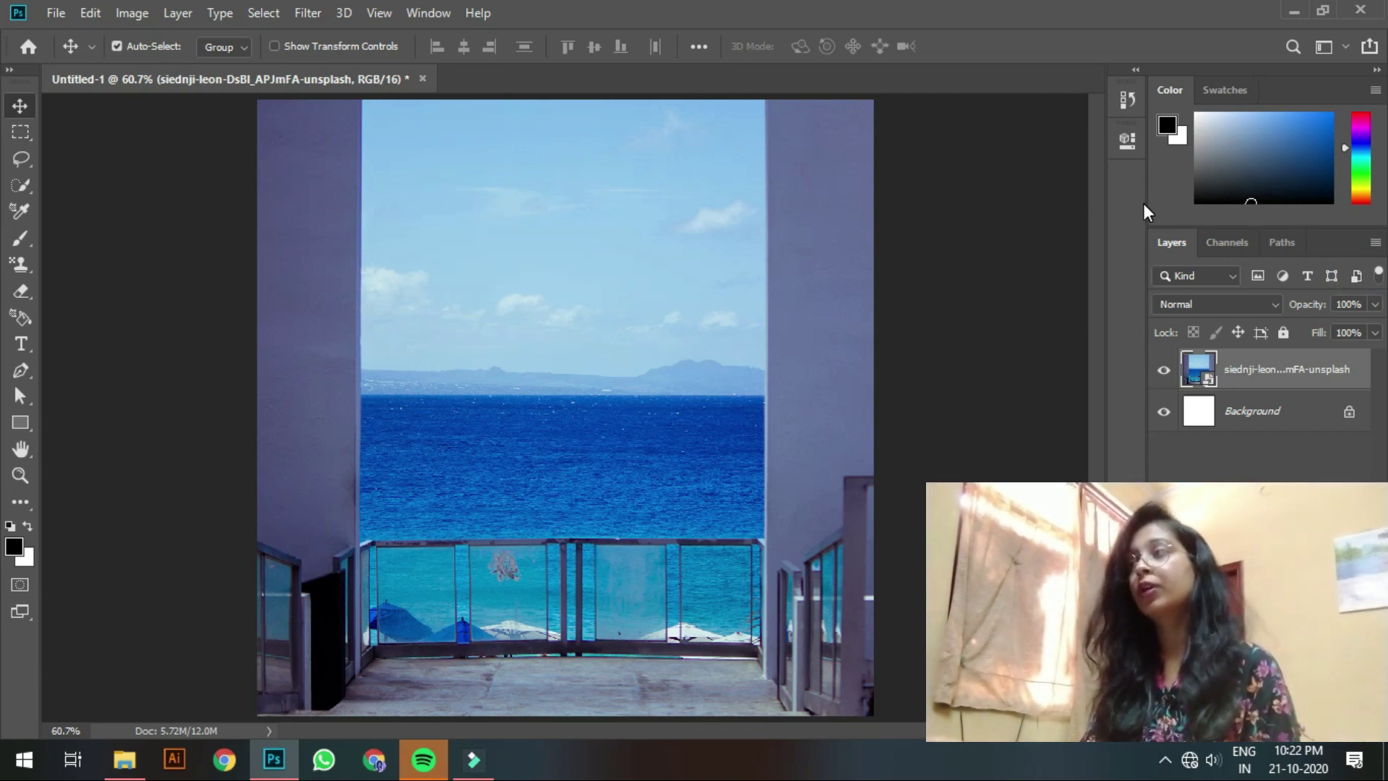
Step: Widen the Color and Layers panel column and make the Color panel taller
left_click_drag(1147, 205, 1057, 205)
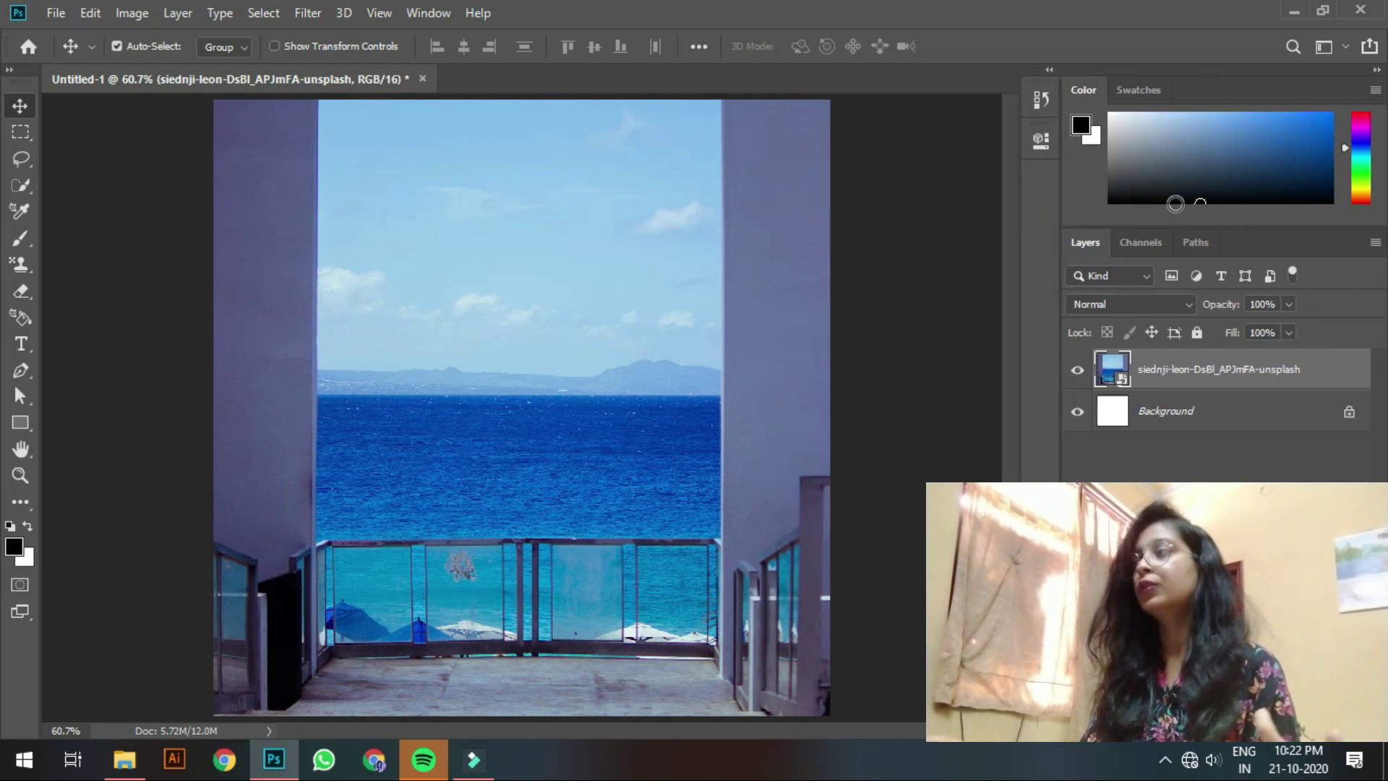
left_click_drag(1230, 227, 1229, 308)
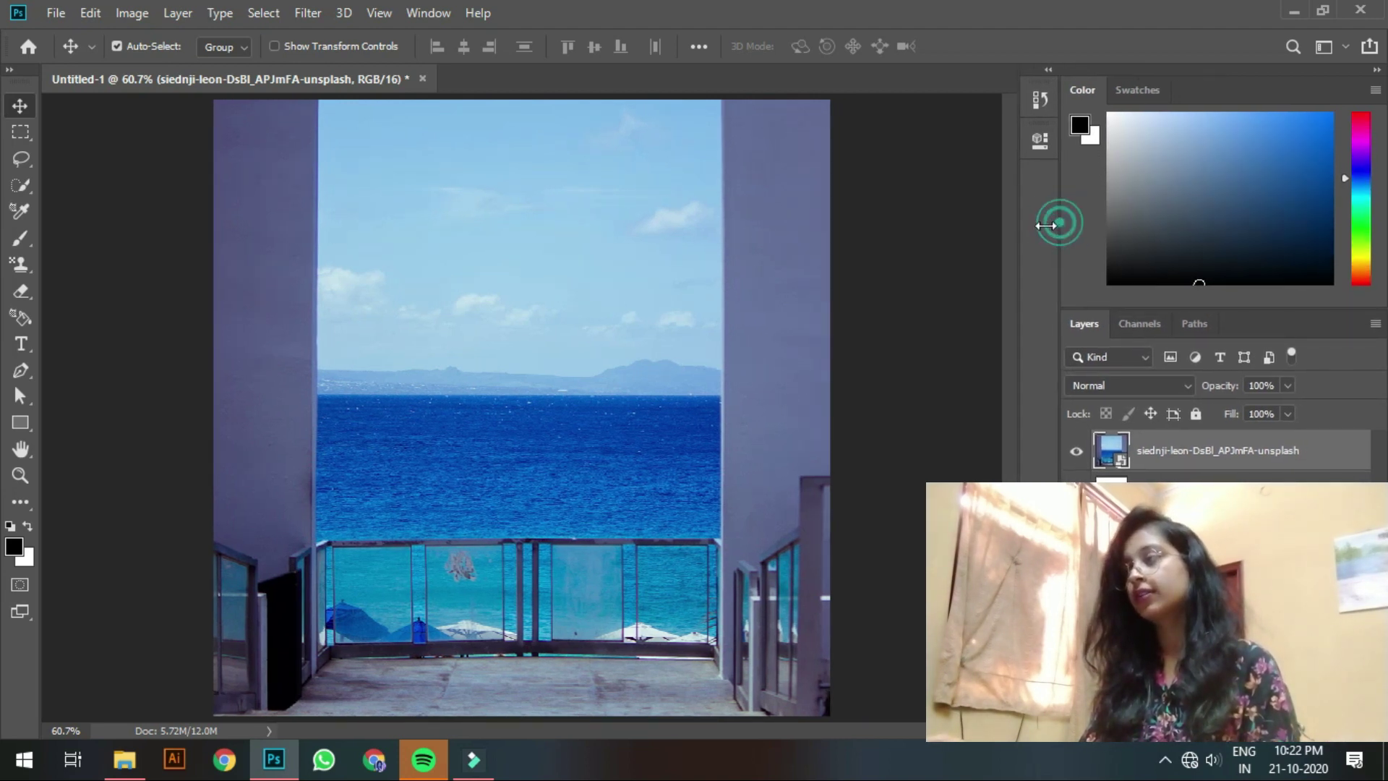
left_click_drag(1059, 223, 1026, 222)
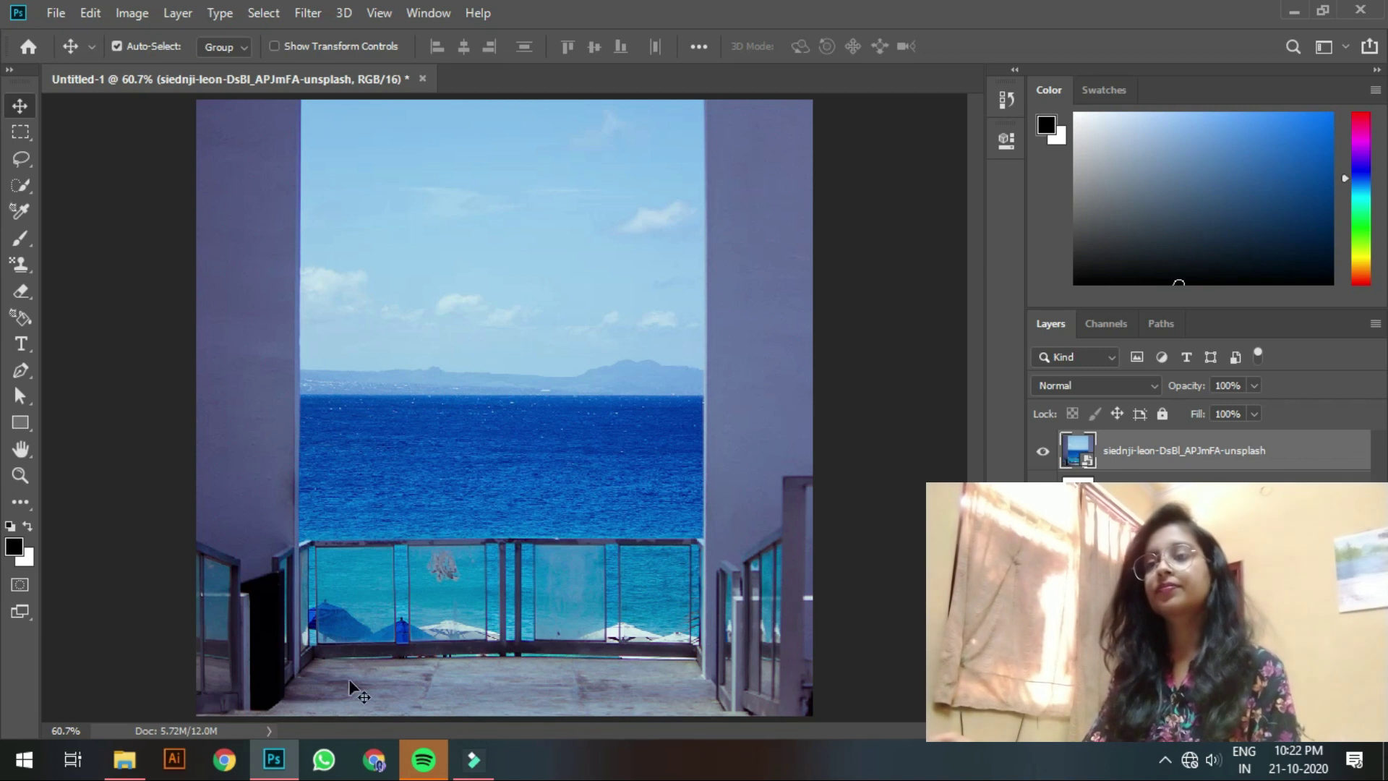
Step: Place the snowy mountain photo from the meditation folder above the sea photo and move it up, leaving the balcony railing uncovered
left_click(124, 759)
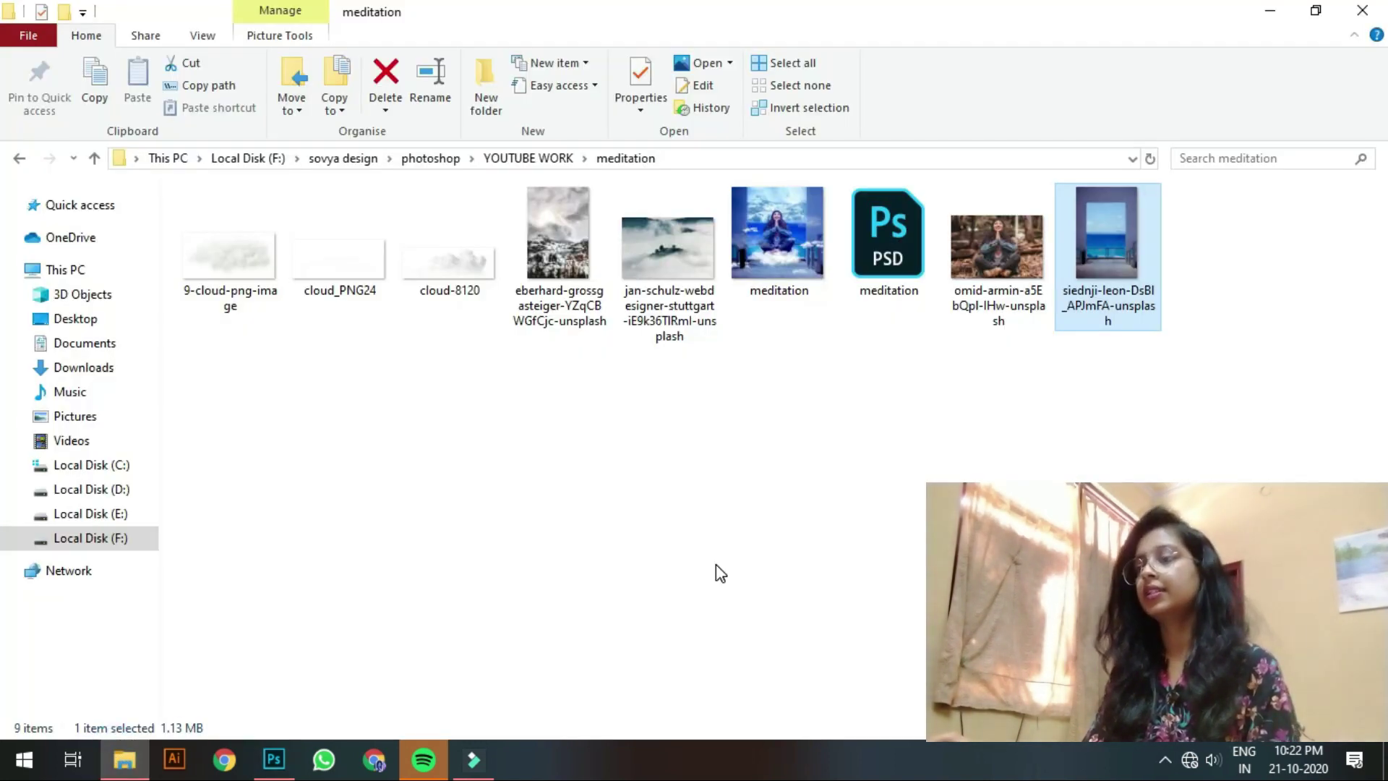
left_click(472, 760)
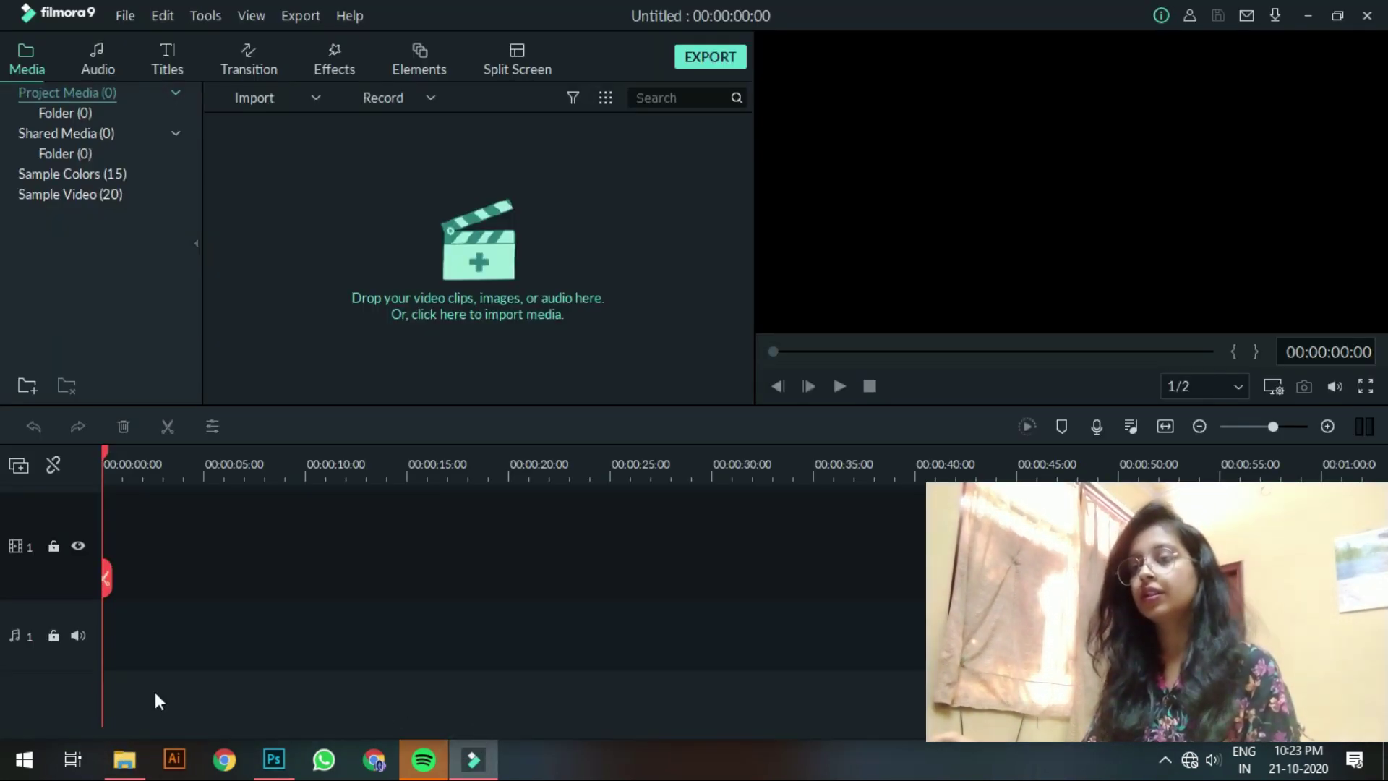
left_click(124, 759)
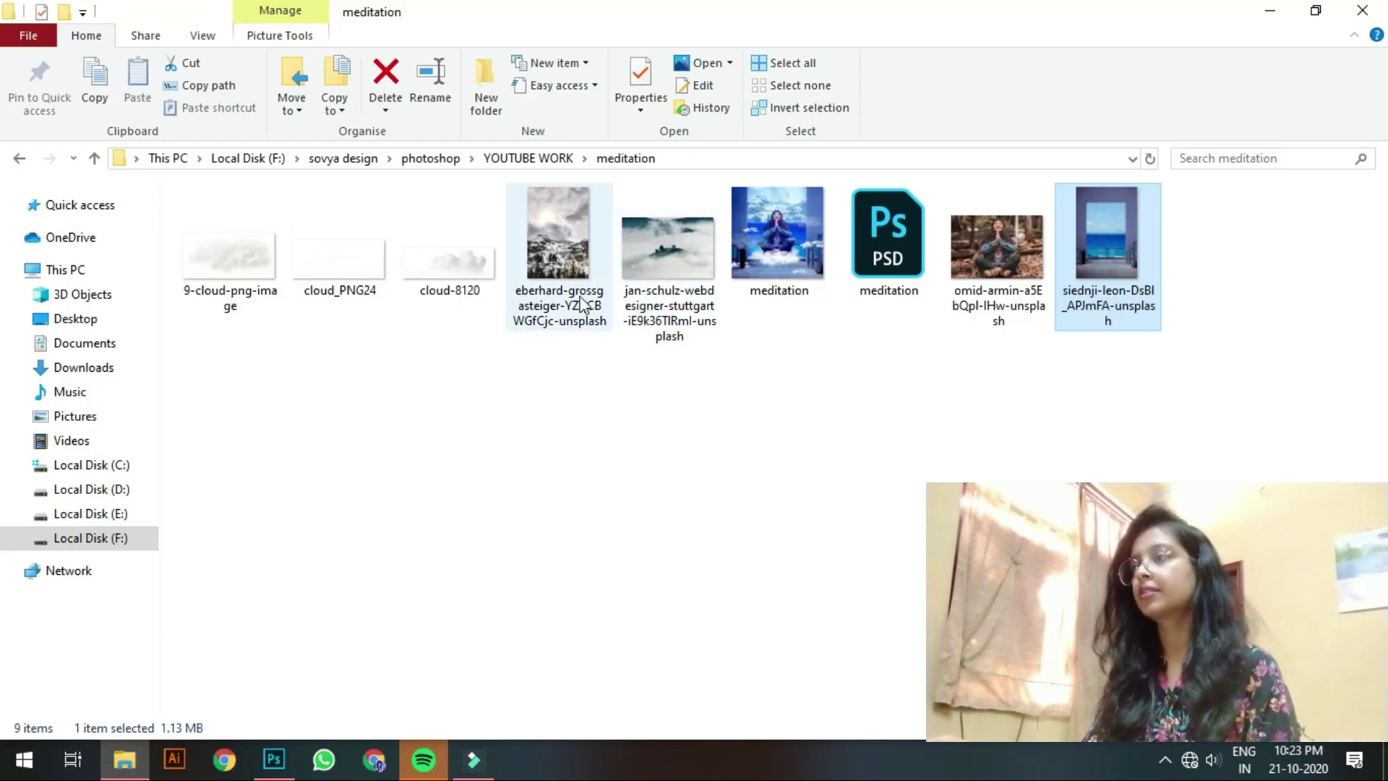
left_click_drag(558, 231, 587, 486)
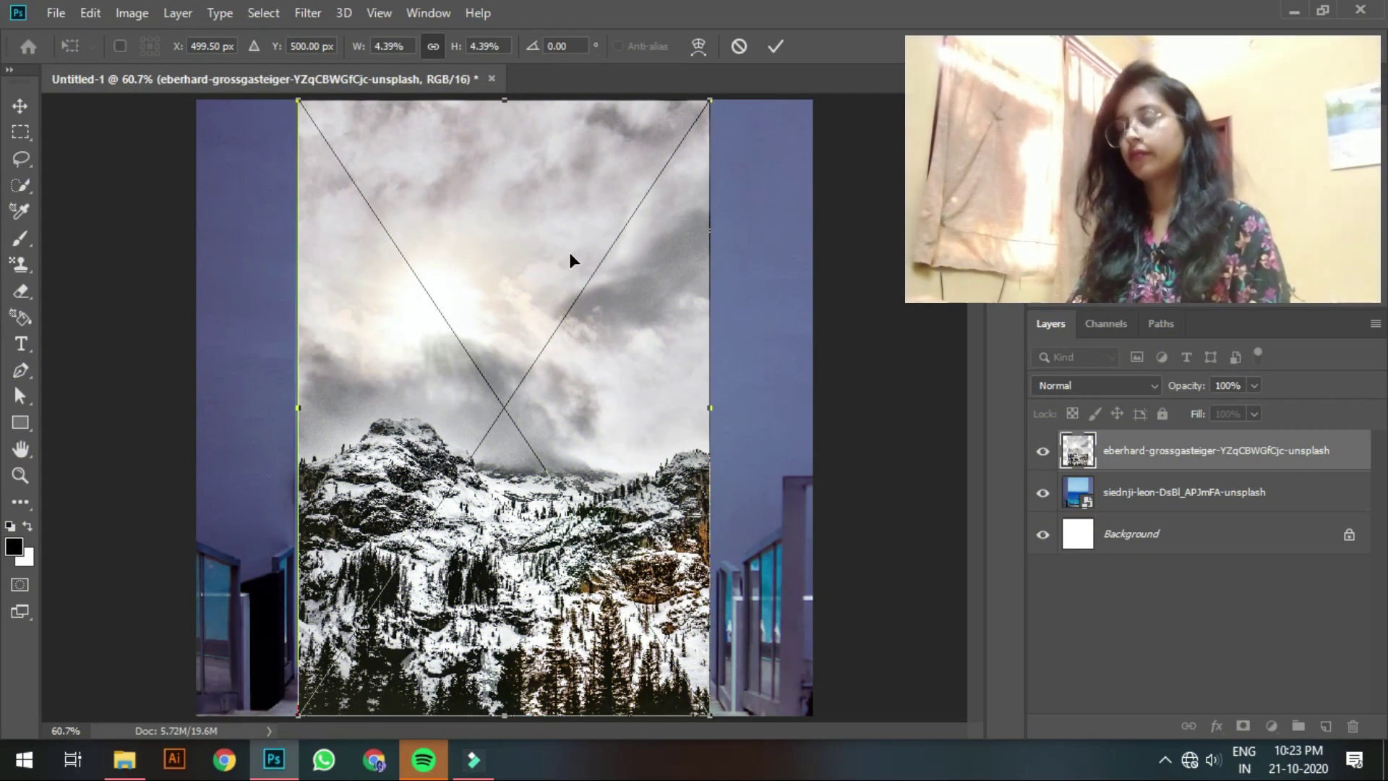
left_click_drag(569, 254, 540, 314)
key("Return")
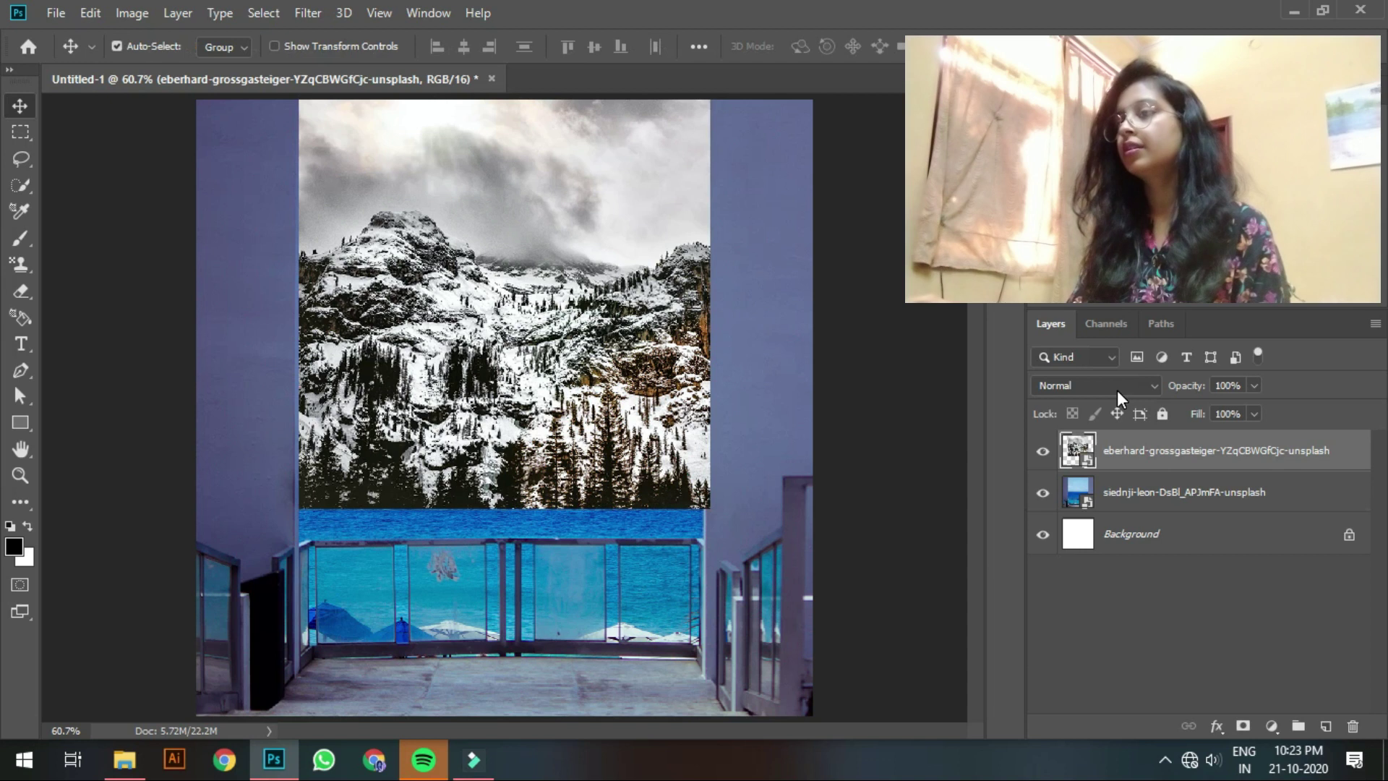
Step: Set the mountain layer's blend mode to Luminosity and add a layer mask to it
left_click(1117, 388)
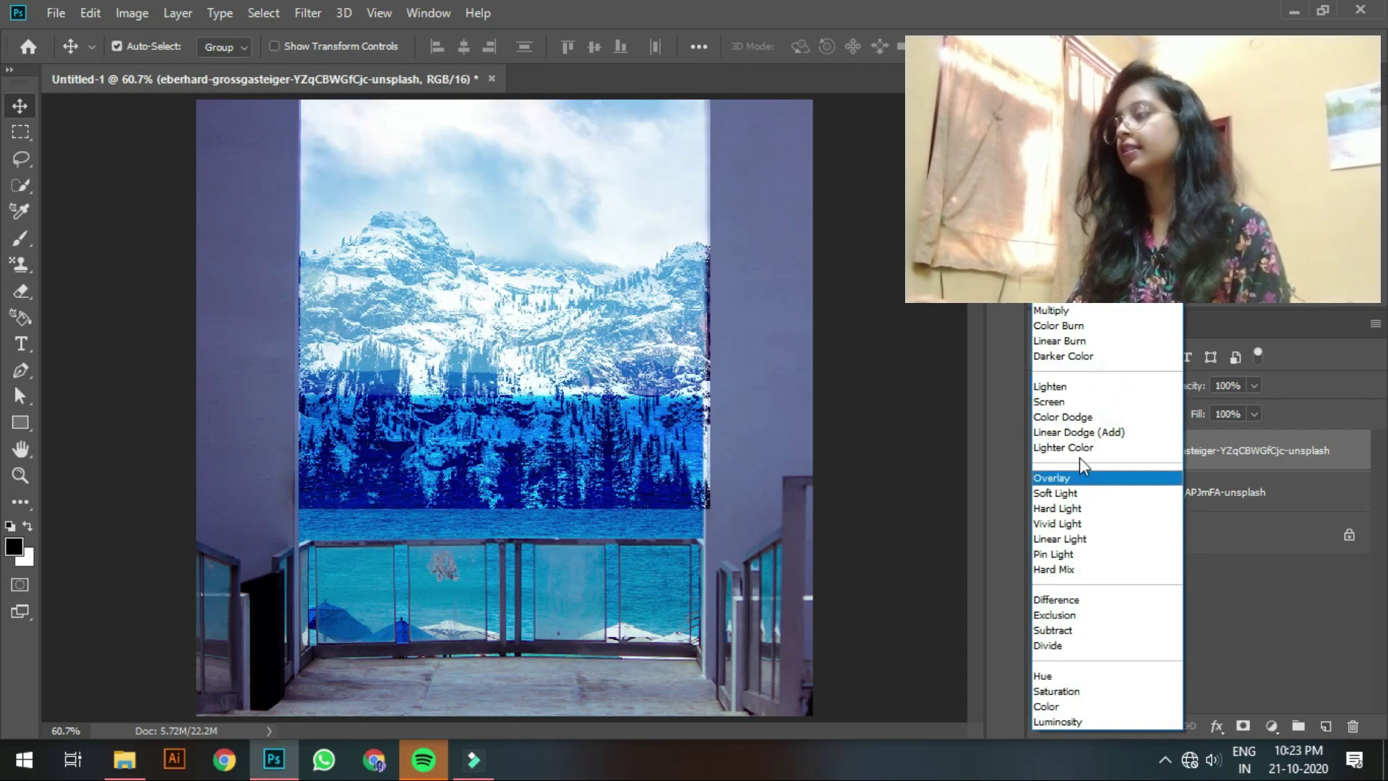
left_click(1055, 721)
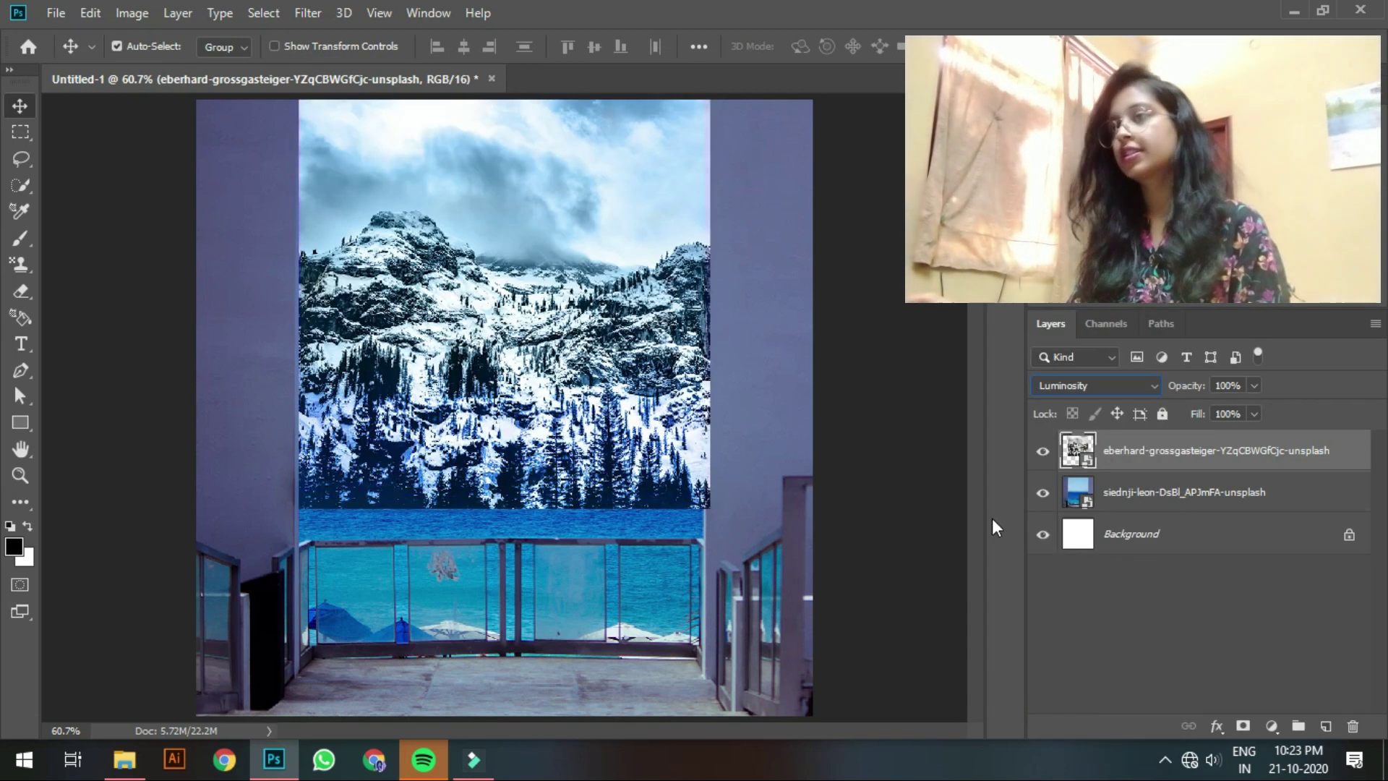
double_click(1243, 727)
Step: Delete the extra vector mask from the mountain layer, keeping its layer mask
right_click(1228, 571)
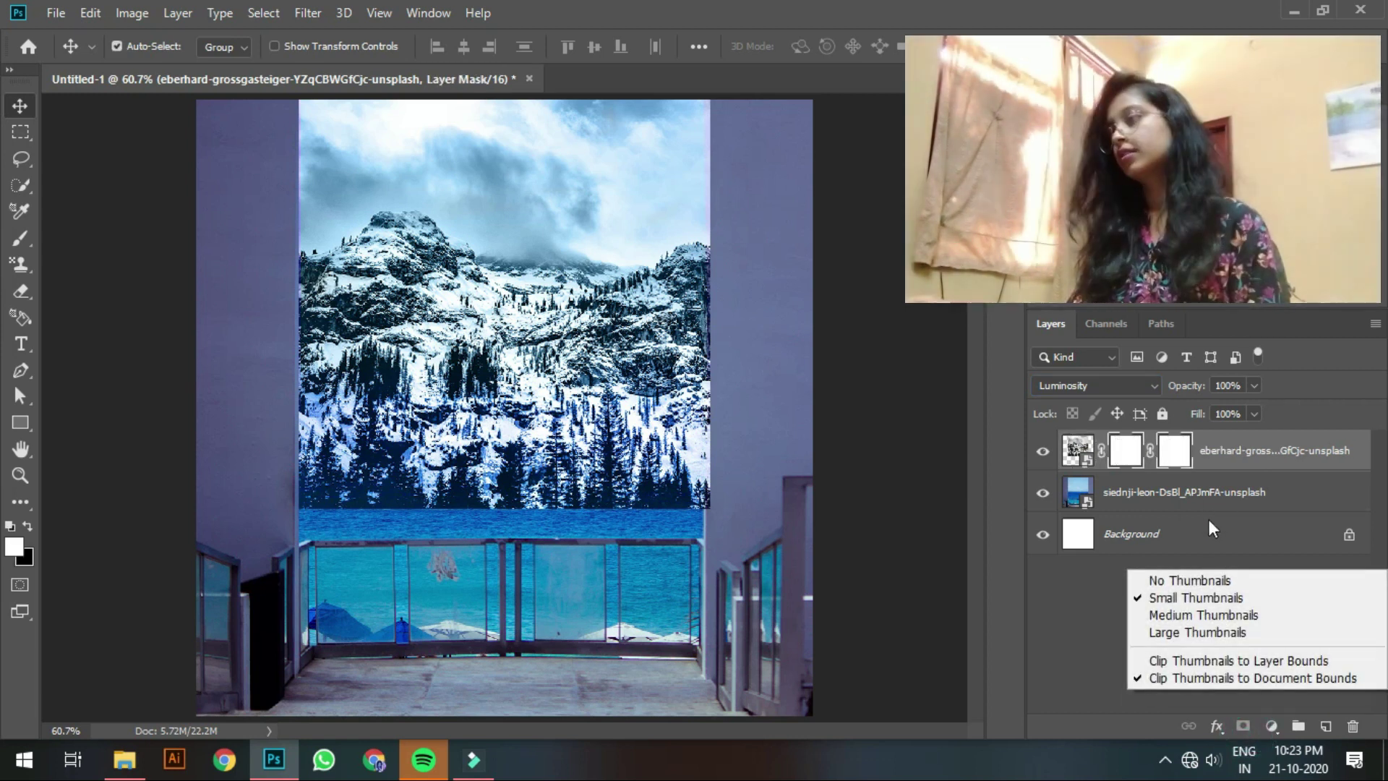
left_click(1077, 624)
left_click(1175, 465)
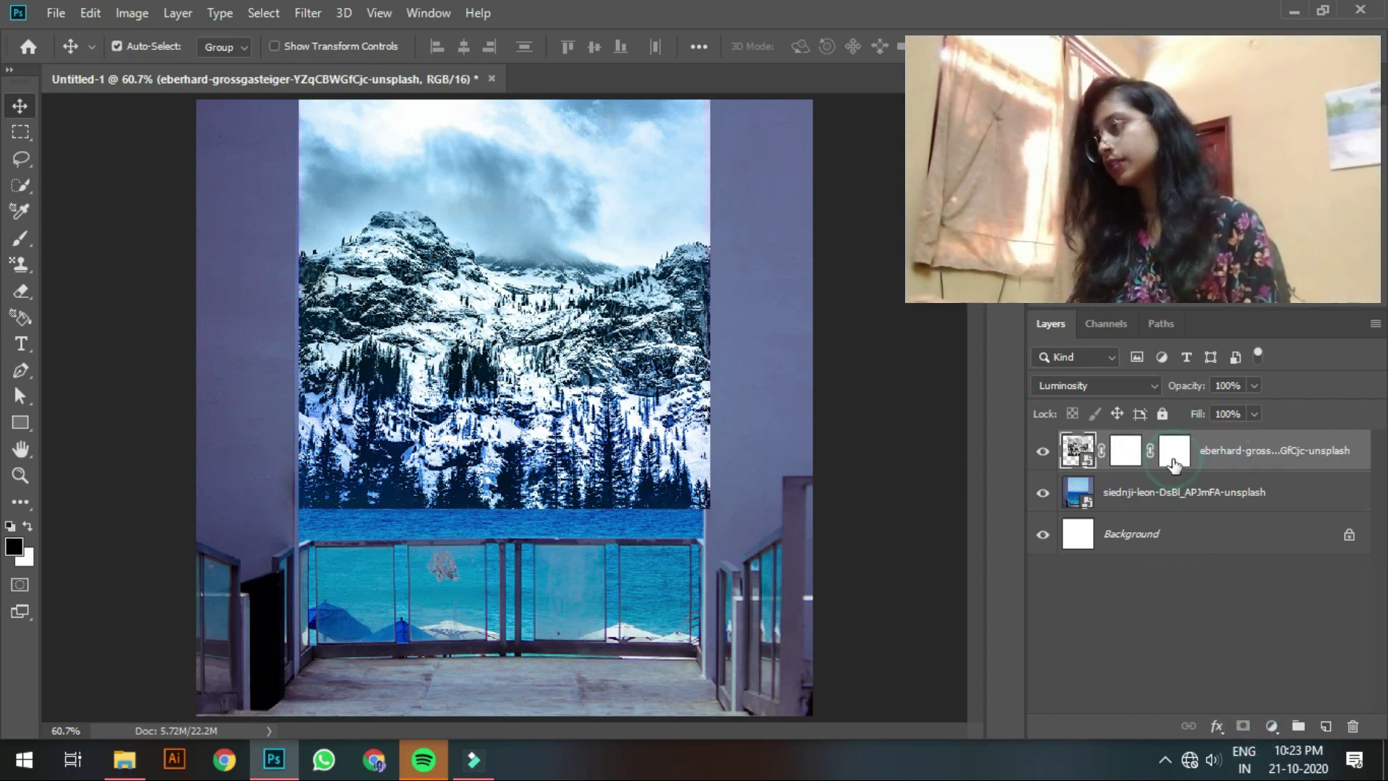
key("Delete")
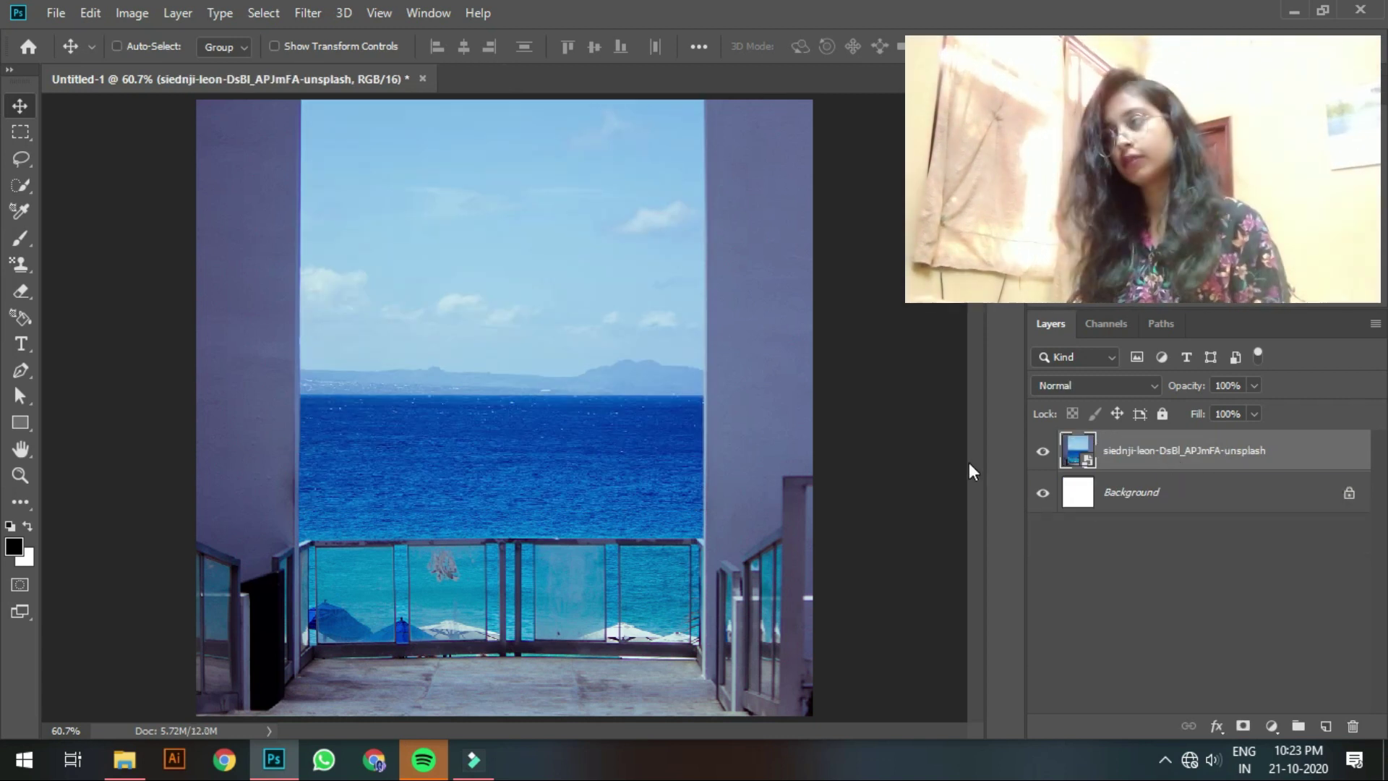
key("ctrl+z")
left_click(1180, 452)
right_click(1180, 452)
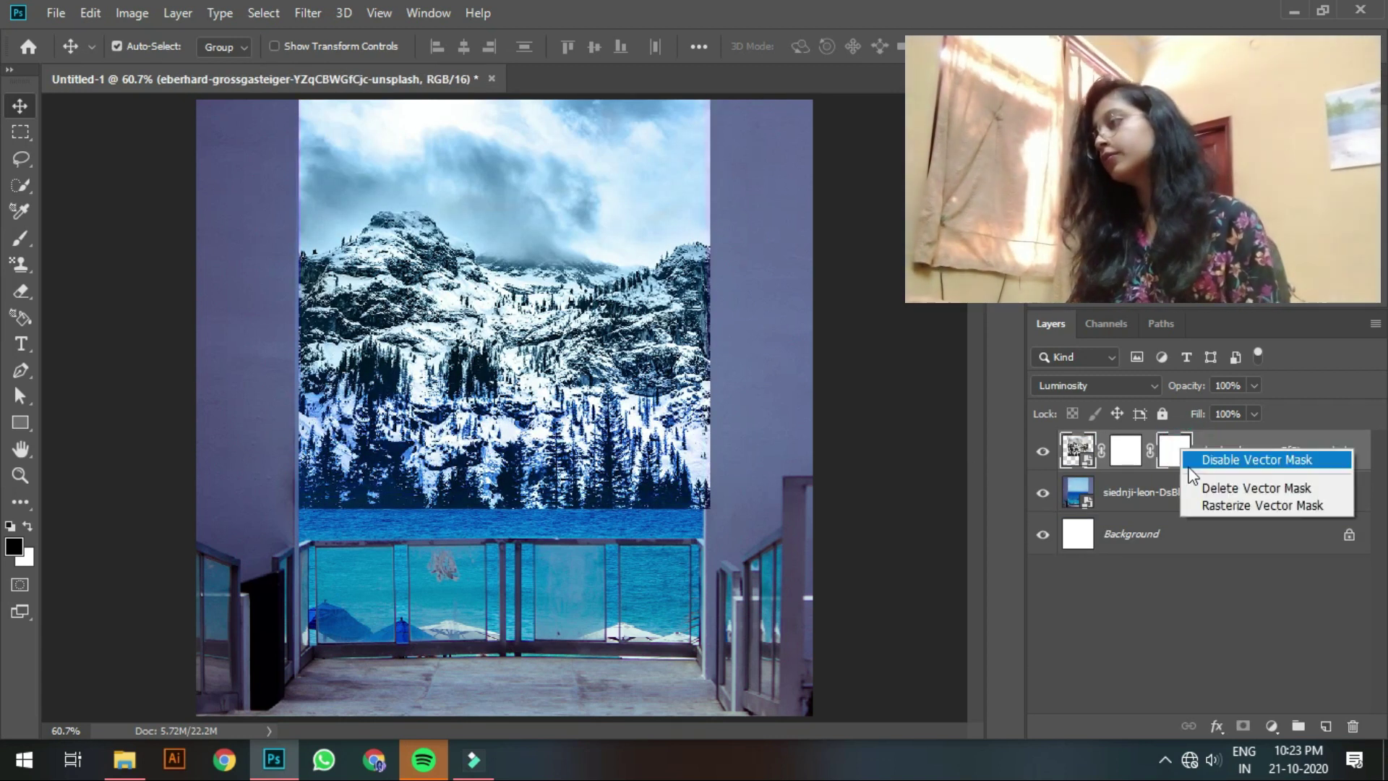
left_click(1212, 483)
Step: Paint black on the mountain layer's mask with a soft 200 px brush to hide the snowy slopes covering the sea
left_click(1125, 454)
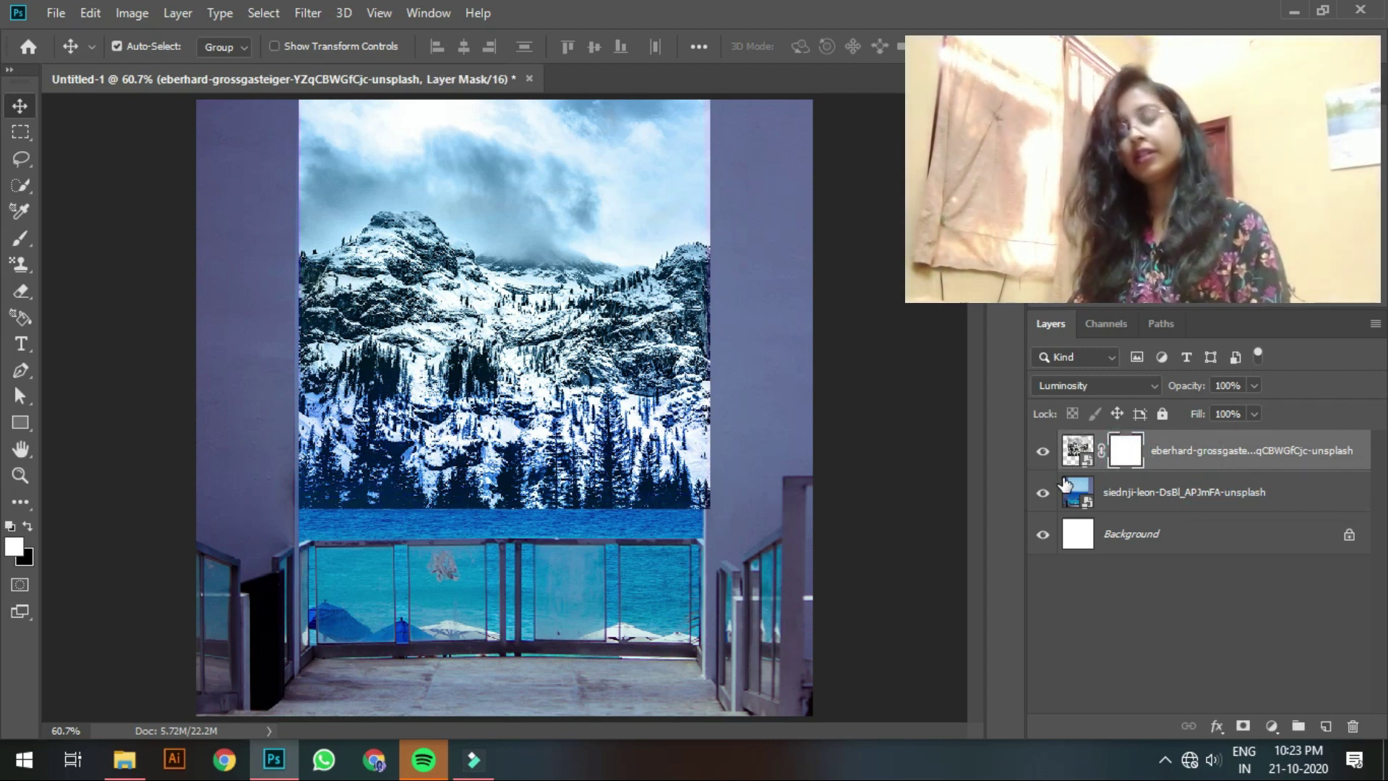
key("b")
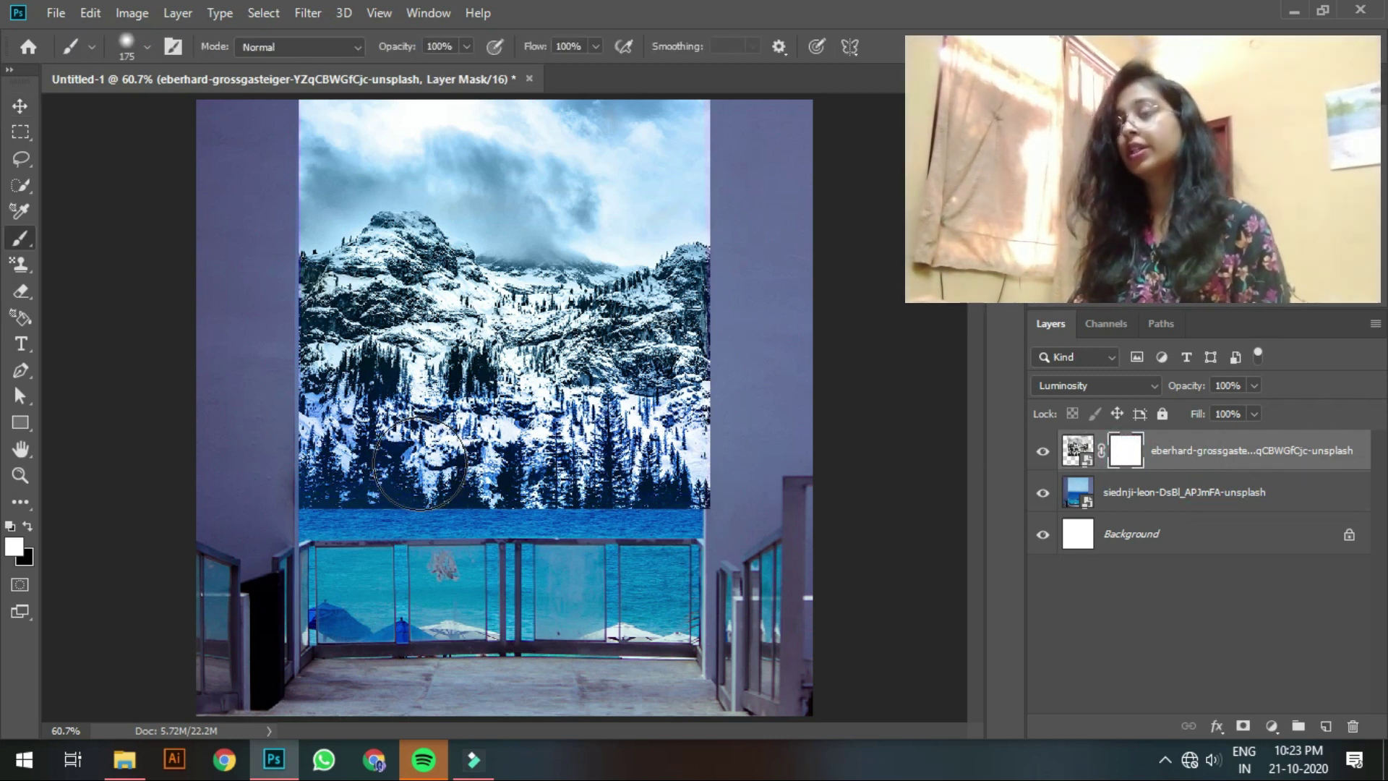
key("bracketright")
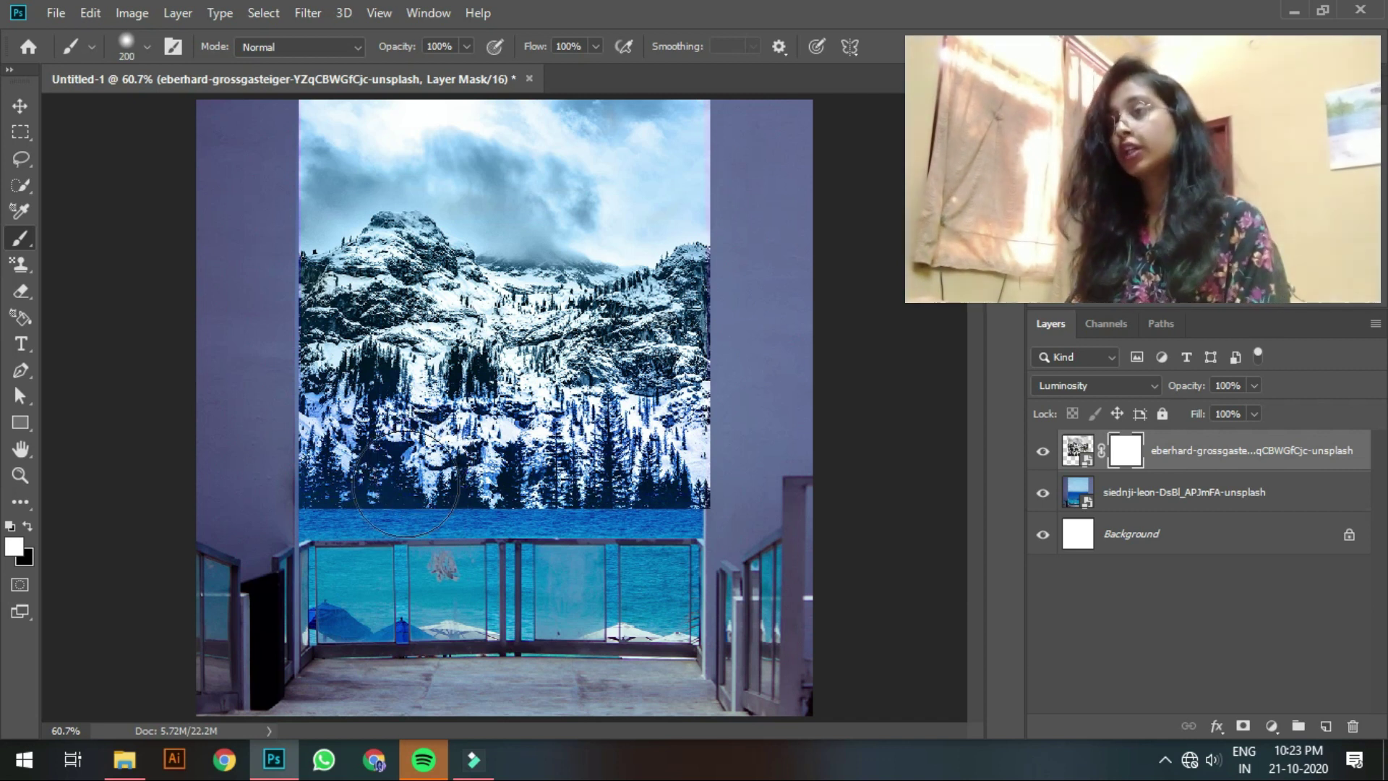
key("x")
mouse_move(486, 500)
left_mouse_down()
mouse_move(248, 495)
mouse_move(586, 485)
mouse_move(790, 459)
mouse_move(199, 454)
mouse_move(755, 452)
mouse_move(244, 443)
left_mouse_up()
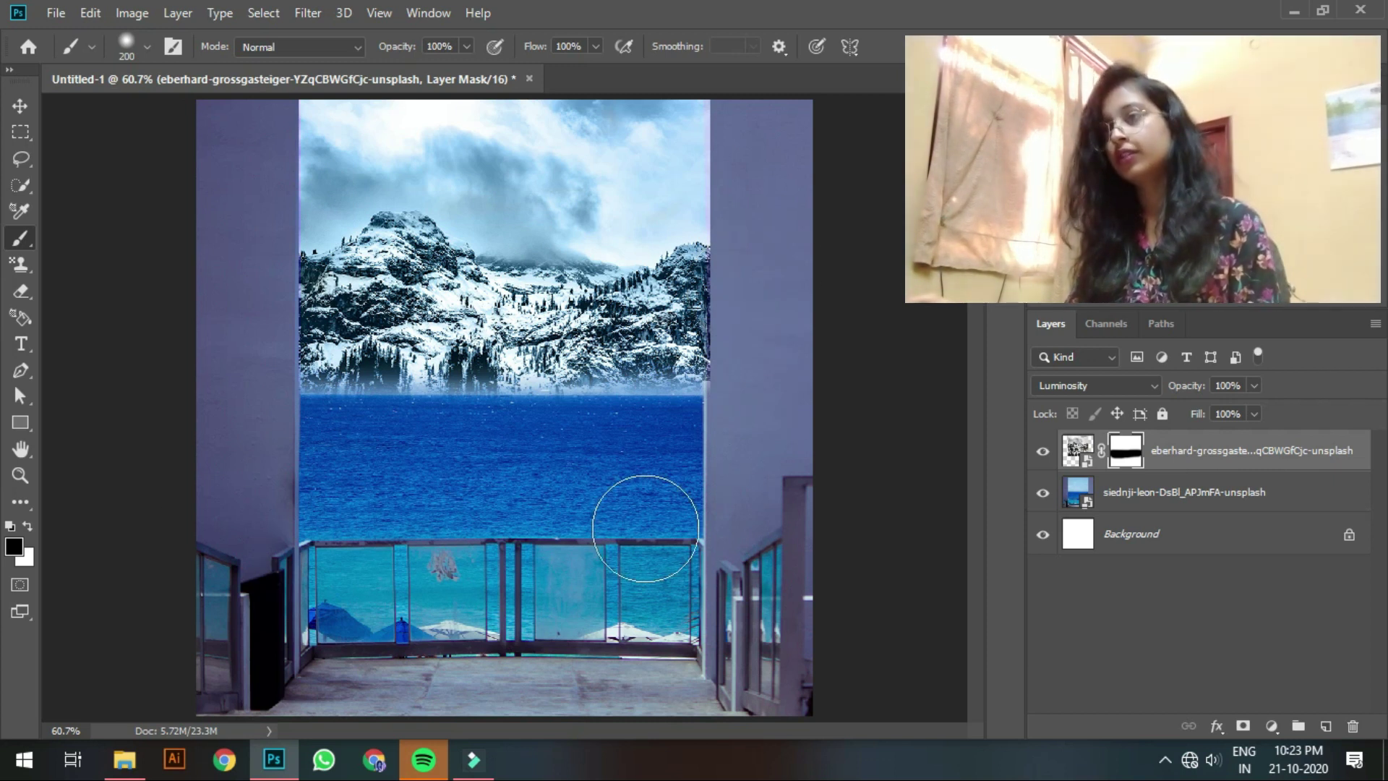
Step: Reduce the brush to 80 px, mask out the mountain's overlap along the right wall edge, and deselect the layer
key("bracketleft")
key("bracketleft")
key("bracketleft")
key("bracketleft")
key("bracketleft")
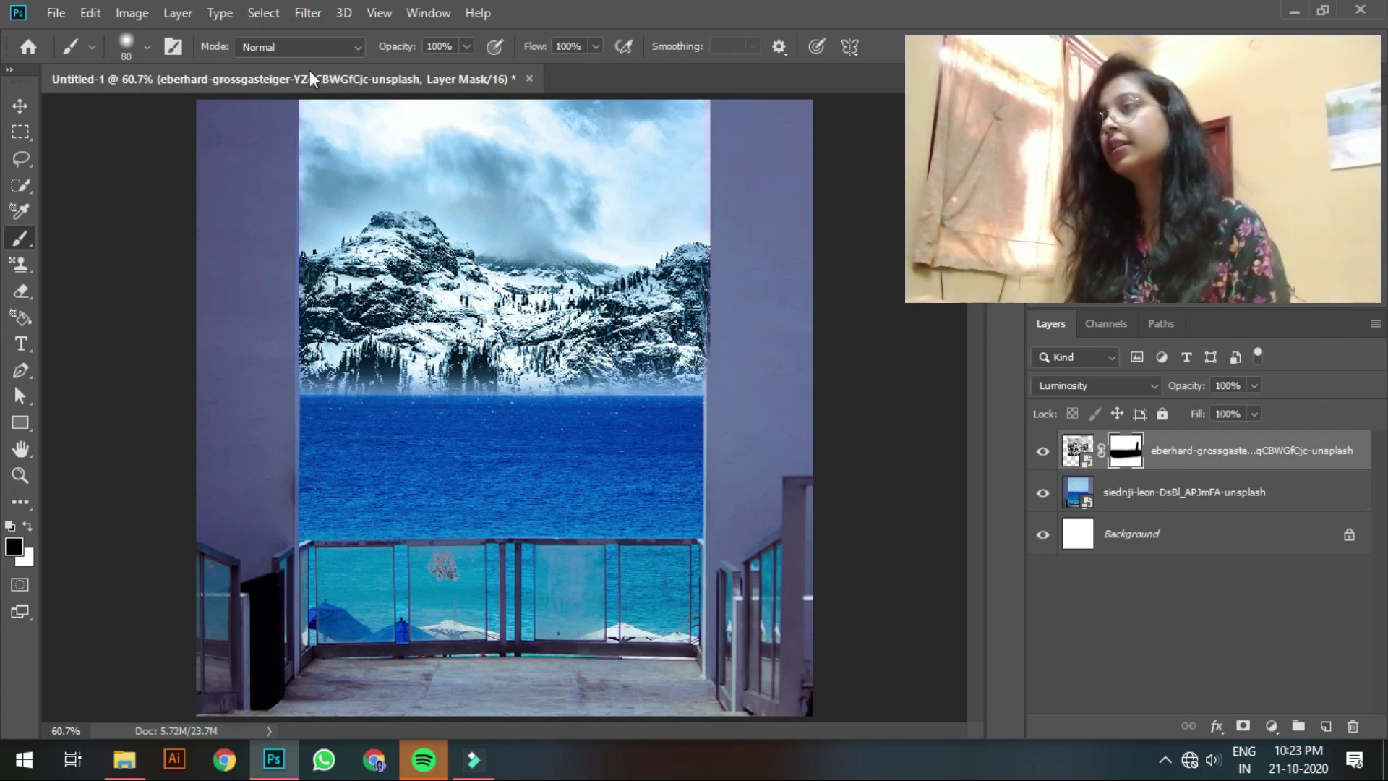
left_click(19, 107)
left_click(162, 202)
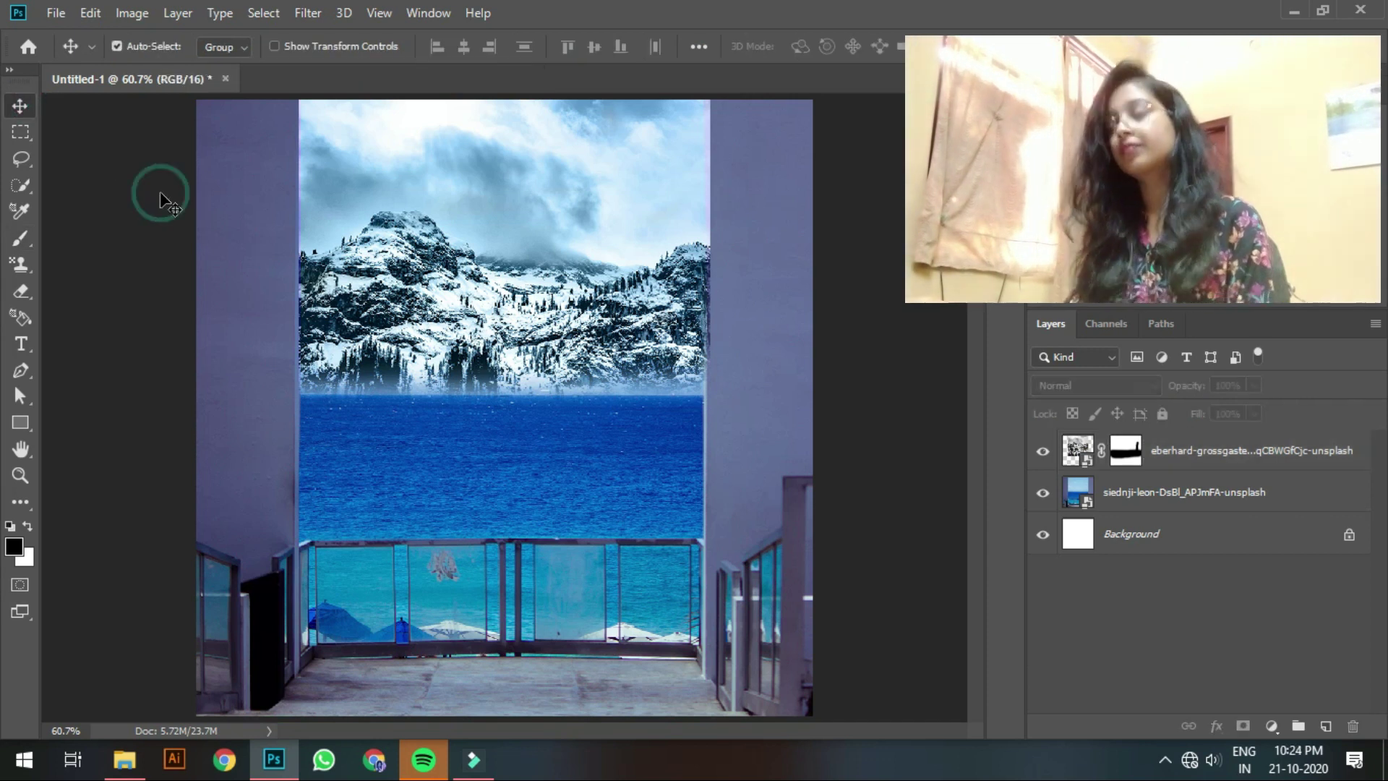
key("ctrl+1")
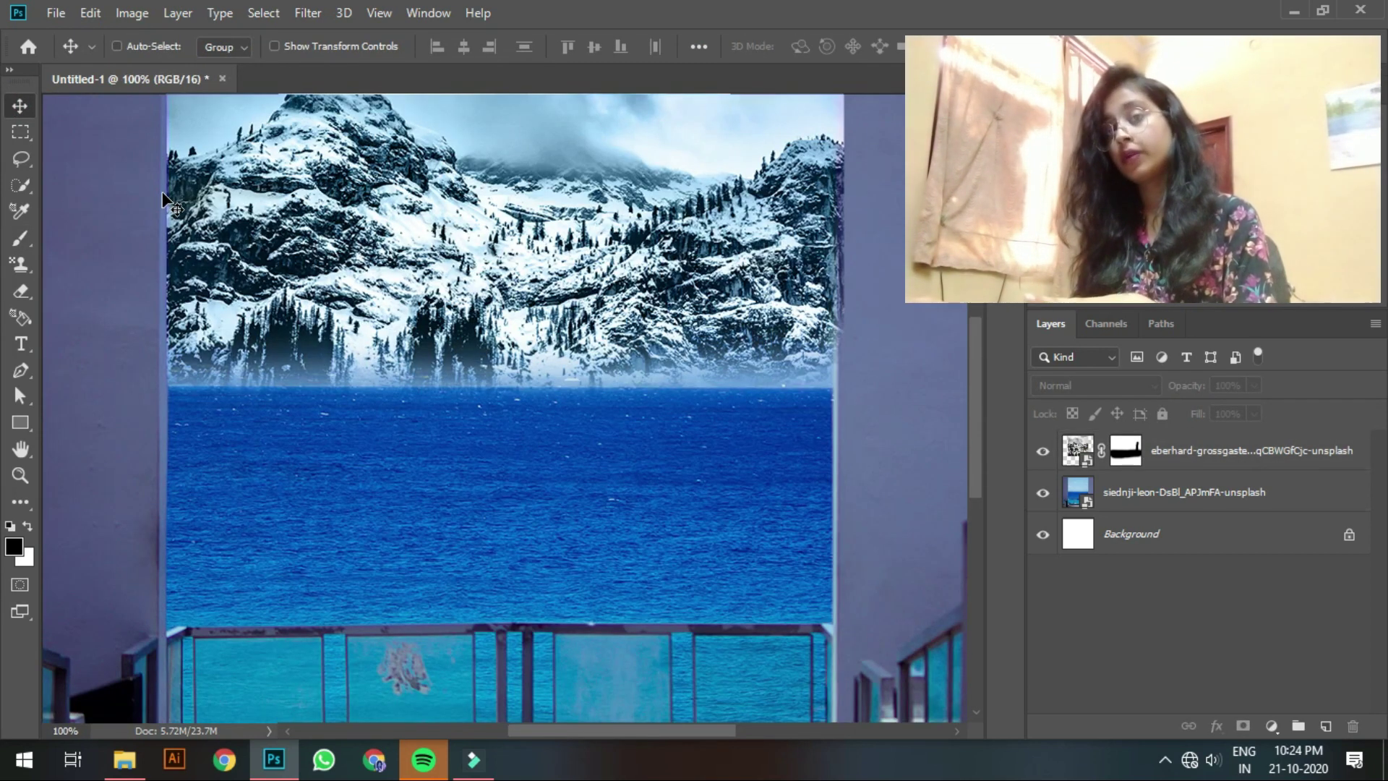
Step: Select the mountain layer and nudge it left to align with the wall opening's right edge
scroll(688, 195, "up", 5)
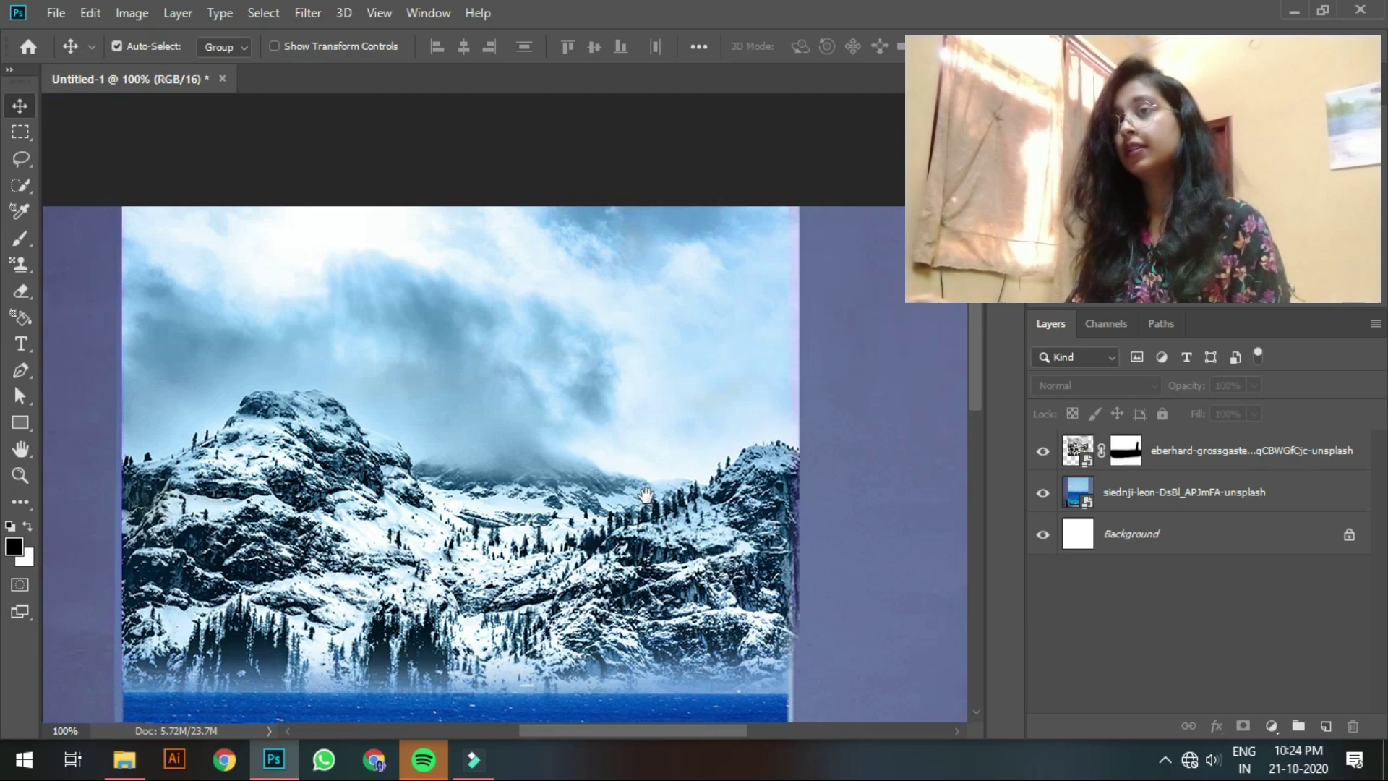
left_click(655, 375)
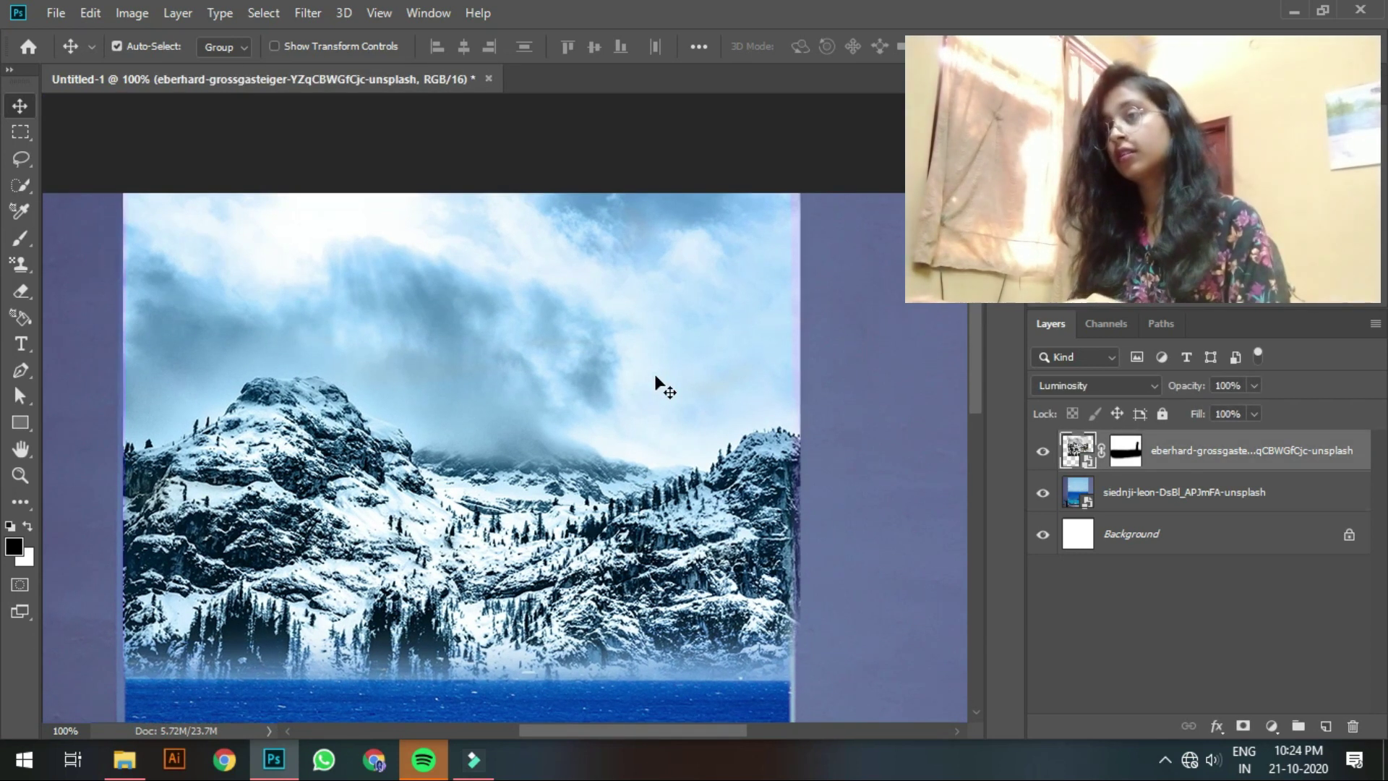
key("Left")
key("Left")
key("Left")
key("Left")
key("Left")
key("Left")
key("Left")
key("Left")
key("Left")
key("Left")
key("Left")
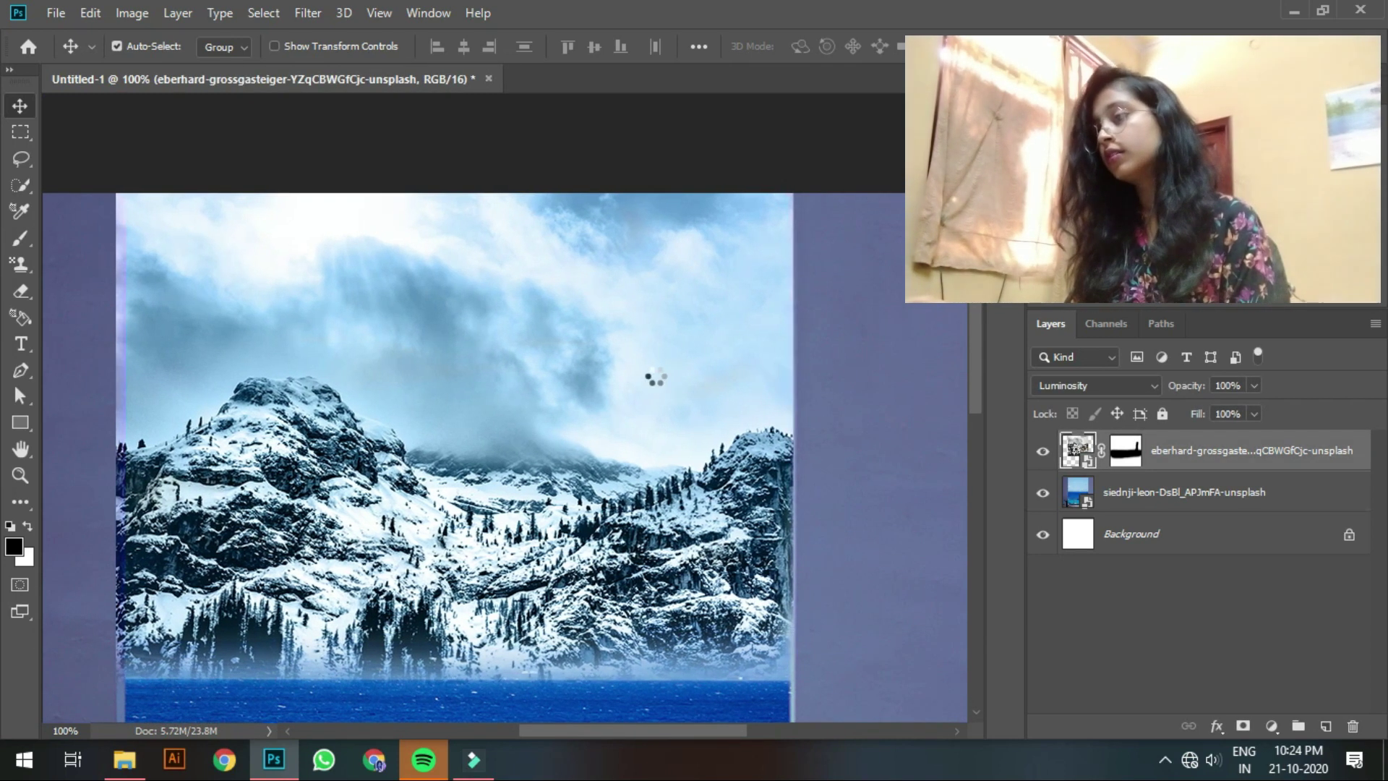
key("Right")
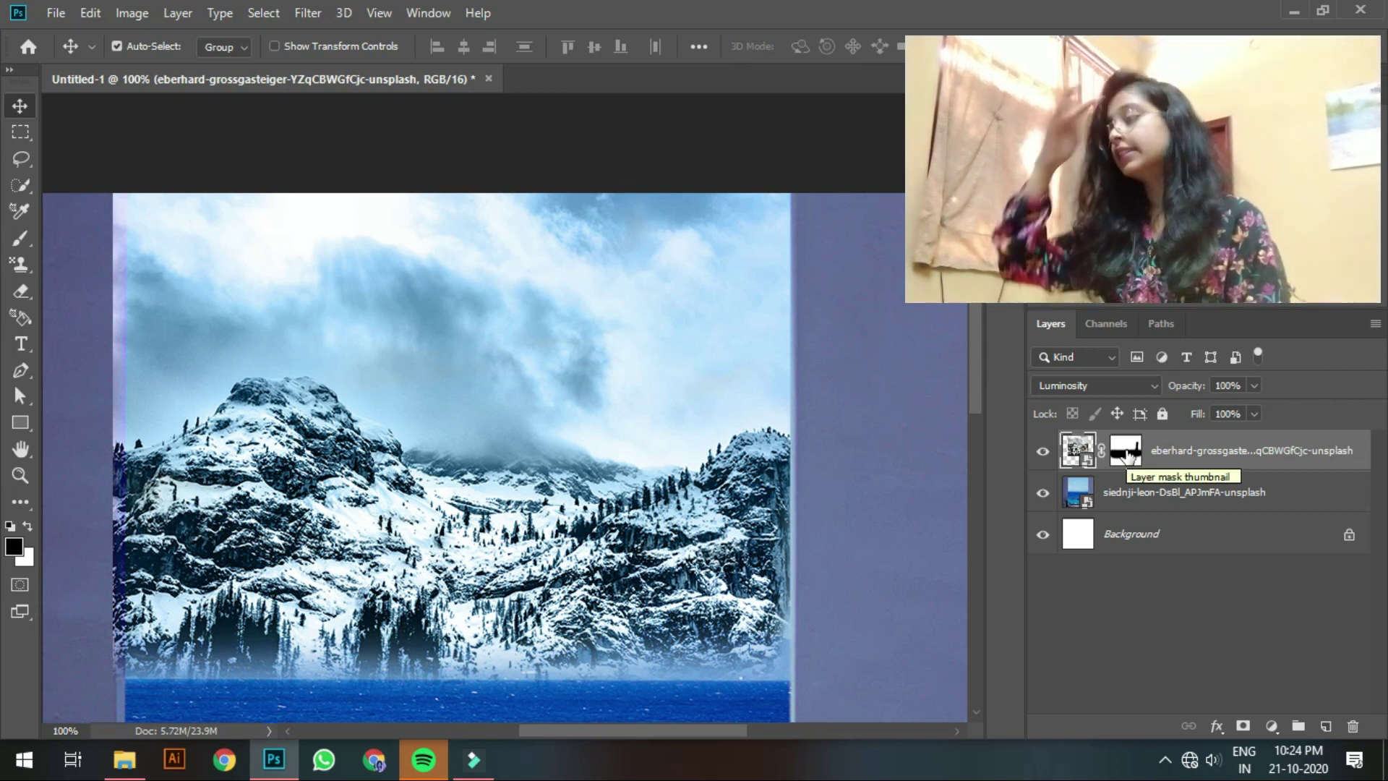
Step: Mask out the mountain strip overlapping the left wall by painting black with a 150 px brush inside a rectangular selection, and deselect
left_click(1126, 451)
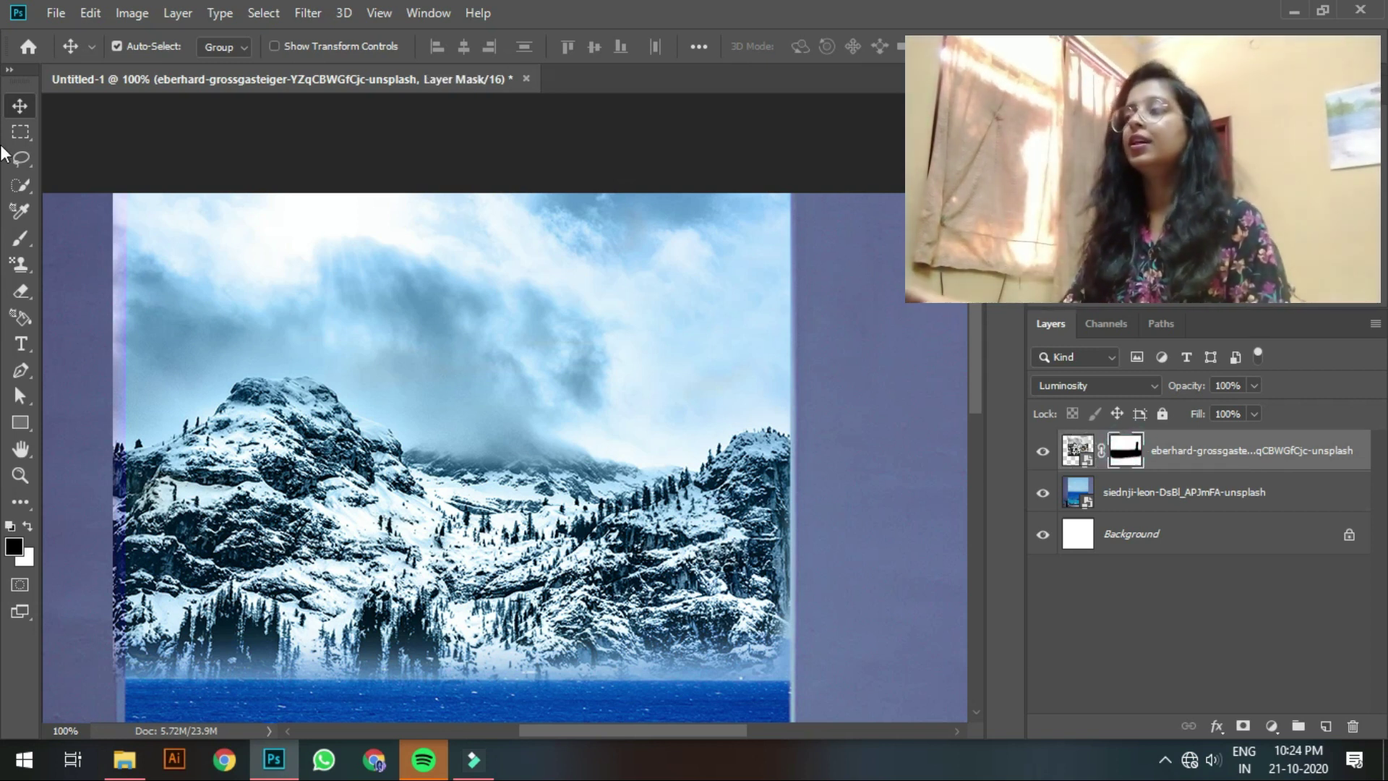
left_click(20, 134)
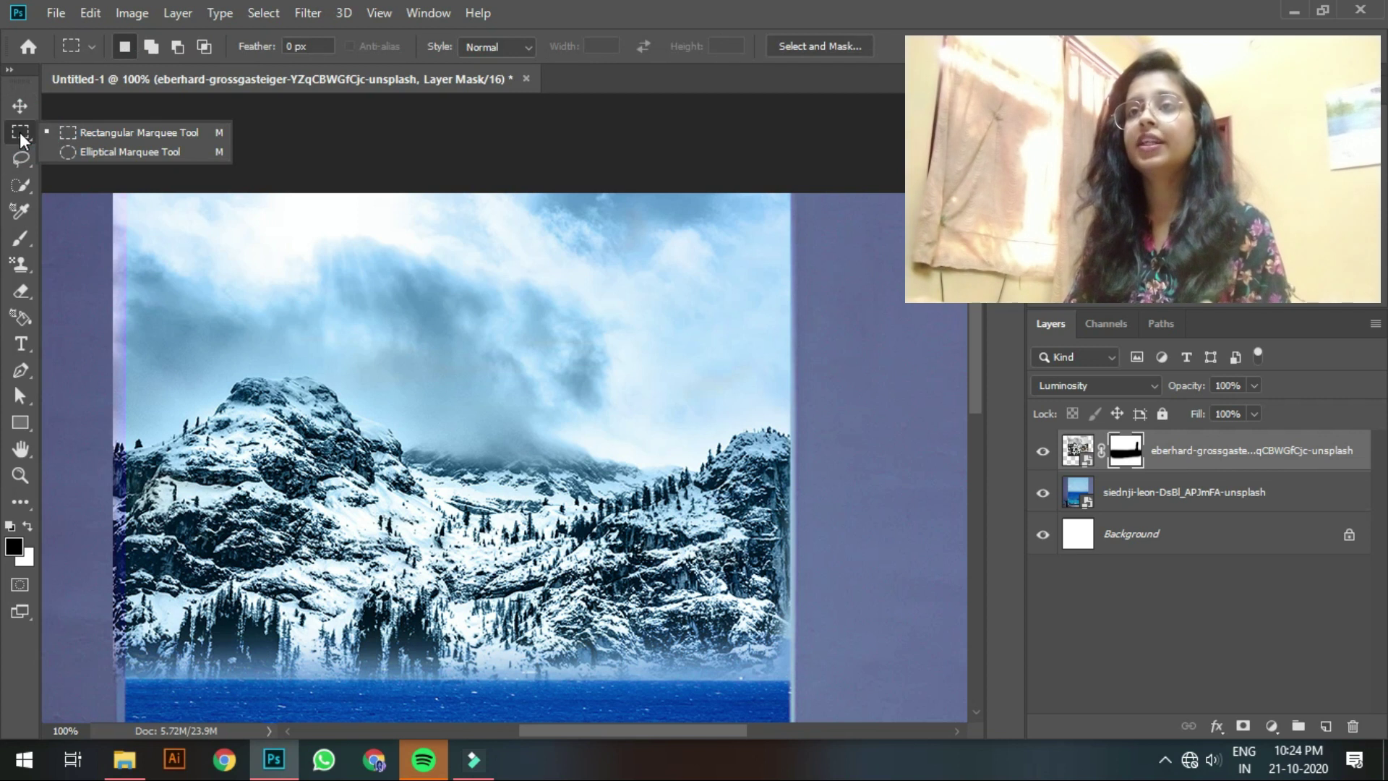
left_click_drag(87, 188, 127, 689)
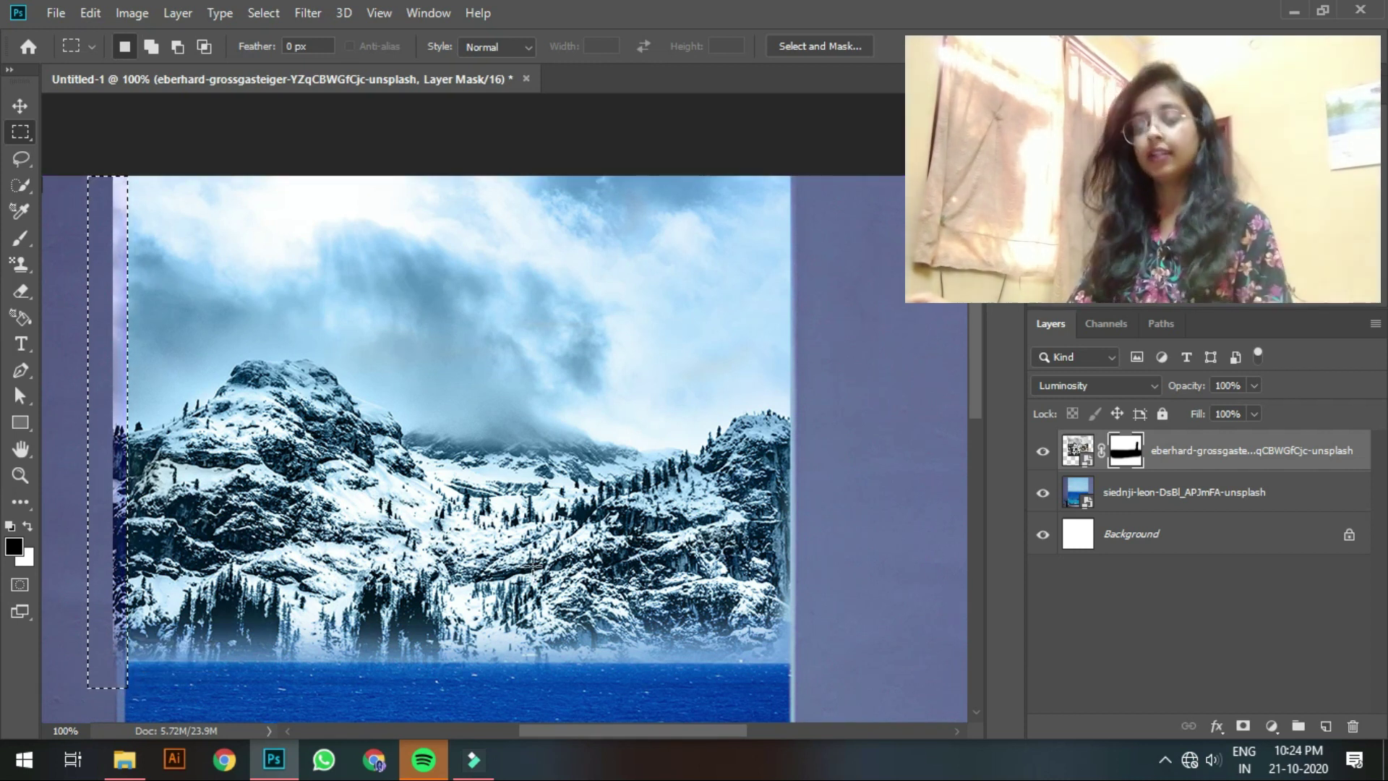
key("b")
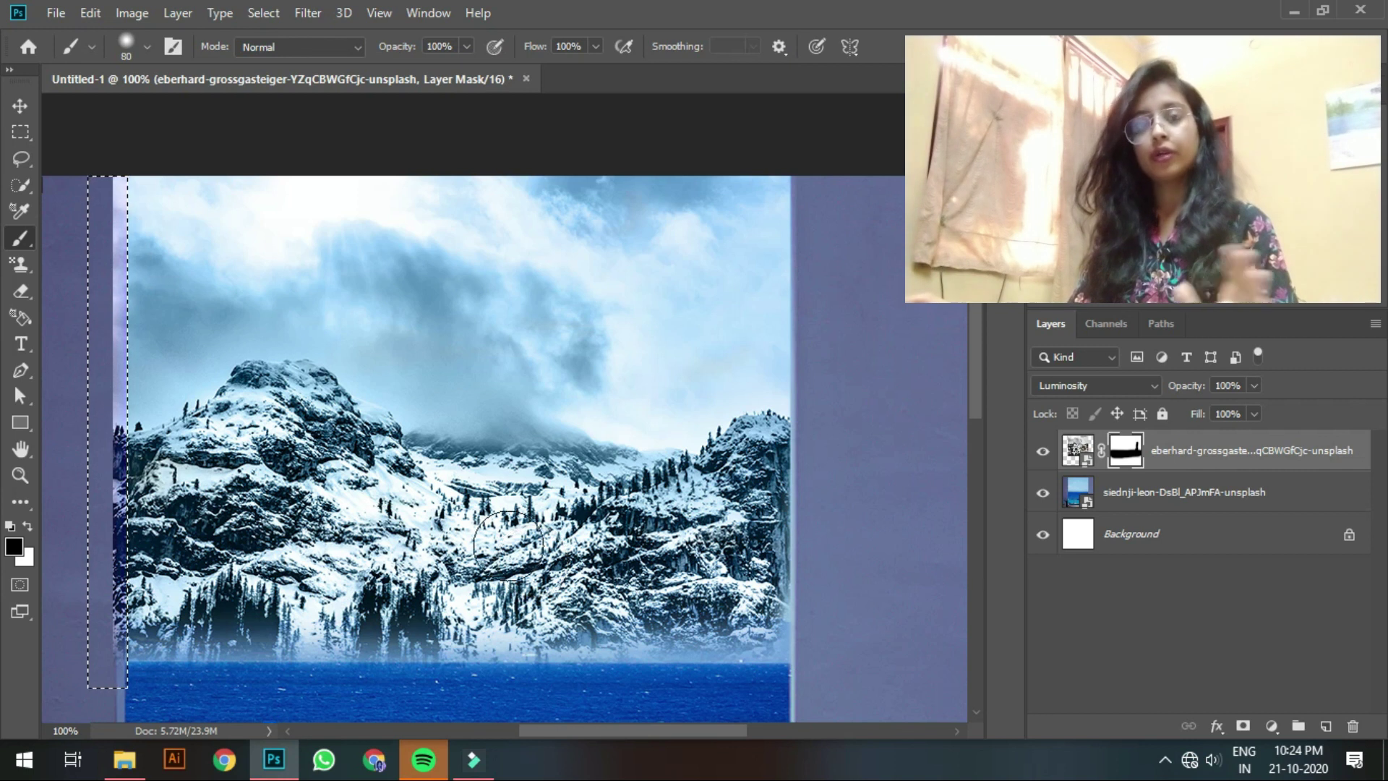
key("bracketright")
key("bracketright")
key("bracketright")
key("bracketright")
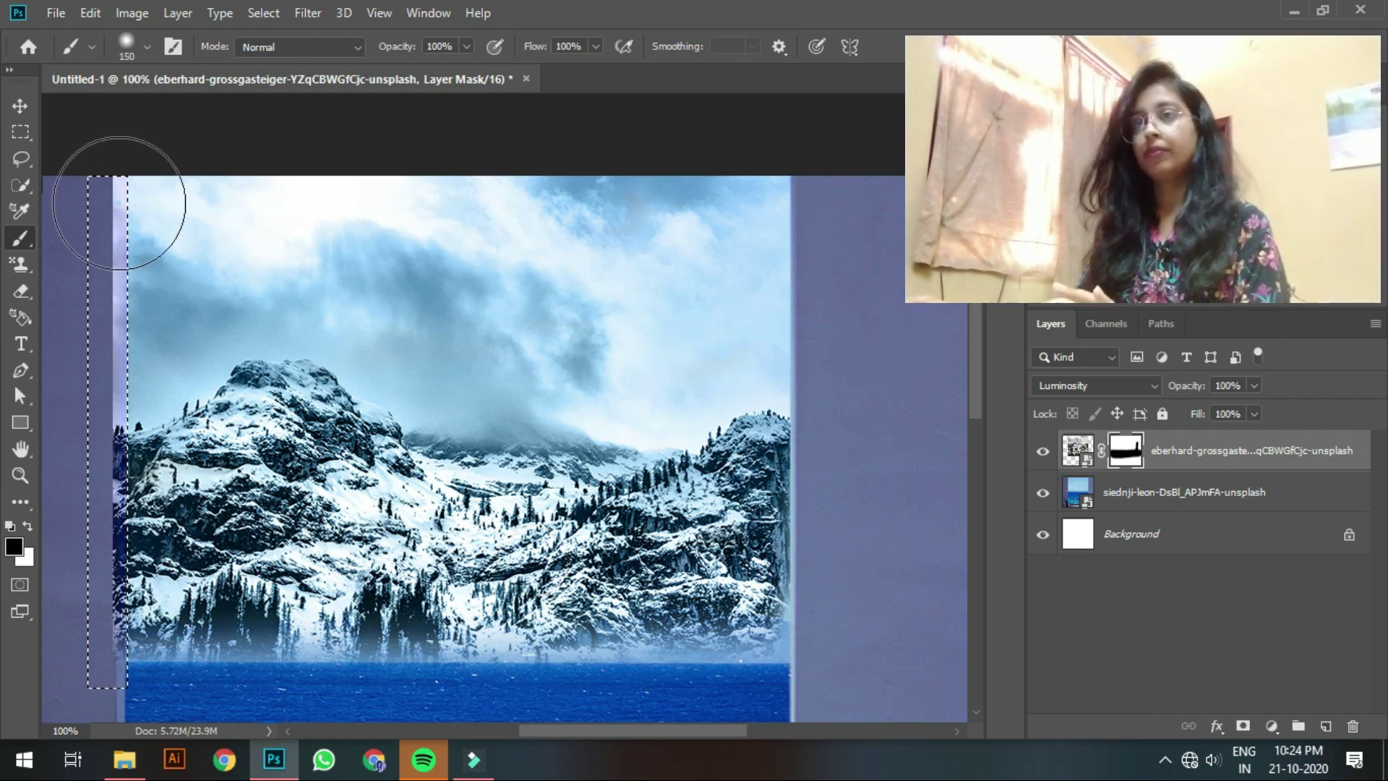
mouse_move(102, 297)
left_mouse_down()
mouse_move(123, 615)
mouse_move(125, 580)
left_mouse_up()
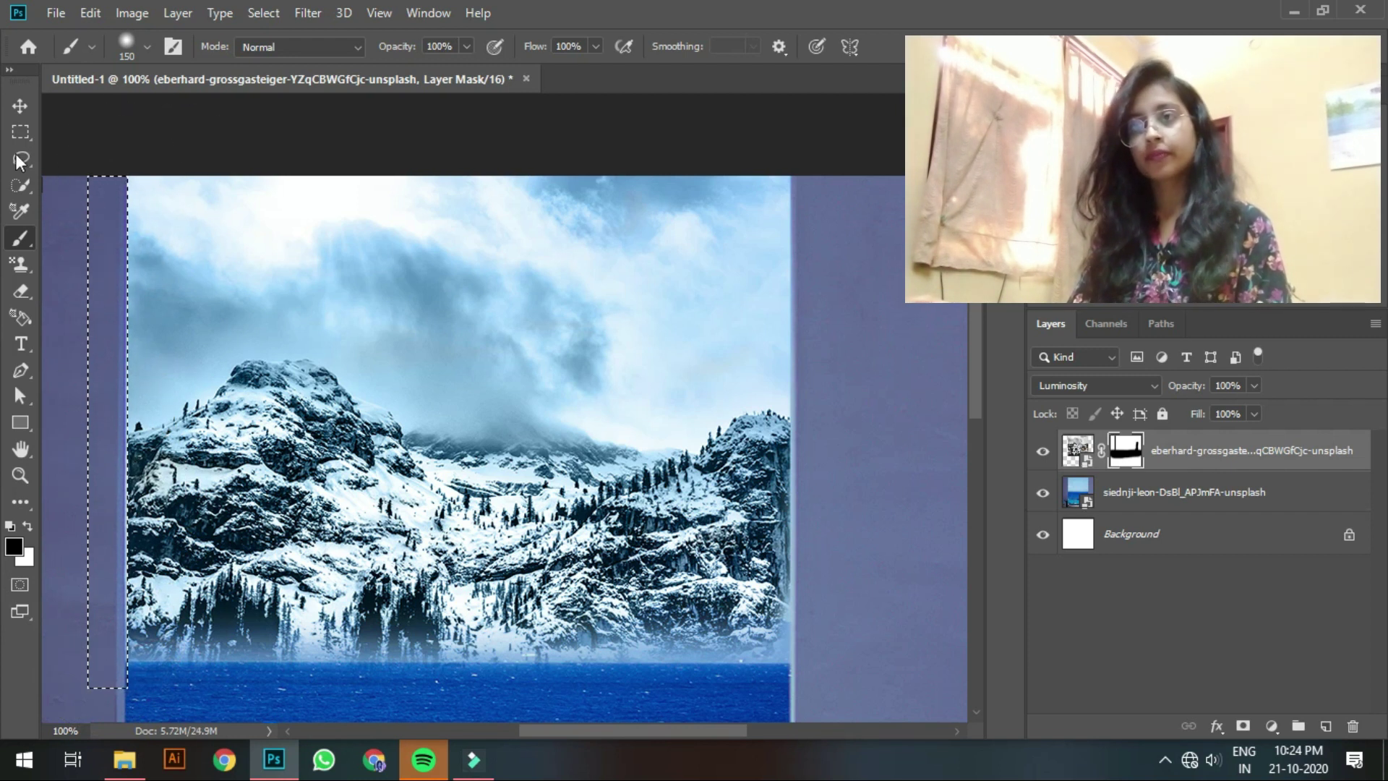
left_click(20, 109)
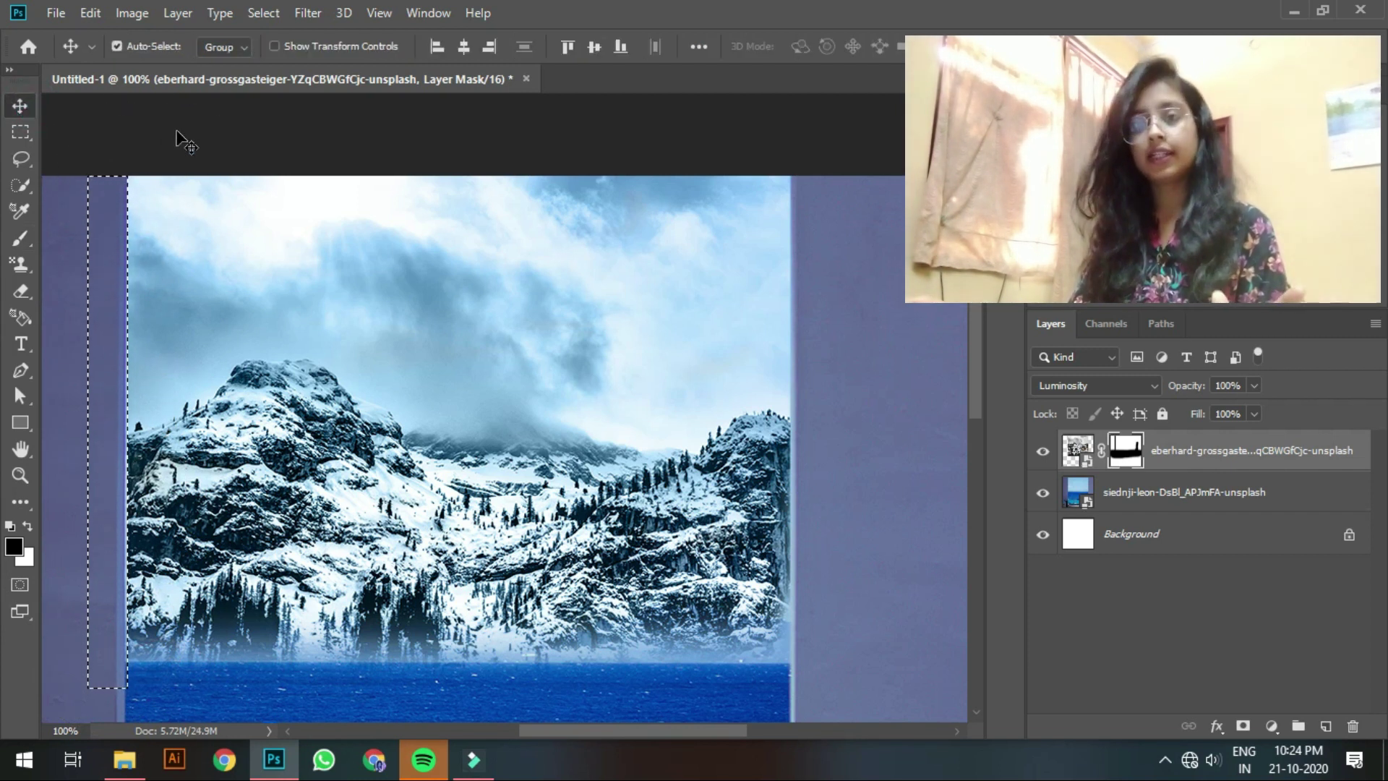
key("ctrl")
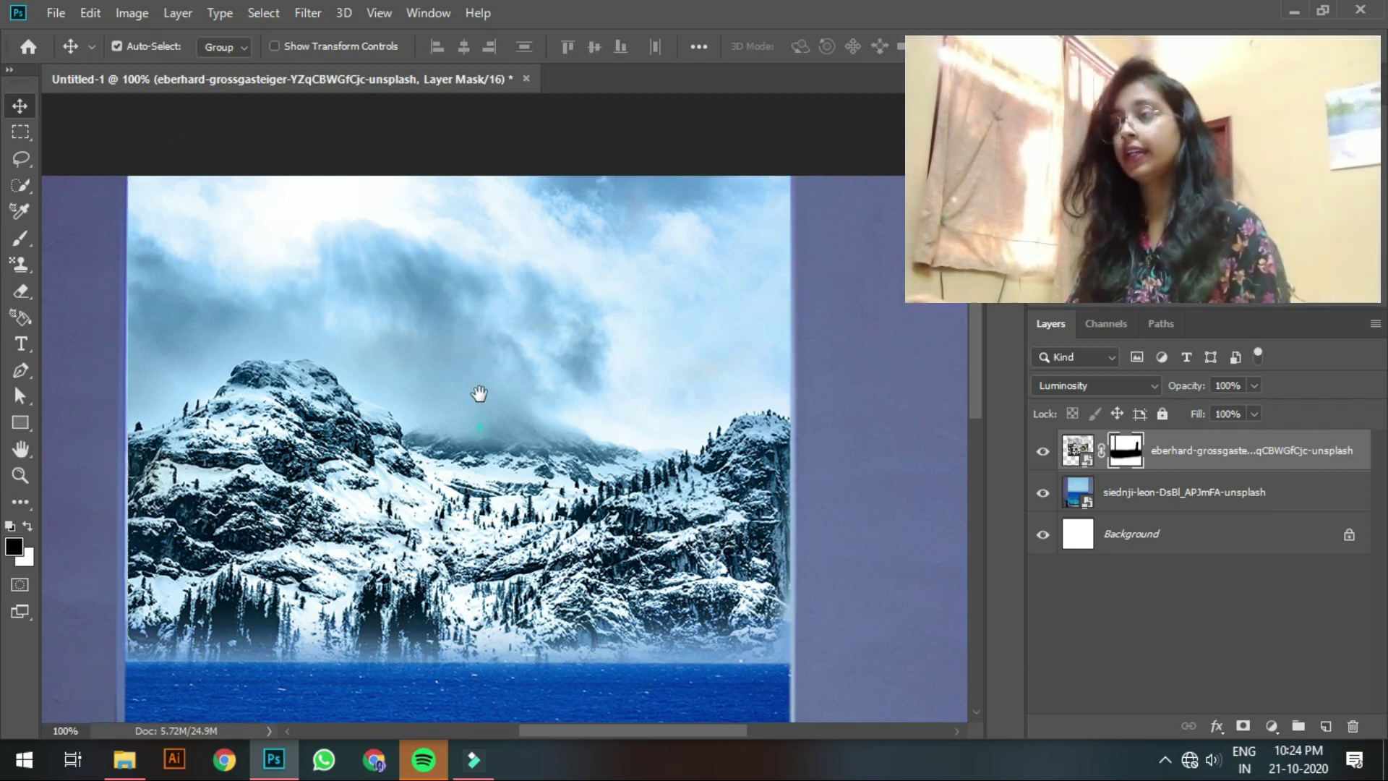
Step: Paint white on the mountain layer's mask with a 70 px brush along the waterline to restore the mountain's base
left_click_drag(480, 393, 616, 262)
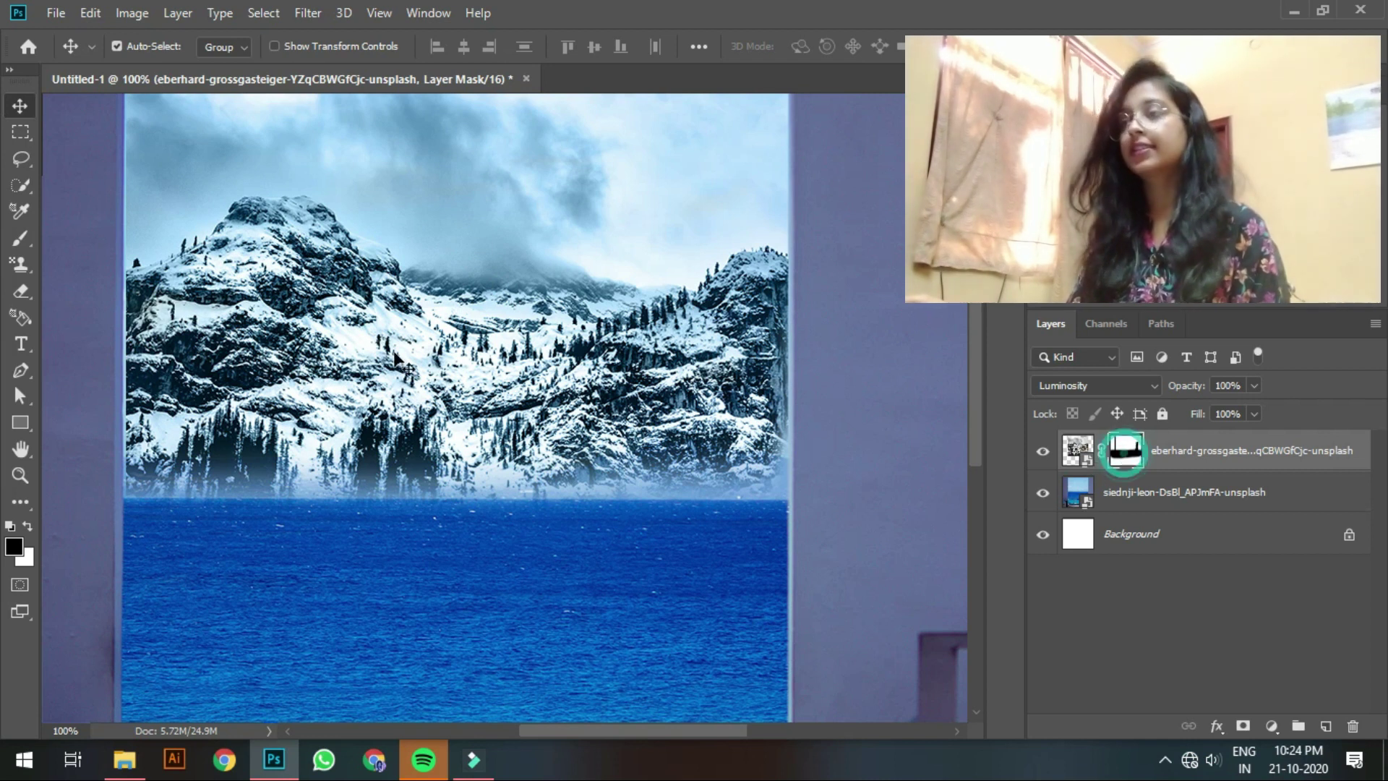
key("b")
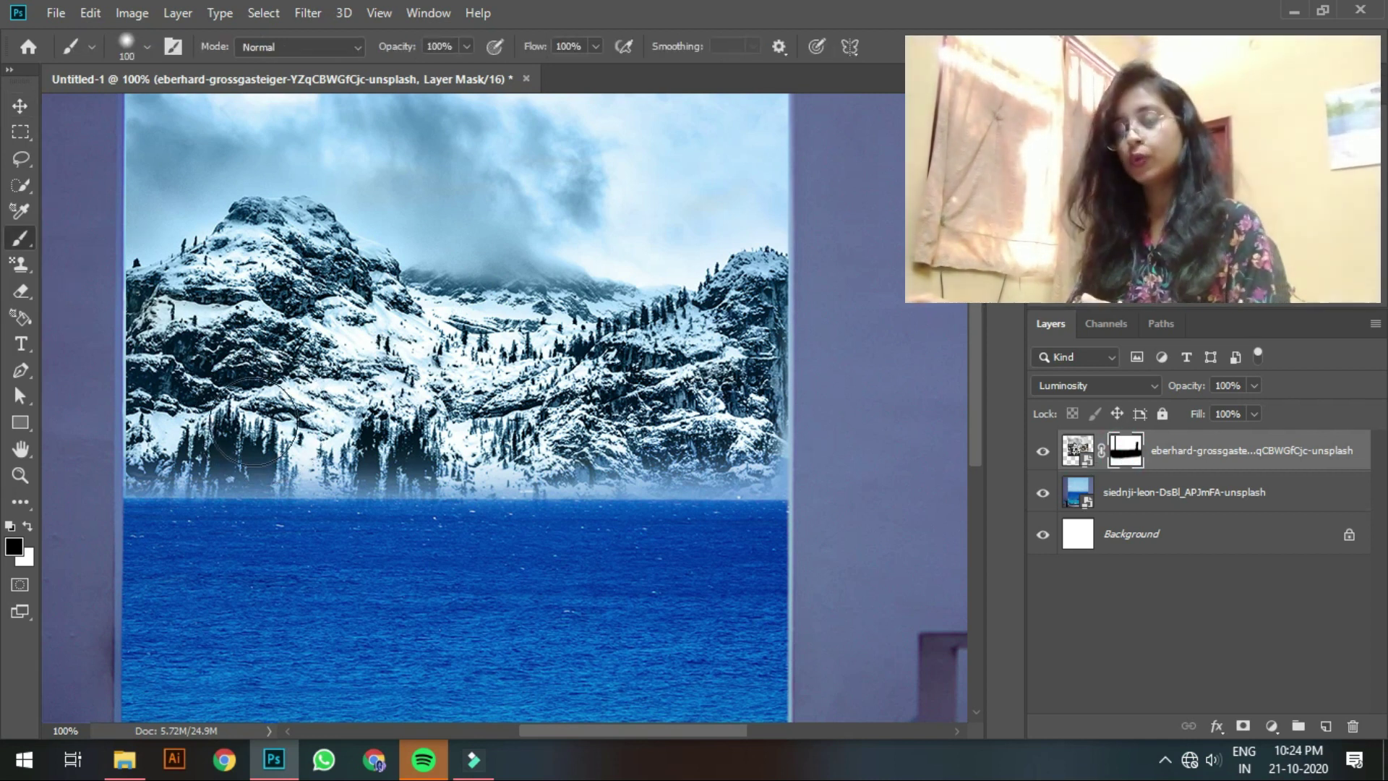
left_click(172, 457)
key("x")
left_click(173, 458)
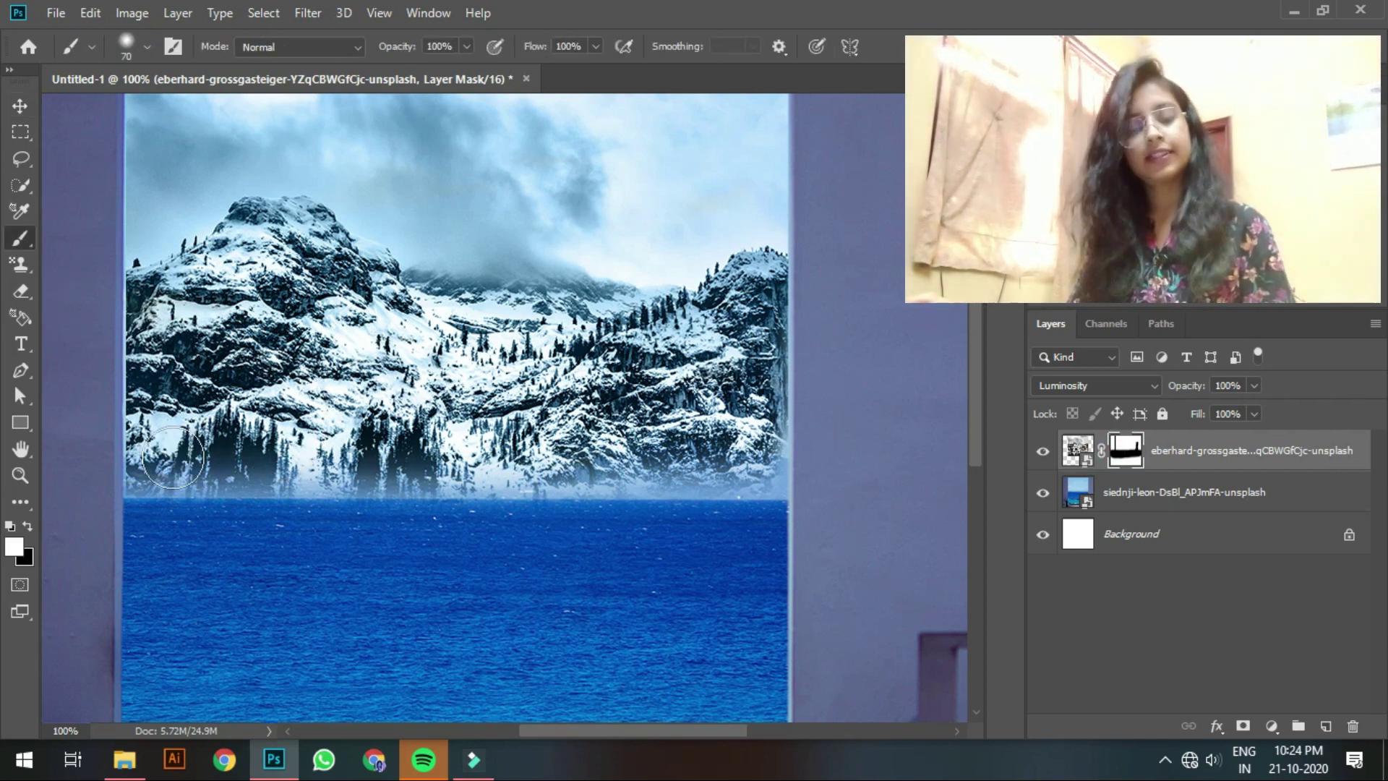
left_click(158, 458)
mouse_move(192, 458)
left_mouse_down()
mouse_move(289, 461)
mouse_move(400, 437)
mouse_move(259, 464)
mouse_move(732, 466)
left_mouse_up()
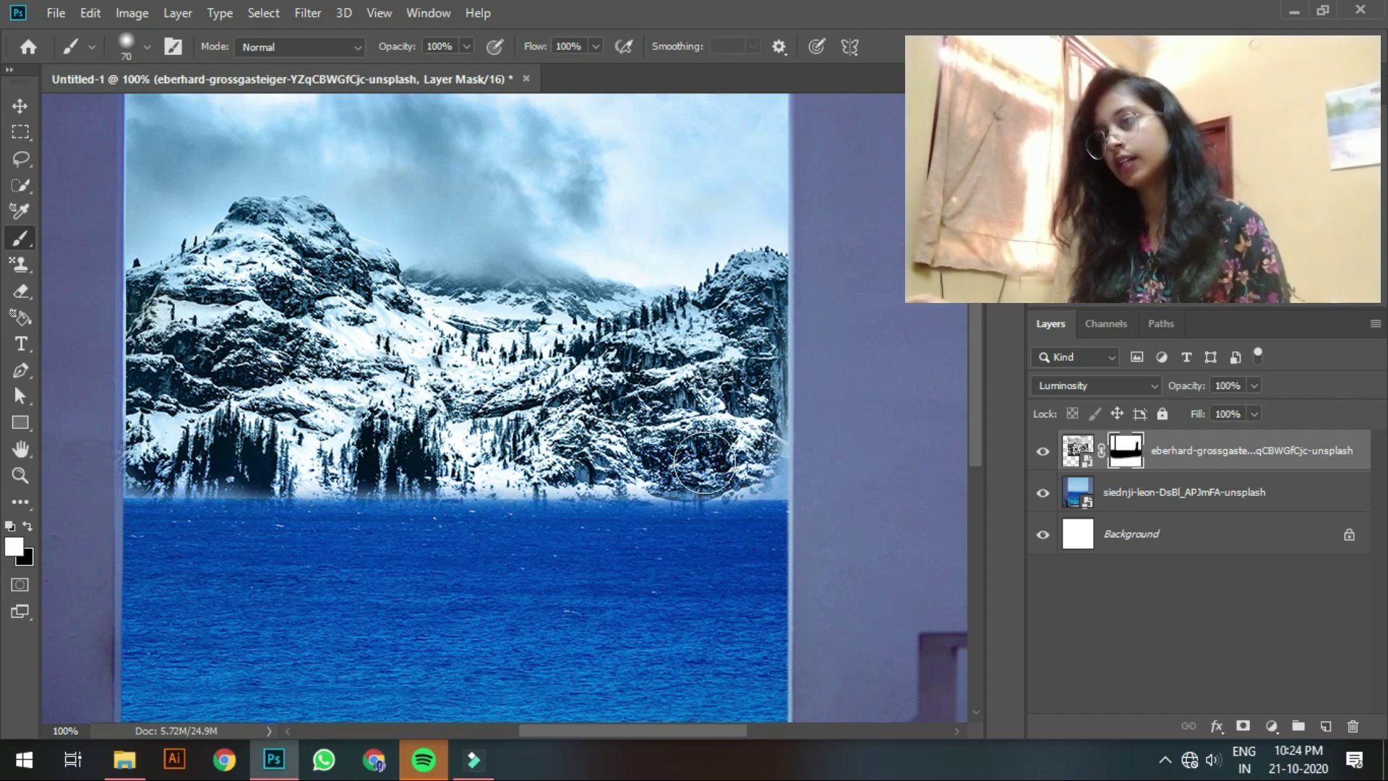
Step: Reduce the brush to 40 px and paint white on the mask to restore the mountain's lower right corner
key("x")
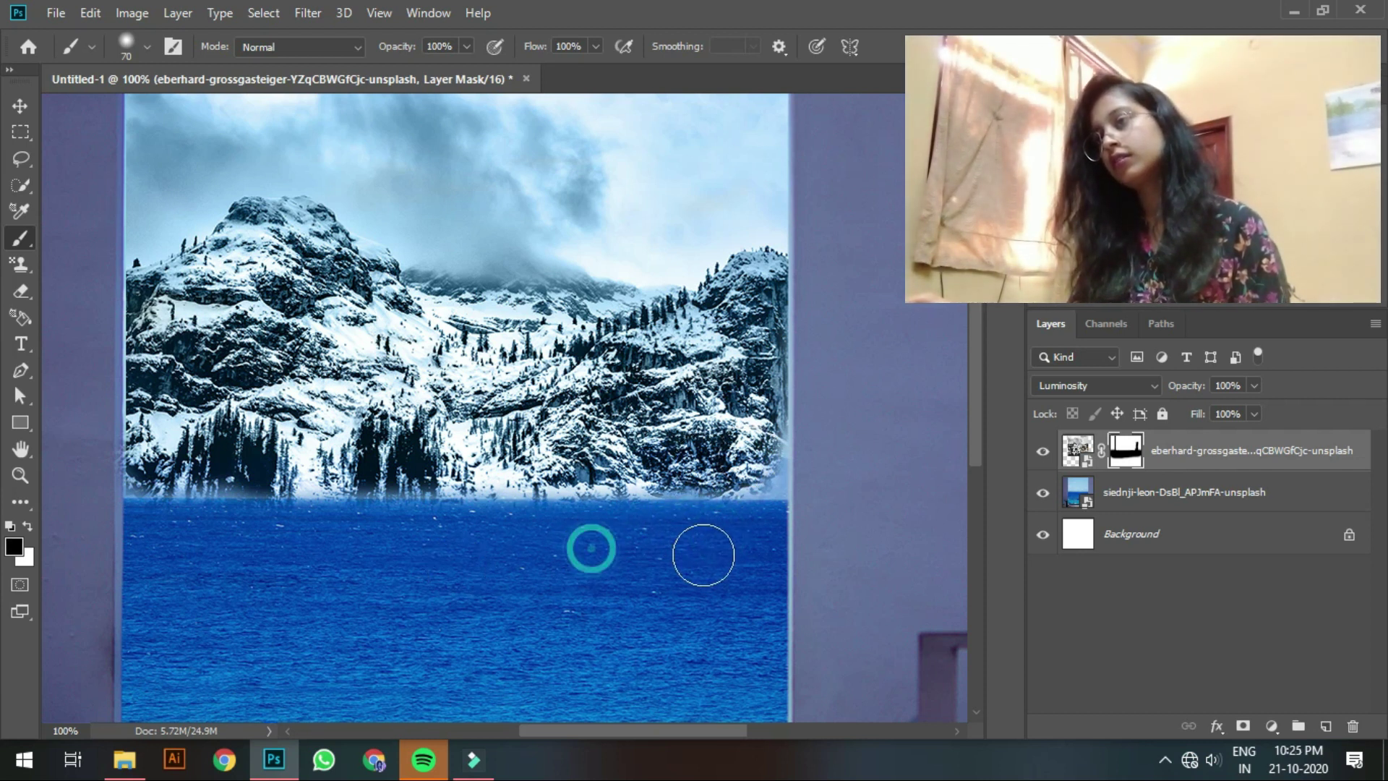
scroll(724, 533, "up", 2)
scroll(723, 533, "right", 2)
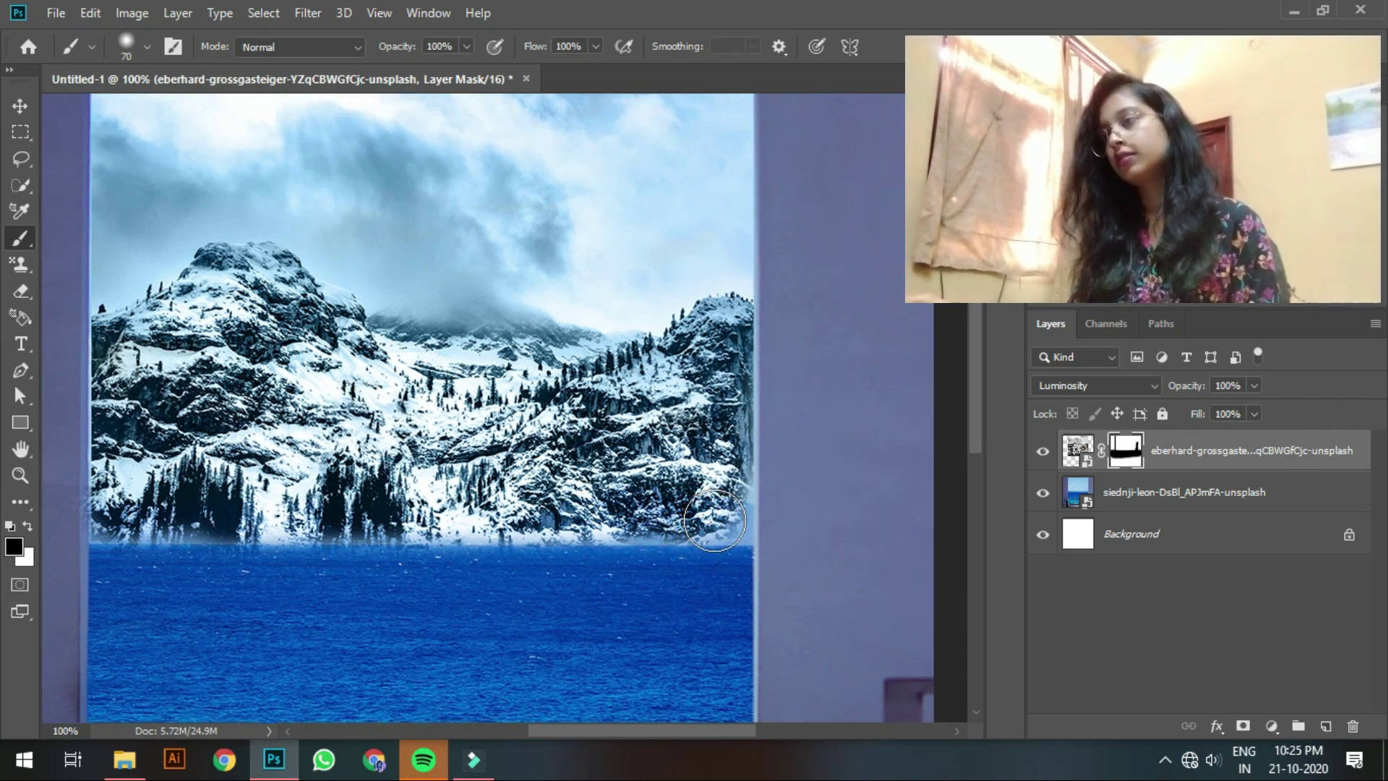
key("bracketleft")
key("x")
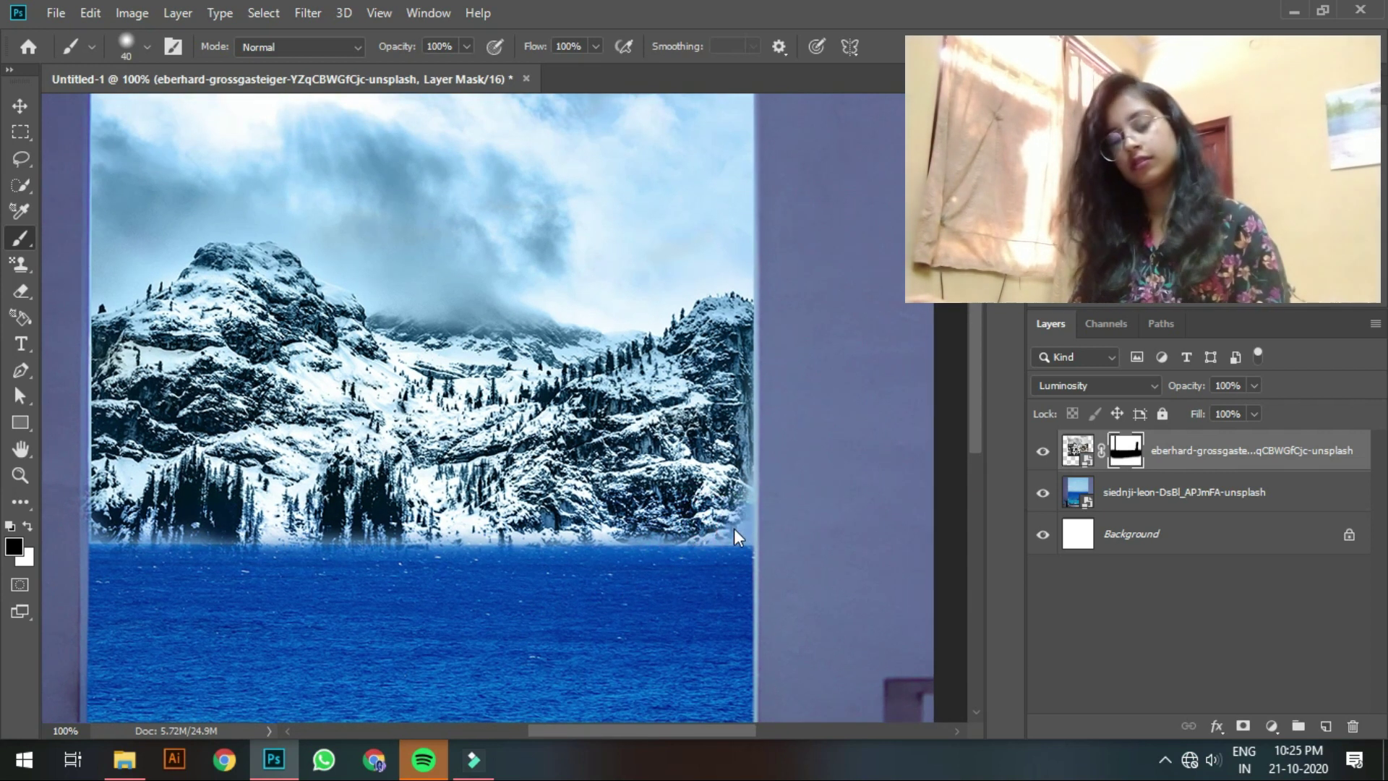
left_click(733, 528)
left_click_drag(730, 518, 726, 491)
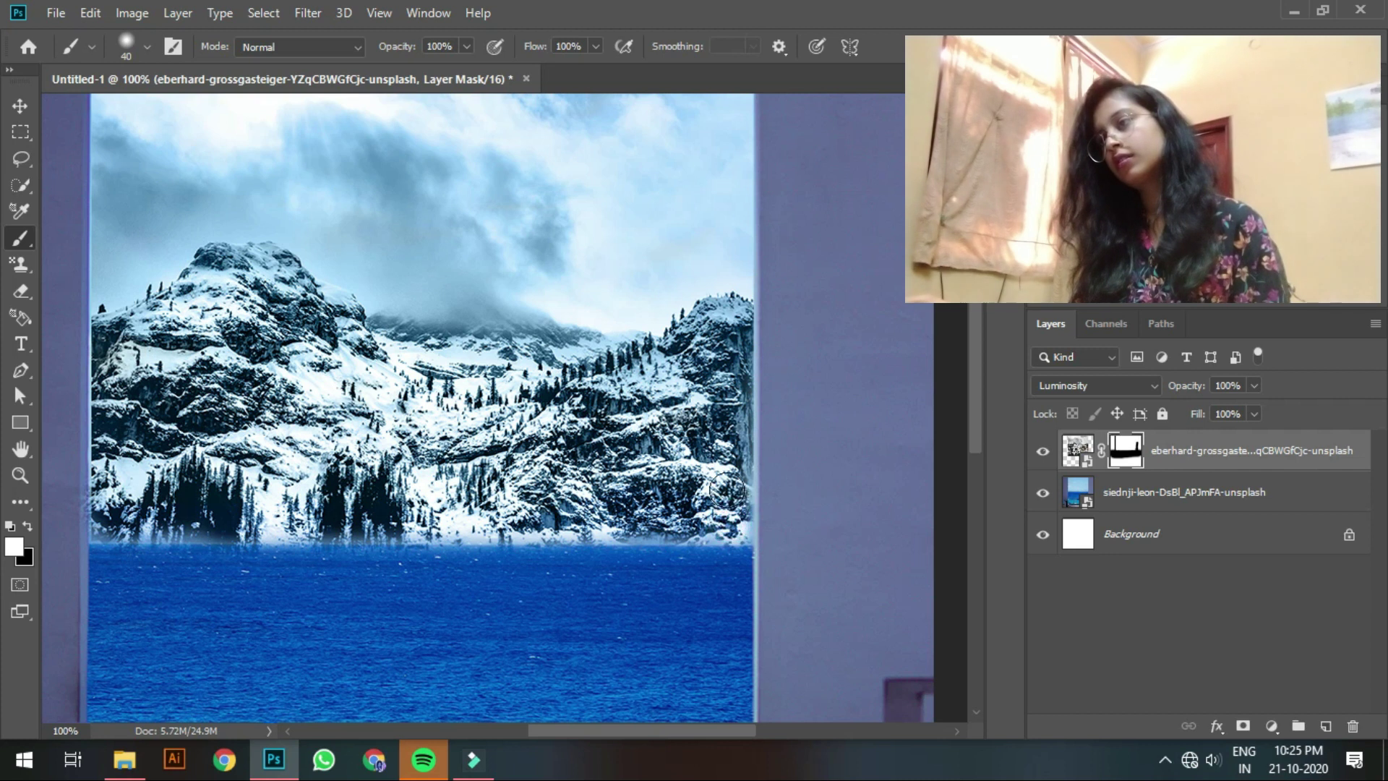
Step: Switch to the Move tool and make the mountain layer's image active instead of its mask
scroll(652, 368, "up", 2)
scroll(589, 297, "left", 3)
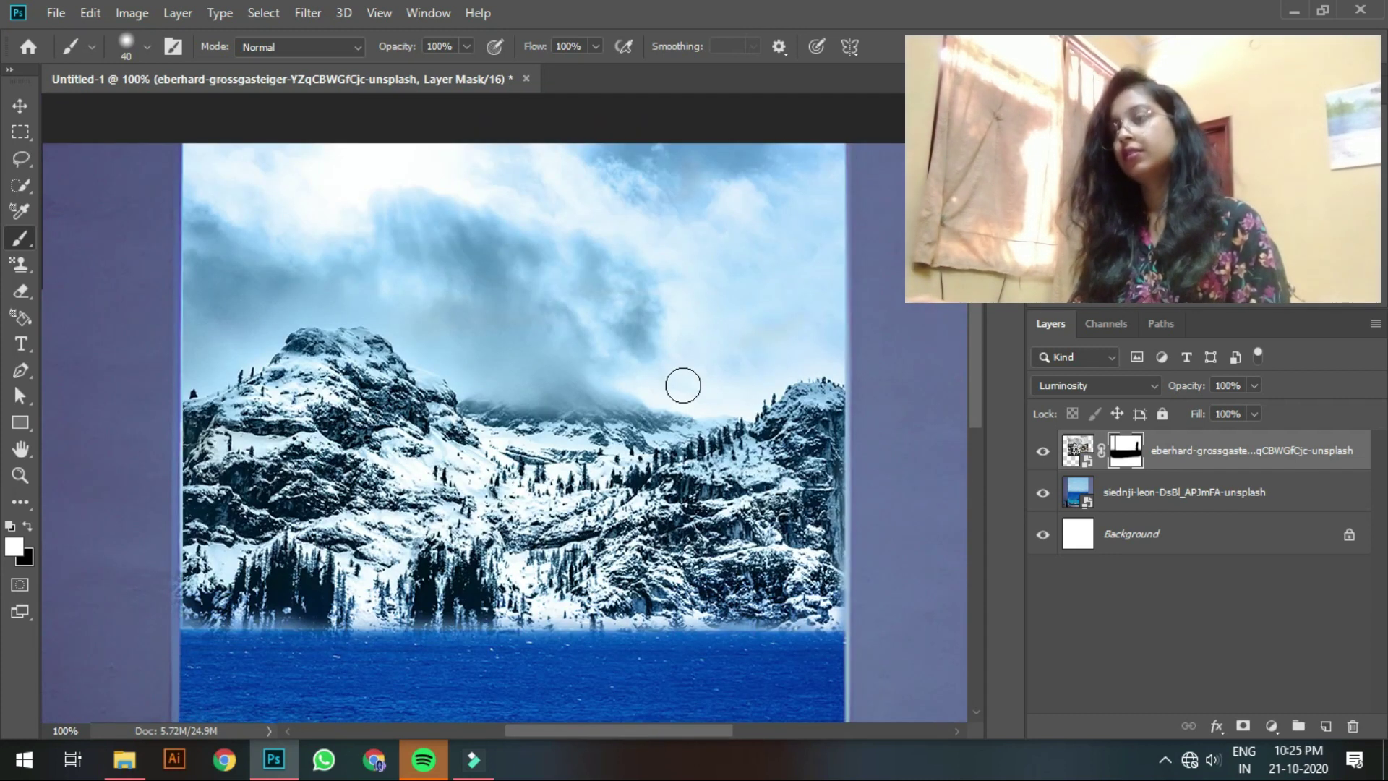
scroll(682, 385, "down", 1)
scroll(684, 388, "down", 1)
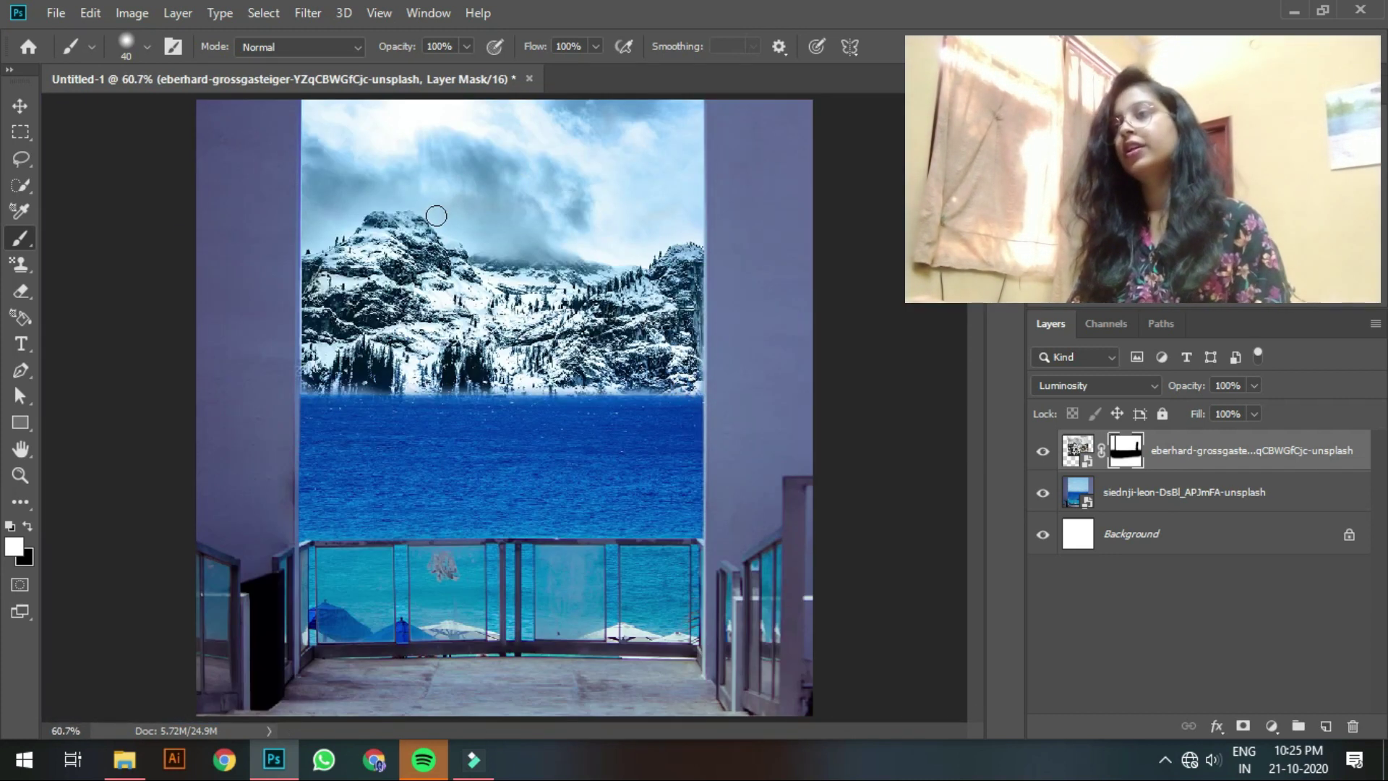
left_click(20, 106)
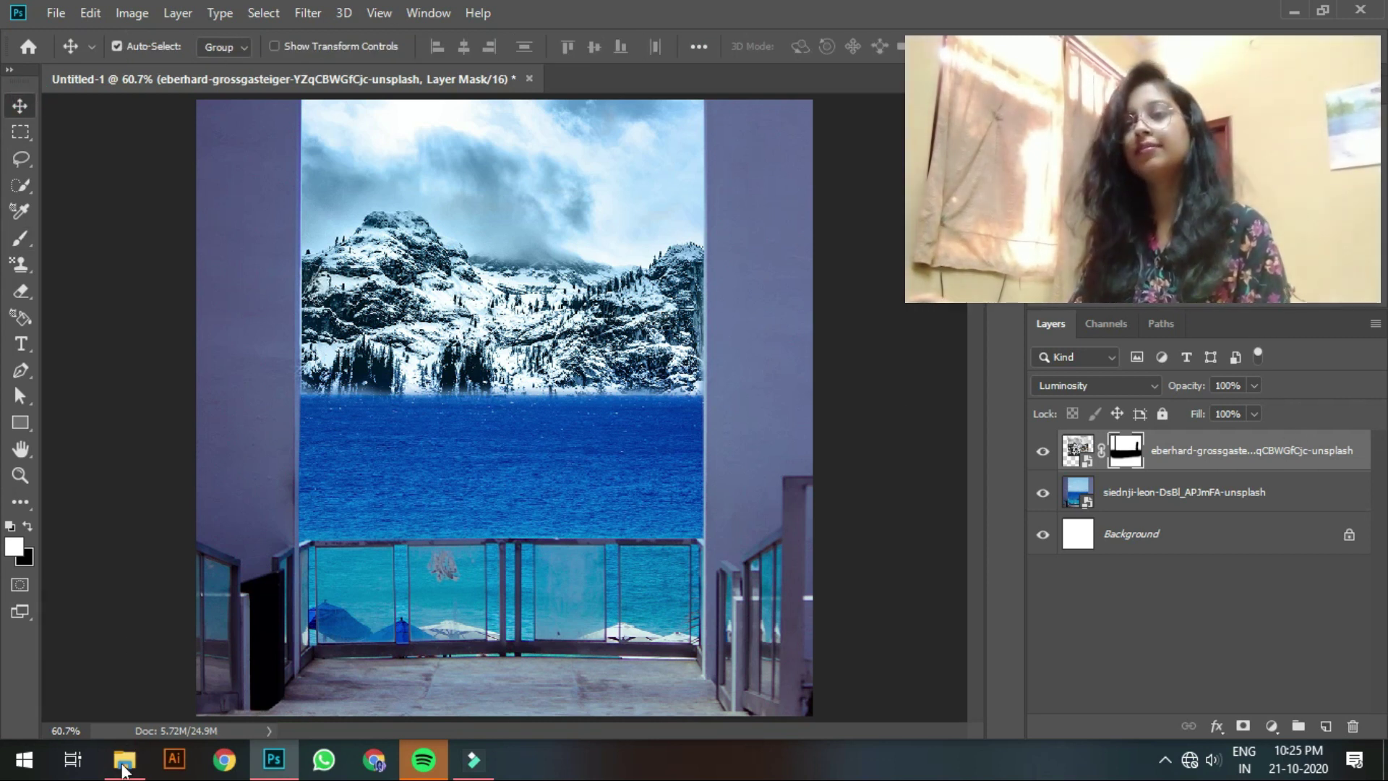
mouse_move(122, 760)
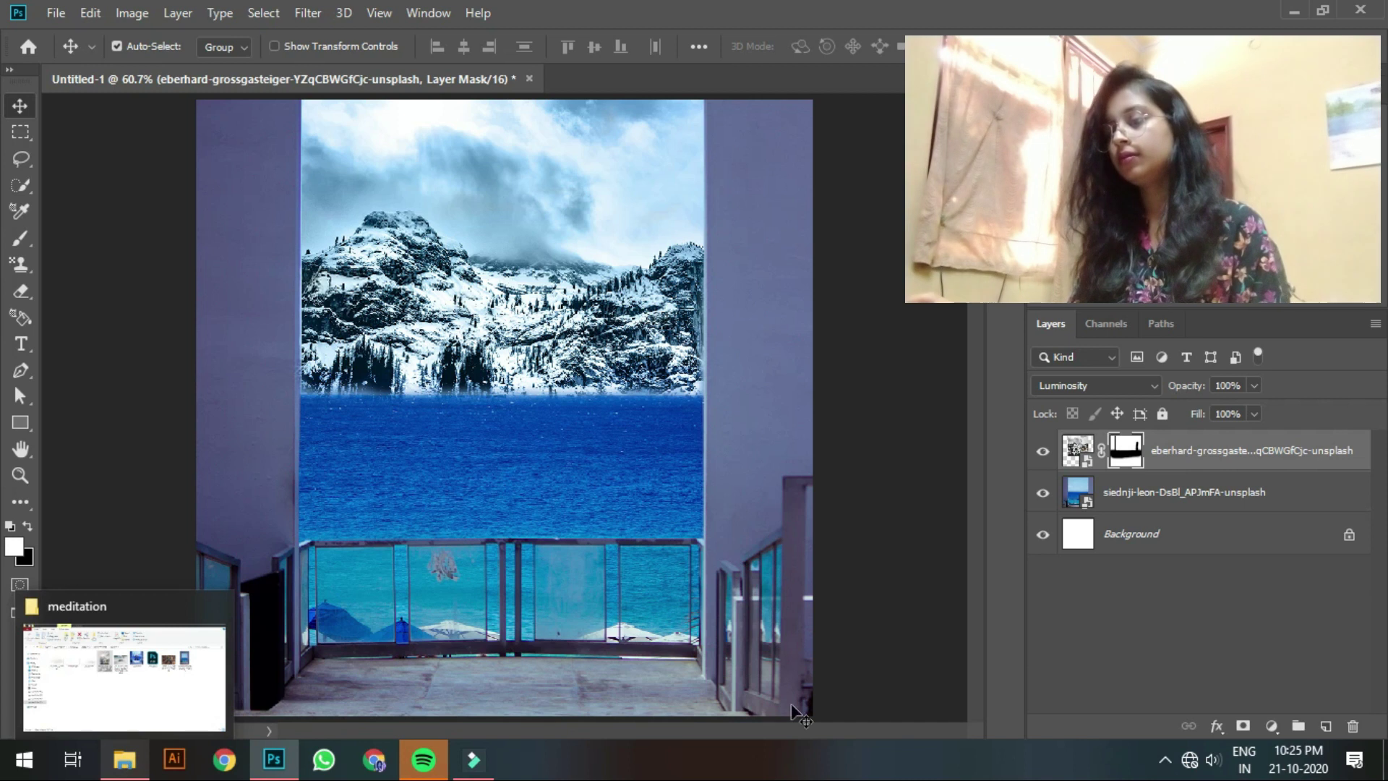
left_click(1079, 450)
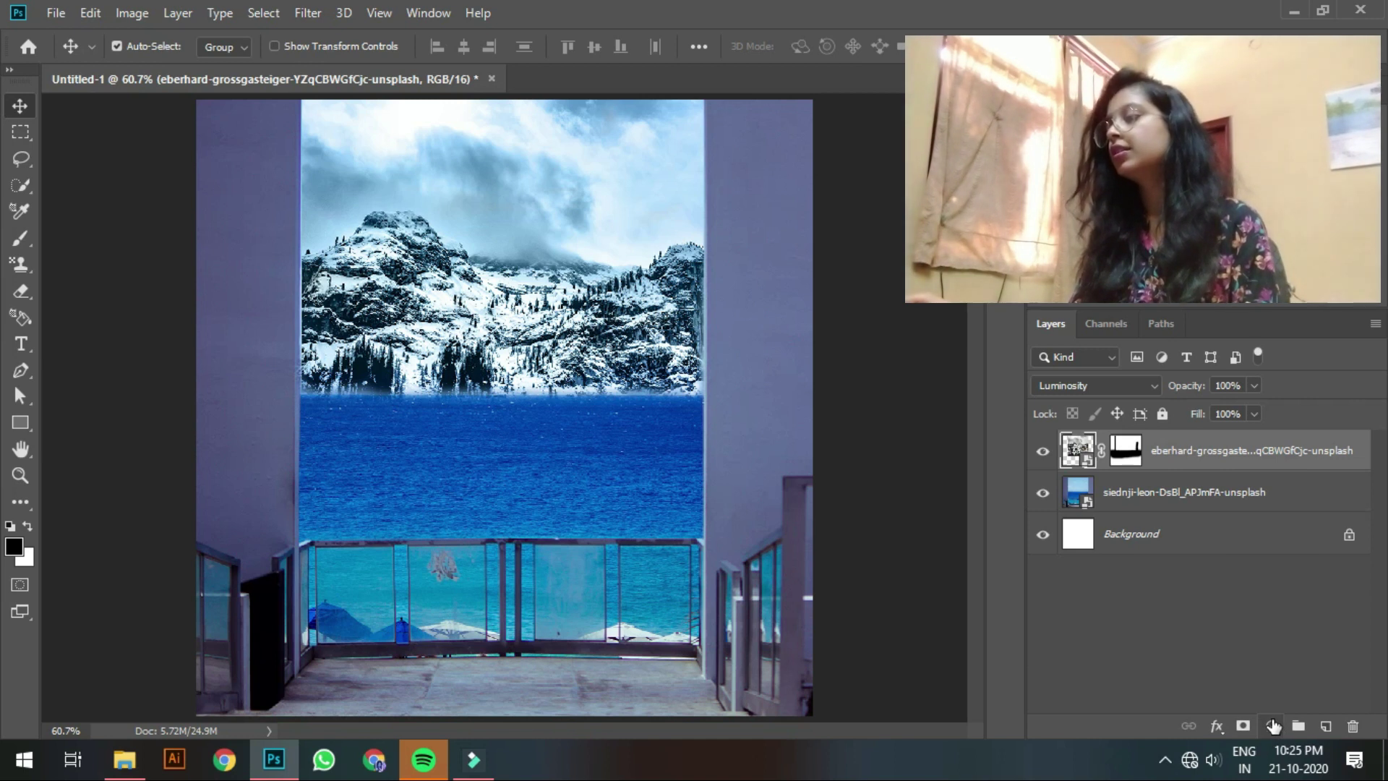
Step: Place 9-cloud-png-image from the meditation folder in File Explorer and position it over the waterline at about X 475, Y 546 px
left_click(124, 759)
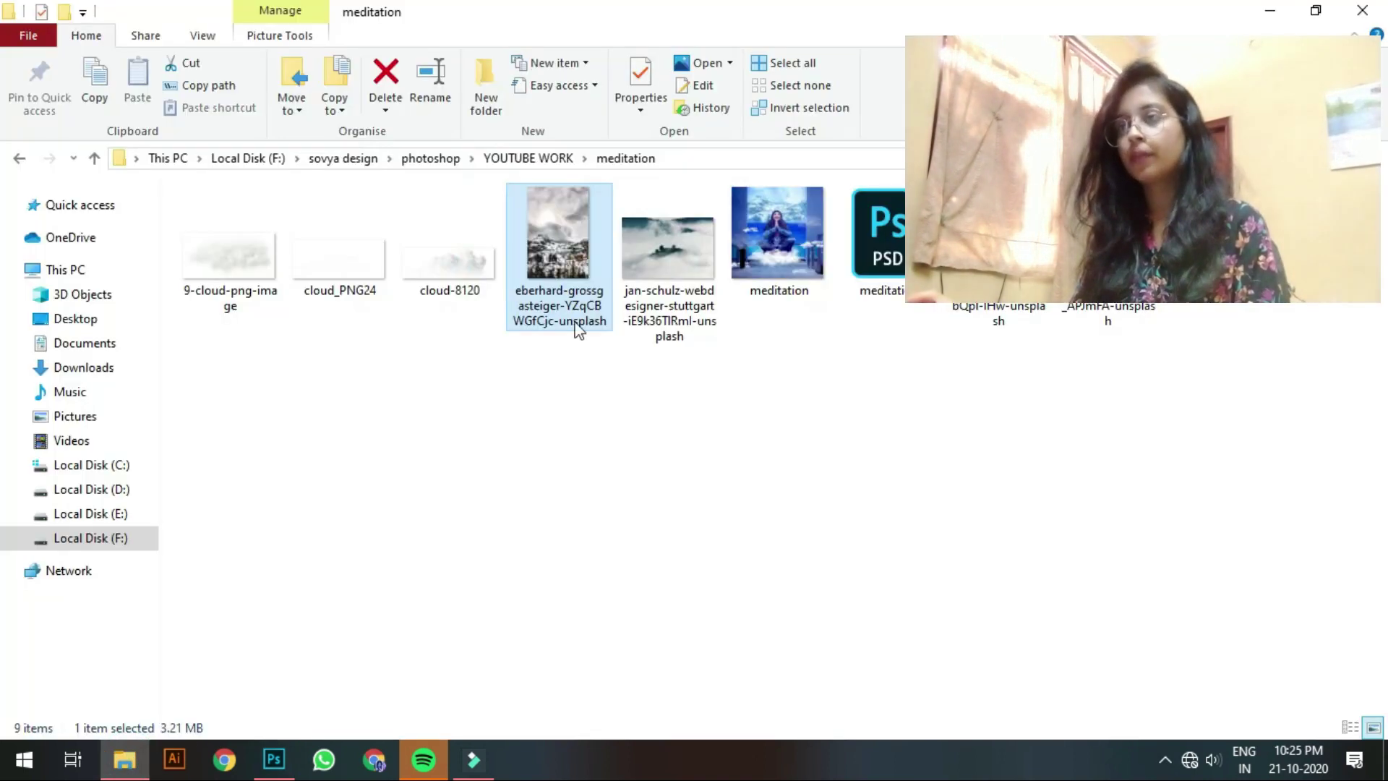
left_click(250, 278)
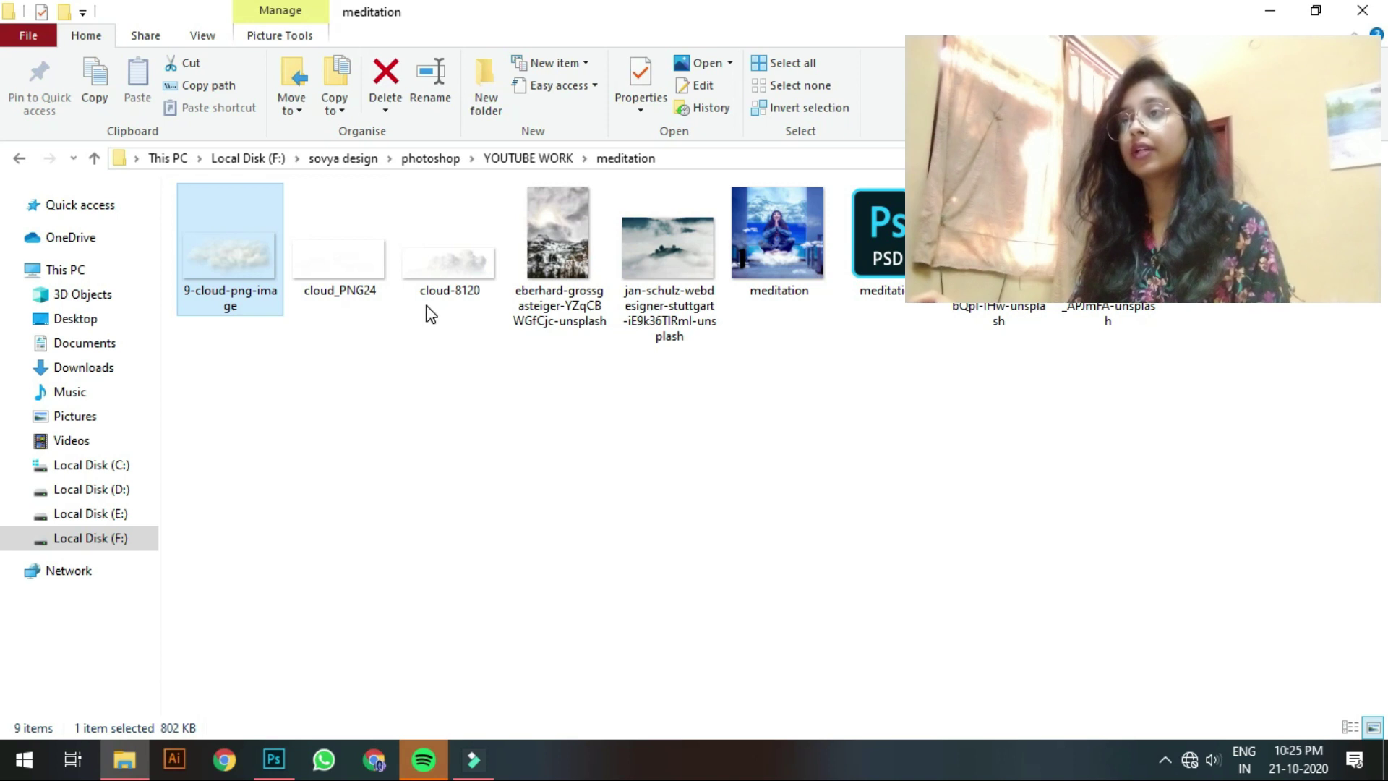
left_click(339, 288)
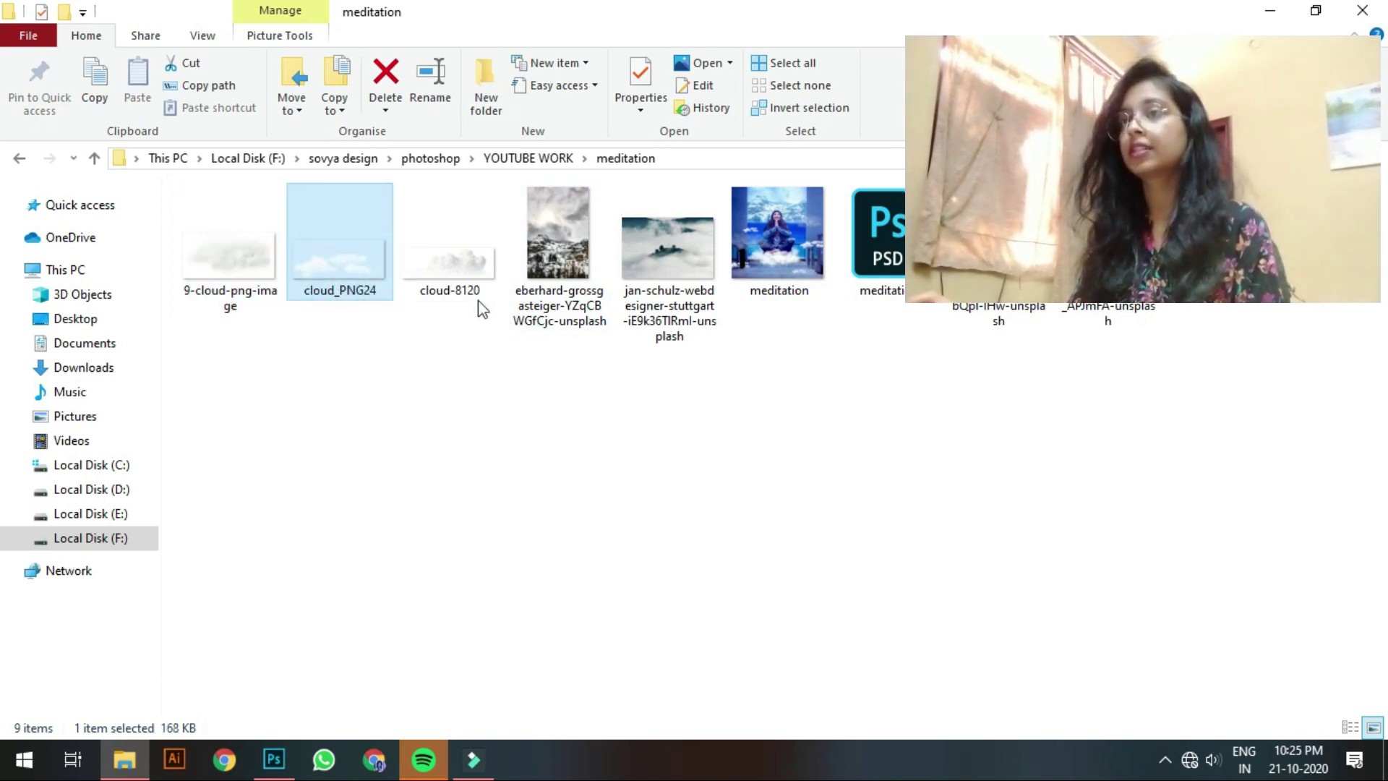
left_click_drag(203, 272, 431, 598)
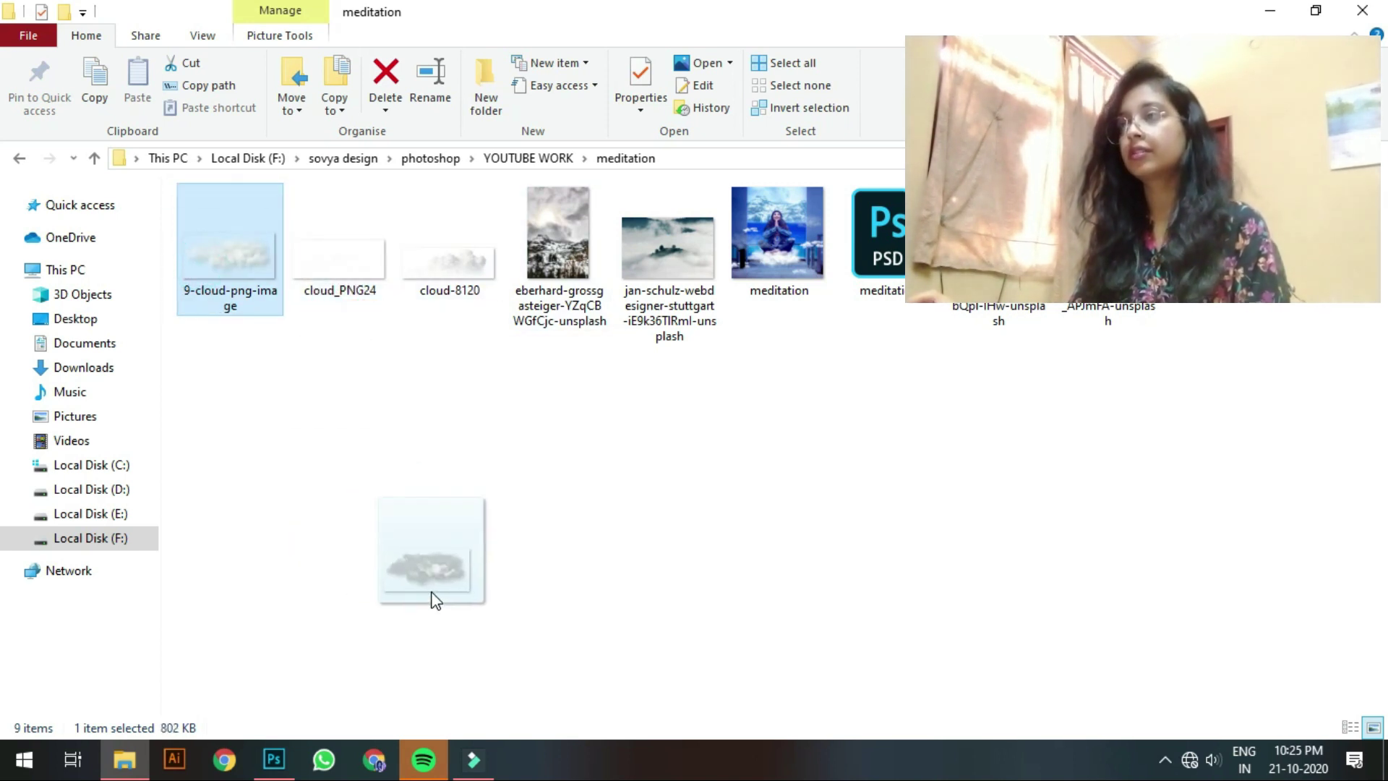
left_click(675, 263)
left_click_drag(225, 297, 488, 486)
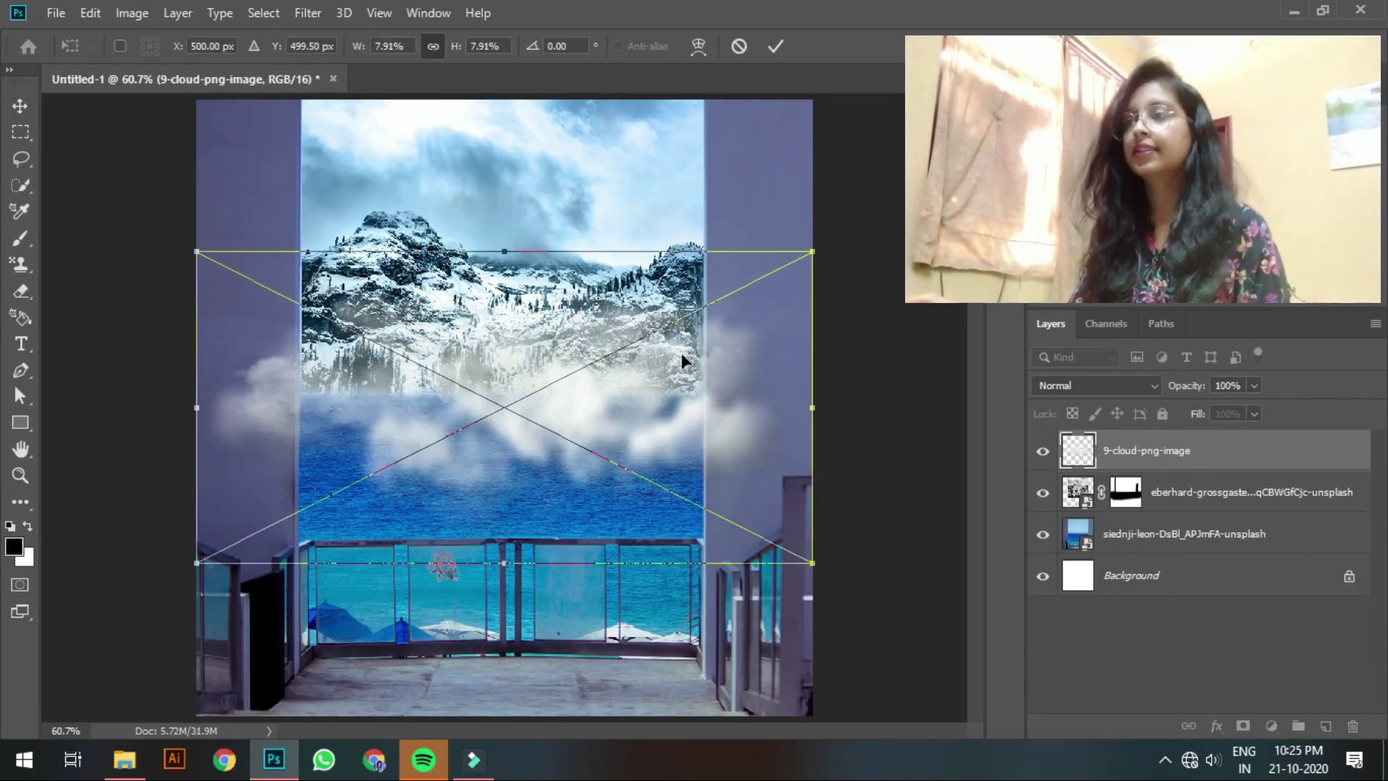
left_click_drag(622, 401, 606, 434)
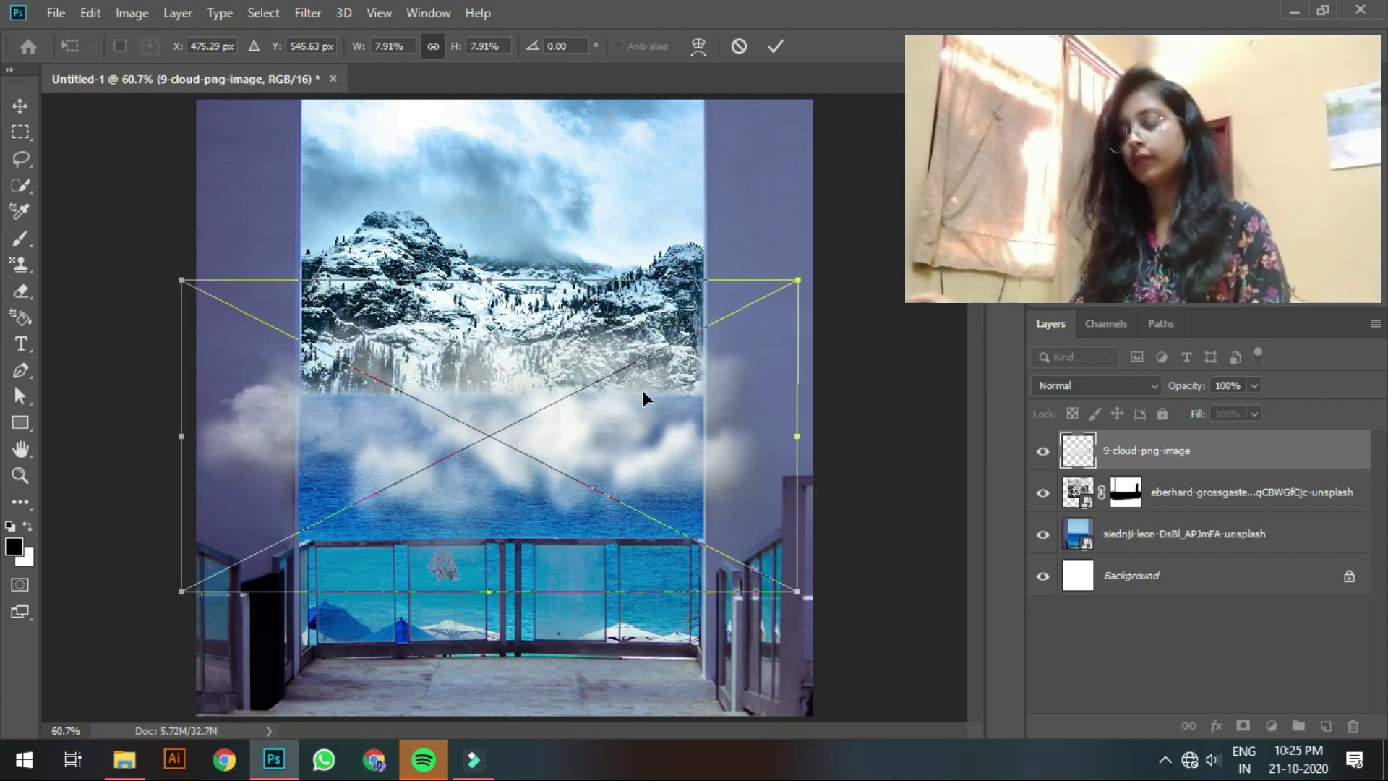
key("Return")
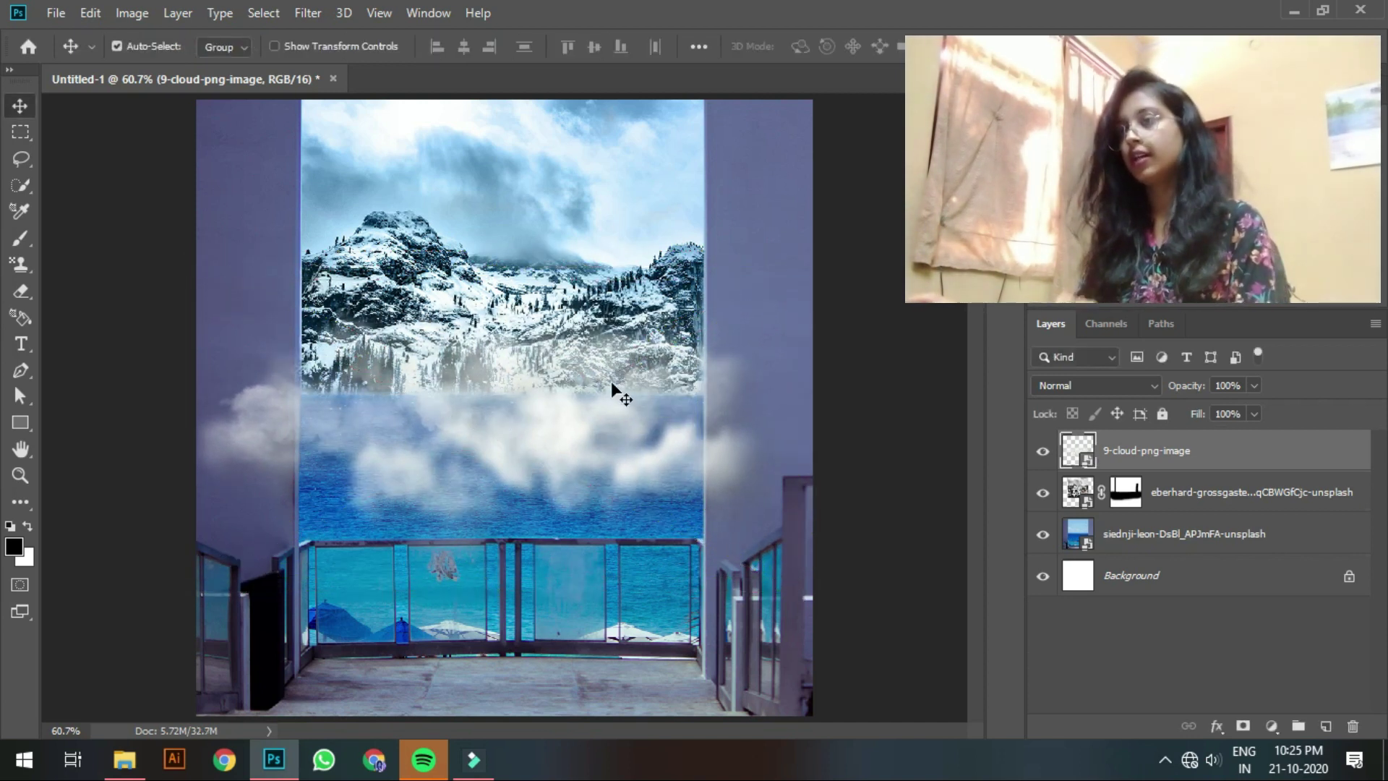
Step: Add a layer mask to the 9-cloud-png-image layer and set the Brush size to 80 px
left_click(1242, 726)
key("b")
key("x")
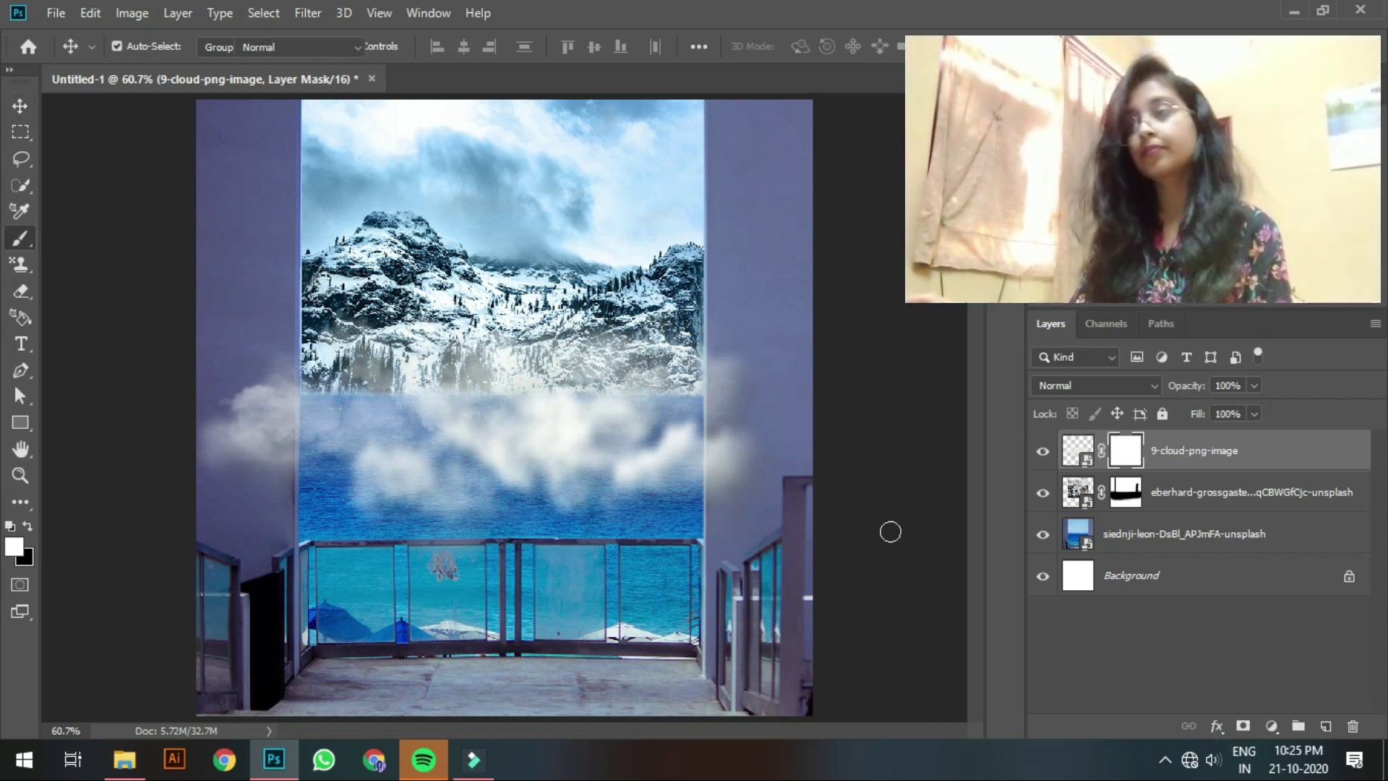
key("bracketright")
key("bracketright")
key("bracketright")
key("bracketright")
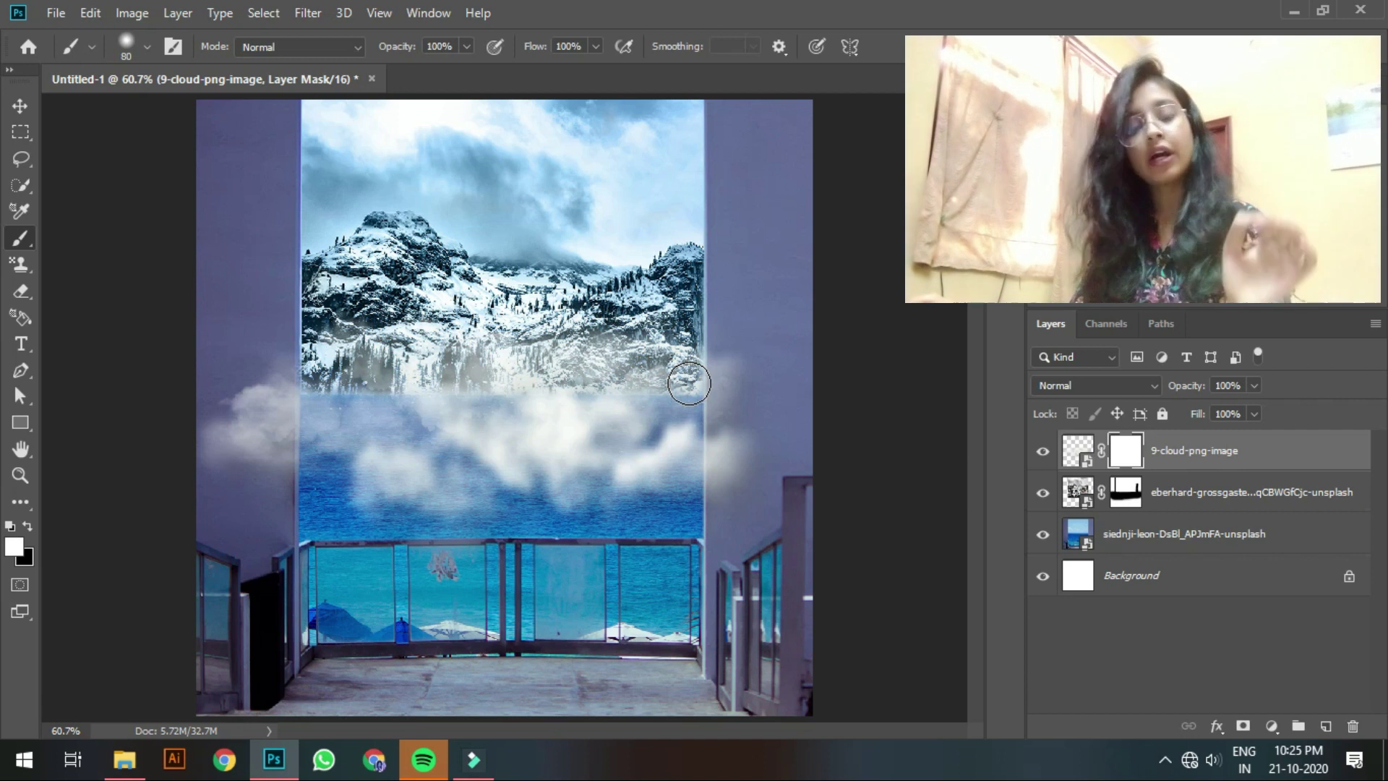
Step: Paint black on the cloud layer's mask to hide the clouds overlapping the right and left walls
key("x")
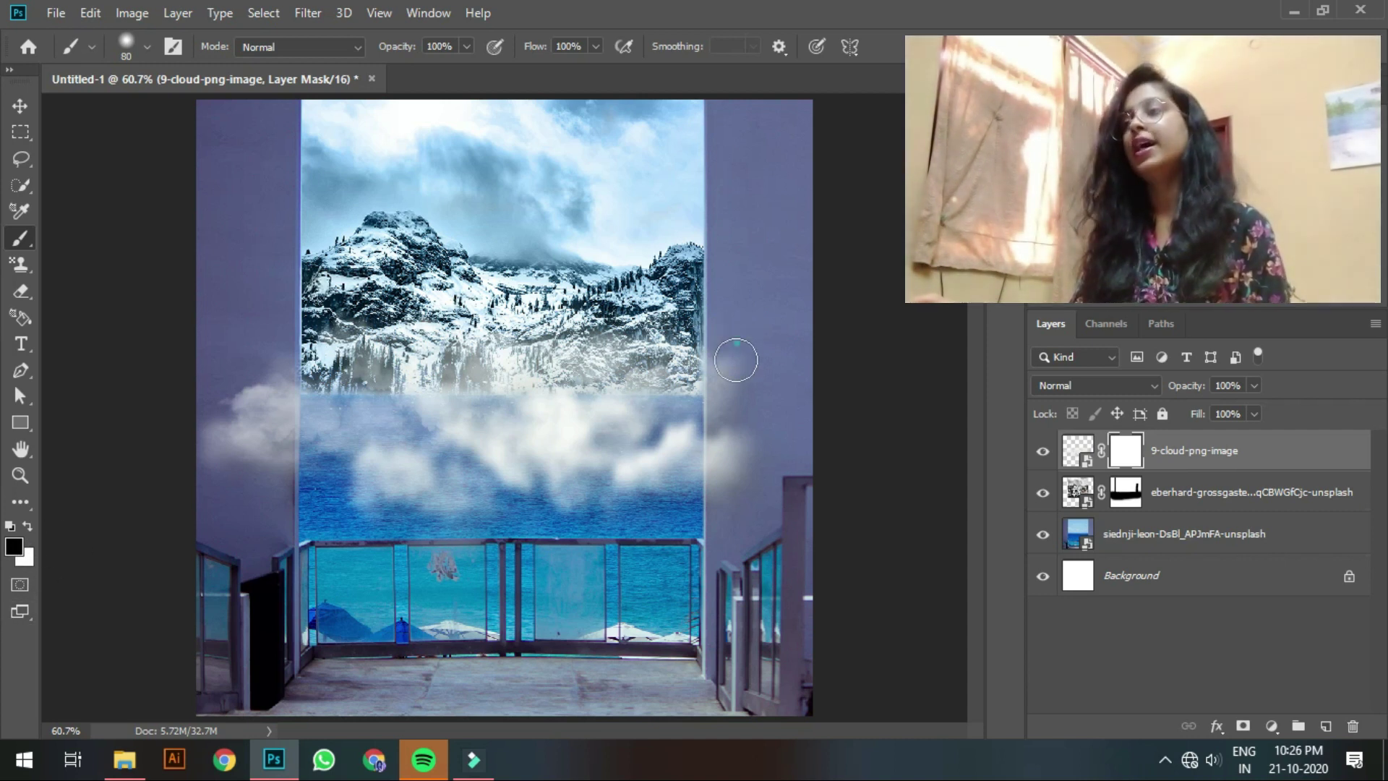
left_click_drag(735, 359, 747, 524)
left_click_drag(733, 323, 731, 491)
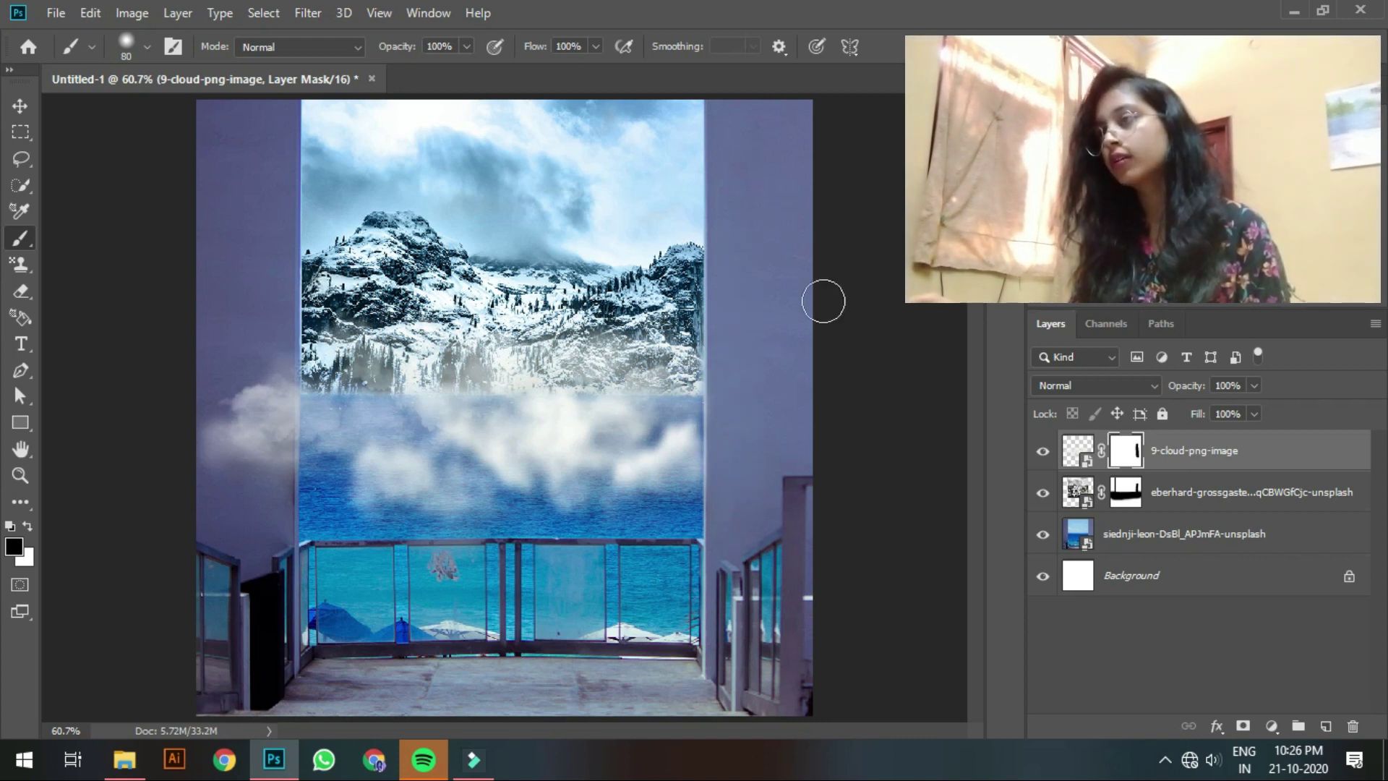
mouse_move(226, 443)
left_mouse_down()
mouse_move(256, 371)
mouse_move(242, 497)
mouse_move(266, 355)
mouse_move(273, 453)
left_mouse_up()
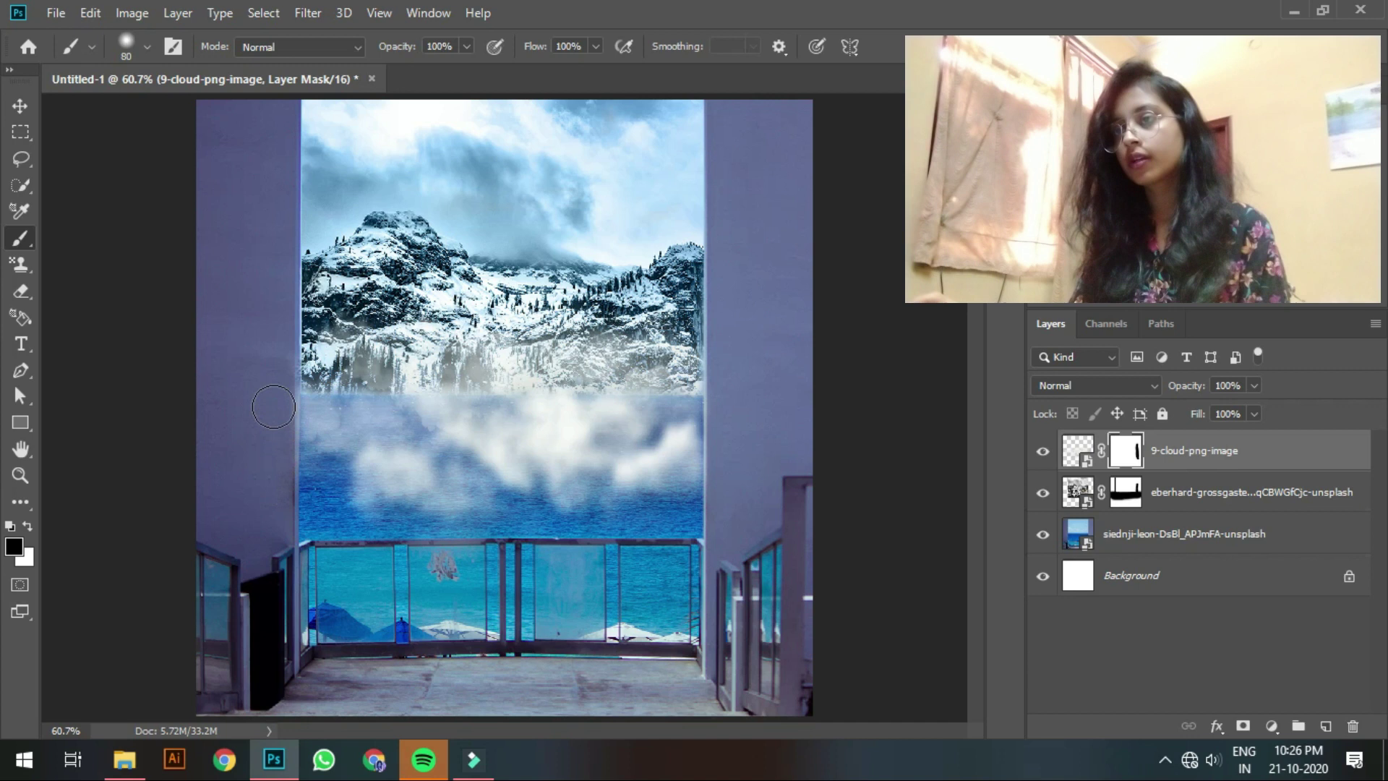
Step: Make the cloud layer's image active and lower its opacity to 73% and its fill to 81%
left_click(20, 105)
left_click(559, 426)
left_click(1070, 455)
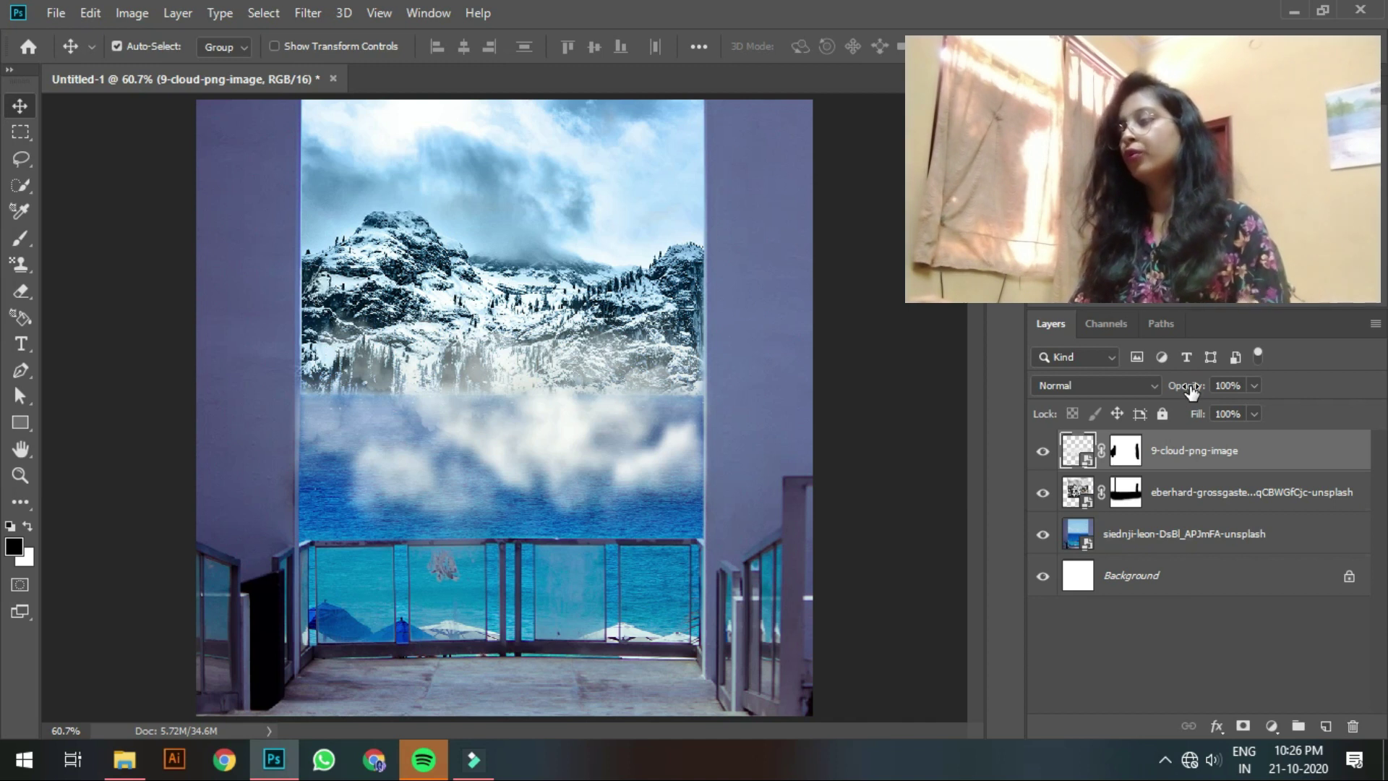
mouse_move(1191, 388)
left_mouse_down()
mouse_move(1206, 414)
mouse_move(1181, 414)
left_mouse_up()
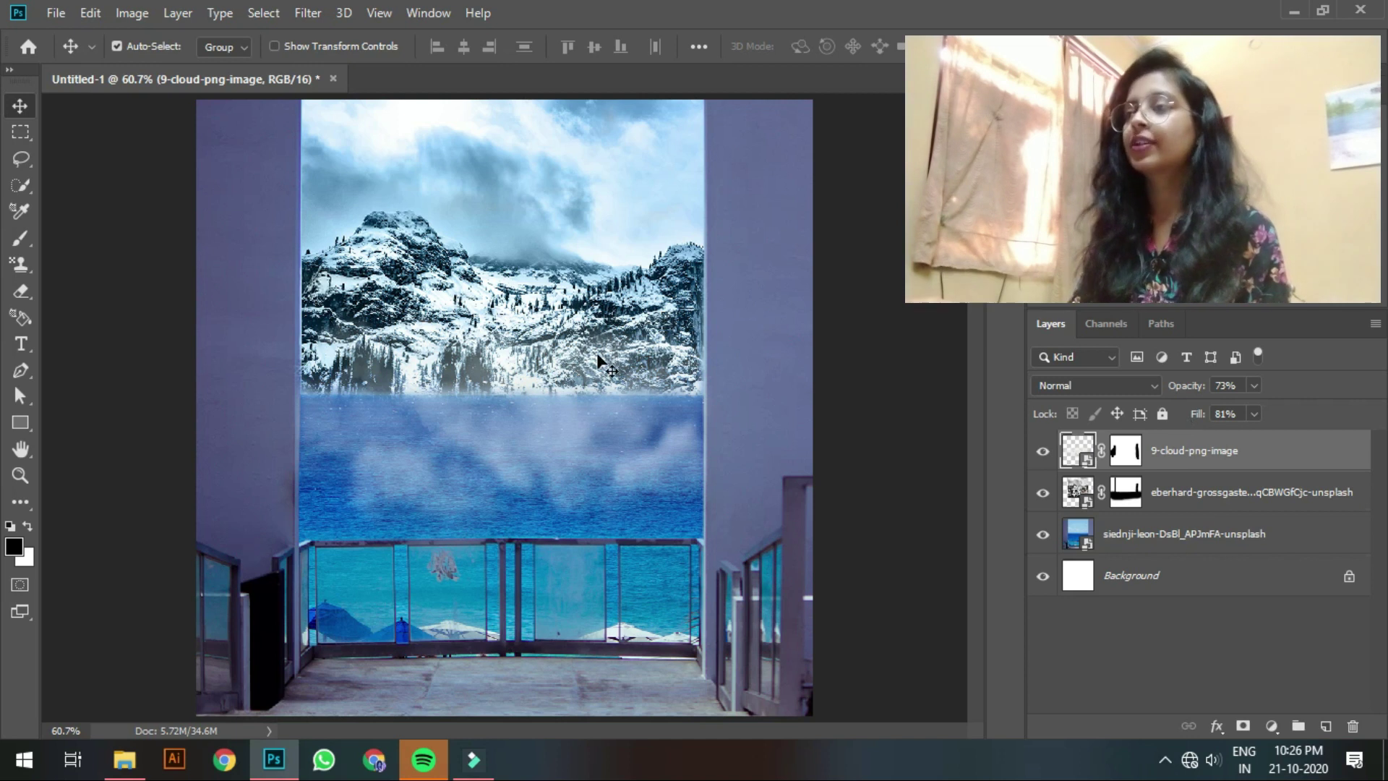
left_click(833, 334)
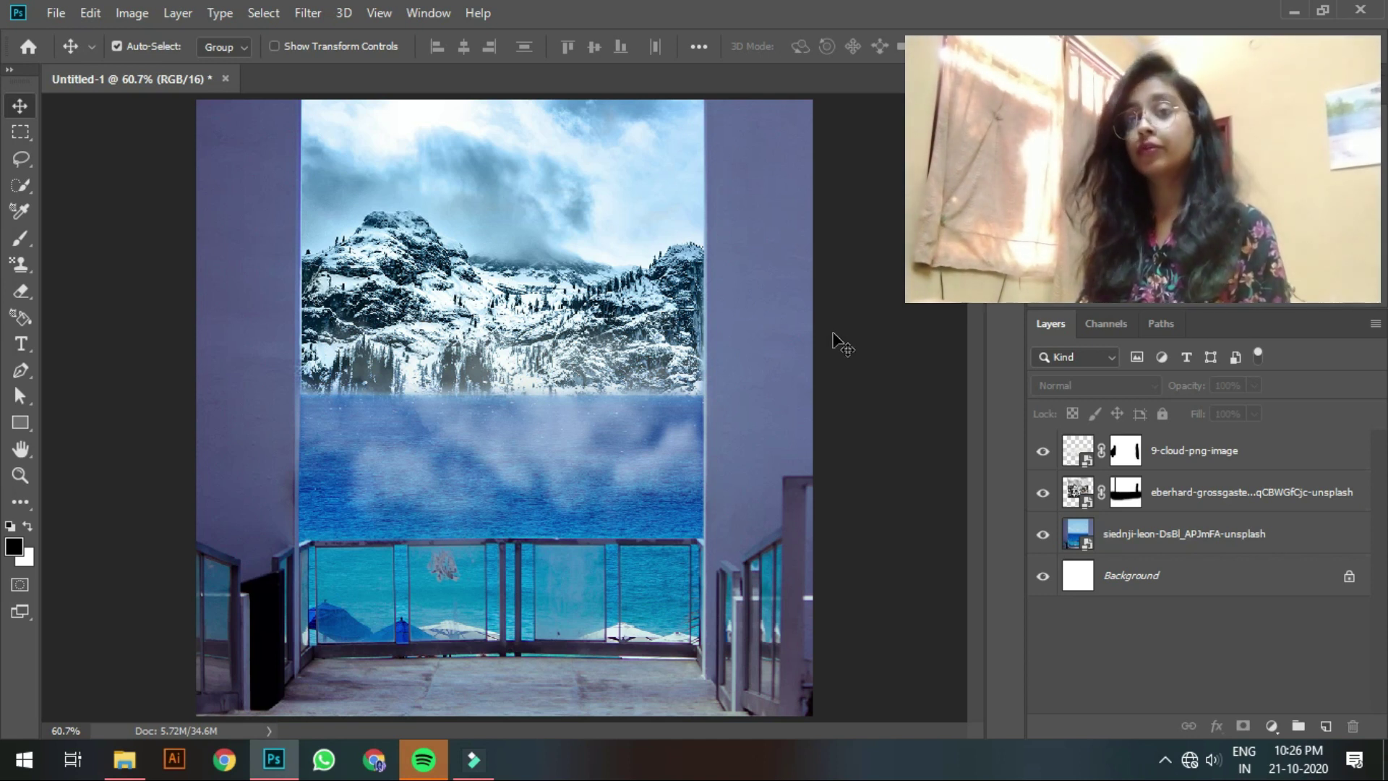
Step: Place omid-armin-a5EbQpI-IHw-unsplash from the meditation folder in File Explorer above the cloud layer
left_click(1082, 454)
left_click(125, 759)
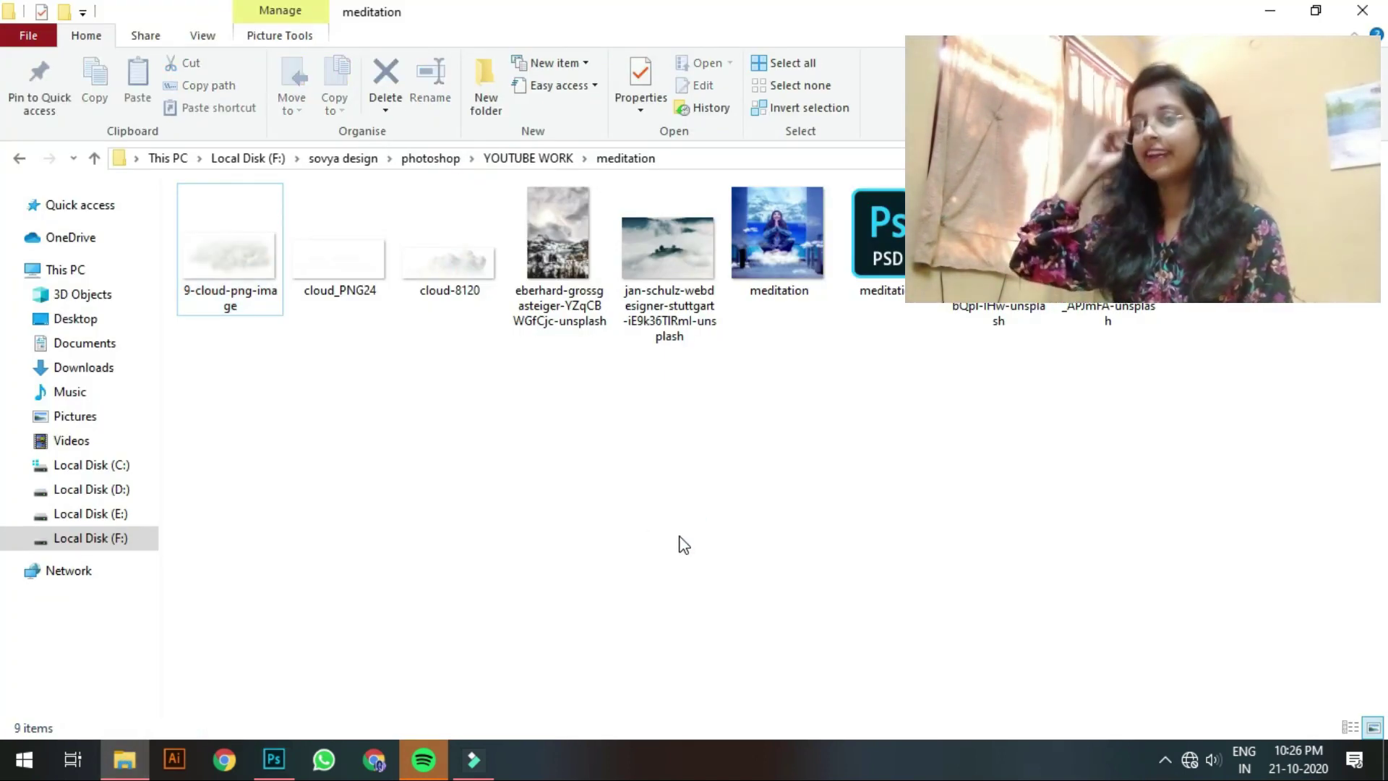
left_click(651, 470)
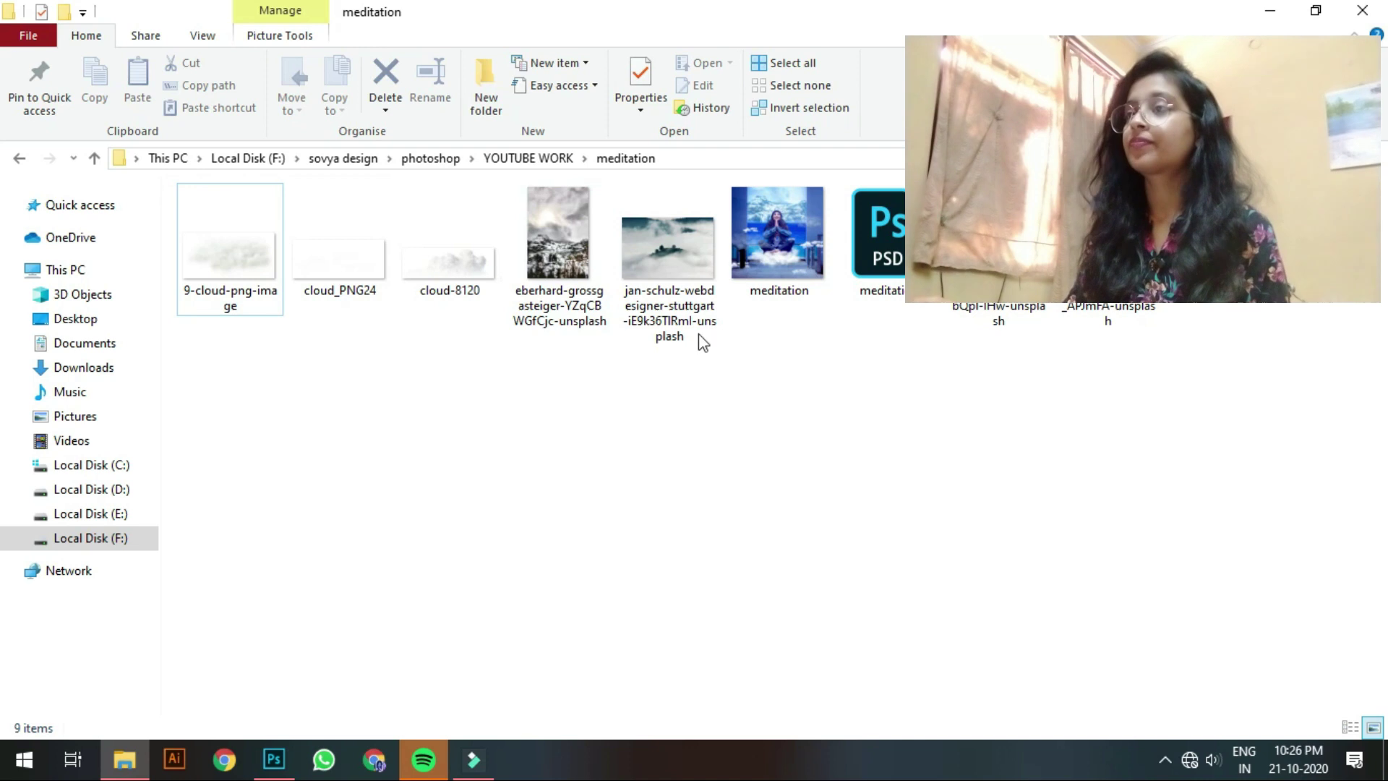
left_click_drag(998, 314, 578, 438)
key("Return")
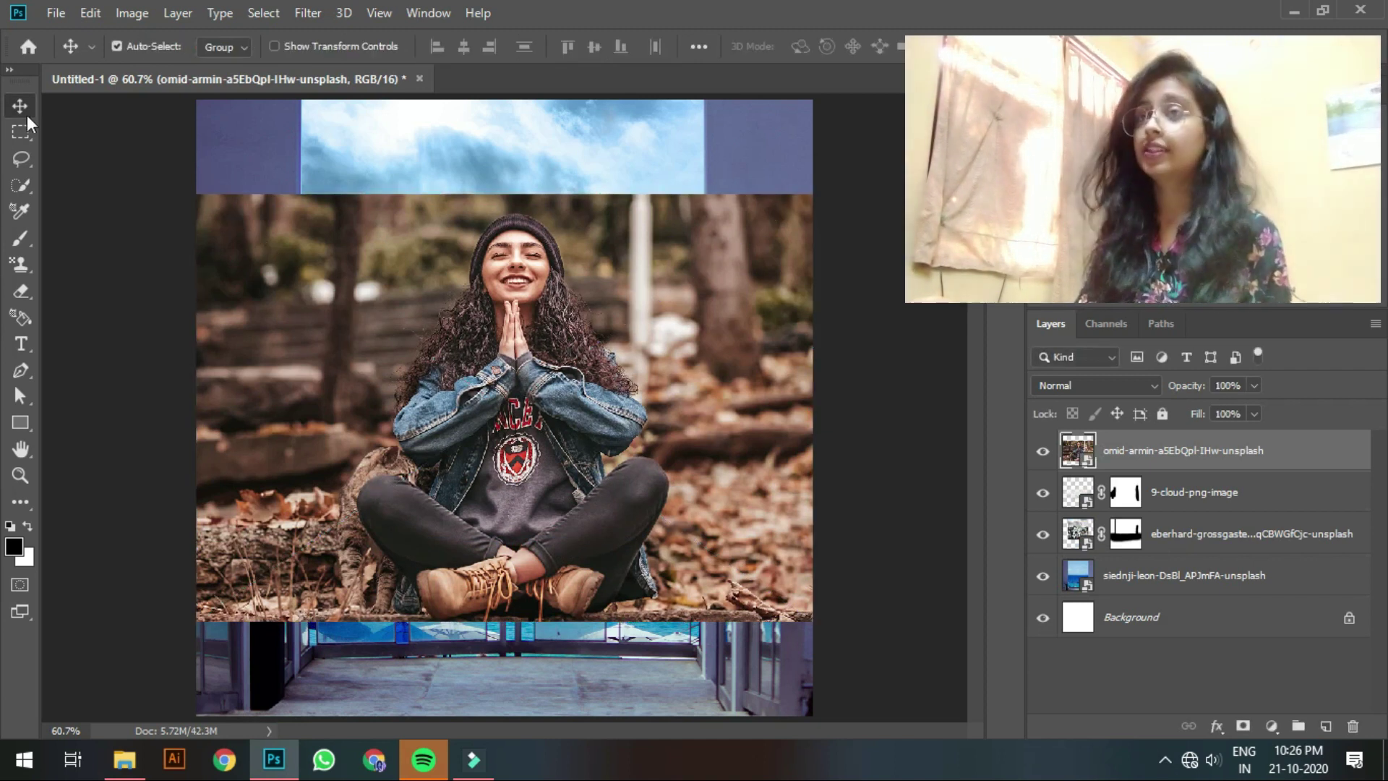
Step: Select the seated woman, including her hair, jacket and legs, with the Quick Selection tool
left_click(16, 159)
left_click(21, 185)
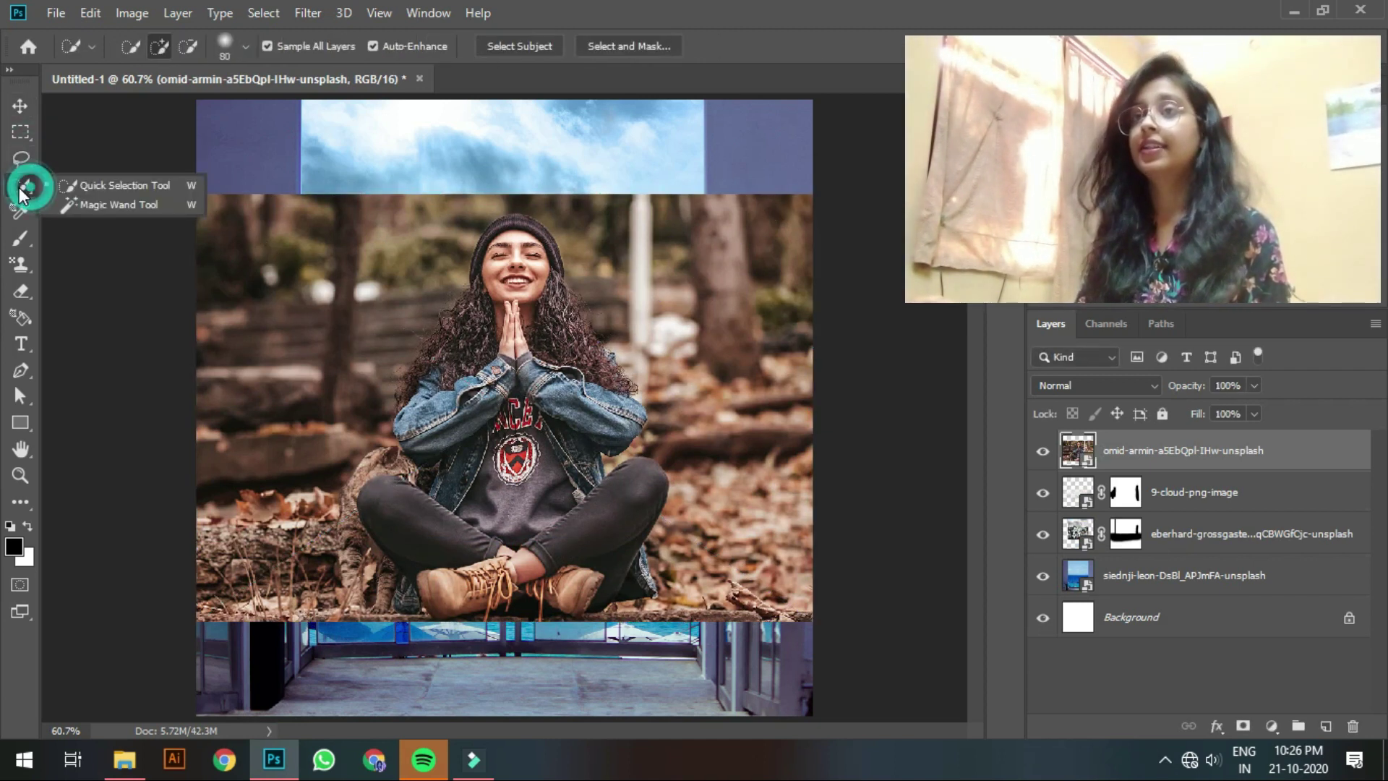
left_click(107, 189)
mouse_move(516, 258)
left_mouse_down()
mouse_move(521, 377)
mouse_move(480, 481)
mouse_move(488, 516)
mouse_move(474, 542)
mouse_move(505, 565)
mouse_move(461, 580)
mouse_move(586, 562)
left_mouse_up()
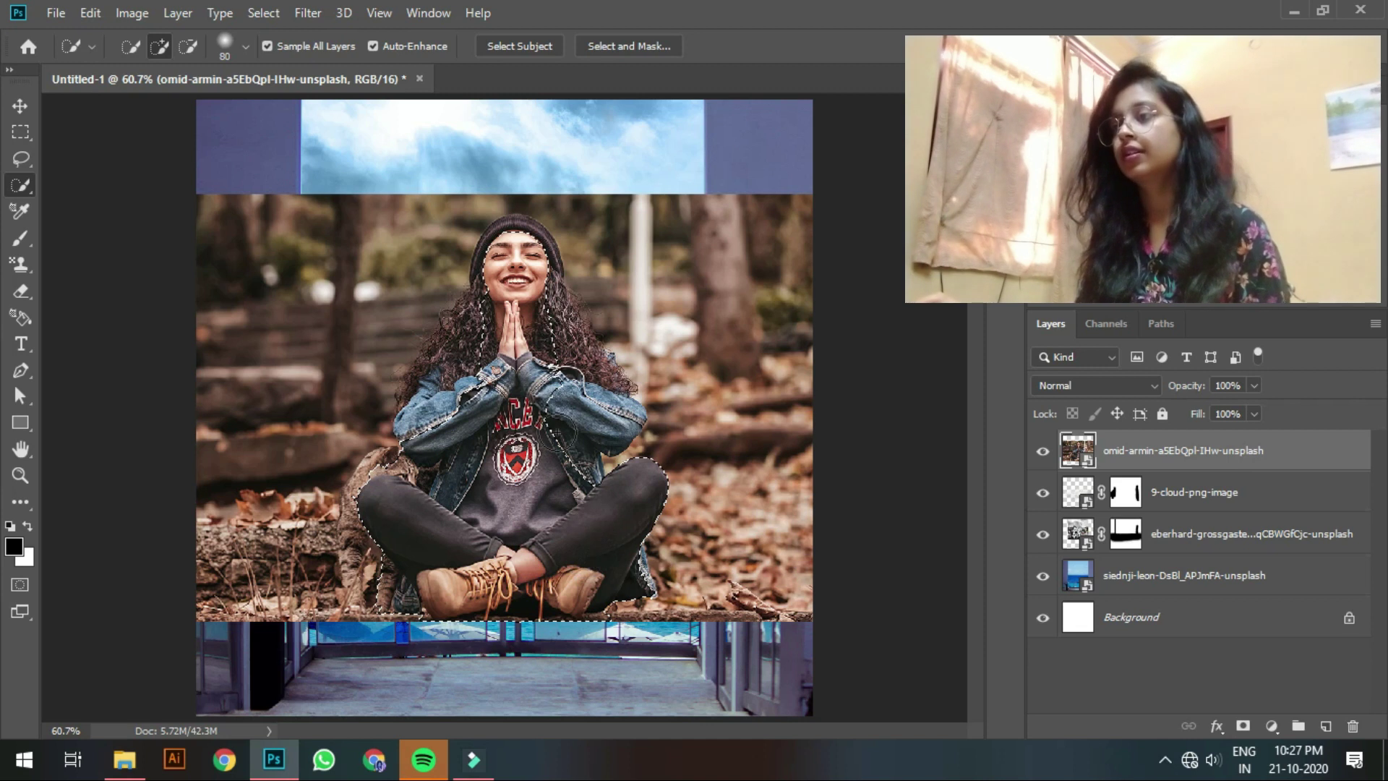
mouse_move(531, 307)
left_mouse_down()
mouse_move(515, 241)
mouse_move(497, 310)
mouse_move(447, 379)
left_mouse_up()
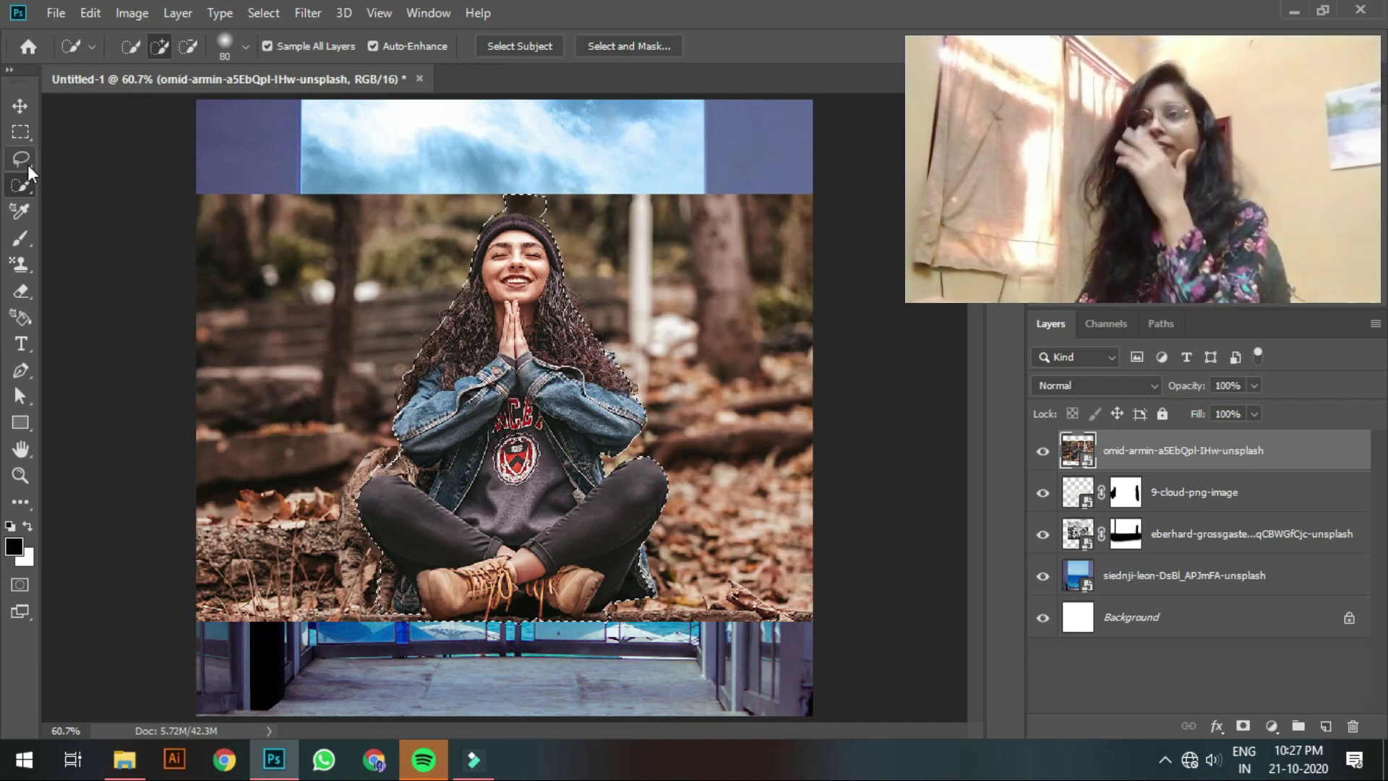
Step: Subtract the excess background above the beanie from the selection with the Lasso tool
right_click(28, 164)
left_click(80, 165)
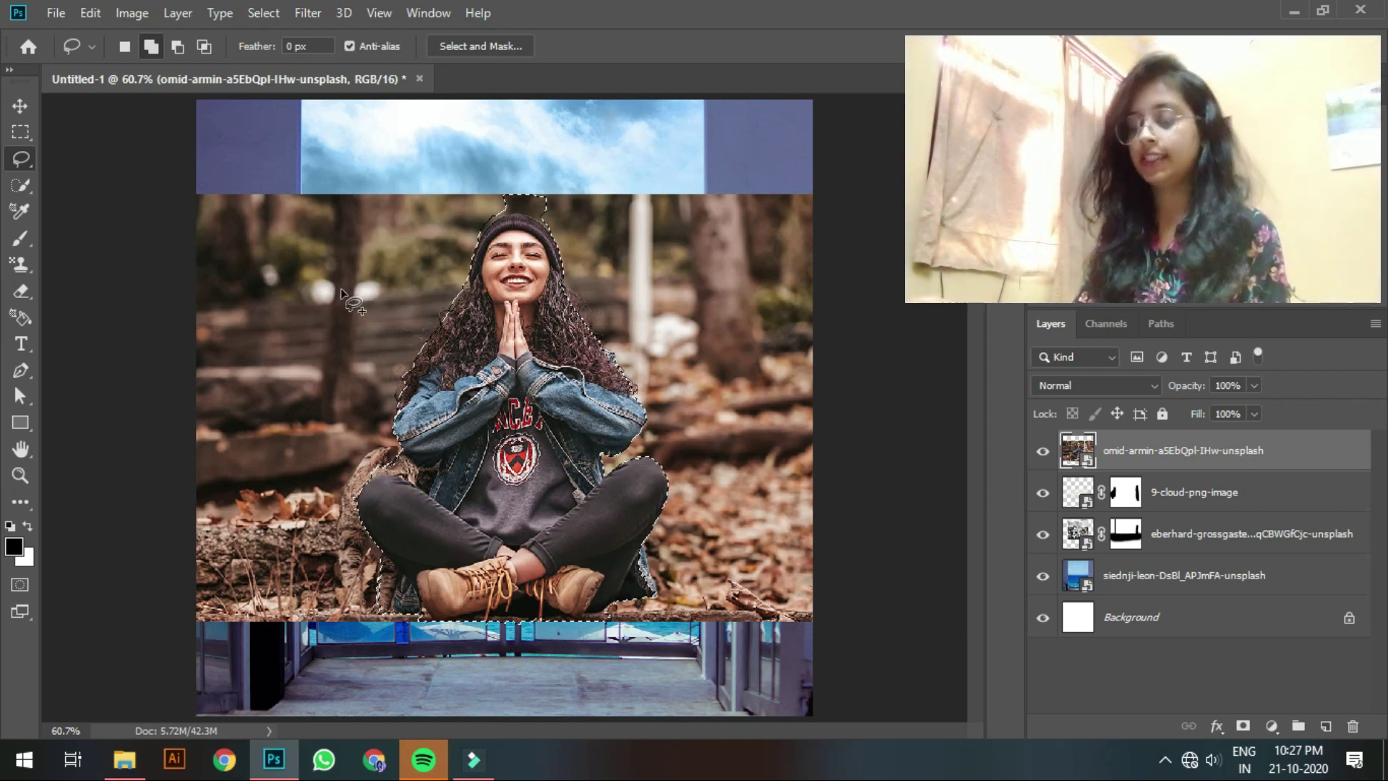
key("ctrl+plus")
key("ctrl+plus")
key("ctrl+plus")
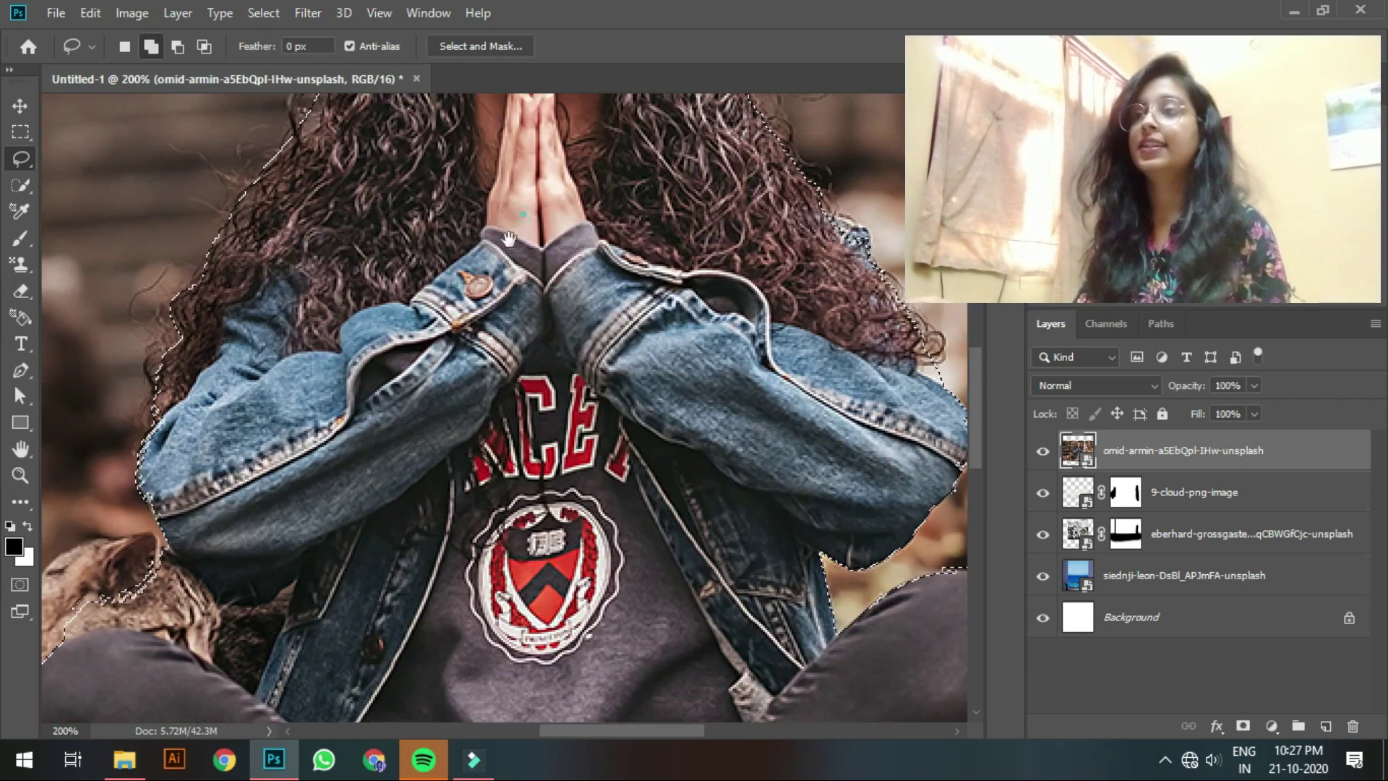
scroll(439, 274, "up", 10)
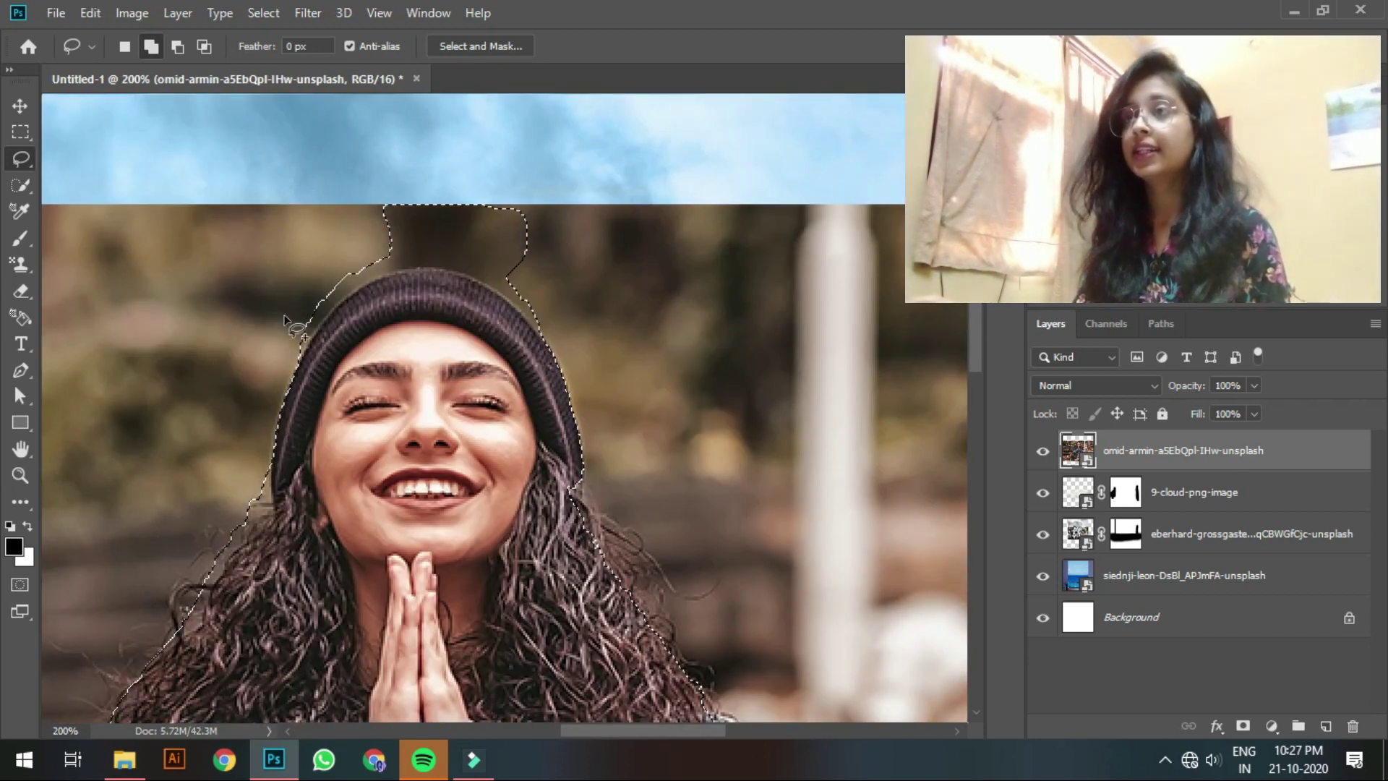
key("alt")
left_click_drag(333, 269, 496, 272)
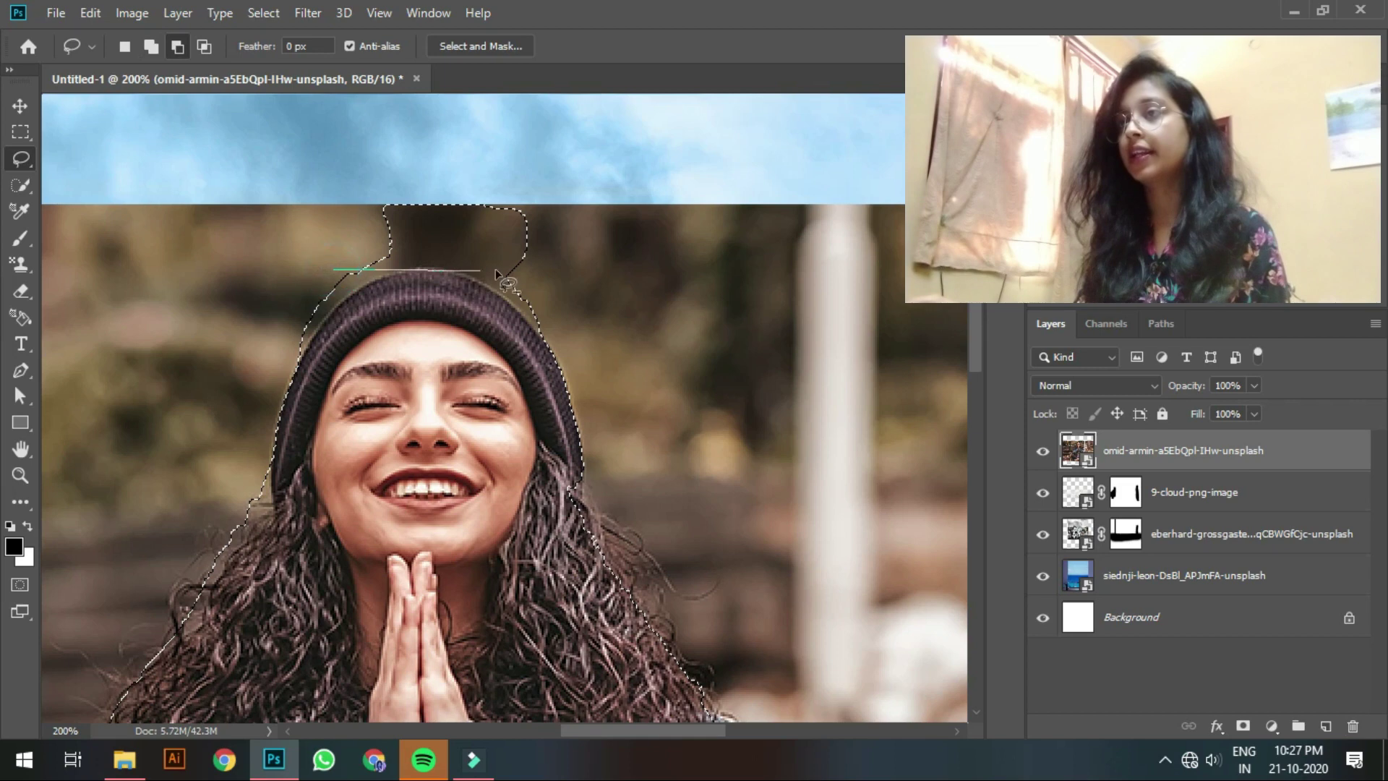
left_click_drag(348, 167, 334, 267)
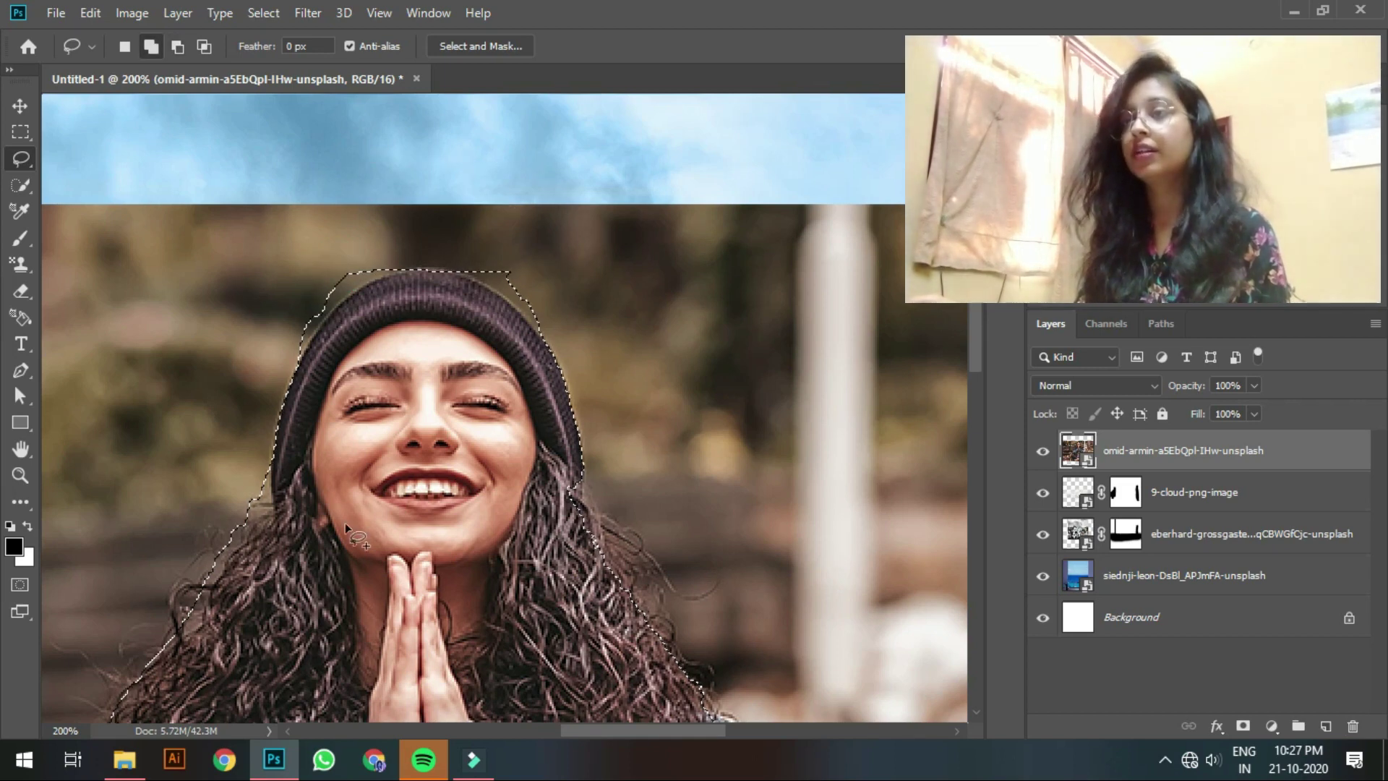
Step: Subtract the cat's head between the jacket sleeve and the knee from the selection with the Lasso
left_click_drag(350, 571, 555, 188)
left_click_drag(437, 474, 569, 400)
mouse_move(486, 483)
left_mouse_down()
mouse_move(546, 506)
mouse_move(441, 423)
mouse_move(446, 446)
left_mouse_up()
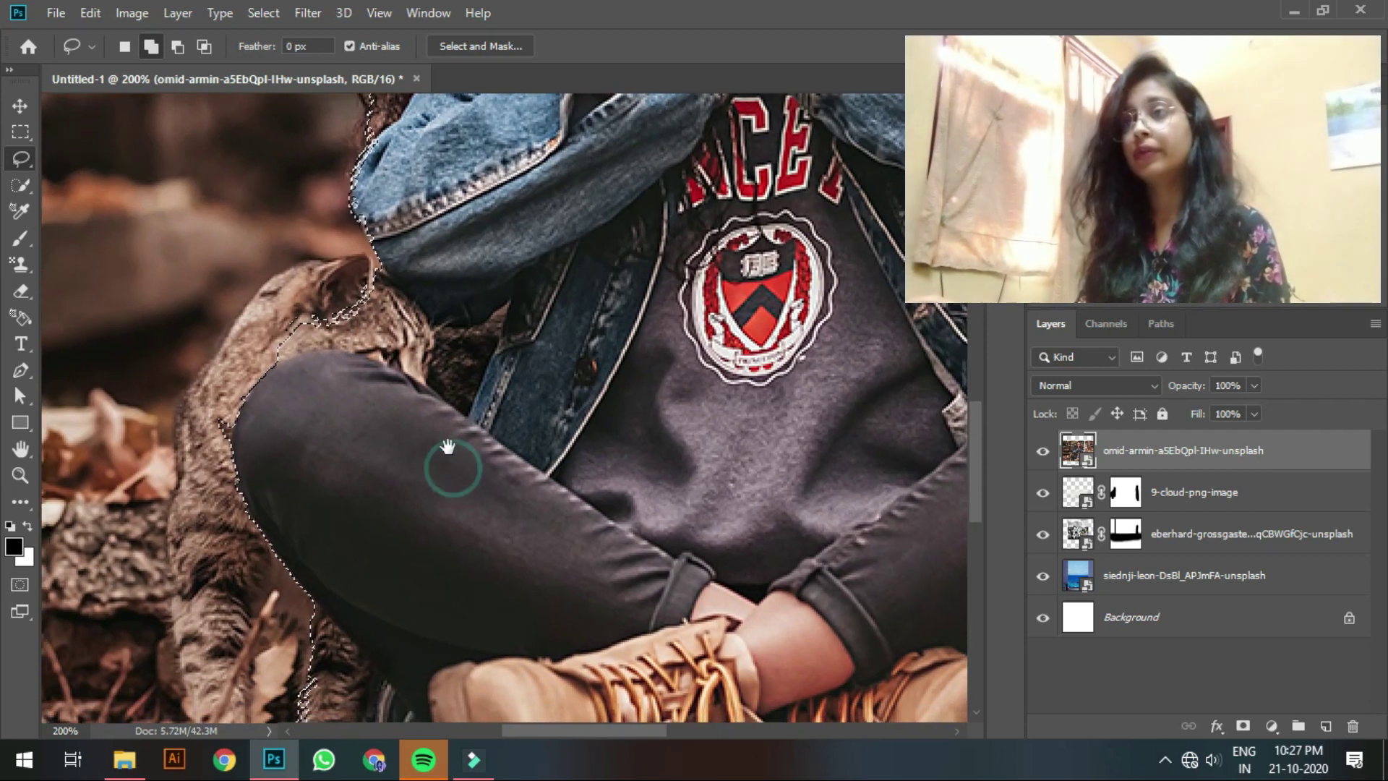
left_click_drag(370, 262, 422, 320)
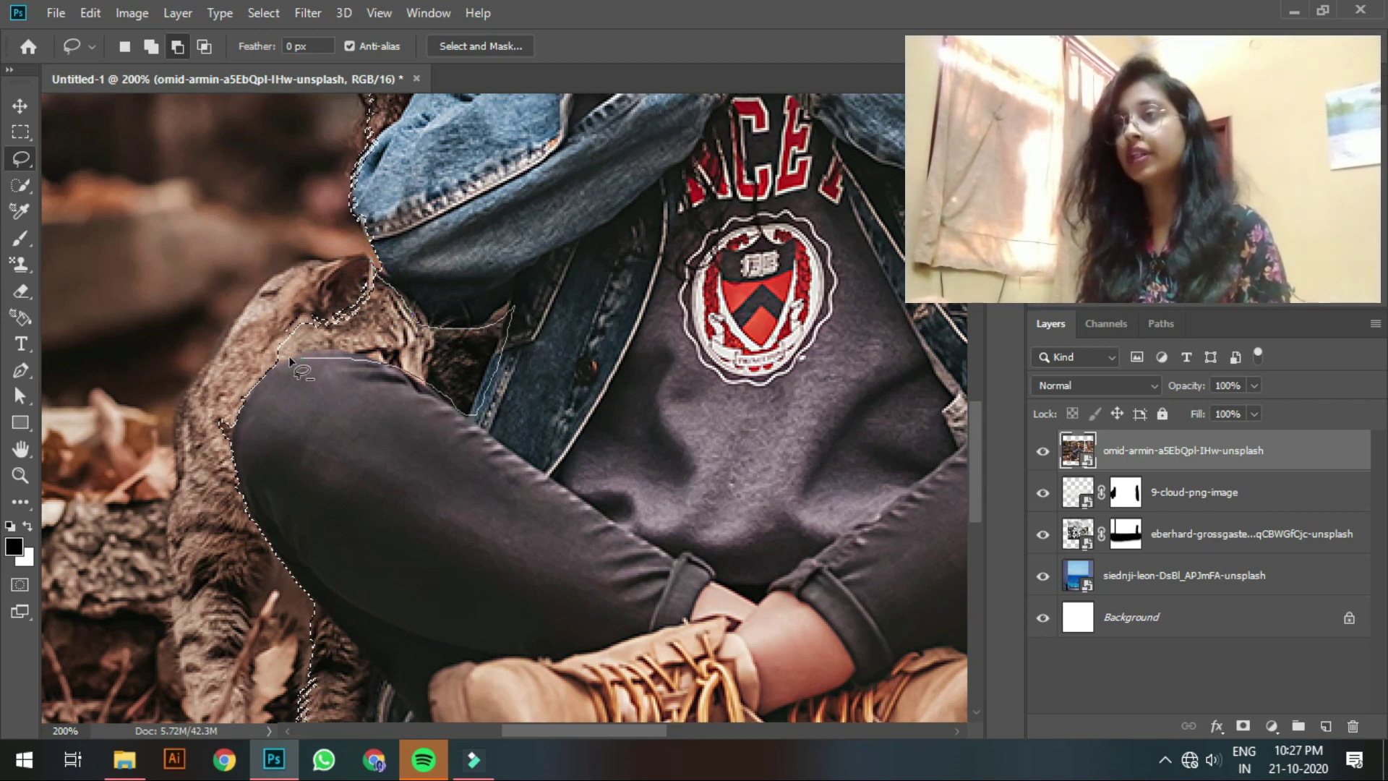
left_click_drag(374, 269, 373, 267)
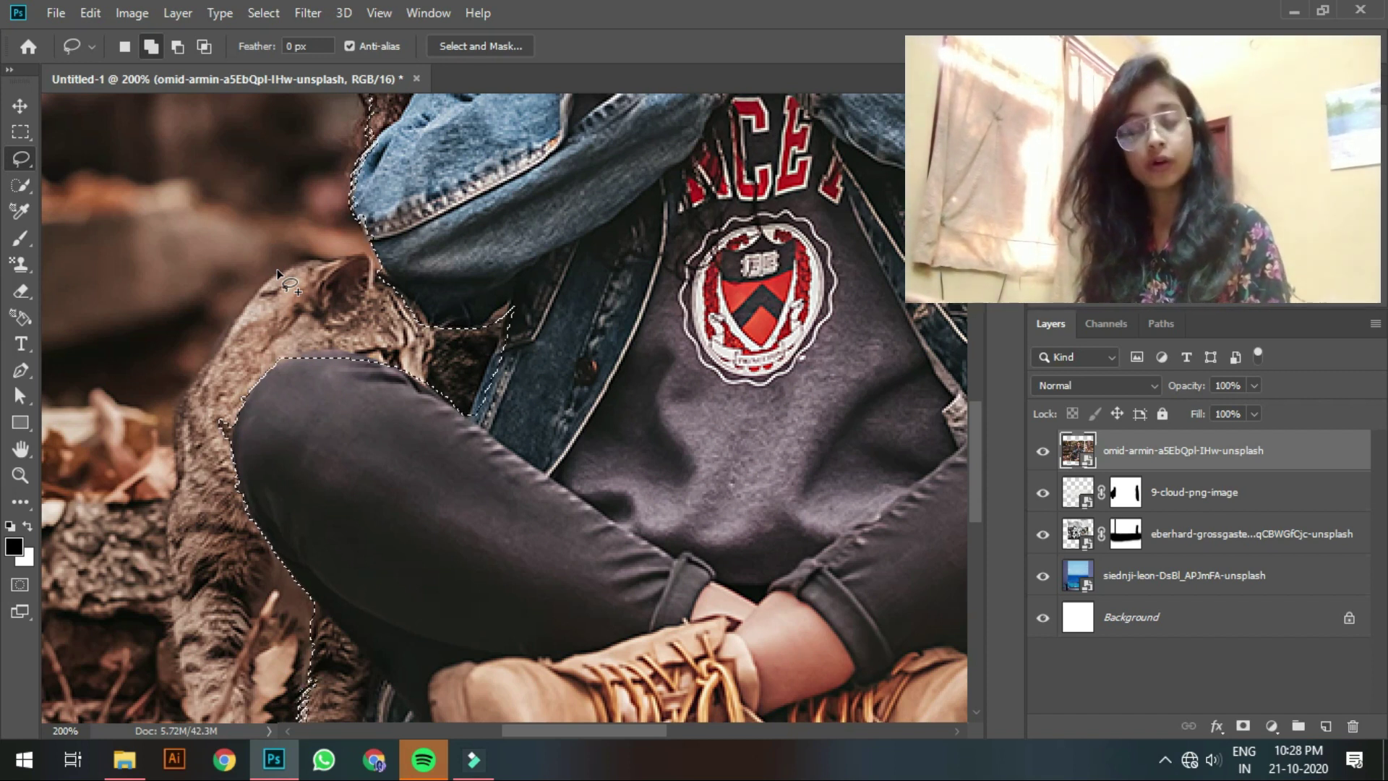
Step: Add the missing strip of the jacket's edge above the knee back to the selection
key("alt")
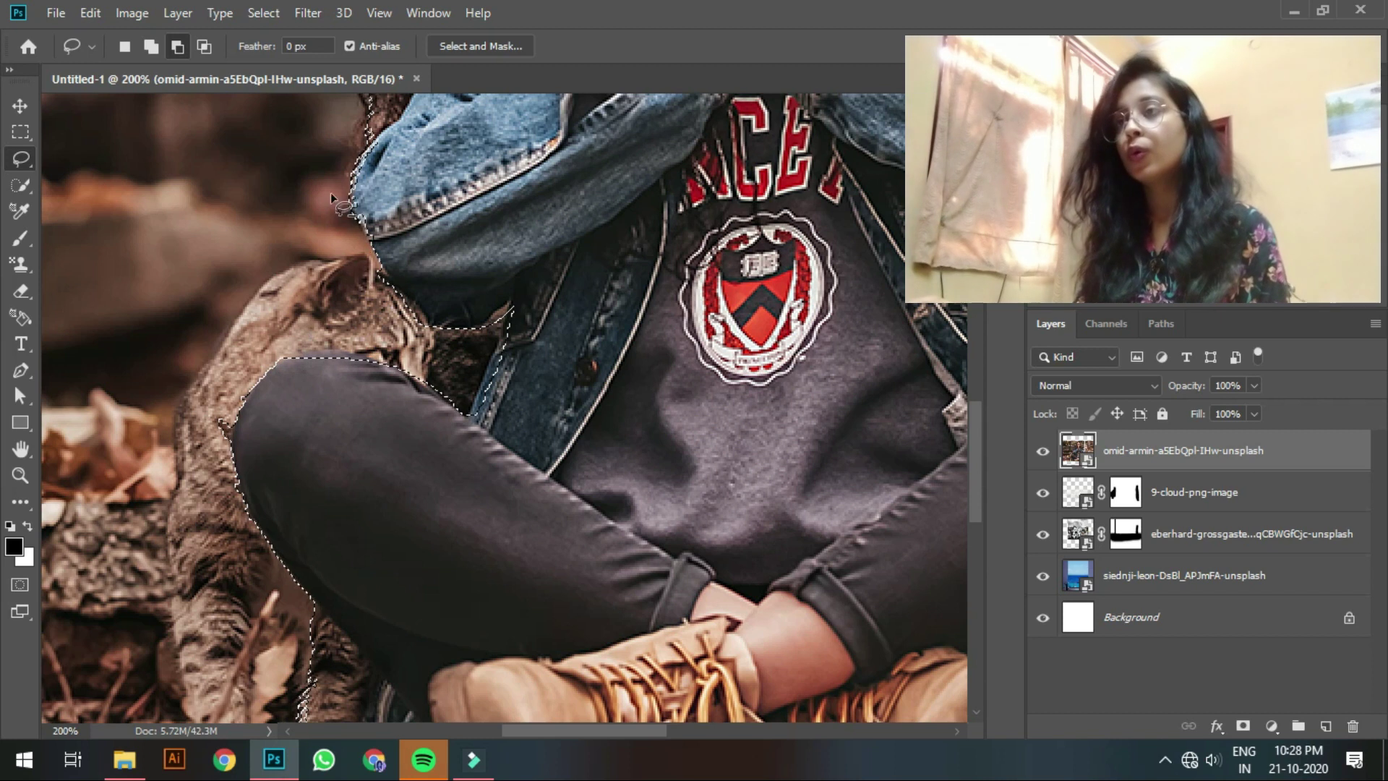
key("shift")
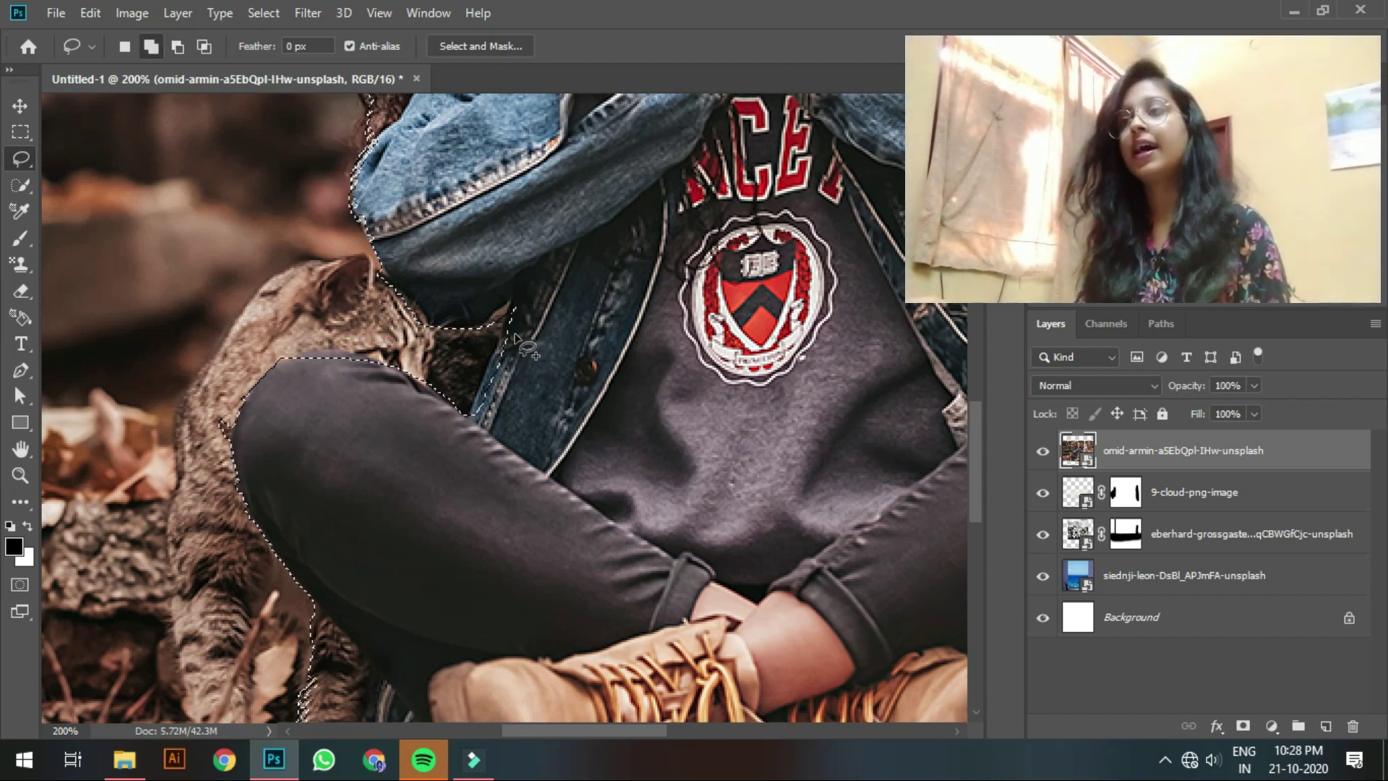
left_click(516, 323)
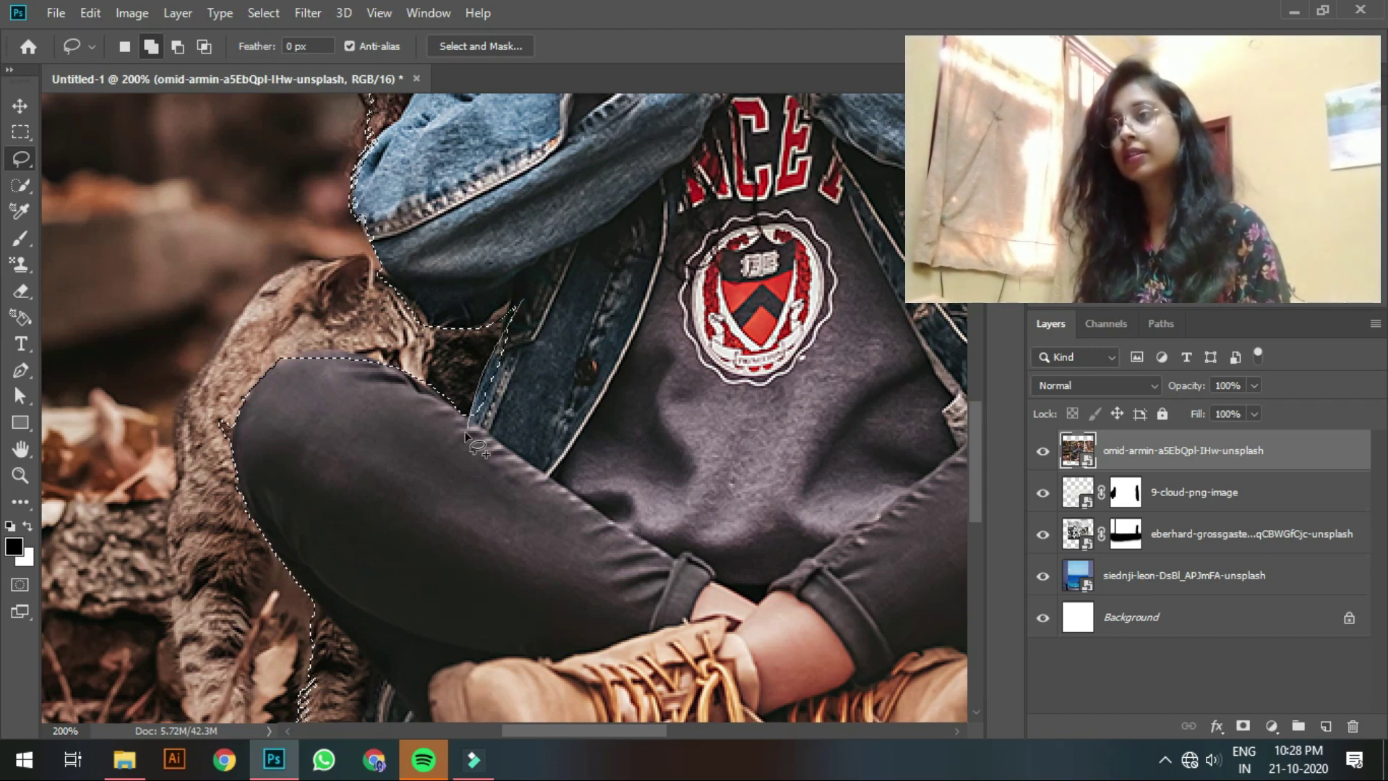
left_click(509, 296)
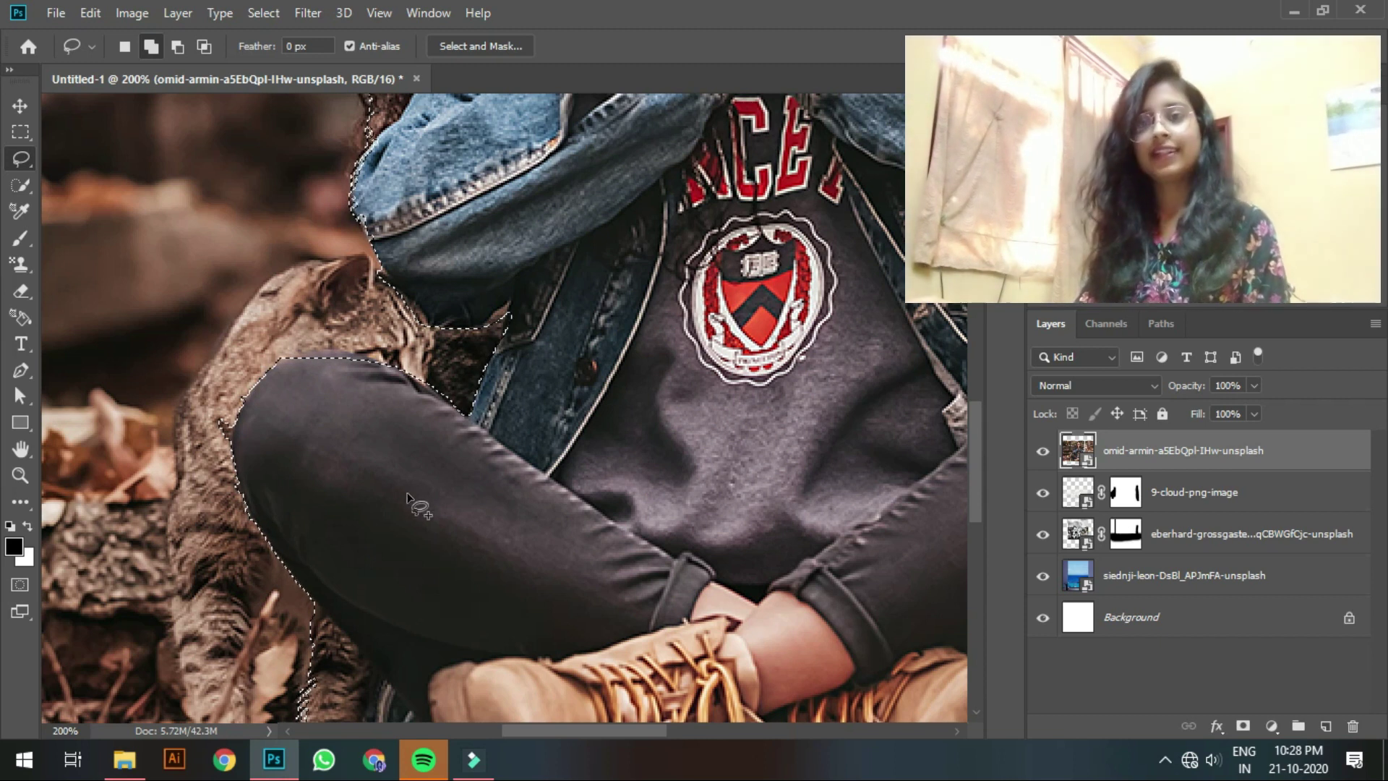
Step: Subtract the cat's leg and the ground around the jacket hem and boots from the selection
left_click_drag(417, 506, 420, 246)
left_click_drag(452, 437, 472, 354)
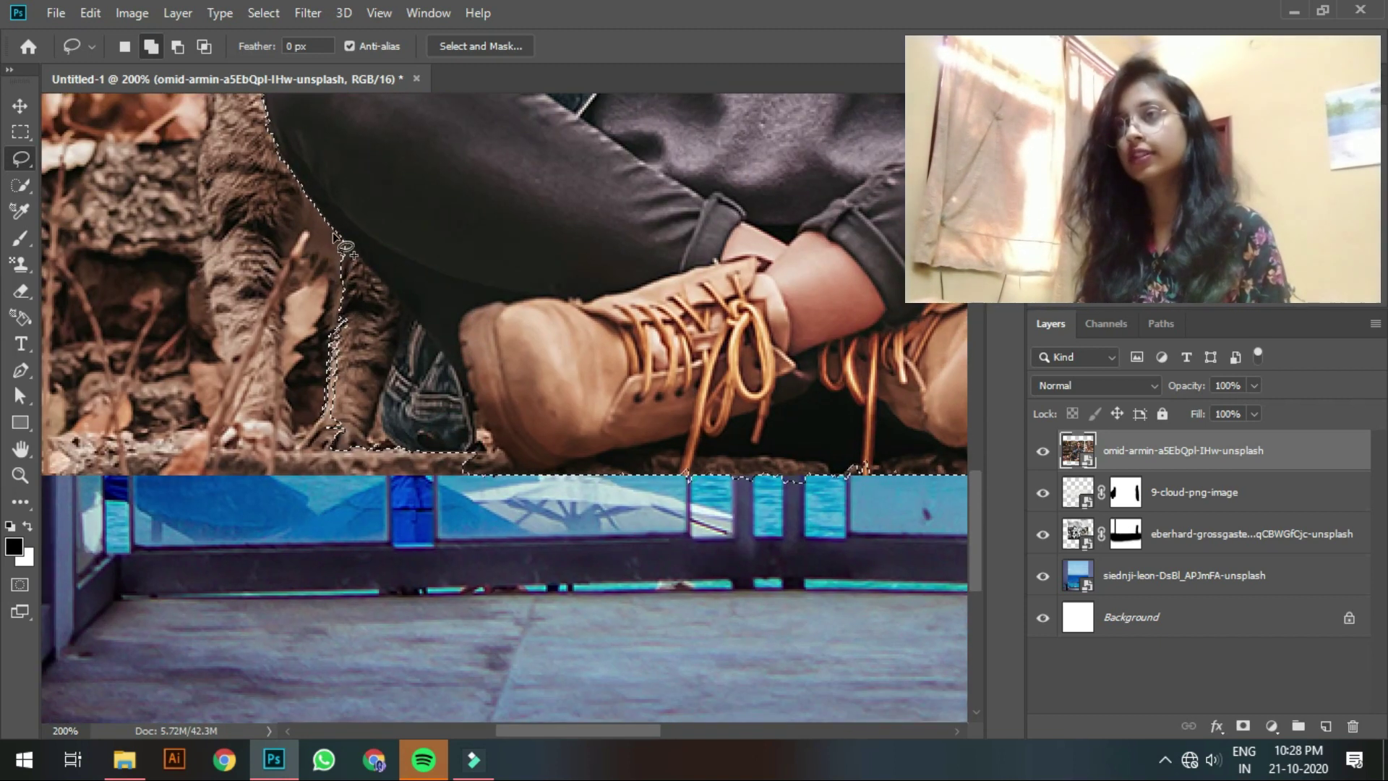
key("alt")
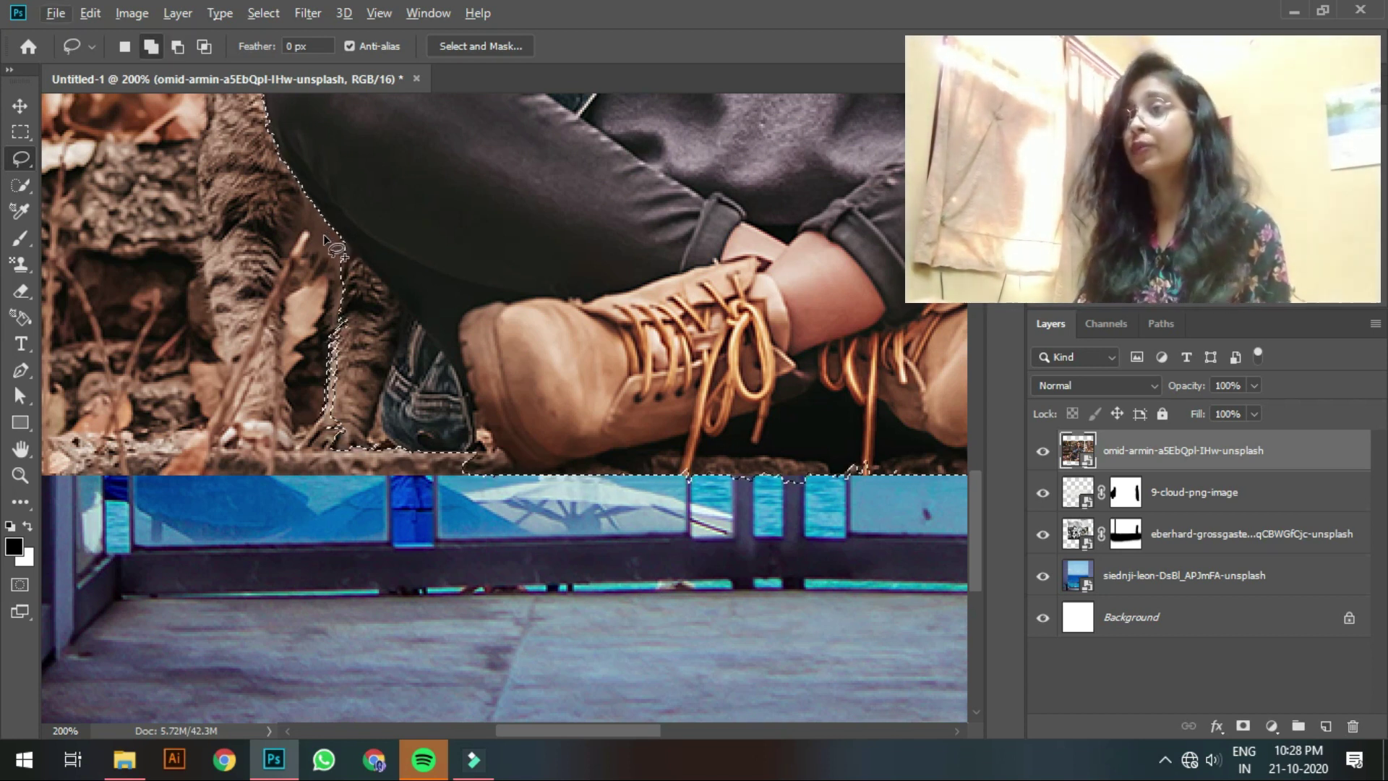
left_click_drag(329, 240, 394, 296)
mouse_move(427, 477)
left_mouse_down()
mouse_move(506, 495)
mouse_move(745, 432)
left_mouse_up()
Step: Trim the selection closely around the beanie's edge with the Lasso and switch to the Quick Selection tool
scroll(506, 495, "right", 3)
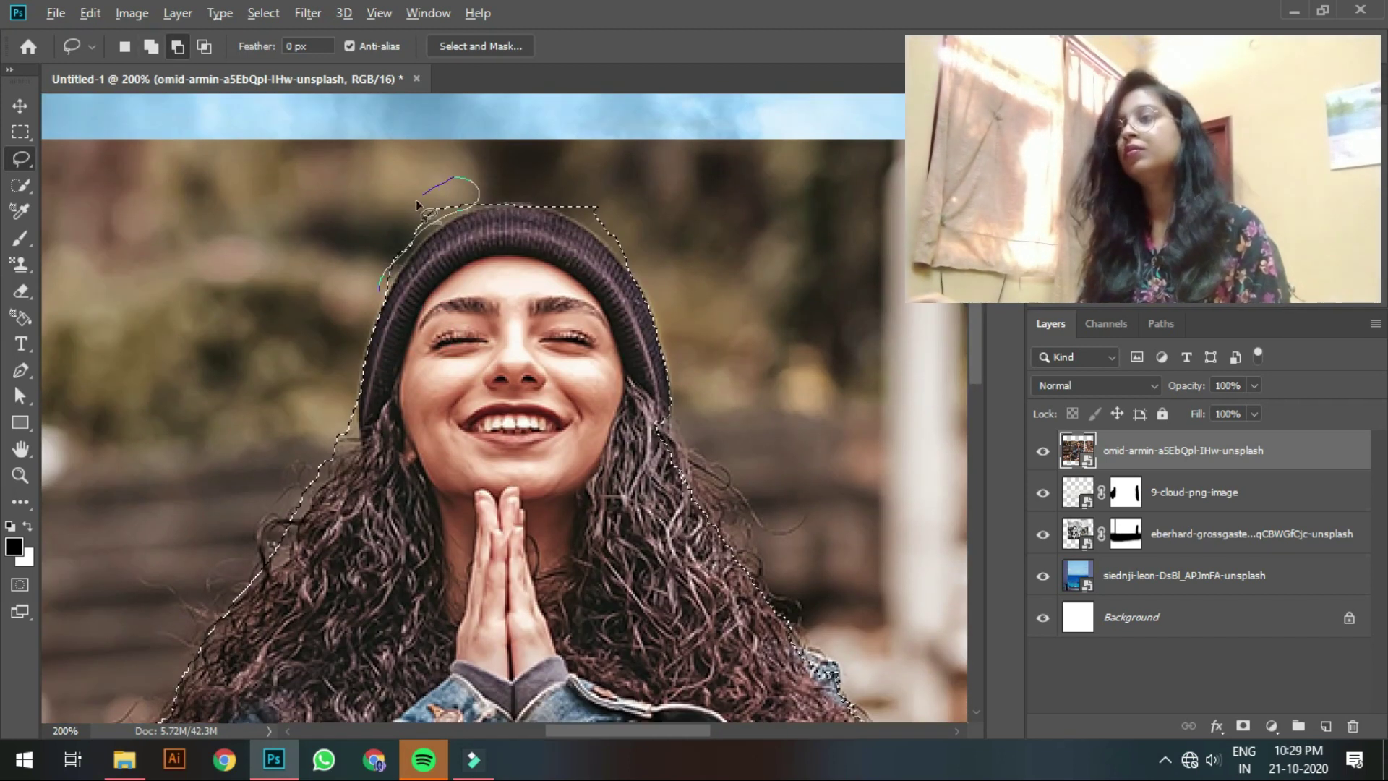
mouse_move(550, 184)
left_mouse_down()
mouse_move(620, 249)
mouse_move(557, 189)
left_mouse_up()
key("w")
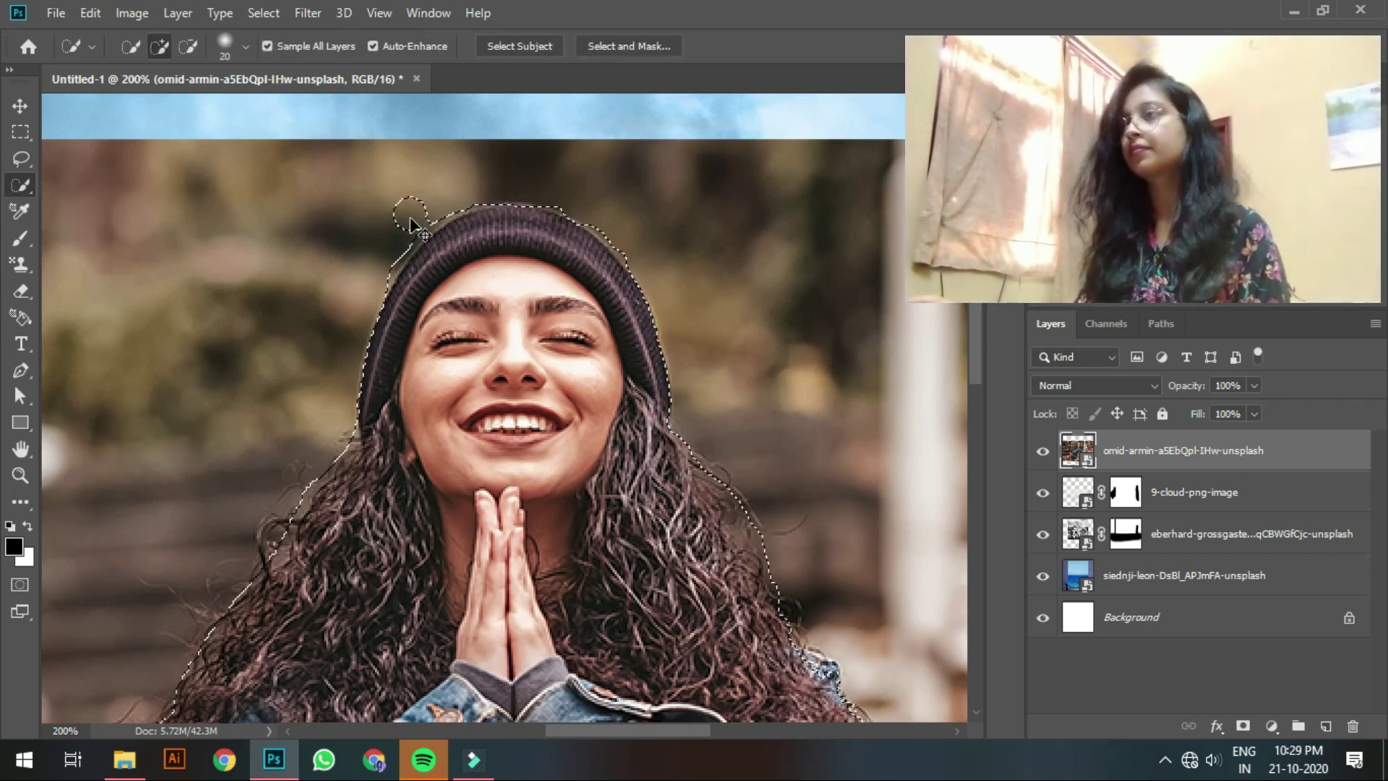
Step: Output the woman's selection through Select and Mask as a new layer with a layer mask
key("ctrl+0")
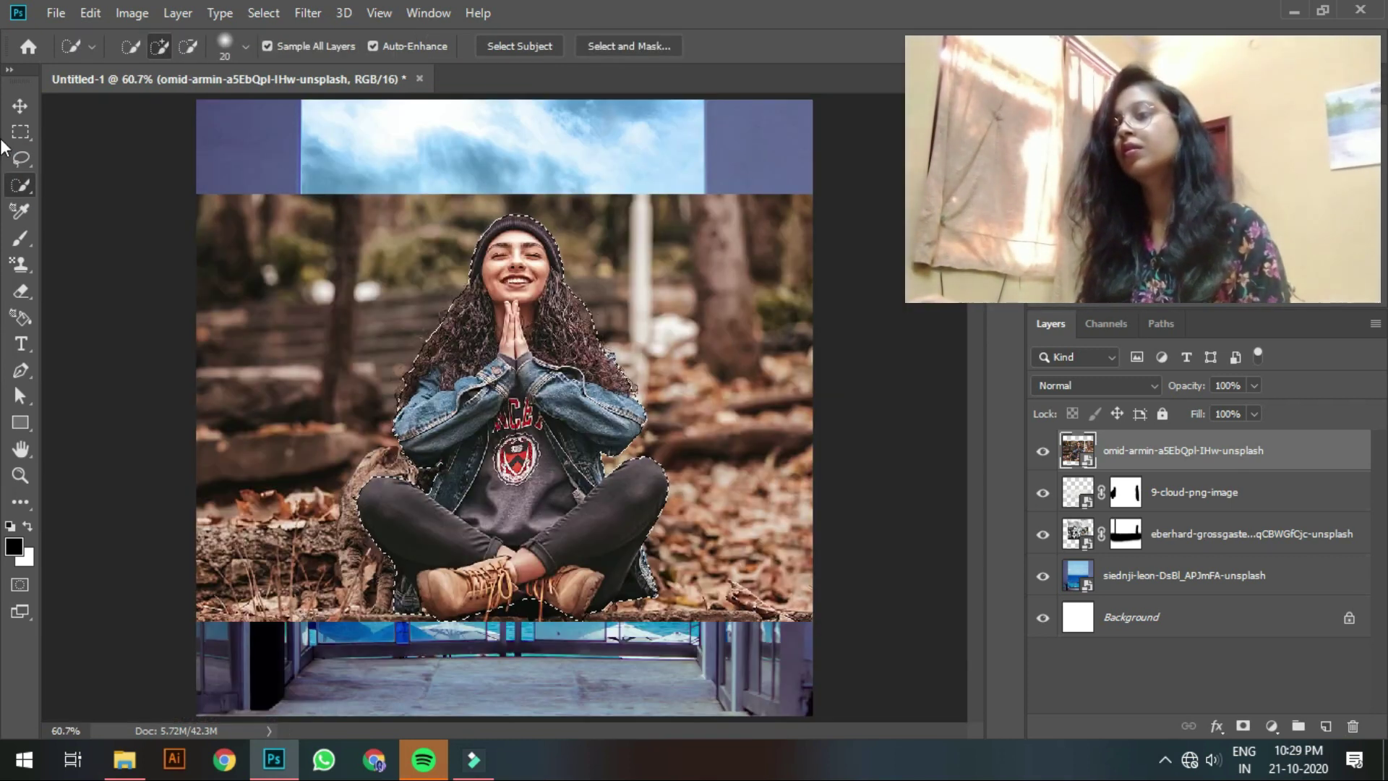
left_click(623, 45)
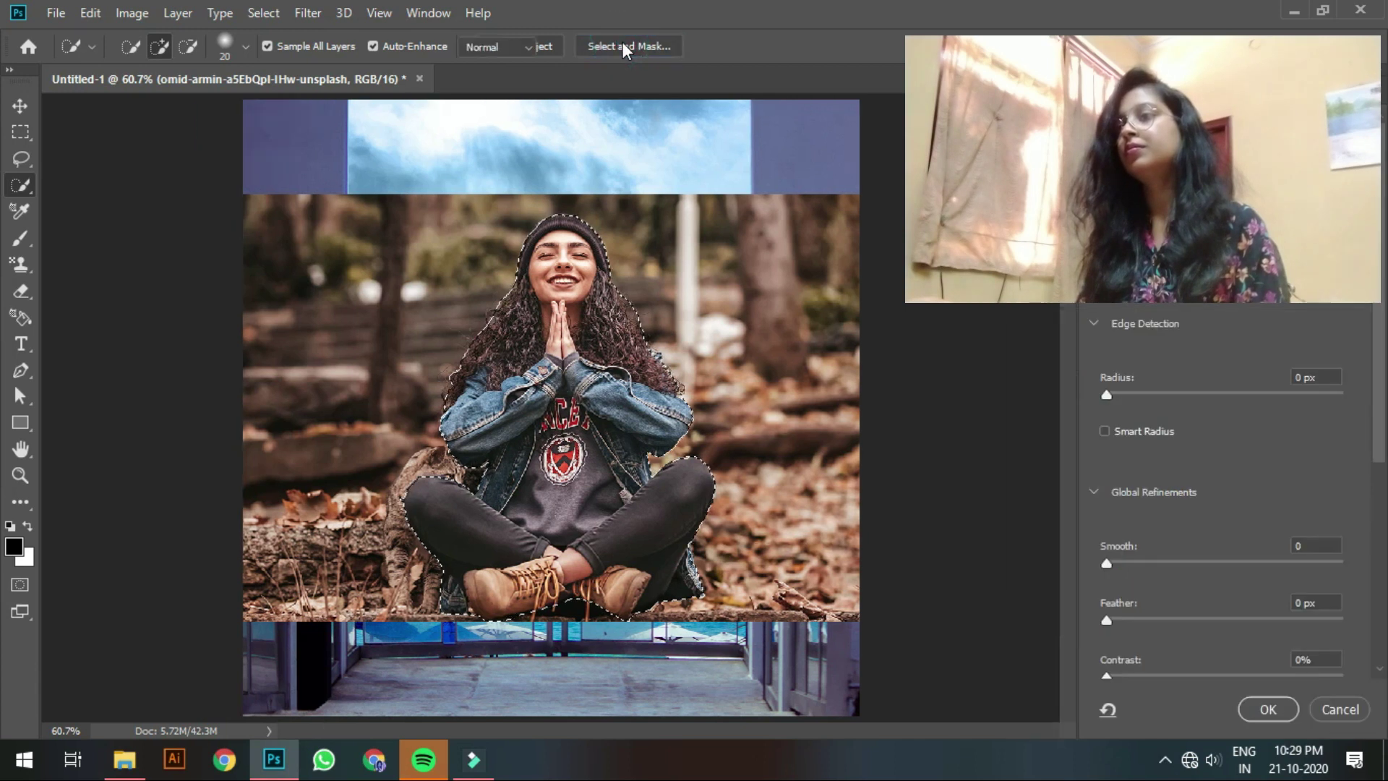
left_click(1268, 709)
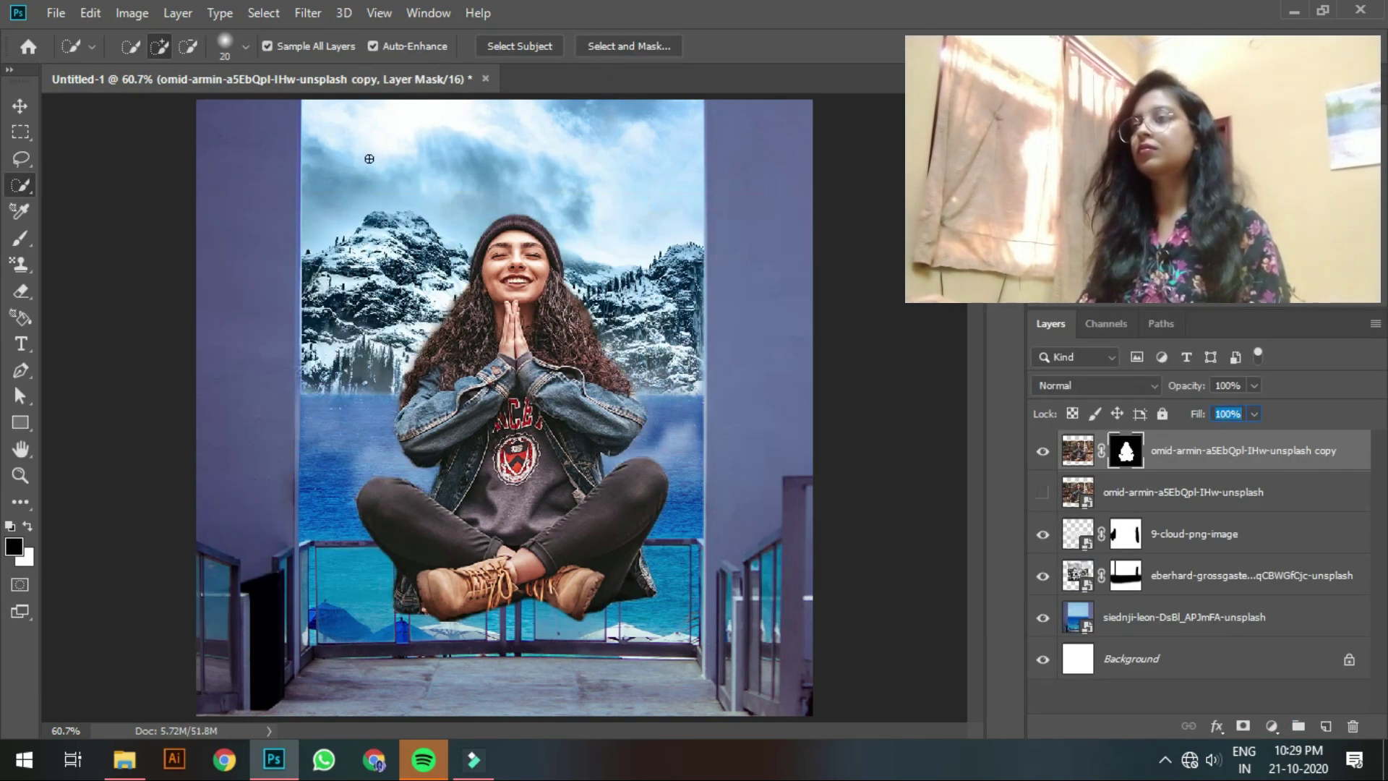
Step: Scale the cut-out woman down slightly and place her centred over the sea, just above the balcony railing
key("v")
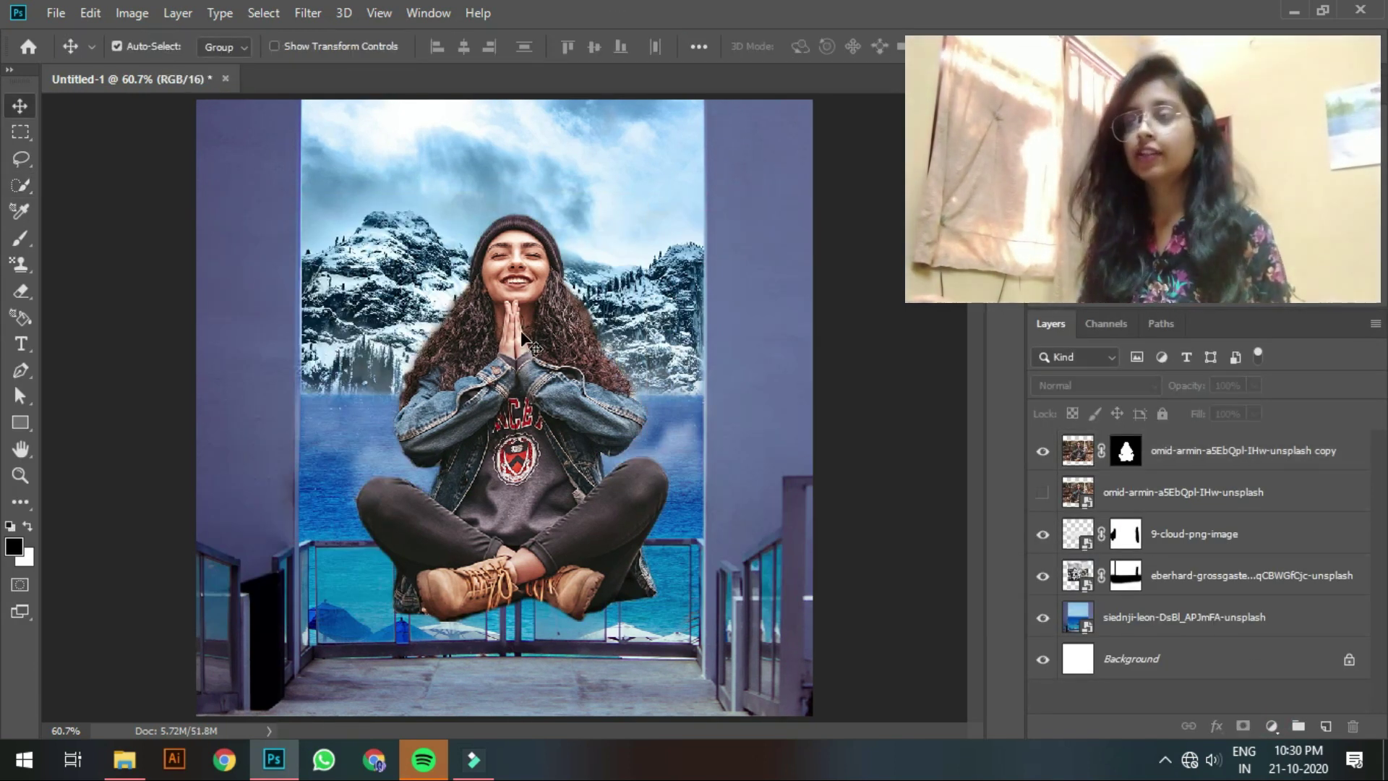
mouse_move(589, 436)
left_mouse_down()
mouse_move(574, 448)
mouse_move(574, 411)
mouse_move(565, 445)
left_mouse_up()
key("ctrl+t")
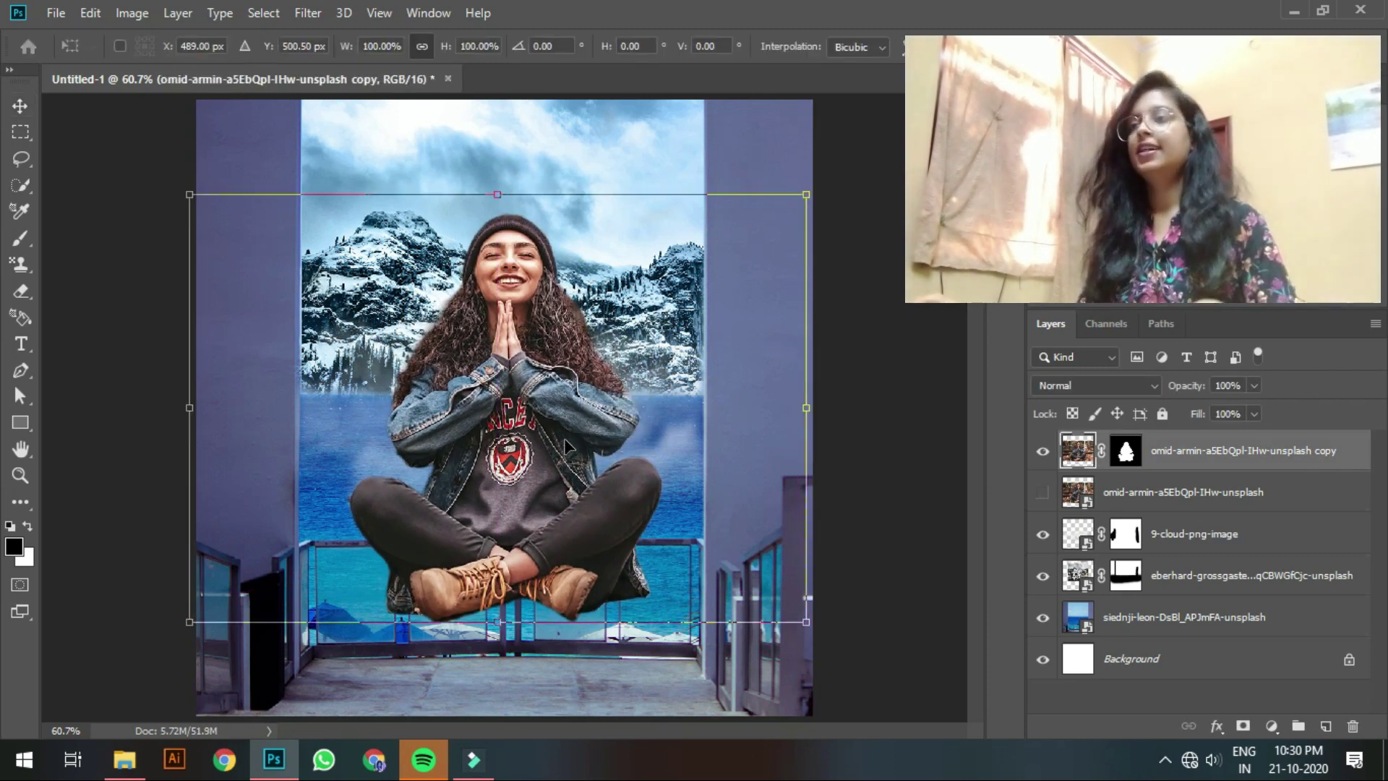
left_click_drag(188, 196, 239, 227)
left_click_drag(515, 418, 504, 438)
key("Return")
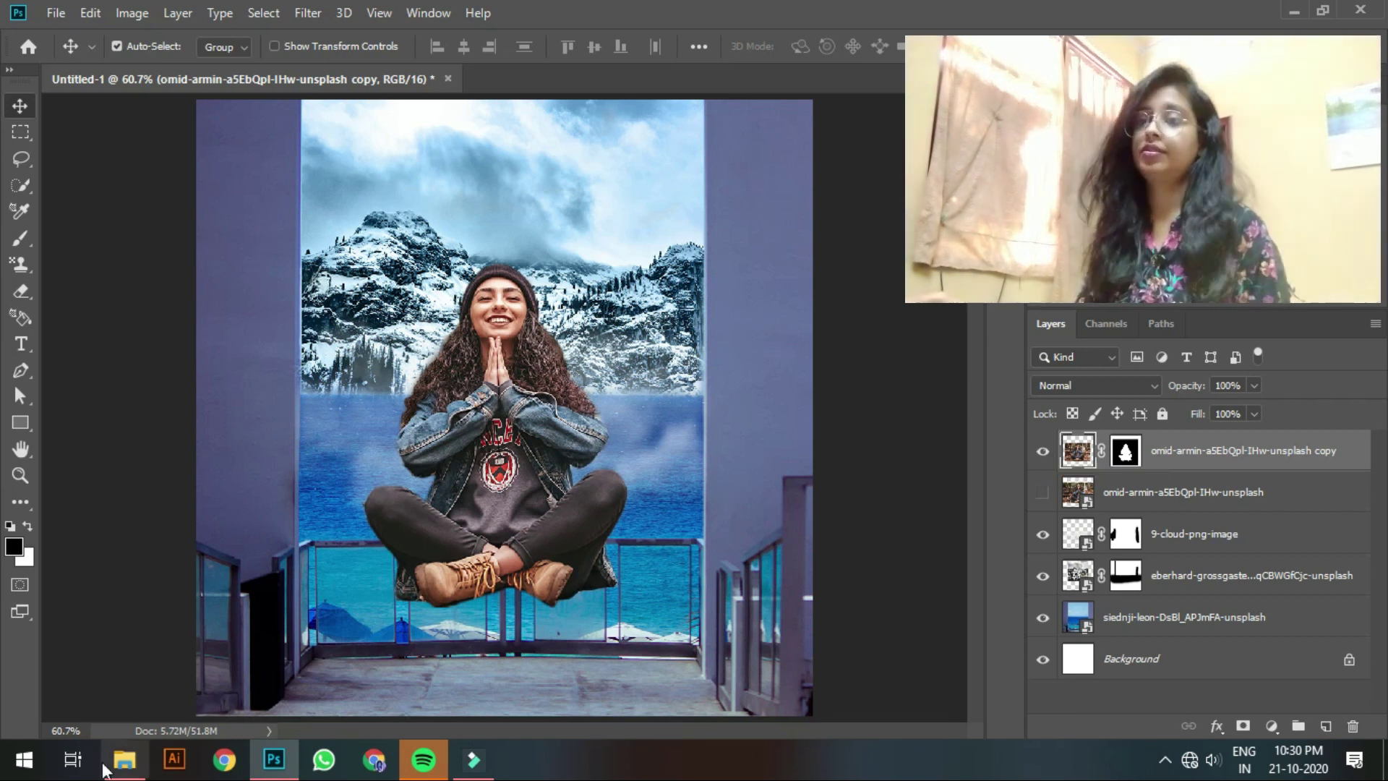
Step: Place 9-cloud-png-image from the meditation folder over the woman's crossed legs, scaled to about 5.67%
left_click(124, 759)
left_click_drag(267, 299, 472, 574)
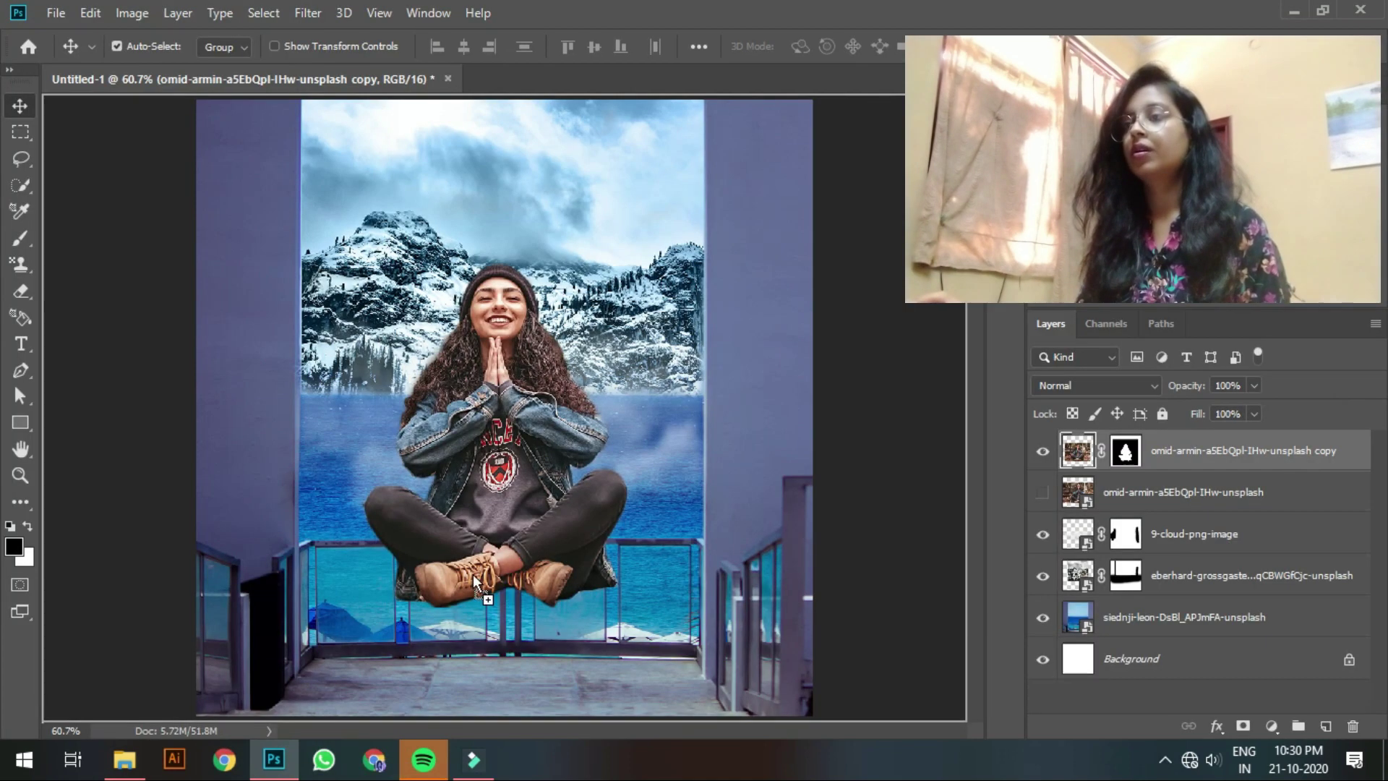
left_click_drag(700, 407, 681, 571)
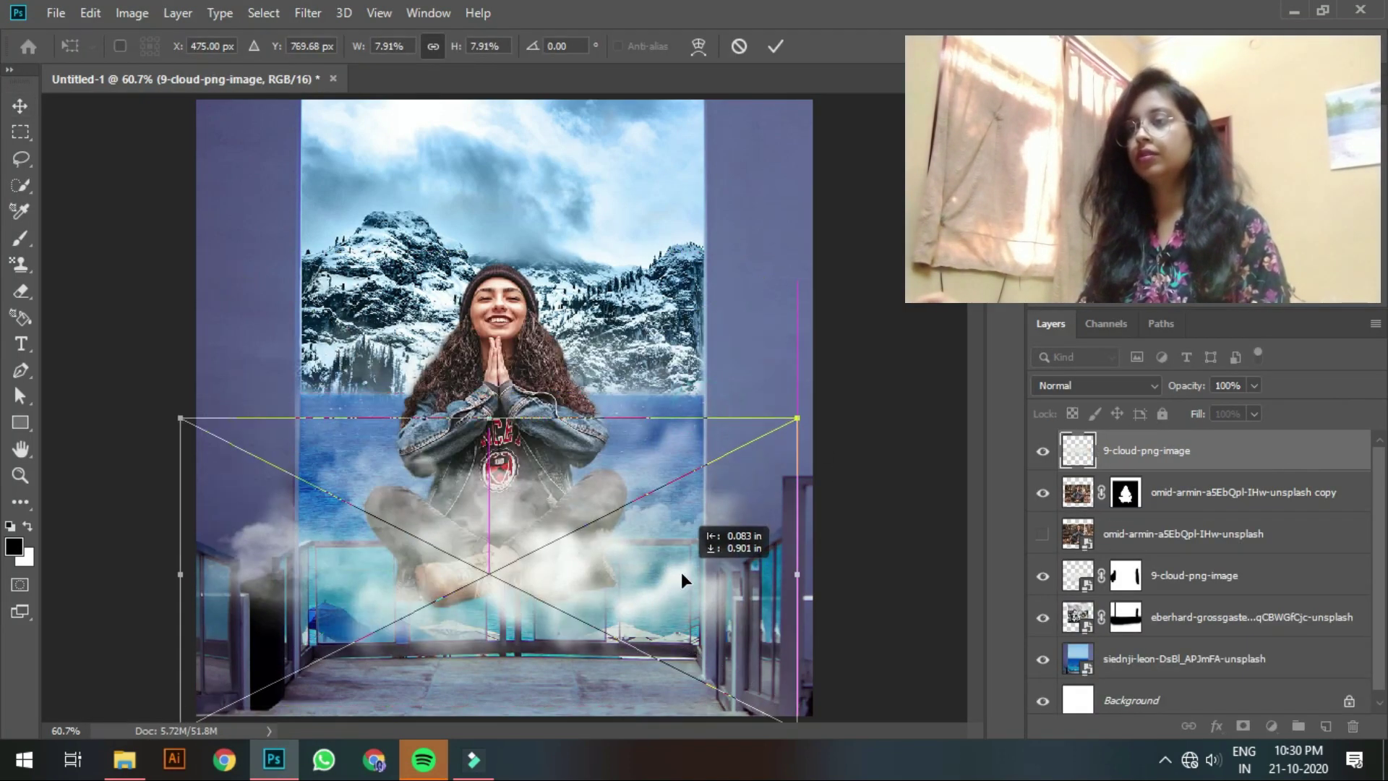
left_click_drag(782, 434, 710, 462)
left_click_drag(605, 537, 602, 572)
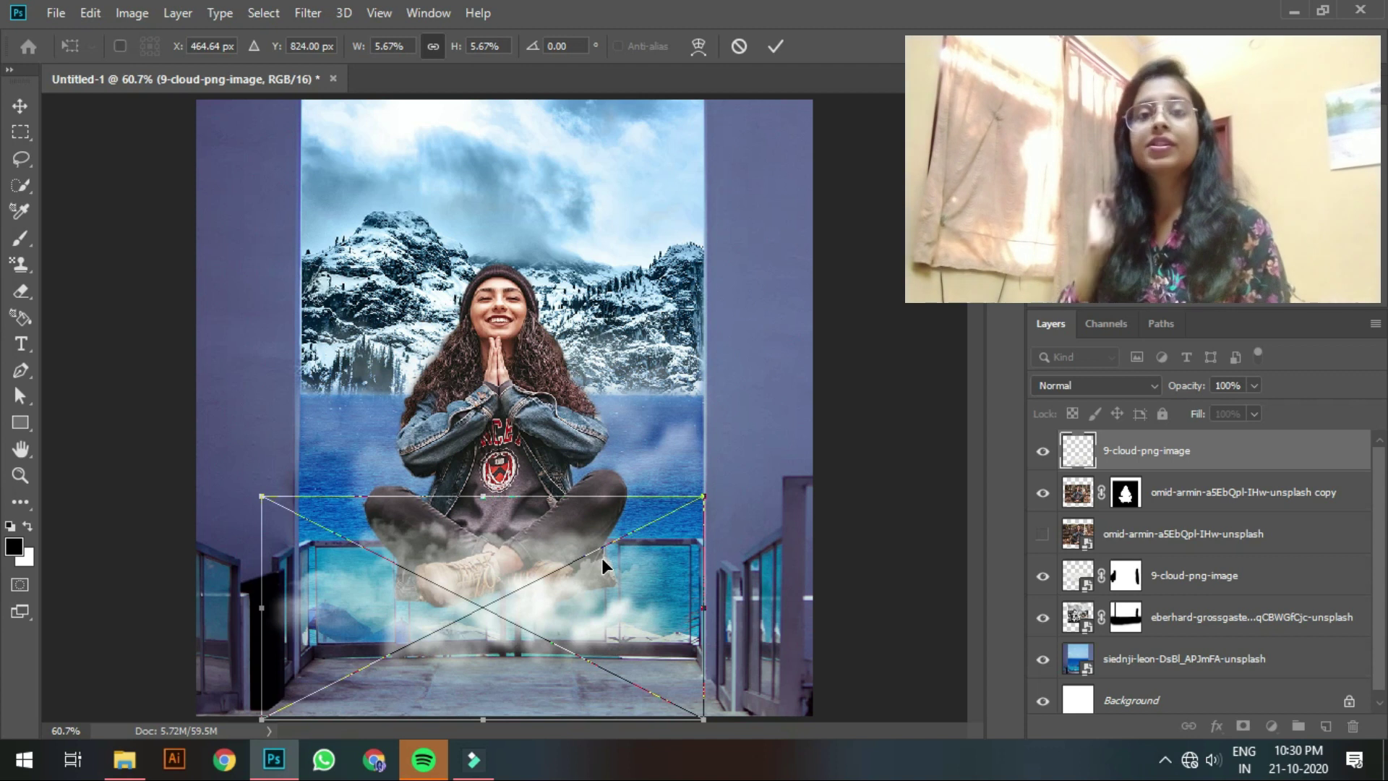
key("Return")
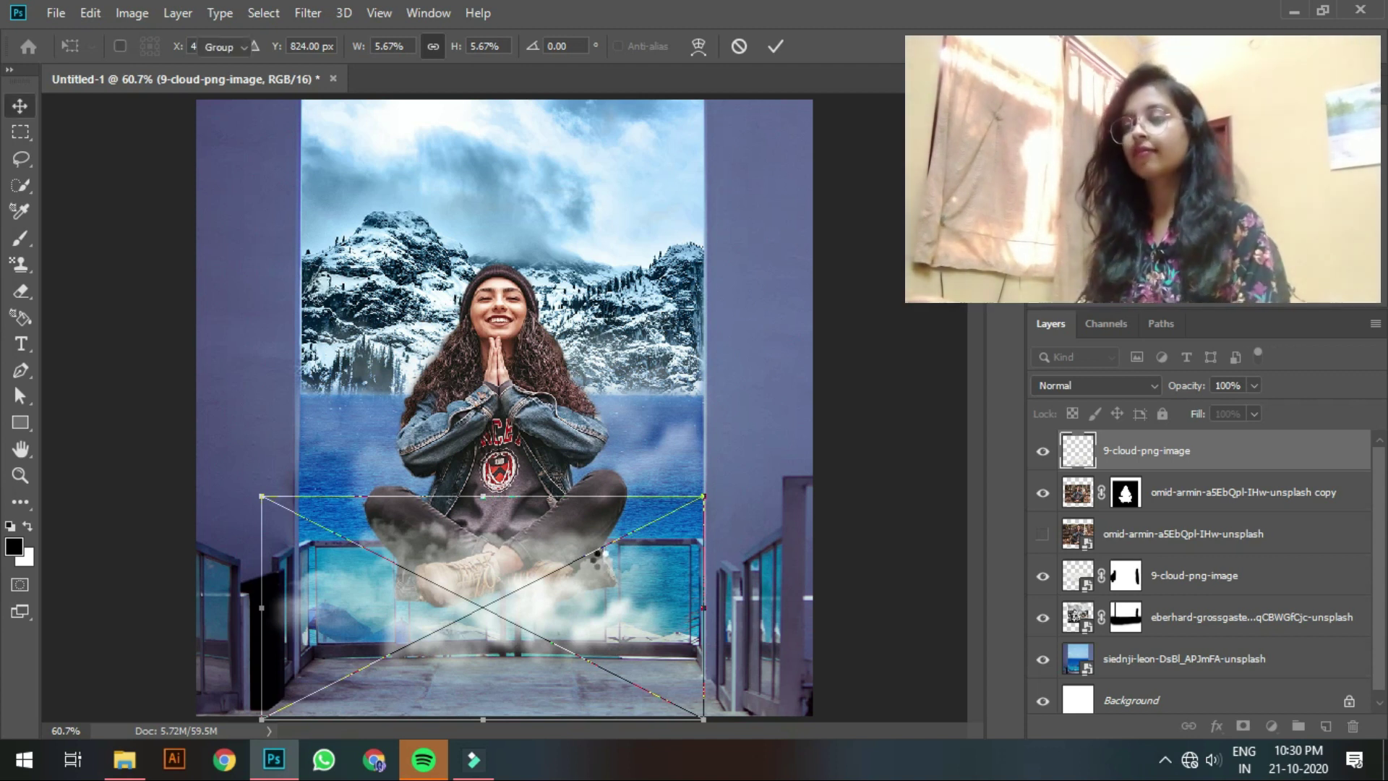
Step: Place cloud-8120 from the meditation folder near the top of the right wall, scaled to about 9.9%
left_click(124, 759)
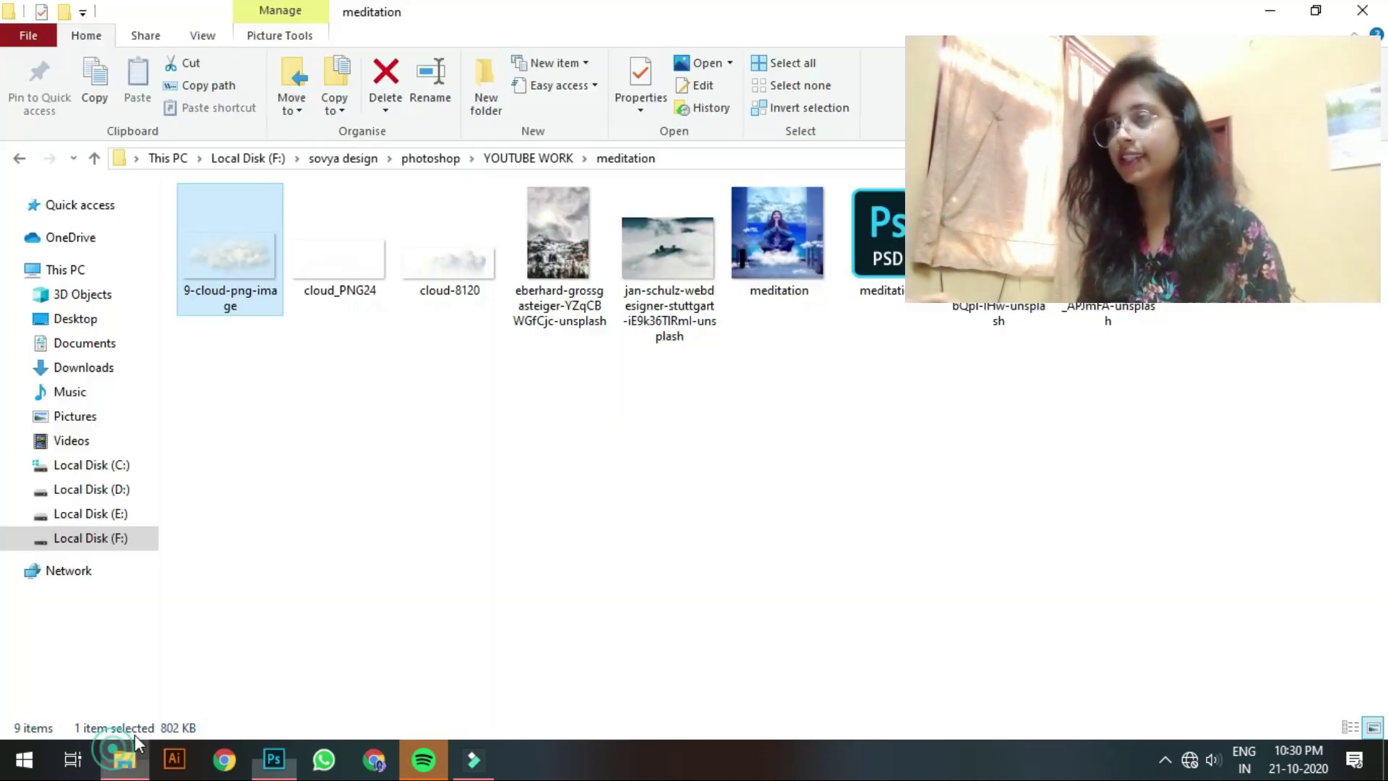
left_click(633, 495)
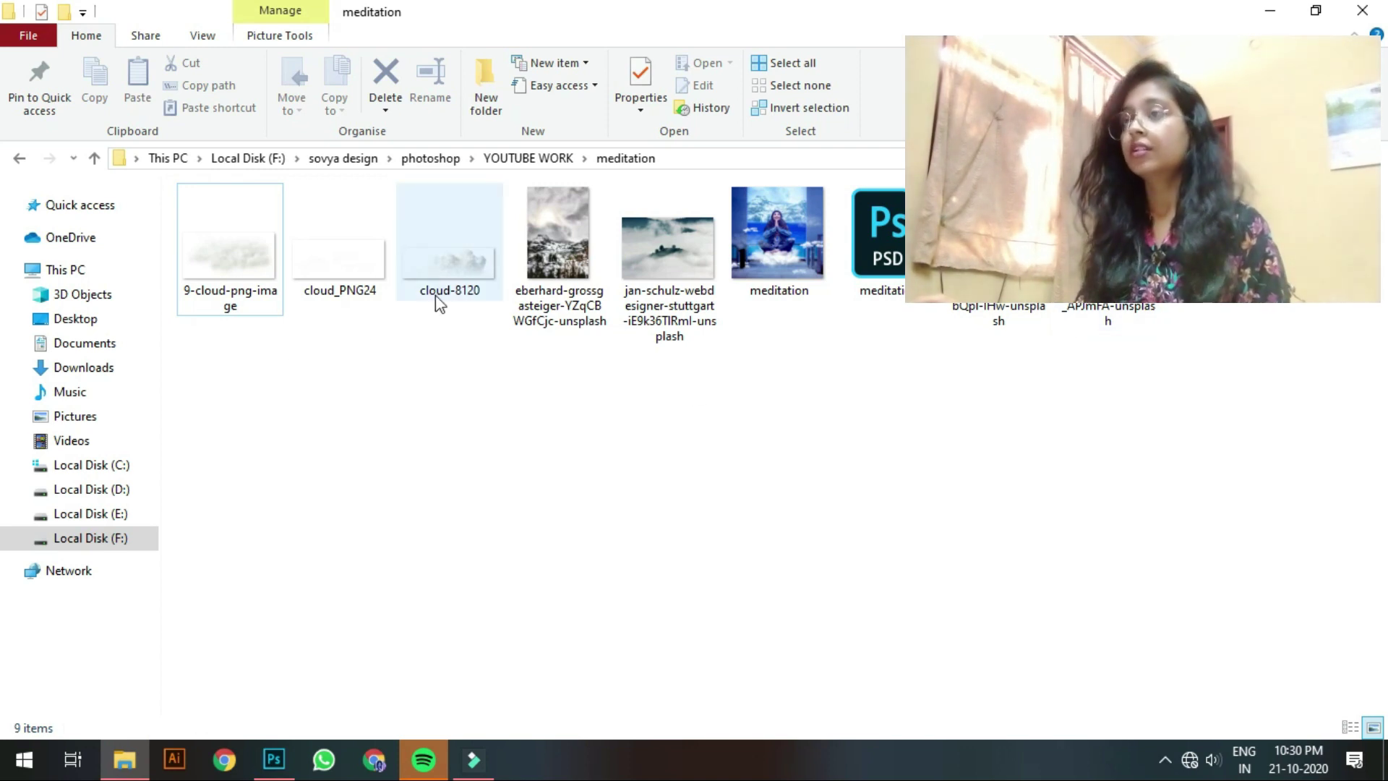
left_click_drag(366, 285, 431, 323)
left_click_drag(444, 274, 376, 289)
left_click_drag(616, 358, 489, 180)
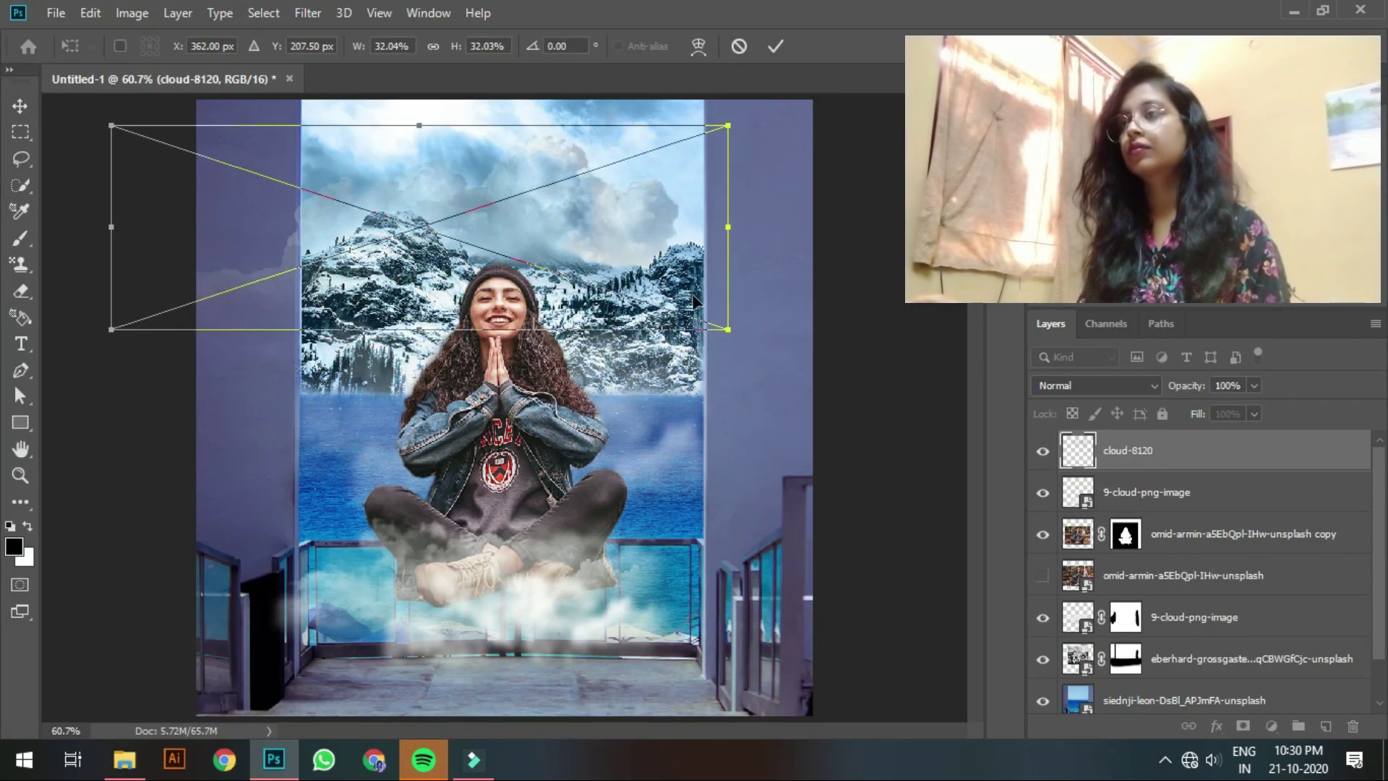
left_click_drag(718, 325, 745, 217)
mouse_move(765, 170)
left_mouse_down()
mouse_move(757, 179)
mouse_move(753, 159)
left_mouse_up()
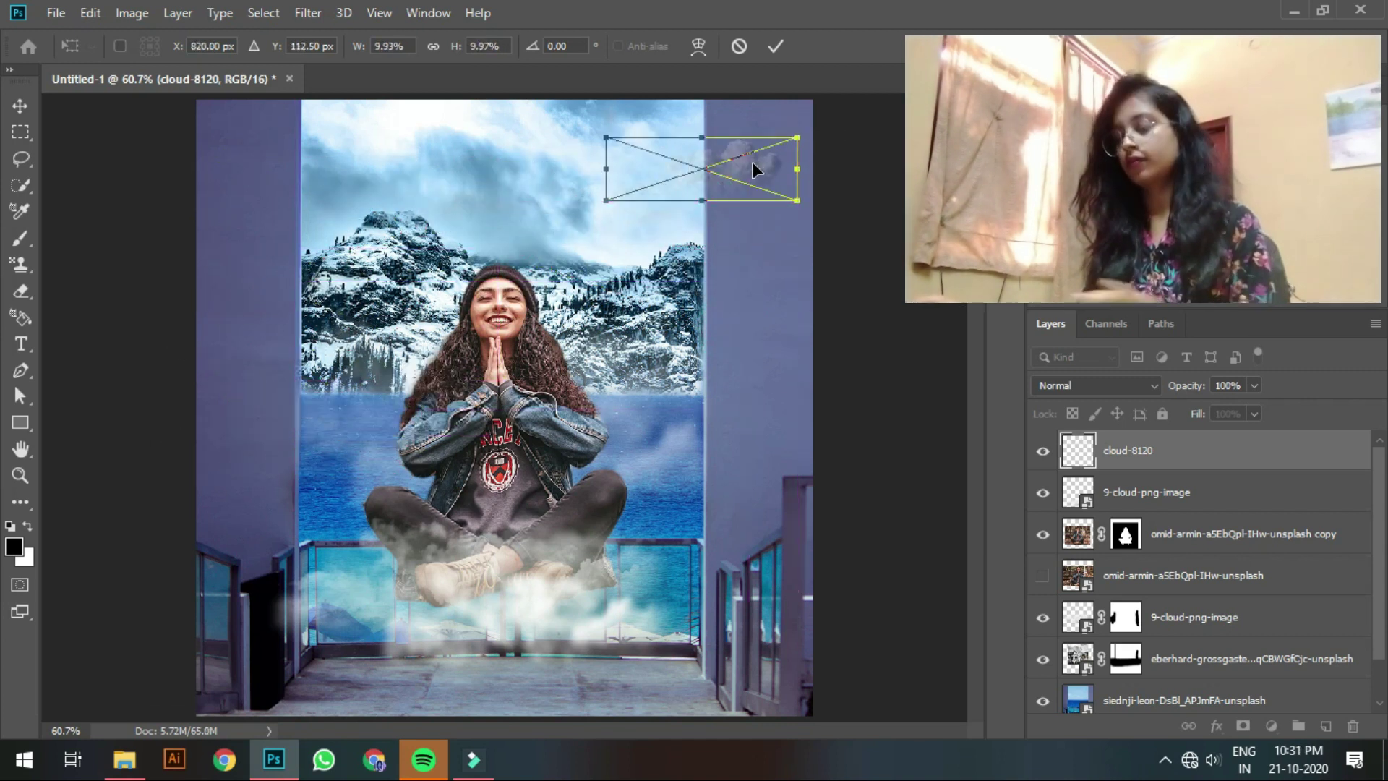
key("Return")
Step: Resize the 9-cloud-png-image cloud at the woman's feet and move its layer beneath the woman's layer
left_click_drag(510, 614, 427, 631)
key("ctrl+t")
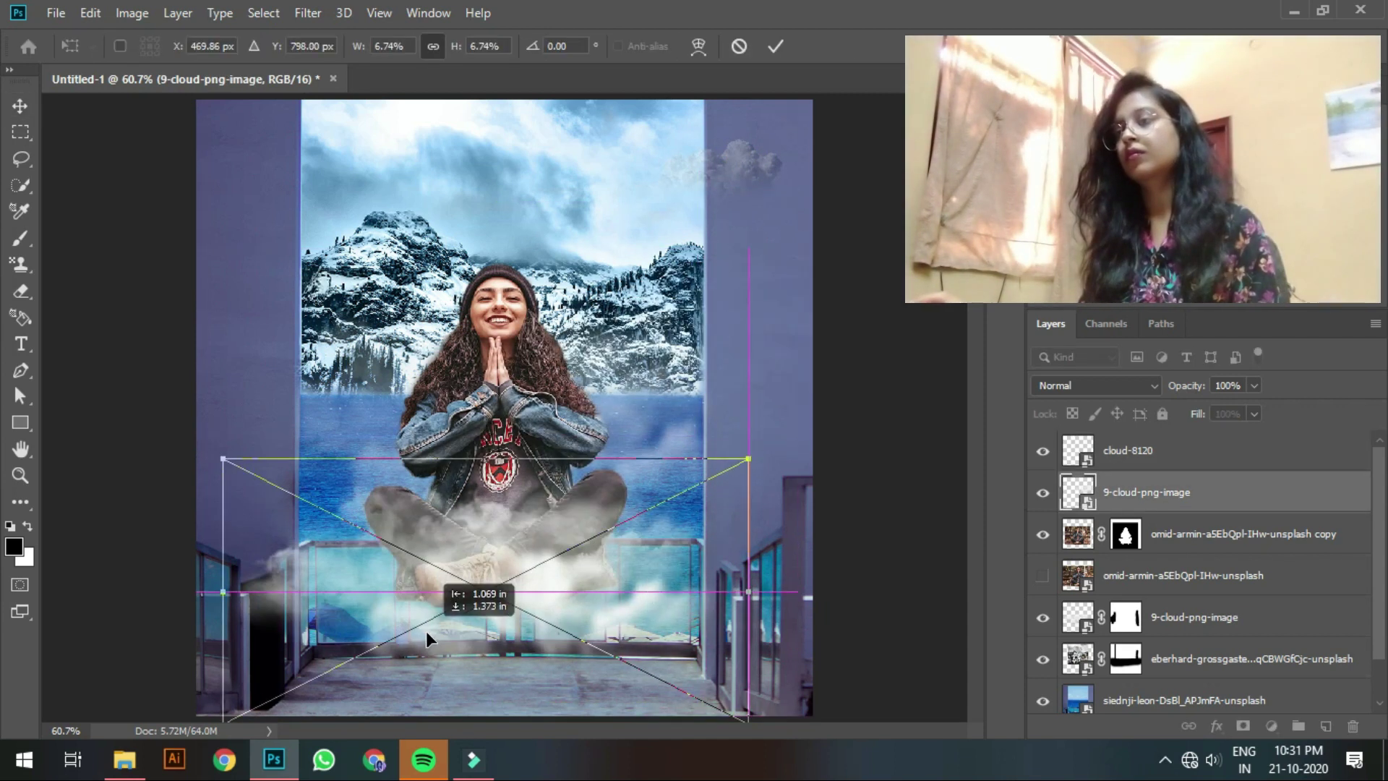
left_click_drag(744, 464, 711, 479)
left_click(601, 571)
left_click_drag(601, 571, 611, 571)
left_click_drag(1316, 505, 1294, 533)
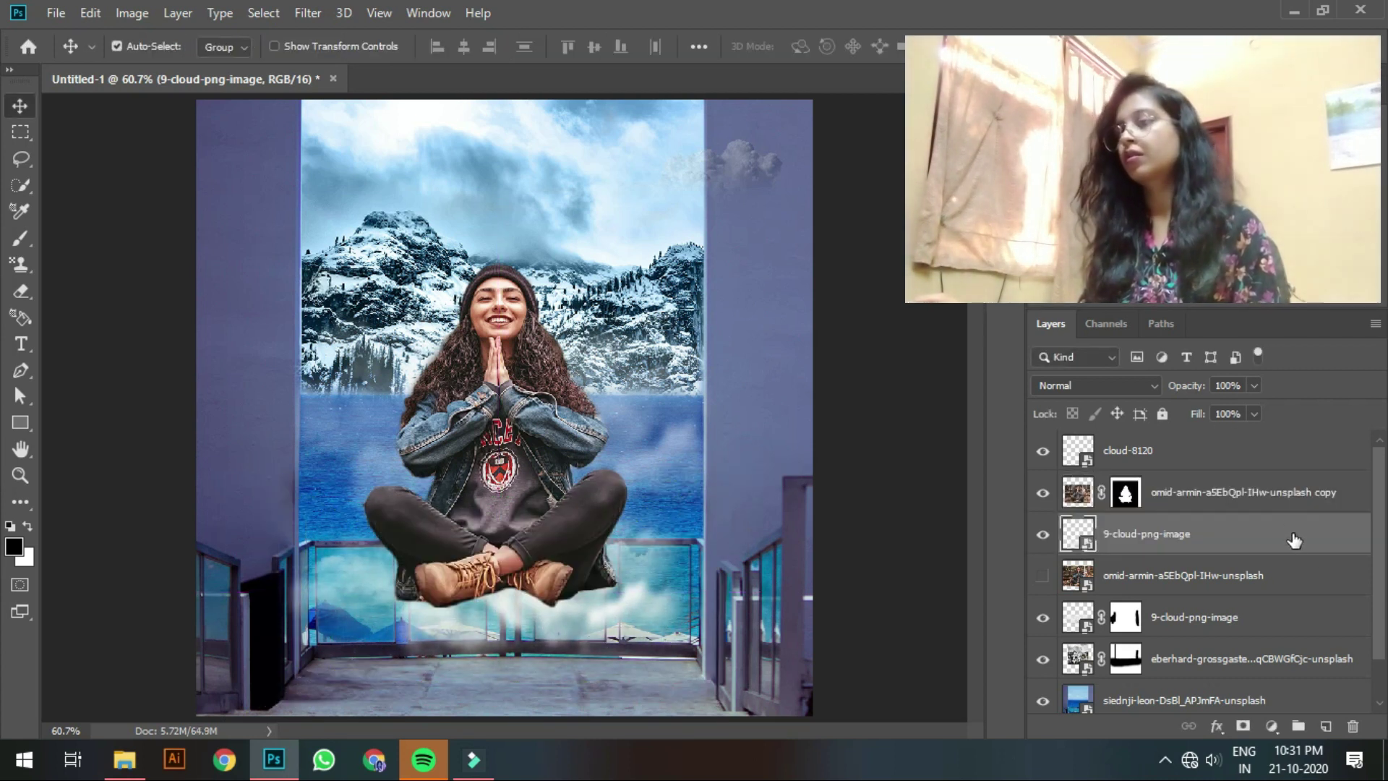
left_click_drag(503, 605, 504, 631)
Step: Duplicate the cloud layer beneath the woman and merge it with its copy into one denser cloud layer
left_click(287, 763)
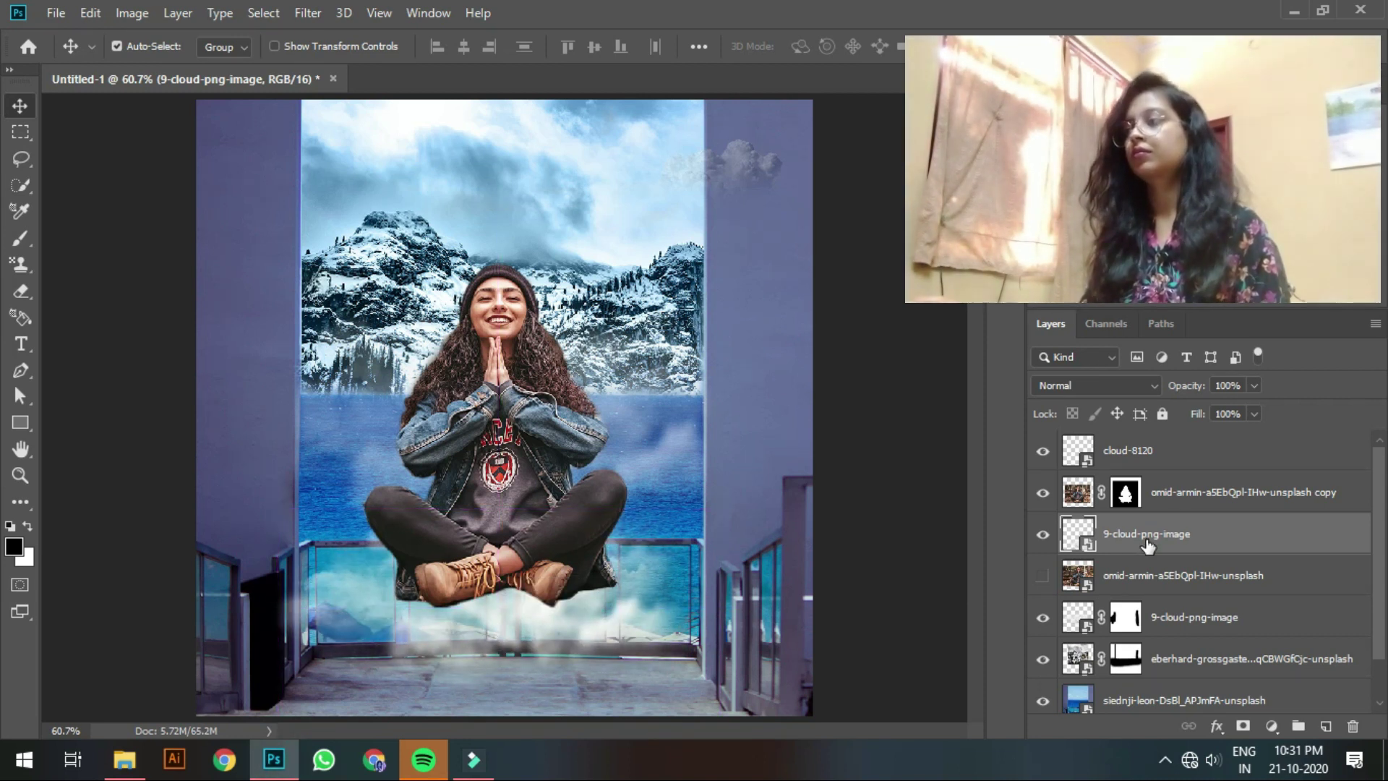
key("ctrl+j")
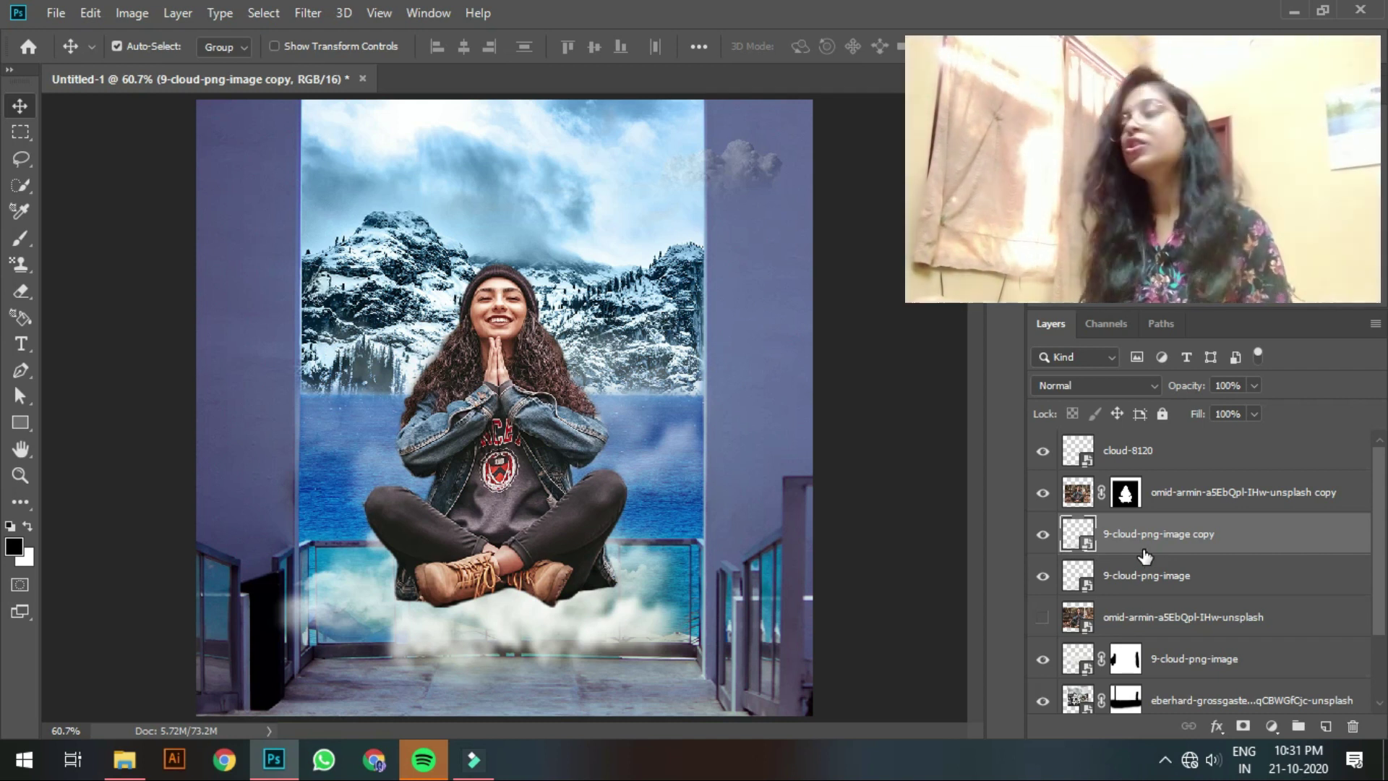
left_click(1152, 571, "shift")
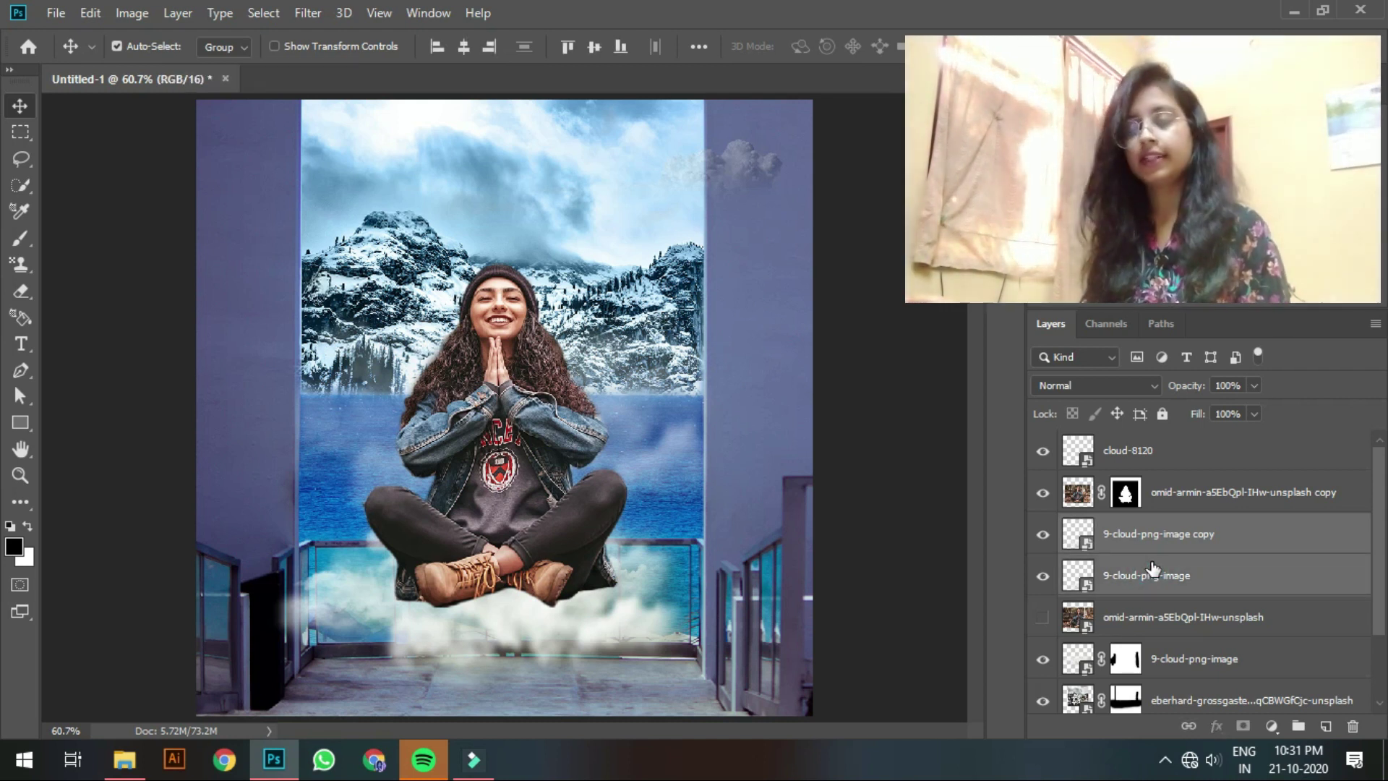
right_click(1247, 574)
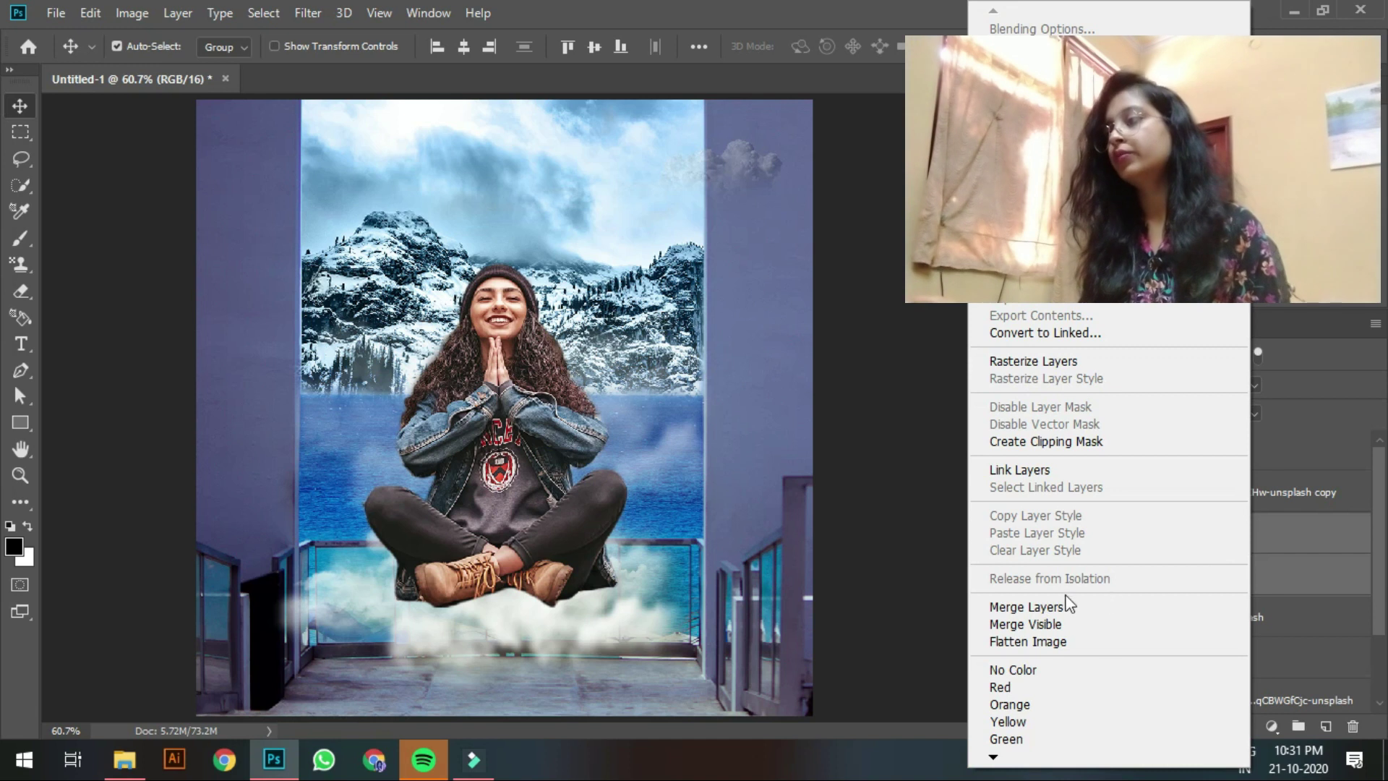
left_click(1027, 605)
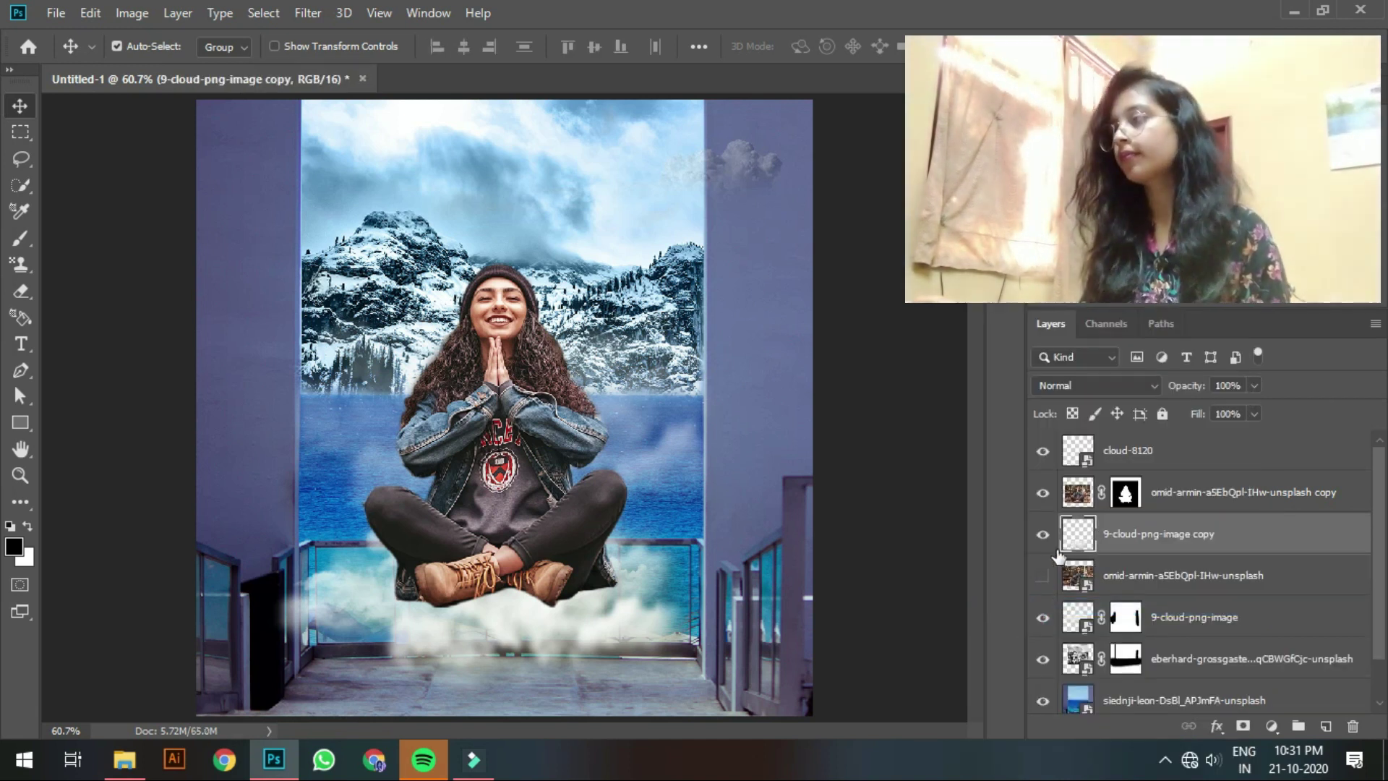
left_click(1043, 534)
left_click(1048, 534)
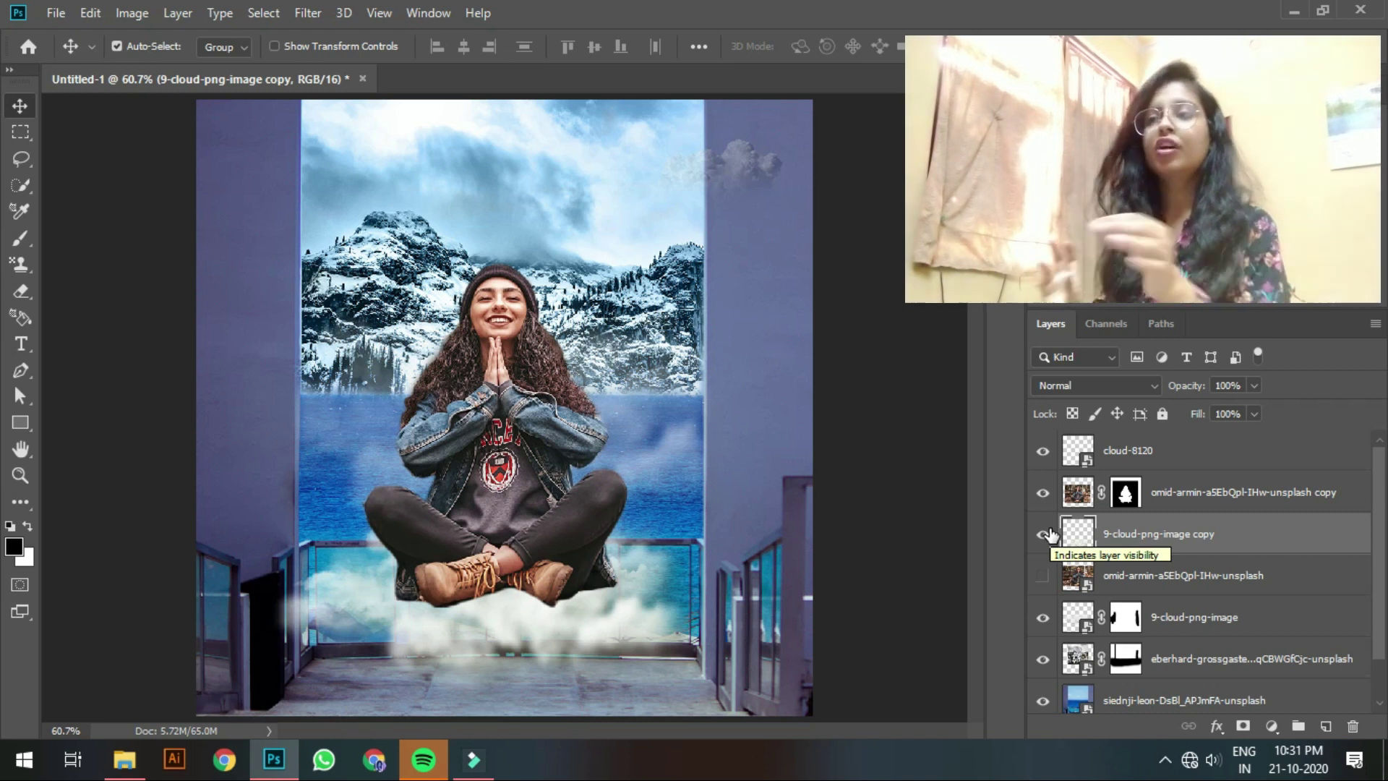
left_click(1043, 534)
left_click(1043, 534)
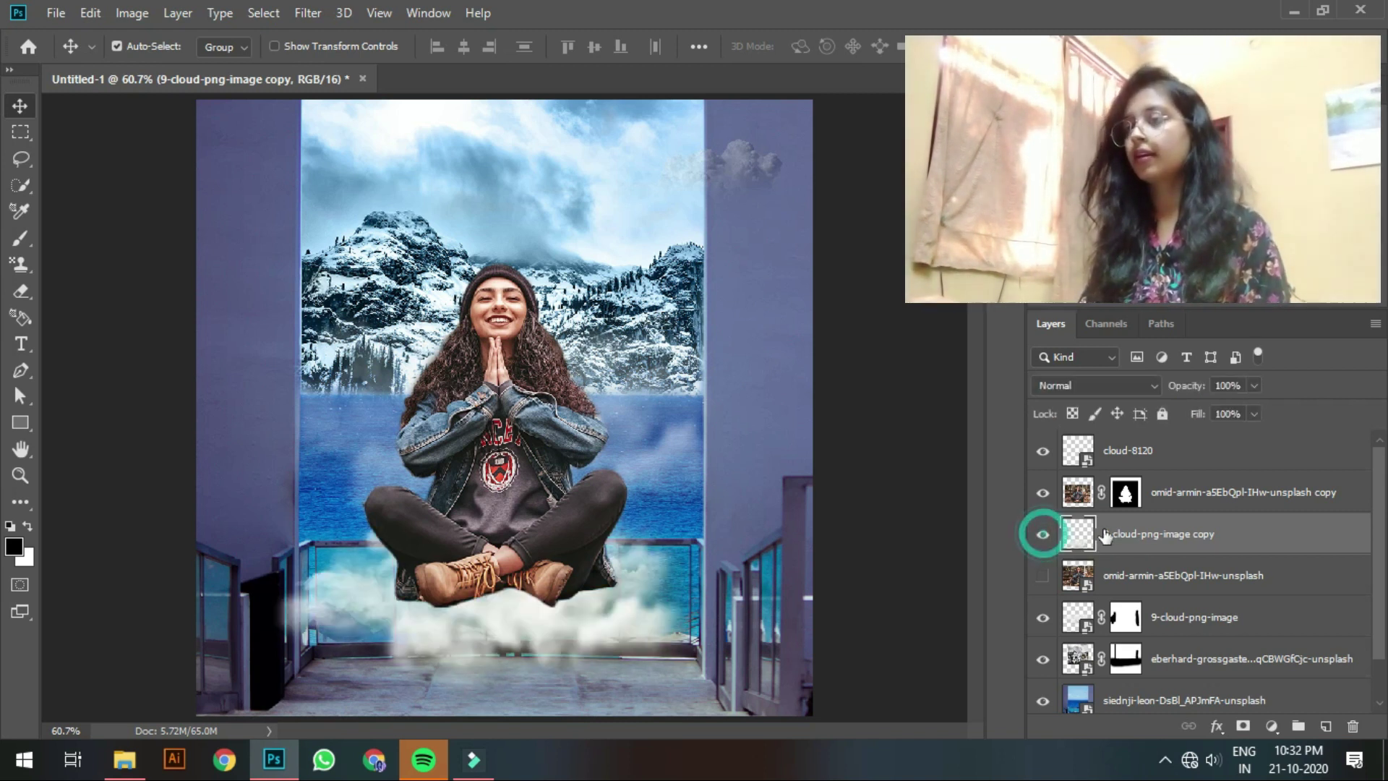
Step: Place cloud_PNG24 from the meditation folder around the woman's feet and move its layer above the woman's layer
left_click(121, 760)
left_click_drag(370, 273, 510, 639)
left_click_drag(662, 401, 647, 501)
key("Return")
left_click_drag(1193, 533, 1194, 488)
Step: Scale the cloud_PNG24 cloud down to about the balcony opening's width and centre it under the woman's boots
left_click_drag(540, 507, 553, 542)
key("ctrl+t")
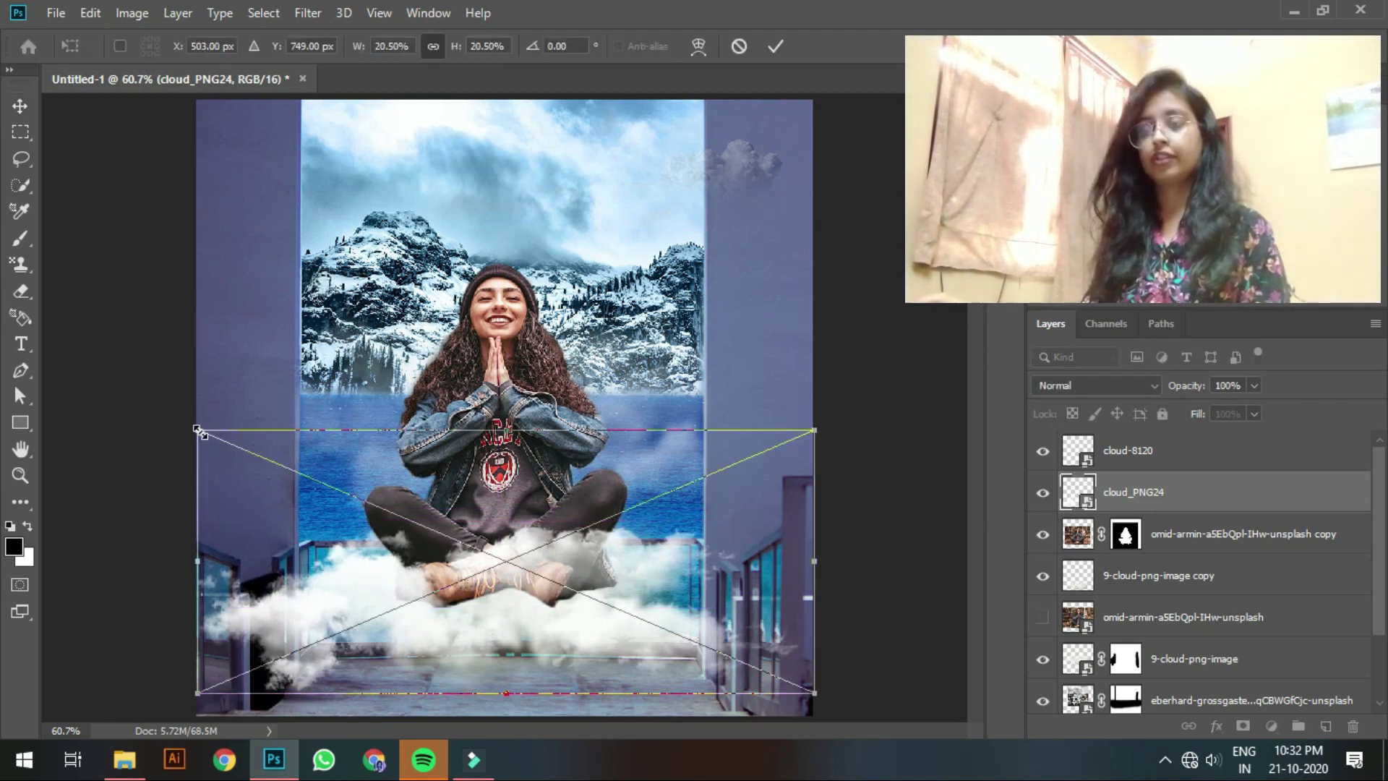
left_click_drag(195, 431, 301, 473)
left_click_drag(561, 548, 561, 574)
key("Return")
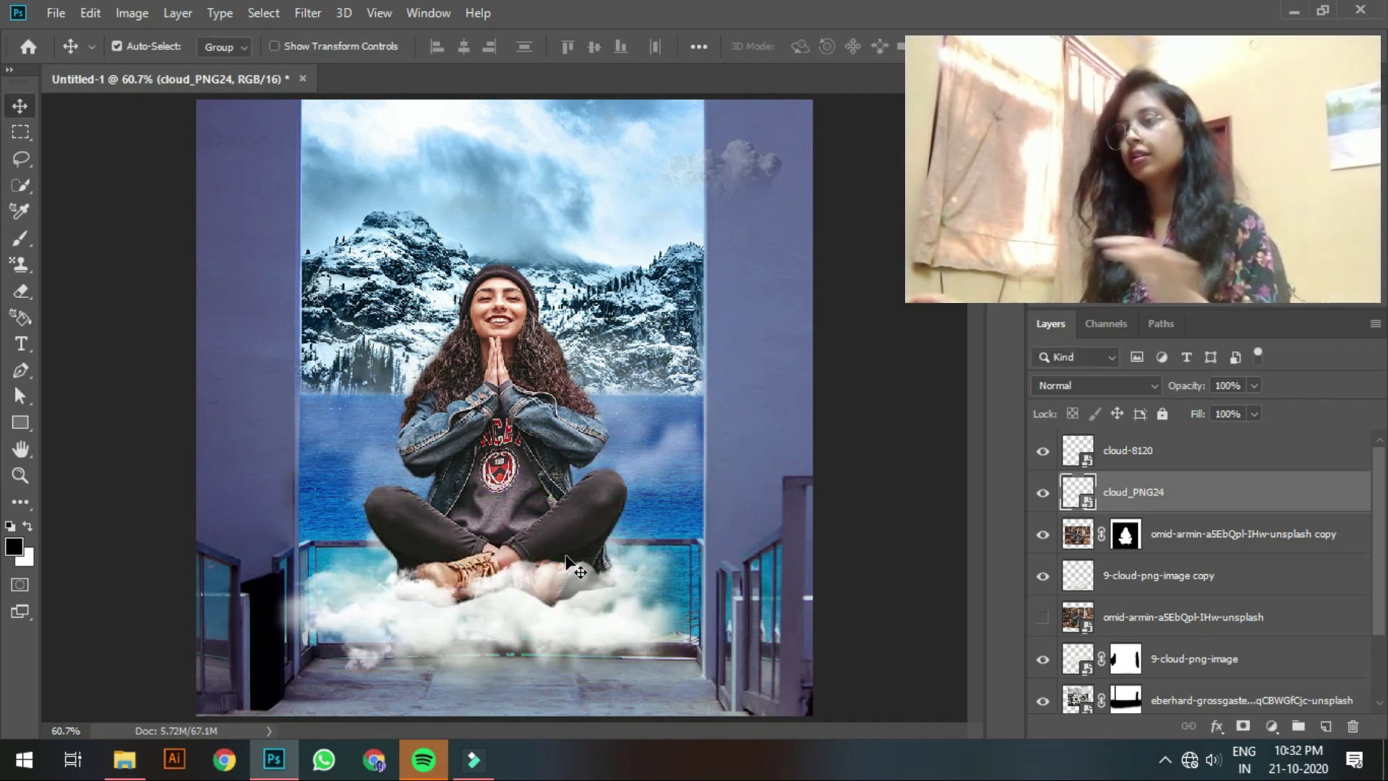
Step: Duplicate the cloud_PNG24 cloud and place a smaller copy against the right wall at the woman's elbow height
mouse_move(499, 575)
left_mouse_down()
mouse_move(510, 600)
mouse_move(523, 539)
mouse_move(538, 544)
mouse_move(487, 500)
mouse_move(486, 555)
left_mouse_up()
key("ctrl+t")
left_click_drag(668, 463, 557, 510)
left_click_drag(497, 555, 838, 406)
key("Return")
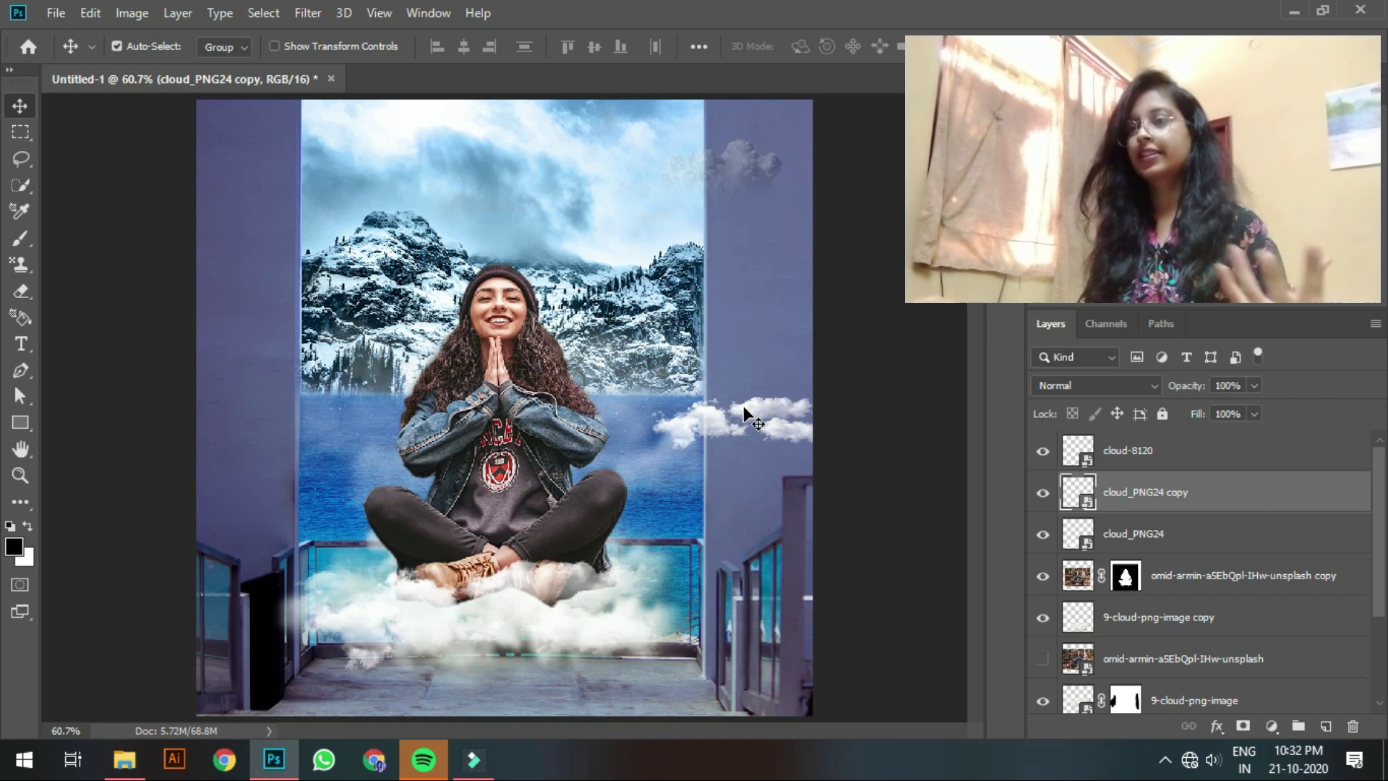
Step: Arrange small cloud copies on the left wall and in both lower corners of the picture, scaling the right corner's cloud to about 3.25%
left_click_drag(743, 406, 715, 655)
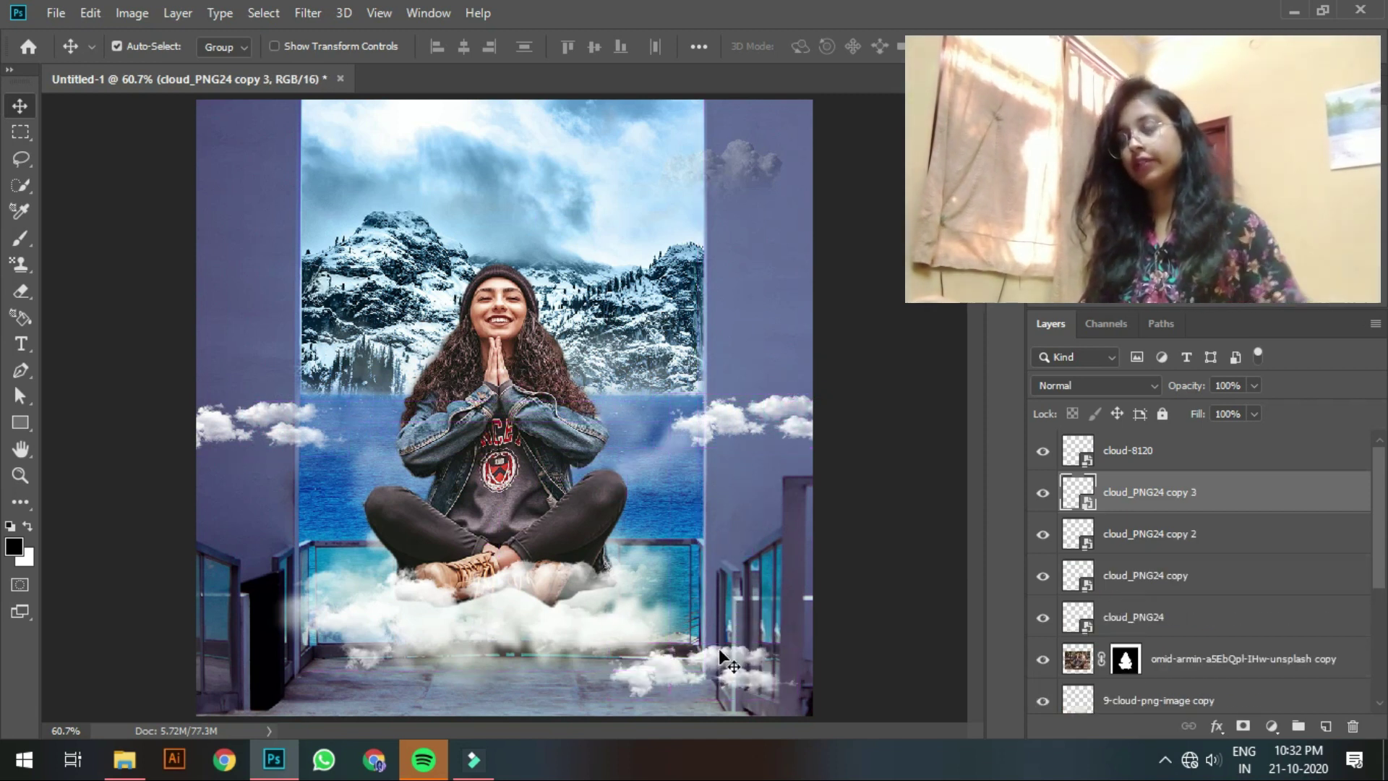
key("ctrl+t")
left_click_drag(606, 616, 745, 668)
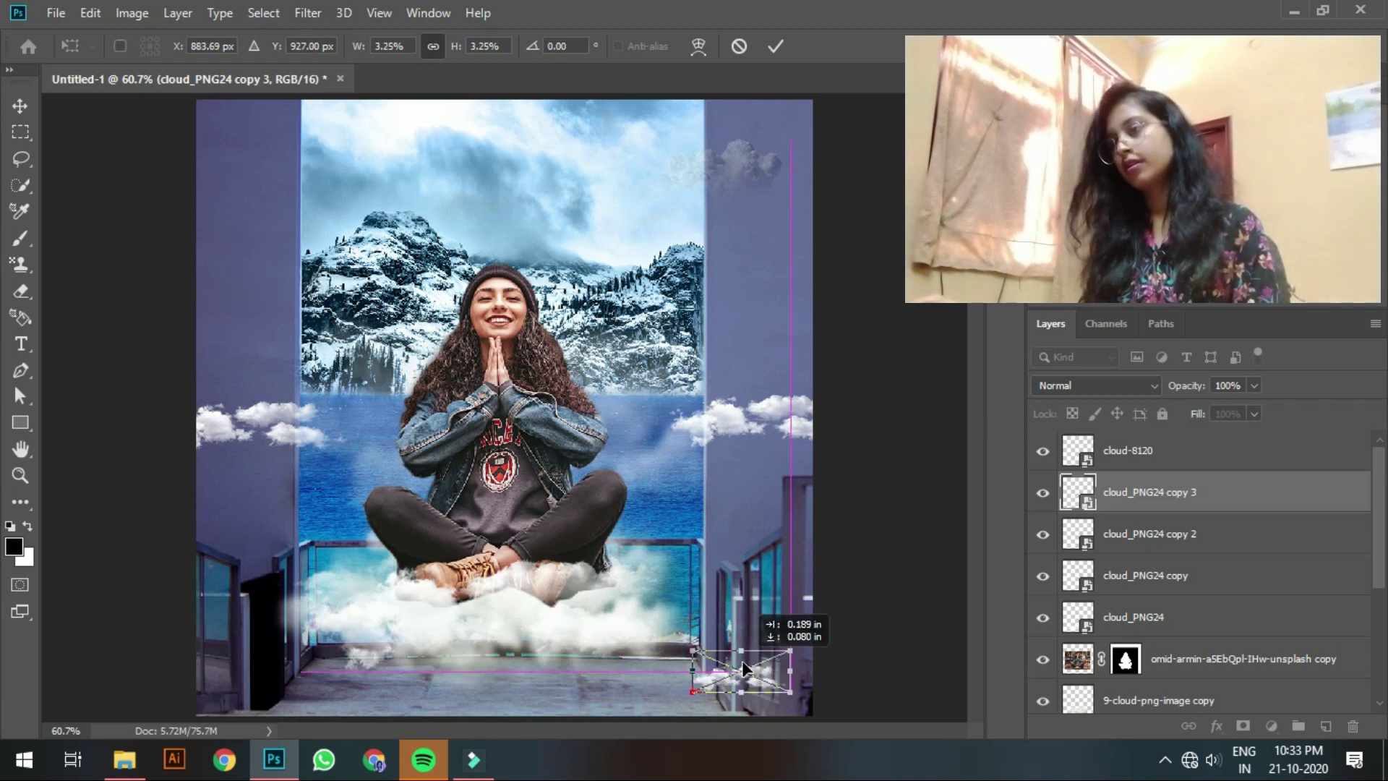
key("Return")
left_click_drag(759, 396, 219, 659)
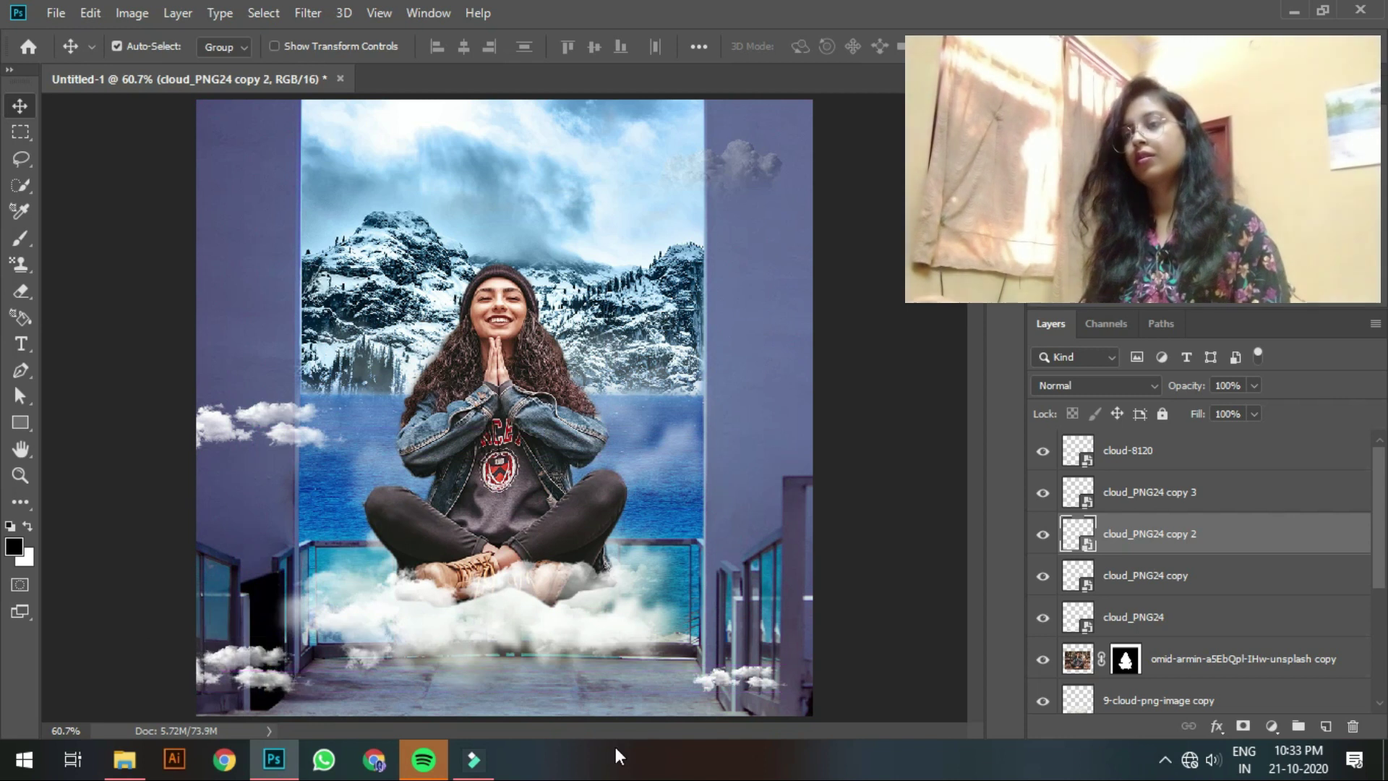
Step: Lock the balcony sea-view photo layer and the snowy mountain photo layer
left_click(762, 248)
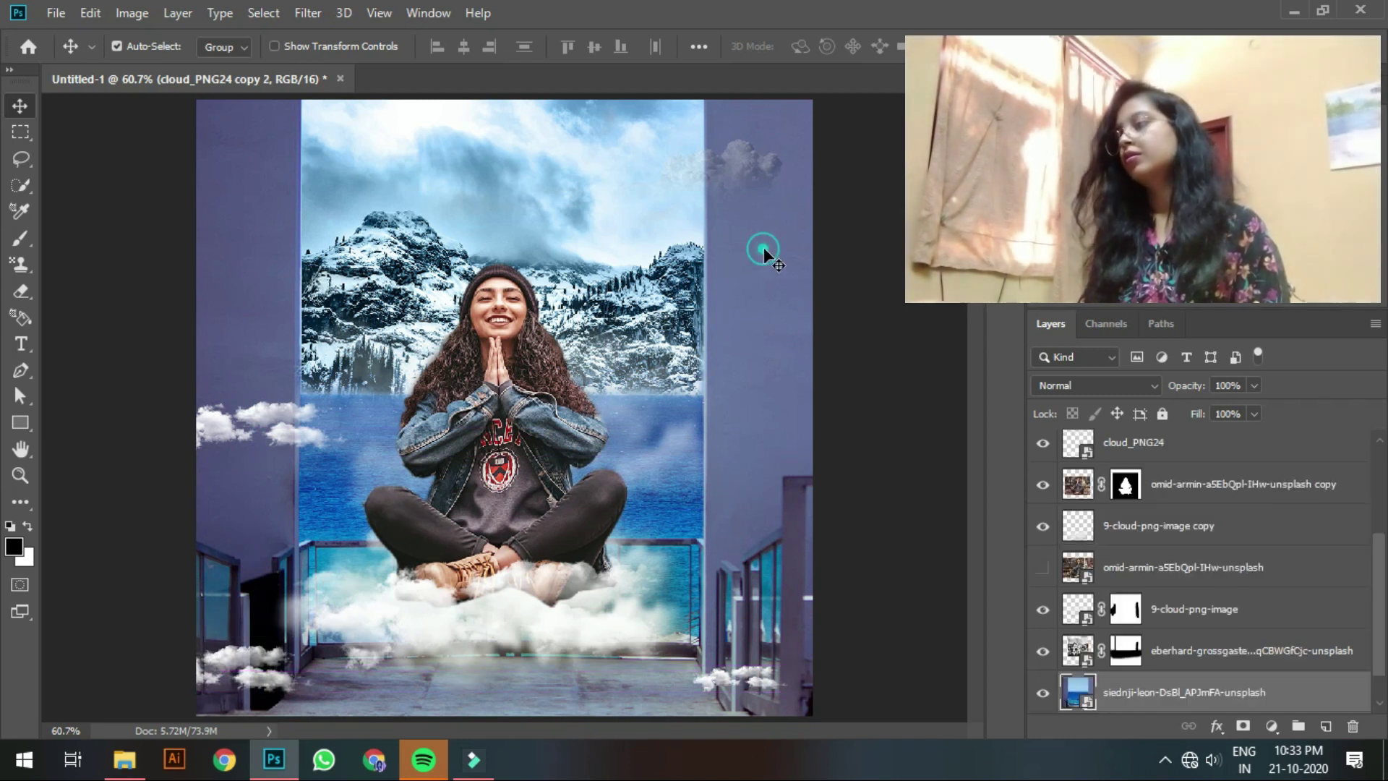
left_click(1162, 413)
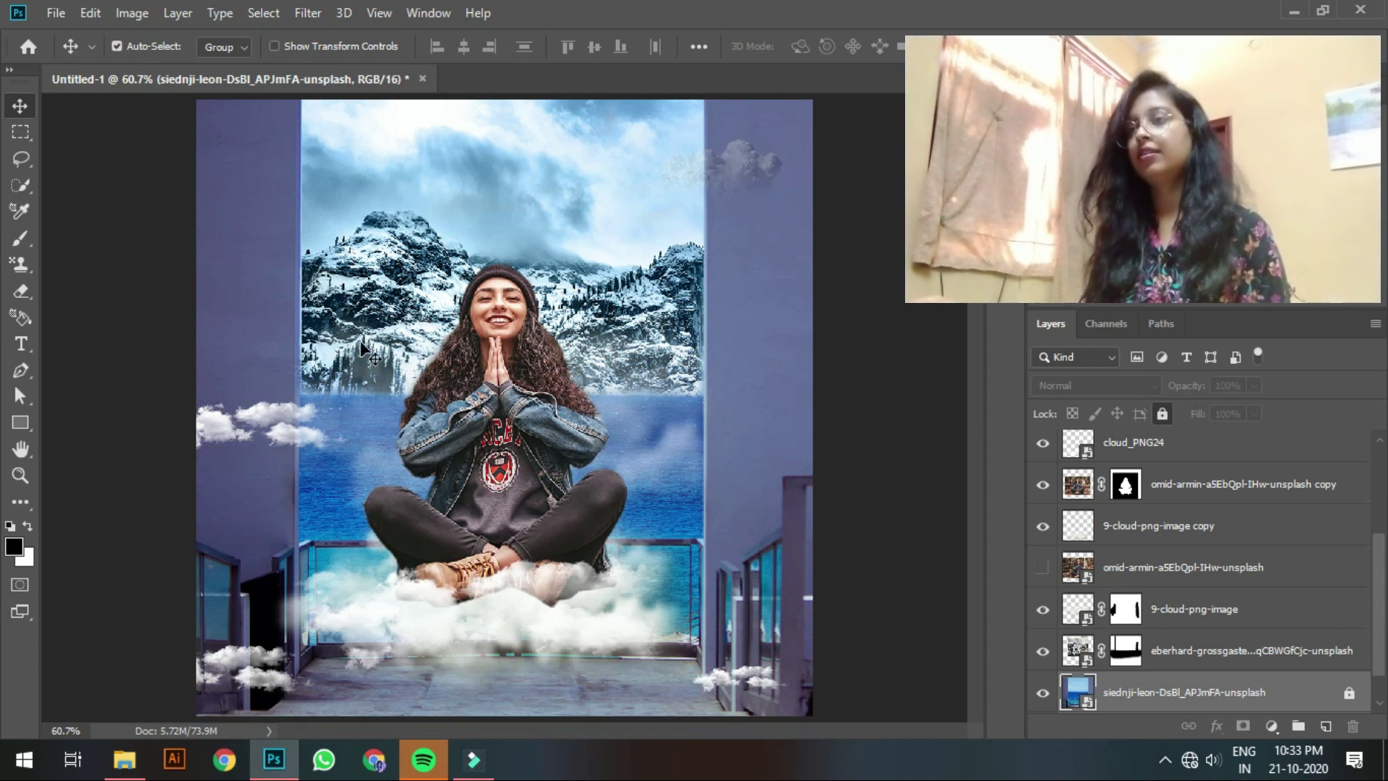
left_click_drag(381, 291, 469, 481)
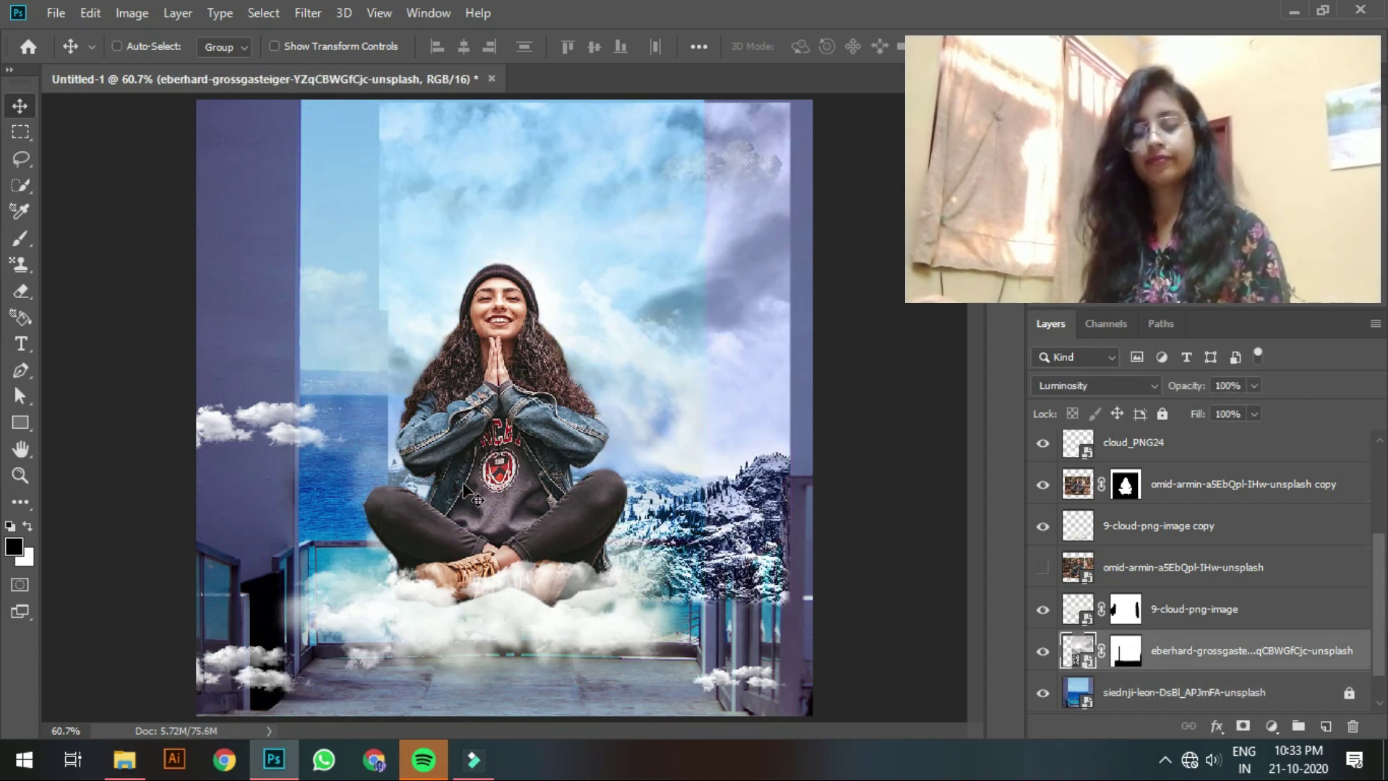
key("ctrl+z")
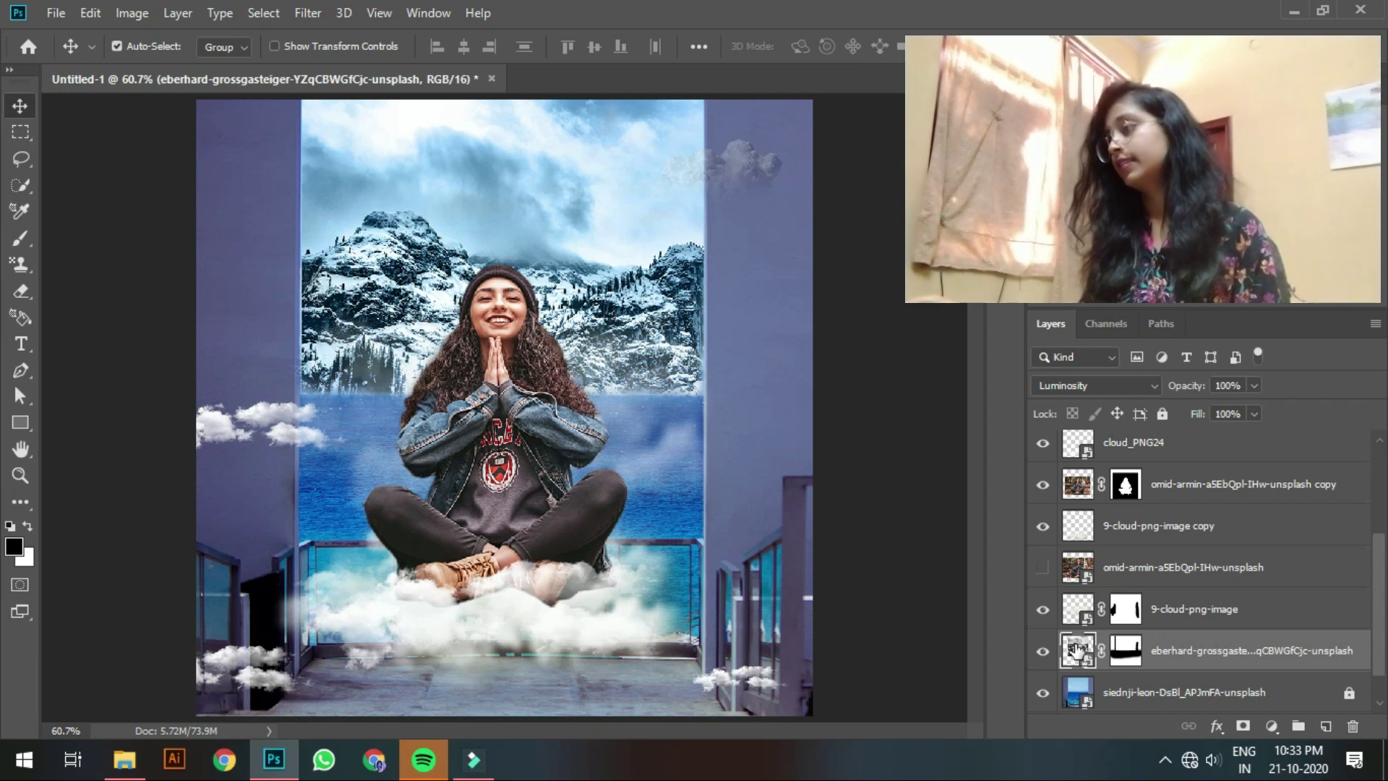
left_click(1163, 413)
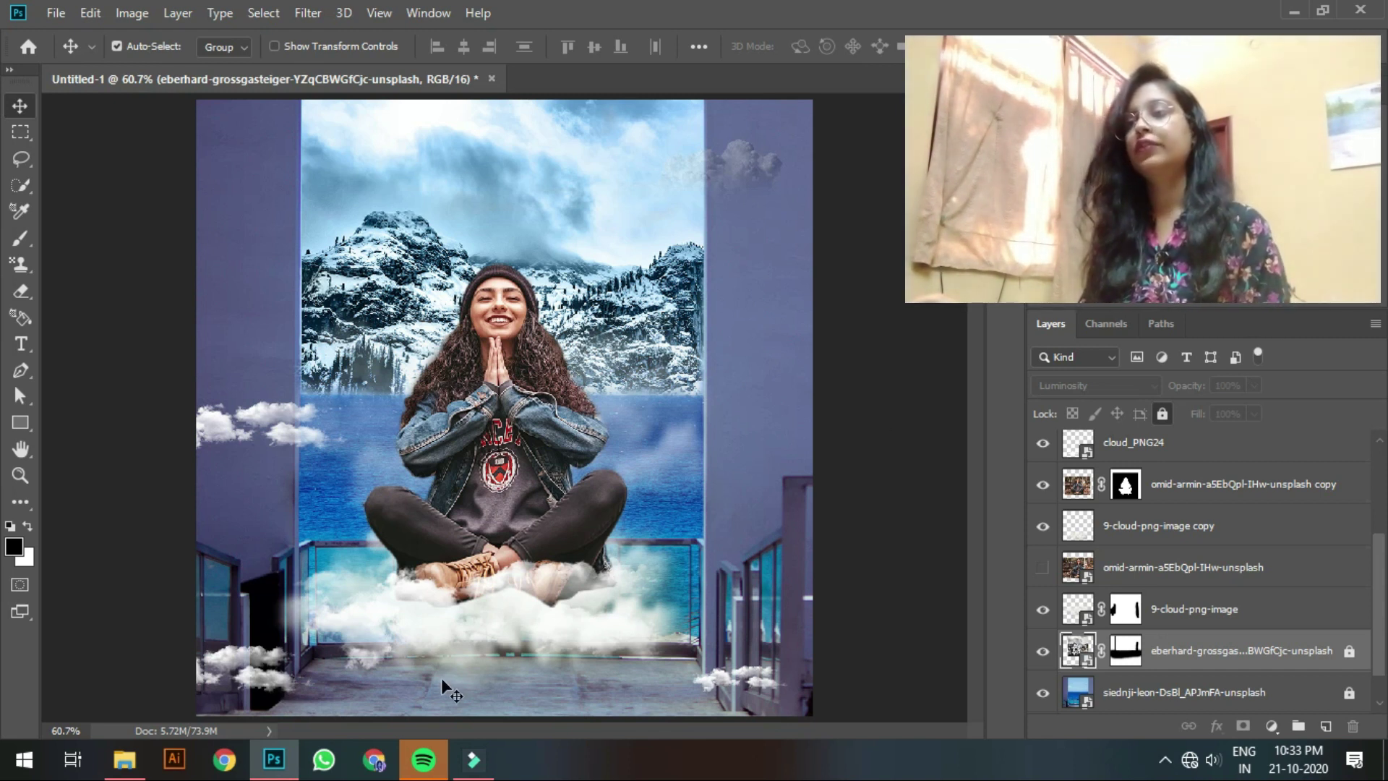
Step: Select the woman together with the clouds around her and move them up slightly
left_click_drag(370, 684, 506, 454)
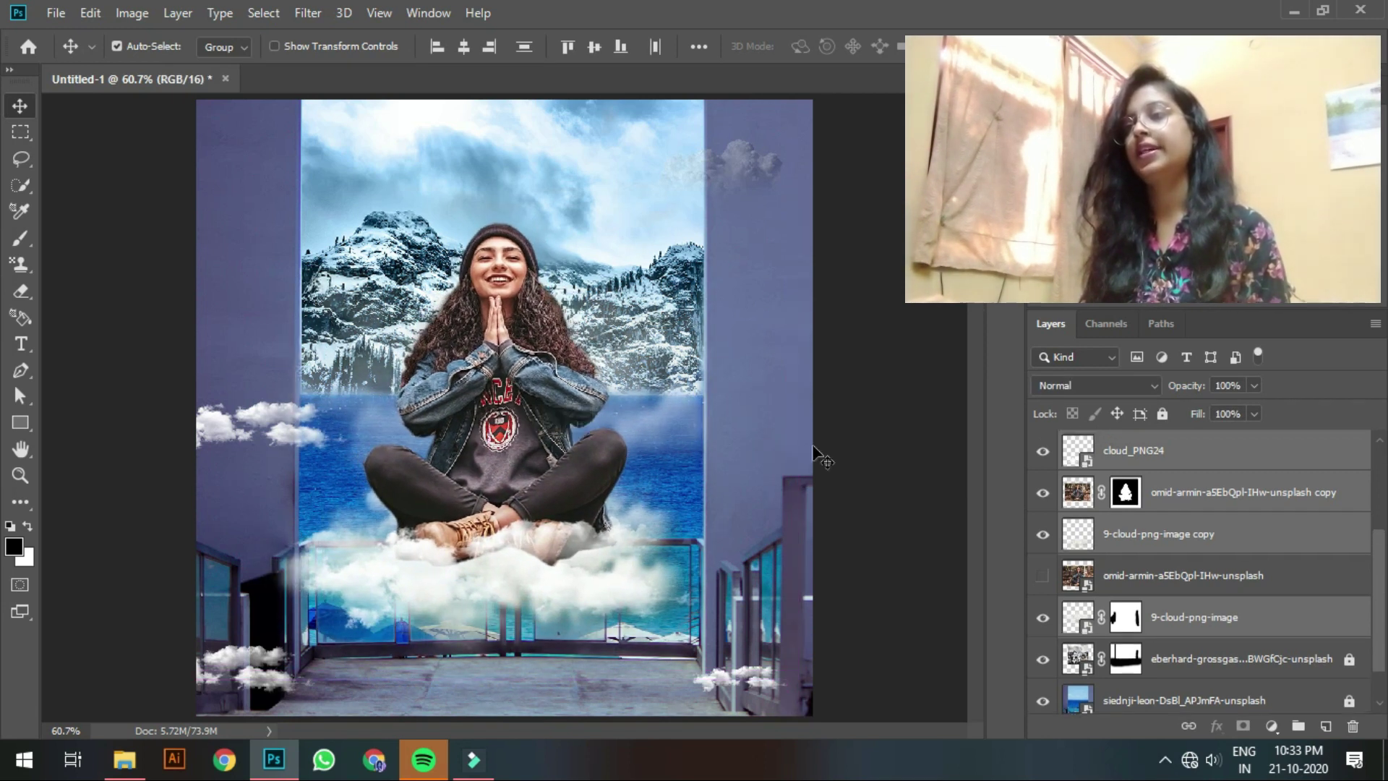
left_click(886, 462)
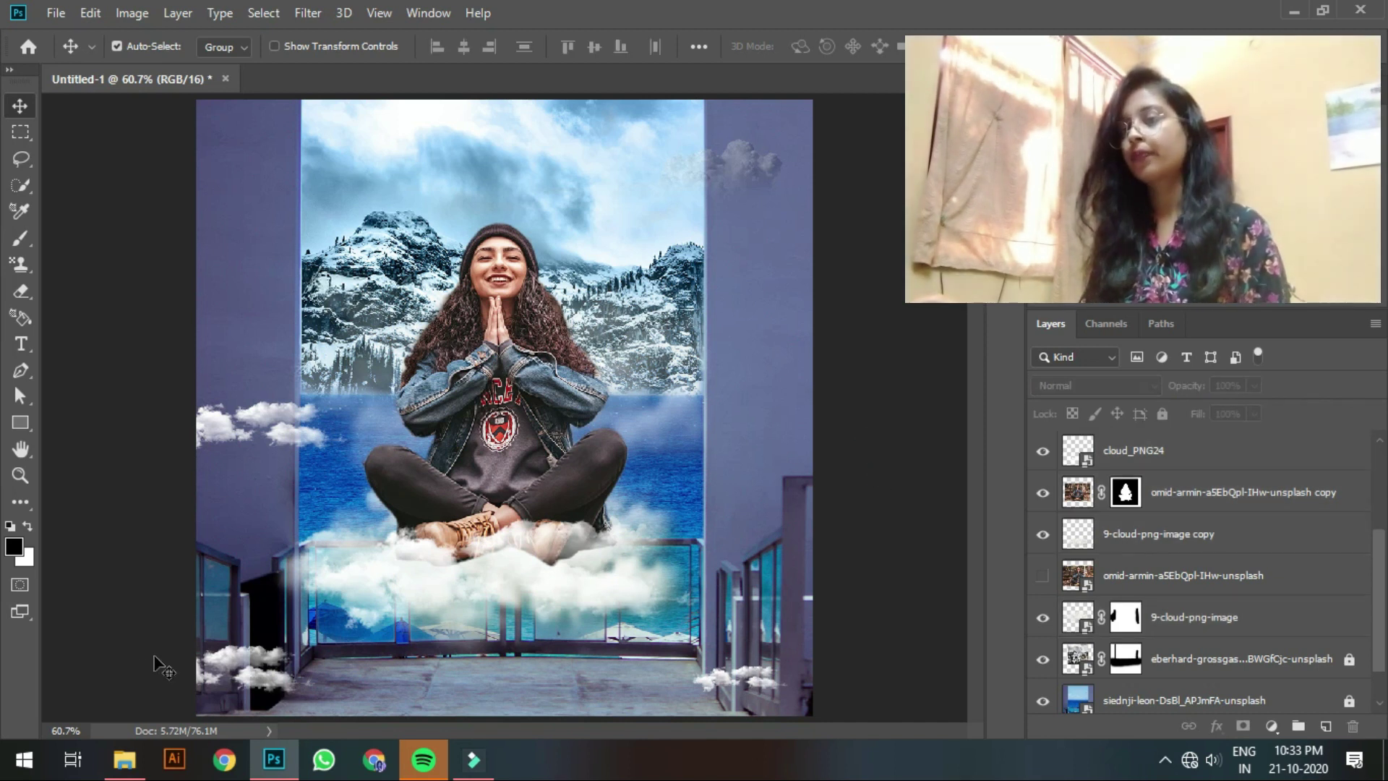
Step: Scale the small cloud in the lower left corner to about 5.01% and move it inward along the balcony floor
left_click_drag(237, 662, 292, 673)
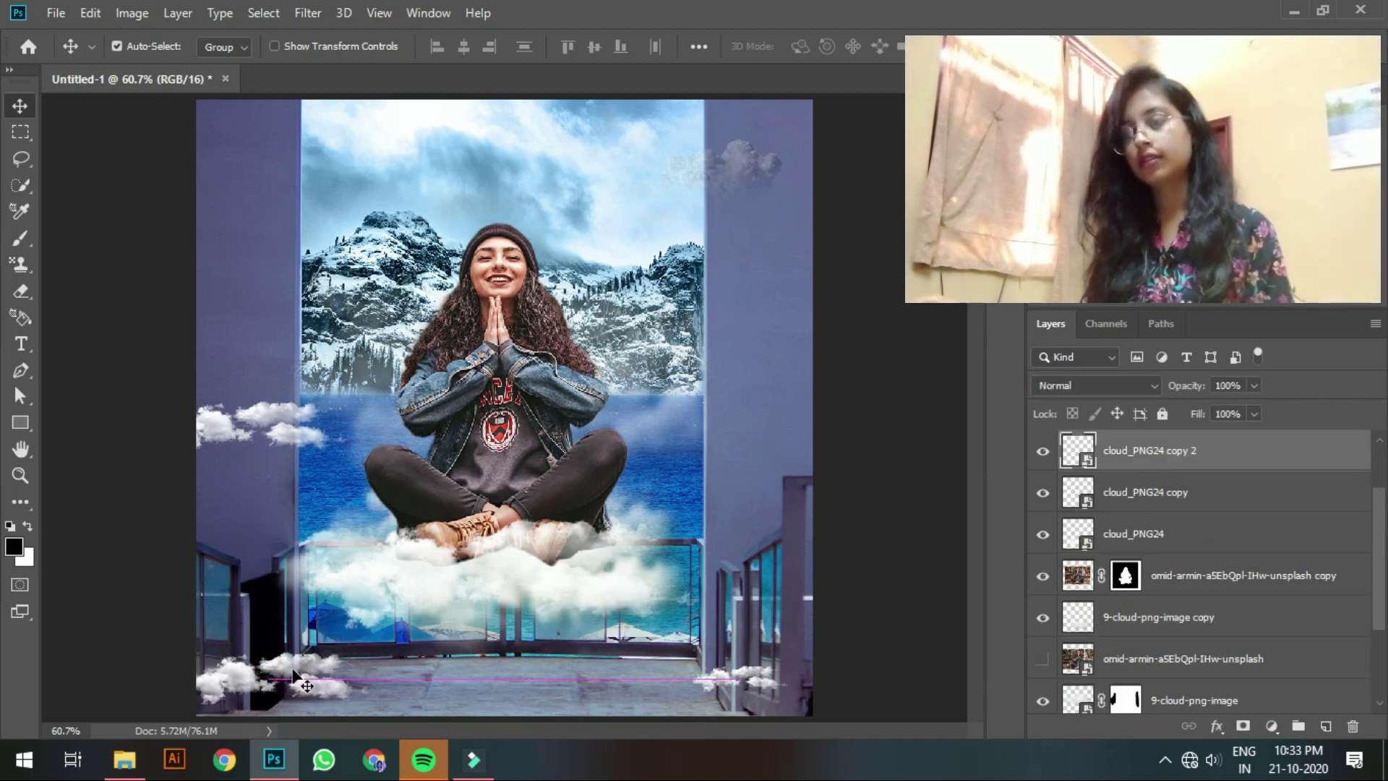
key("ctrl+t")
left_click_drag(368, 623, 331, 646)
left_click_drag(254, 669, 289, 676)
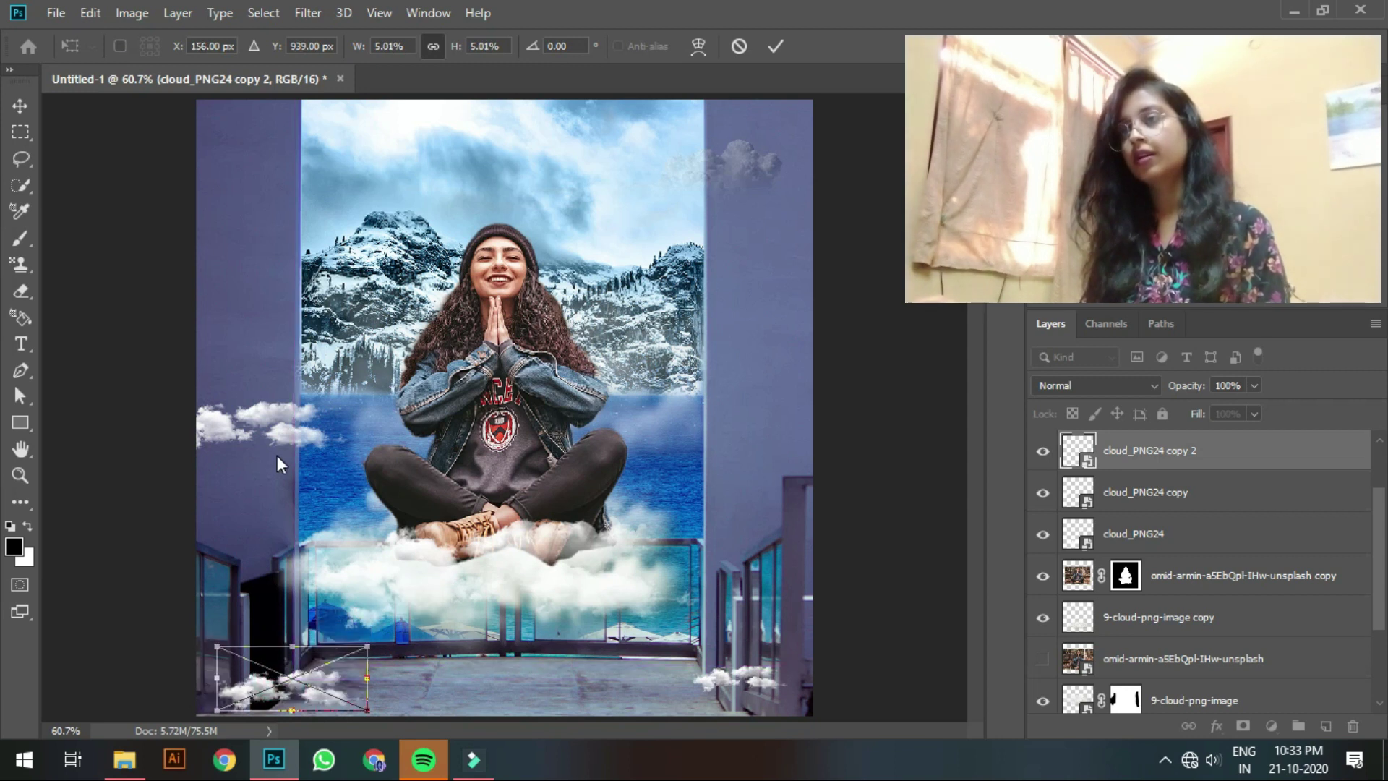
Step: Shift the left wall's cloud inward, place a copy on the right wall at the woman's face height, and nudge the lower right cloud inward
left_click(278, 428)
left_click(282, 426)
left_click_drag(282, 427, 706, 310)
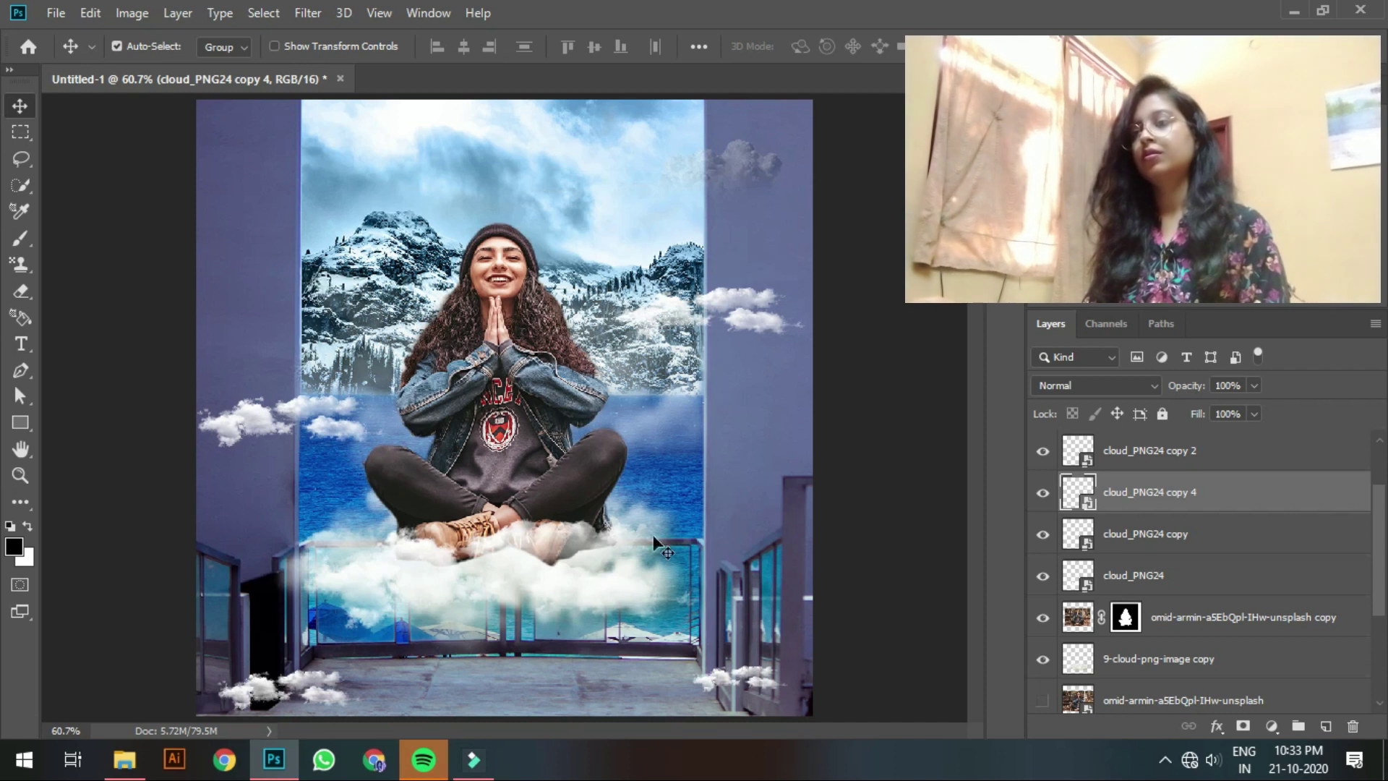
mouse_move(752, 683)
left_mouse_down()
mouse_move(766, 636)
mouse_move(745, 679)
left_mouse_up()
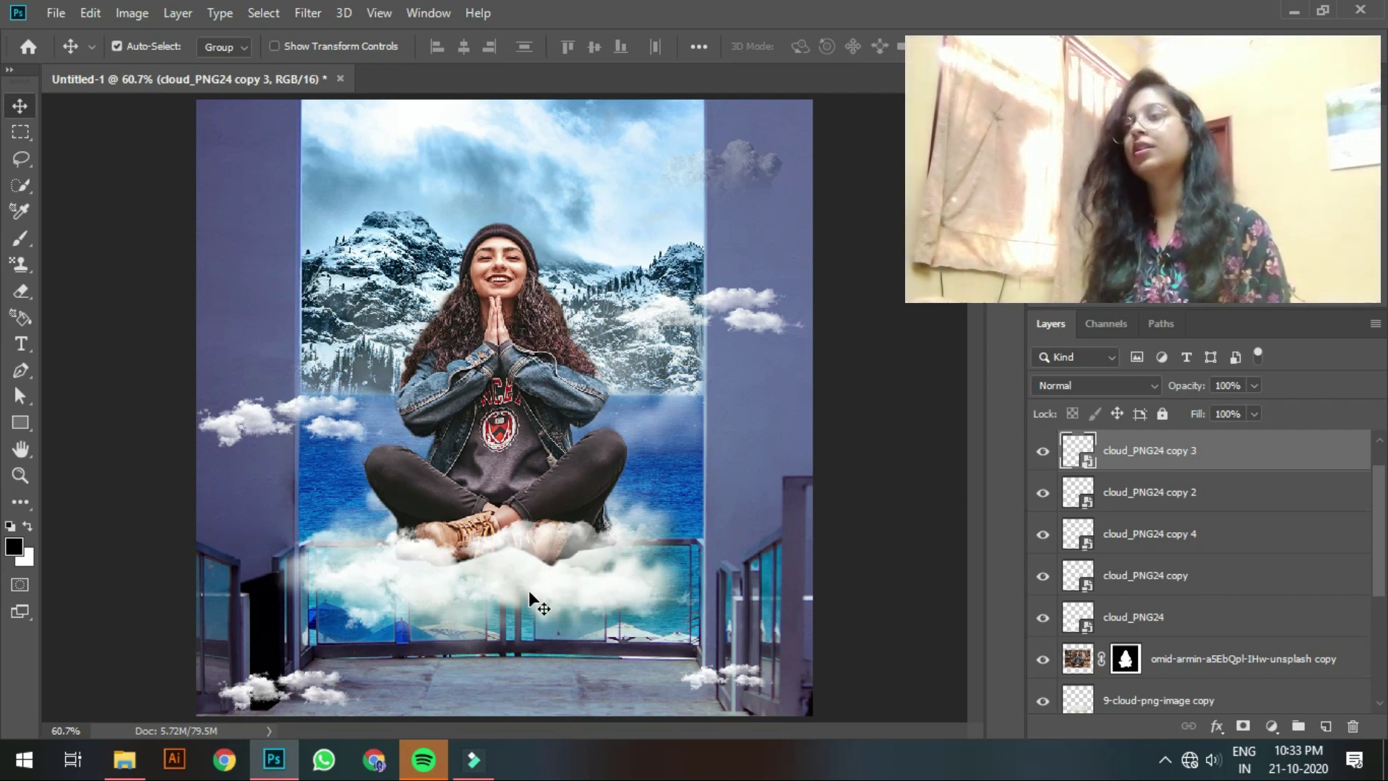
Step: Identify the large cloud layer beneath the woman by toggling its visibility, and duplicate that 9-cloud-png-image copy layer
left_click(529, 593)
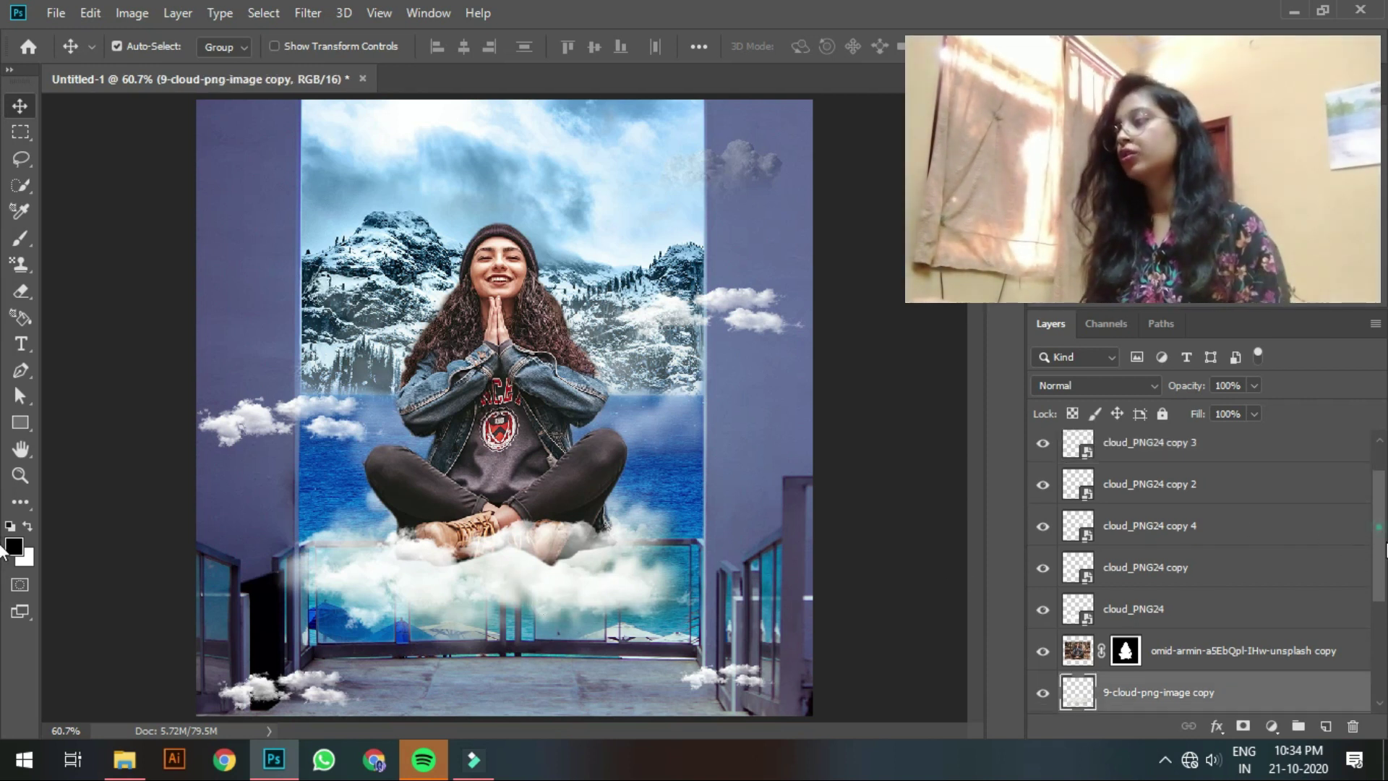
scroll(1342, 611, "down", 3)
left_click(1191, 530)
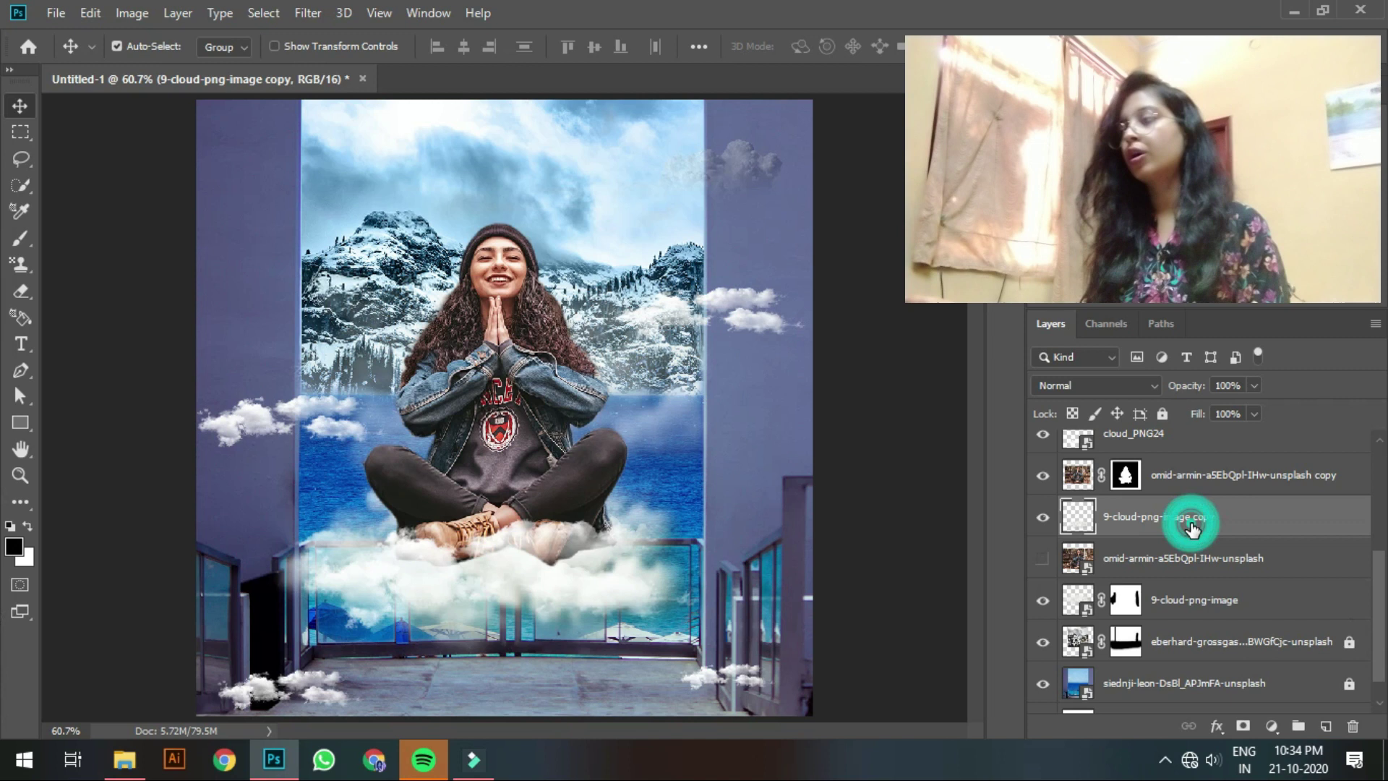
left_click(523, 574)
left_click(1043, 516)
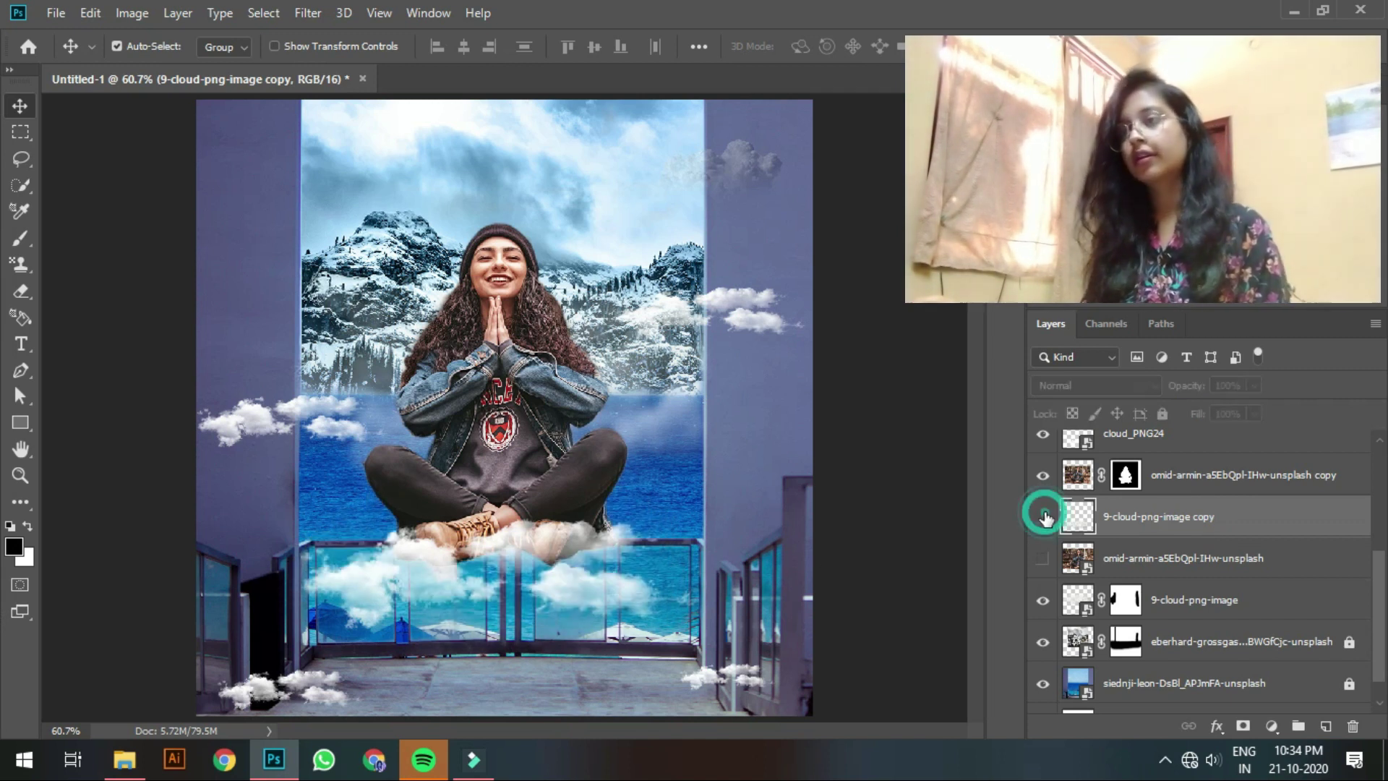
left_click(1043, 516)
left_click(1043, 516)
left_click(1043, 516)
left_click(1132, 518)
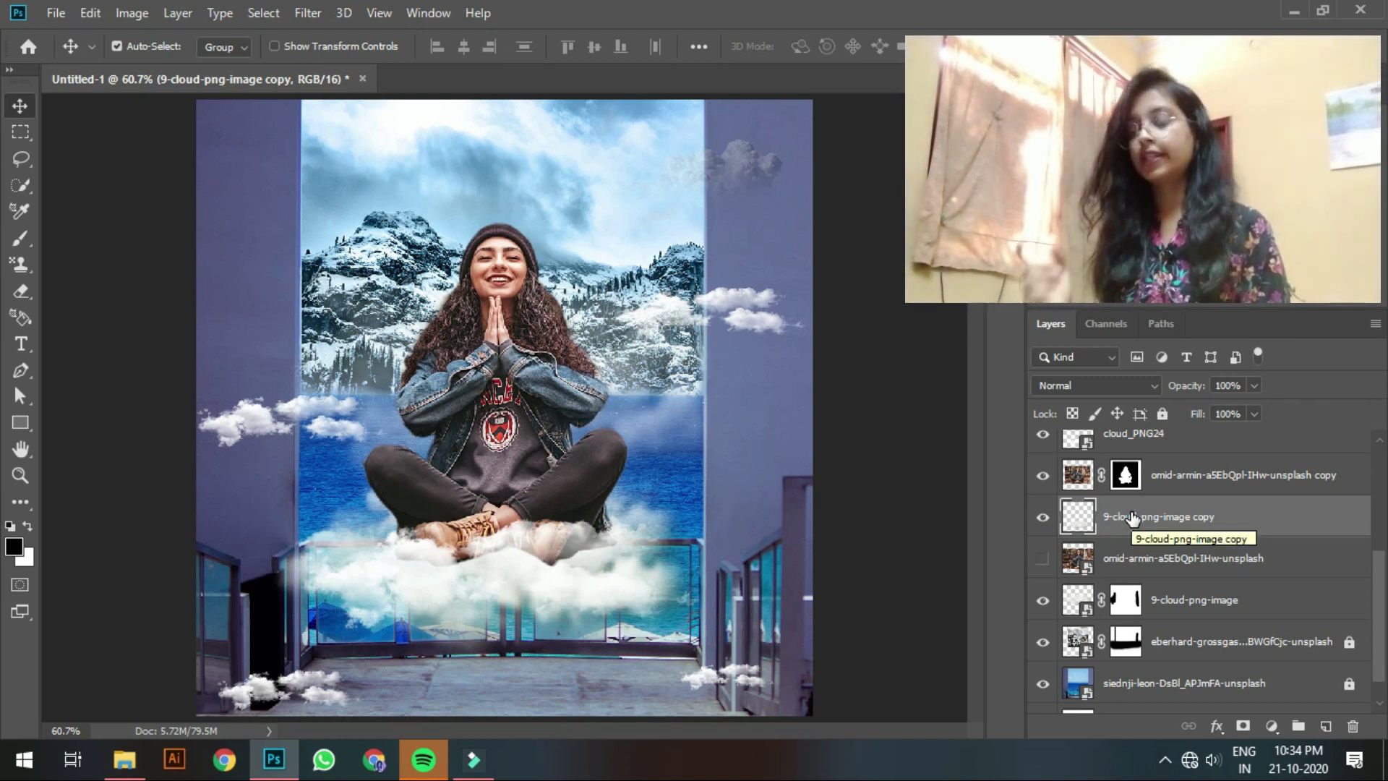
key("ctrl+j")
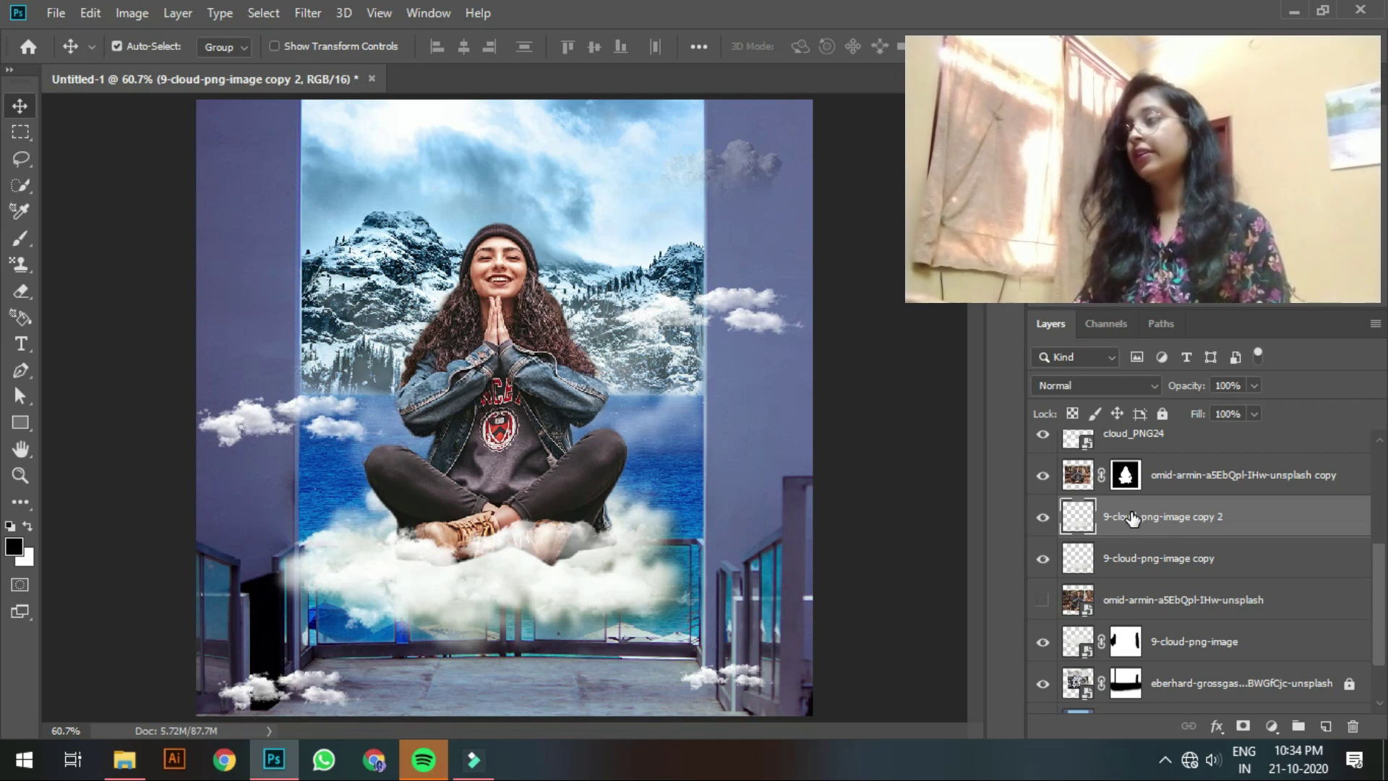
Step: Set the 9-cloud-png-image copy layer's blend mode to Subtract and move it down onto the balcony floor as a shadow
left_click(1114, 560)
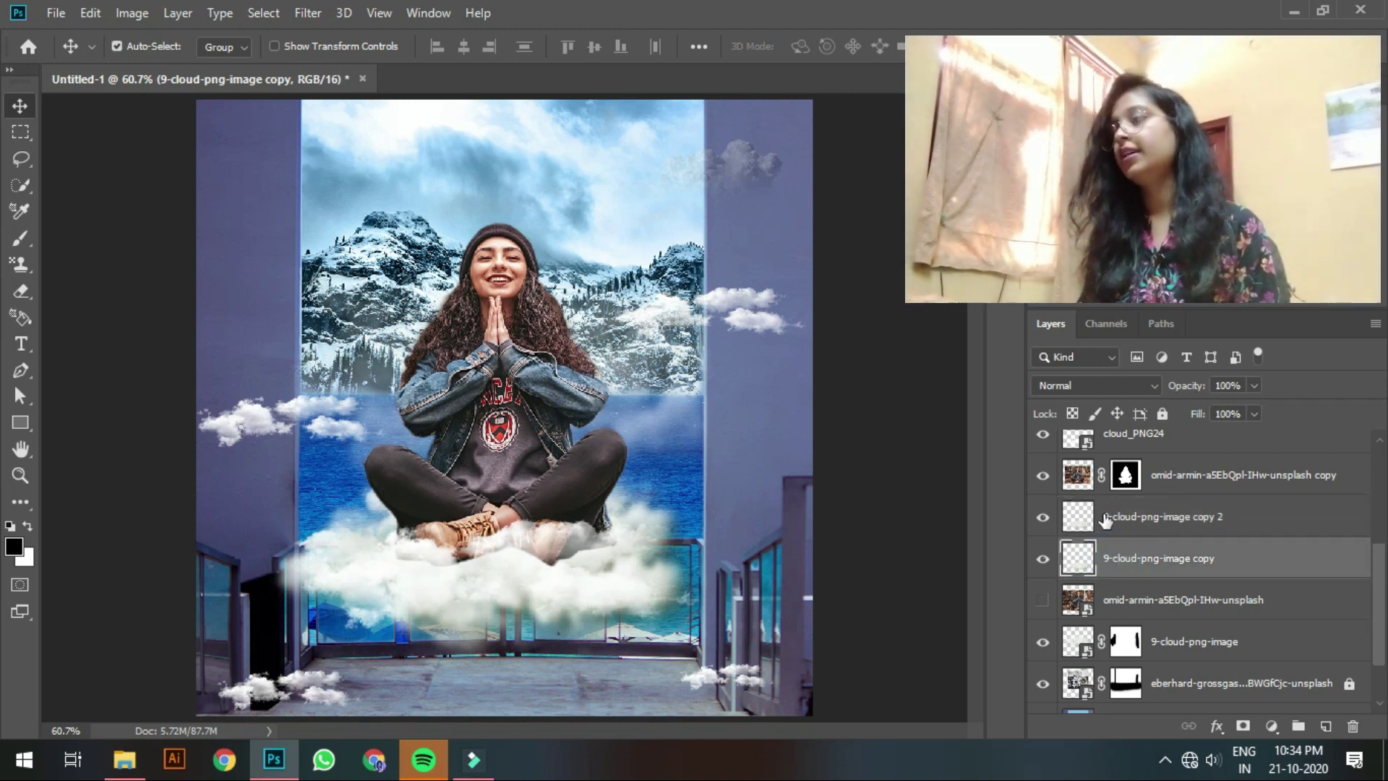
left_click(1085, 384)
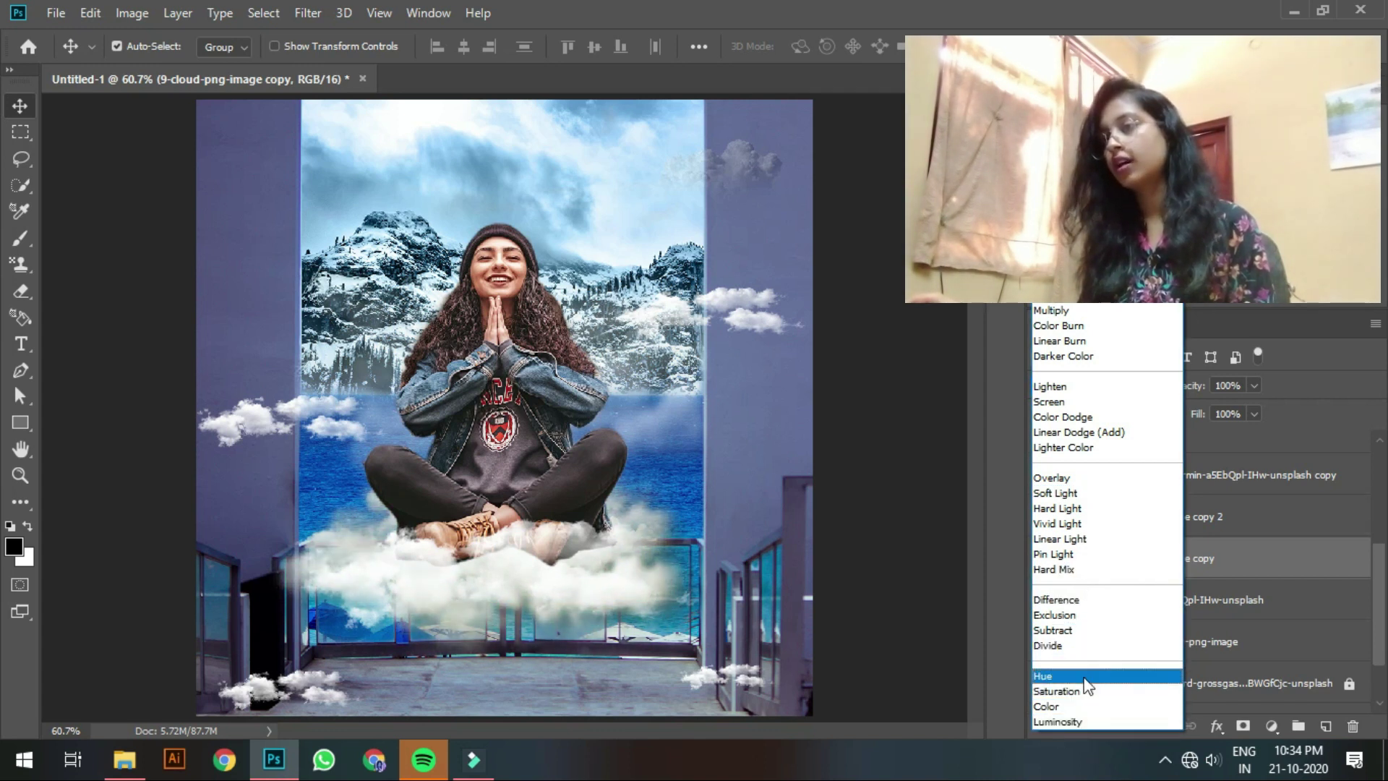
left_click(1079, 630)
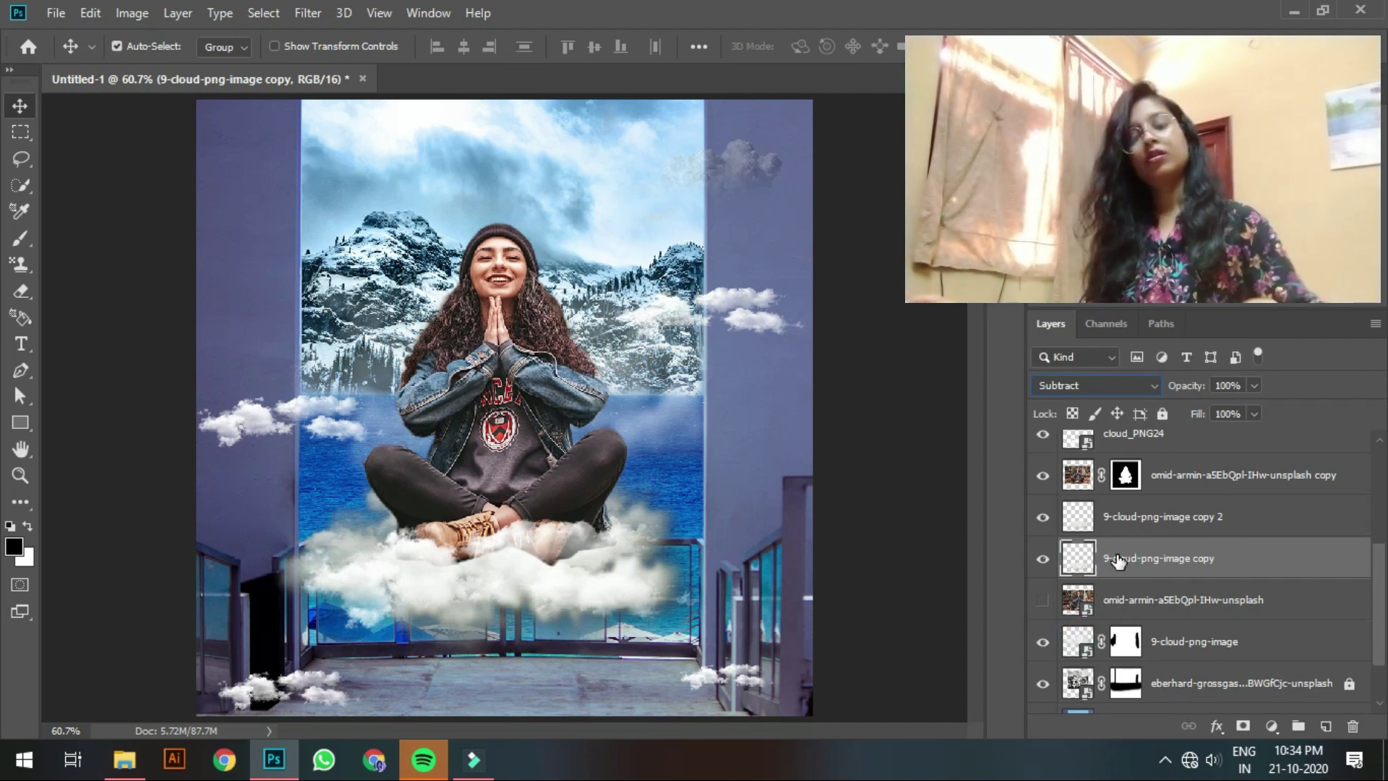
key("ctrl+t")
left_click_drag(601, 574, 614, 695)
key("Return")
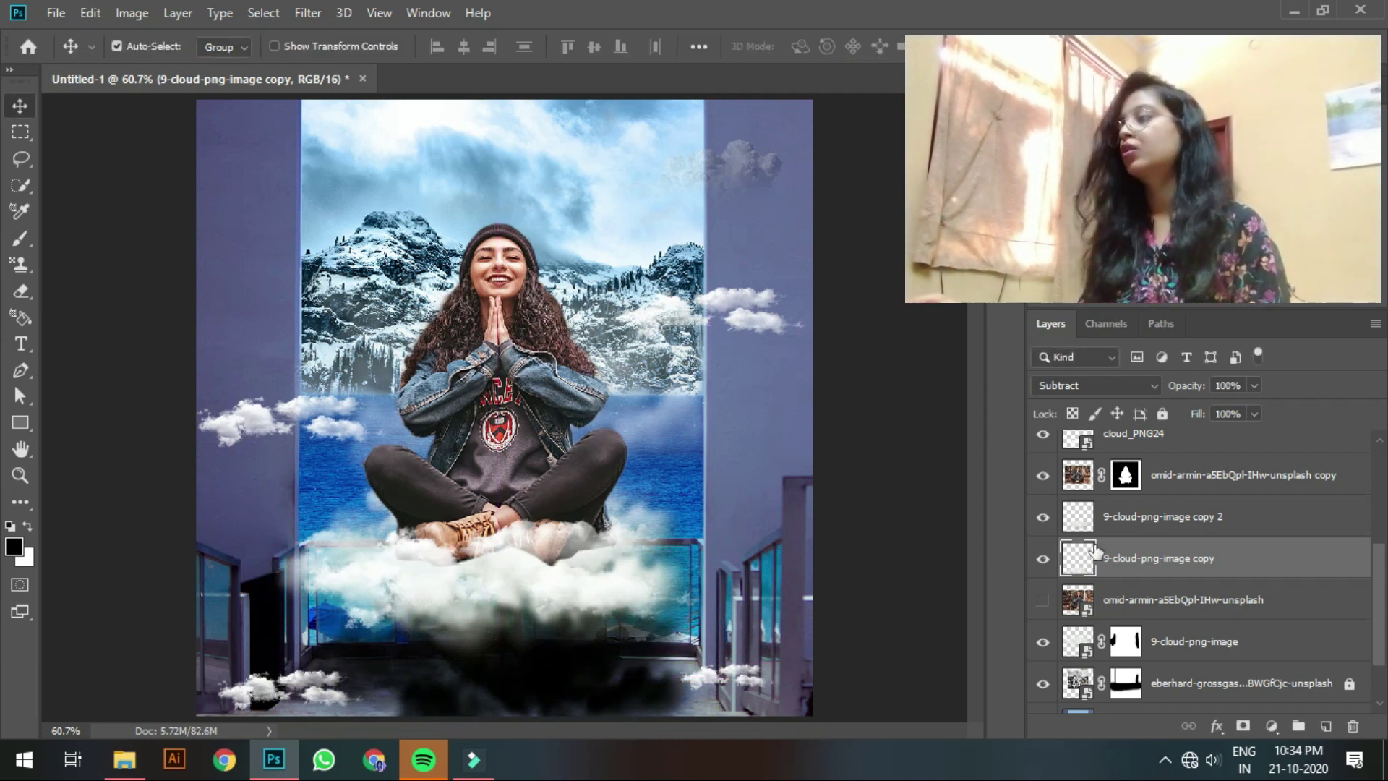
Step: Soften the cloud shadow with a Gaussian Blur of 30.4 pixels radius
left_click(308, 13)
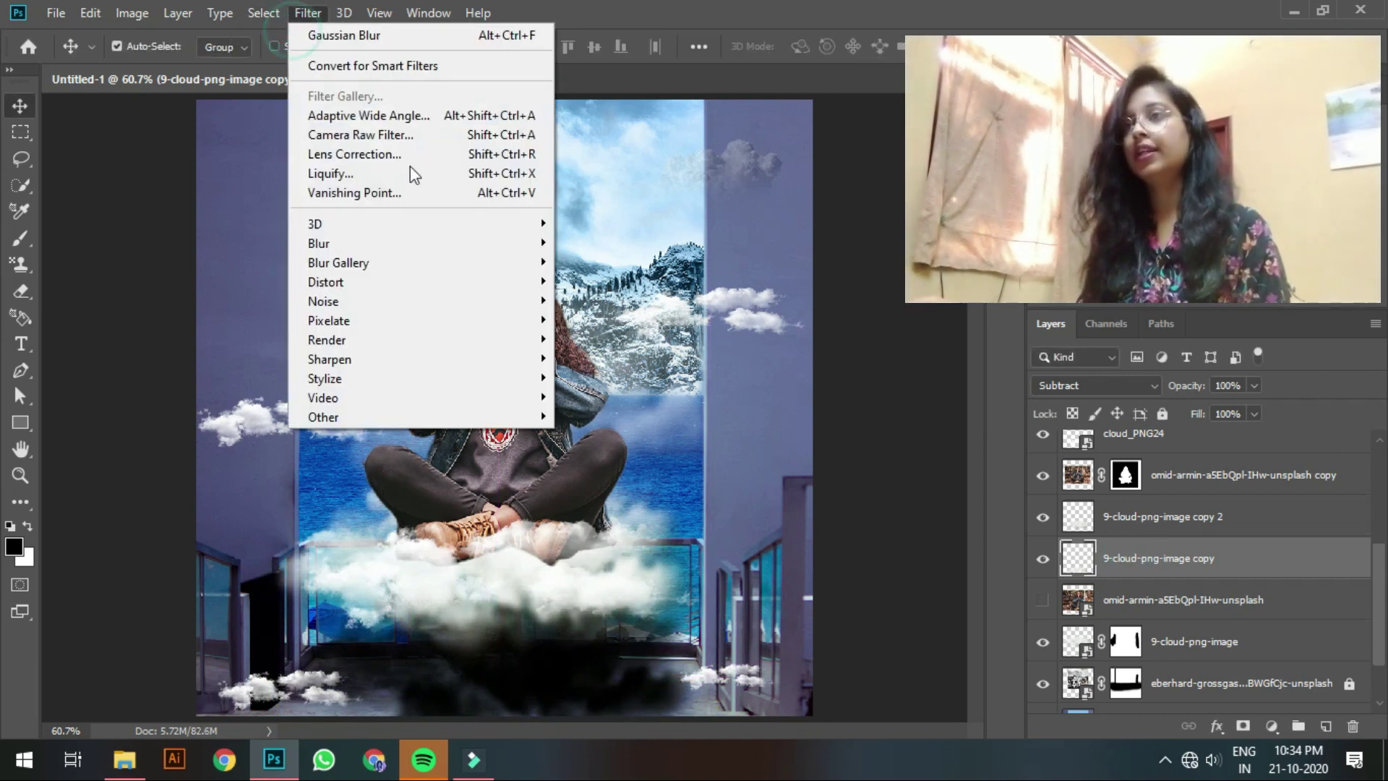
mouse_move(466, 243)
left_click(619, 322)
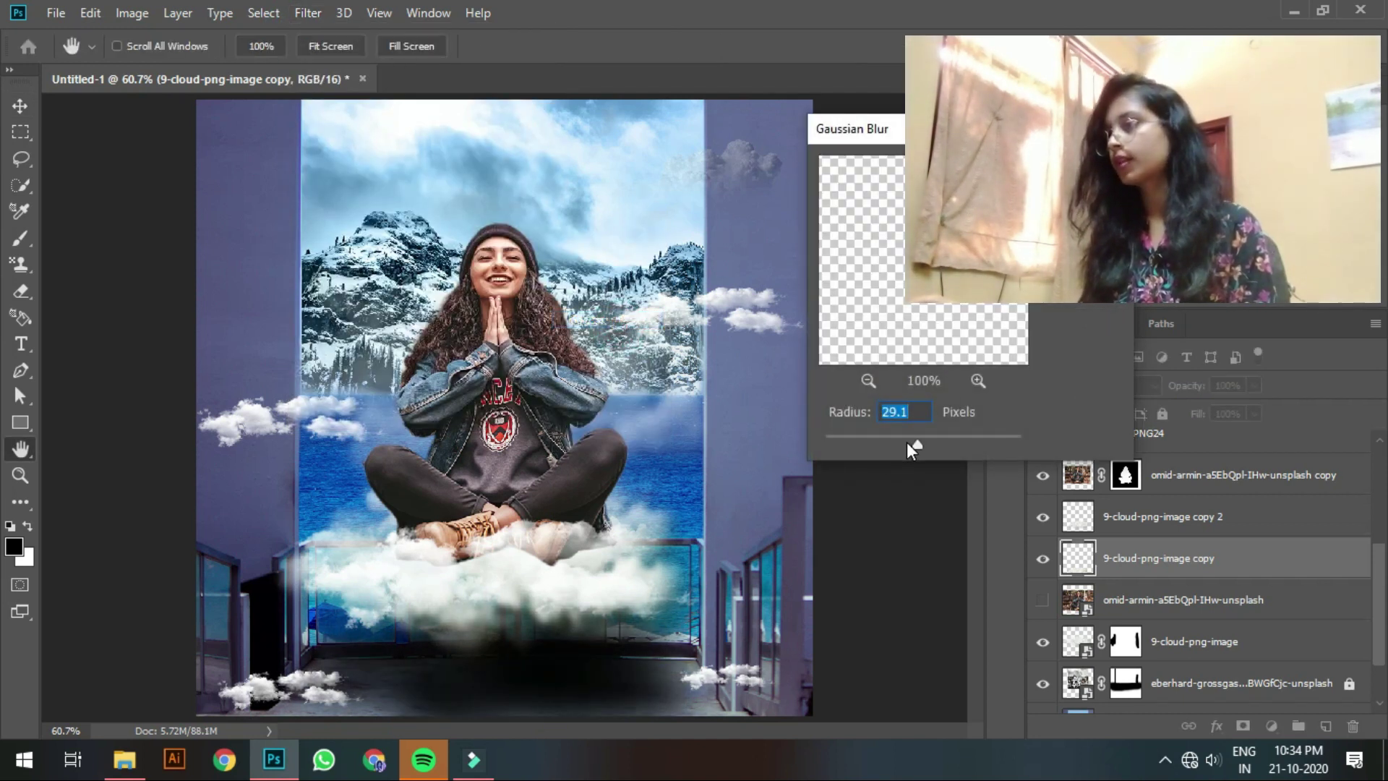
left_click_drag(907, 441, 920, 444)
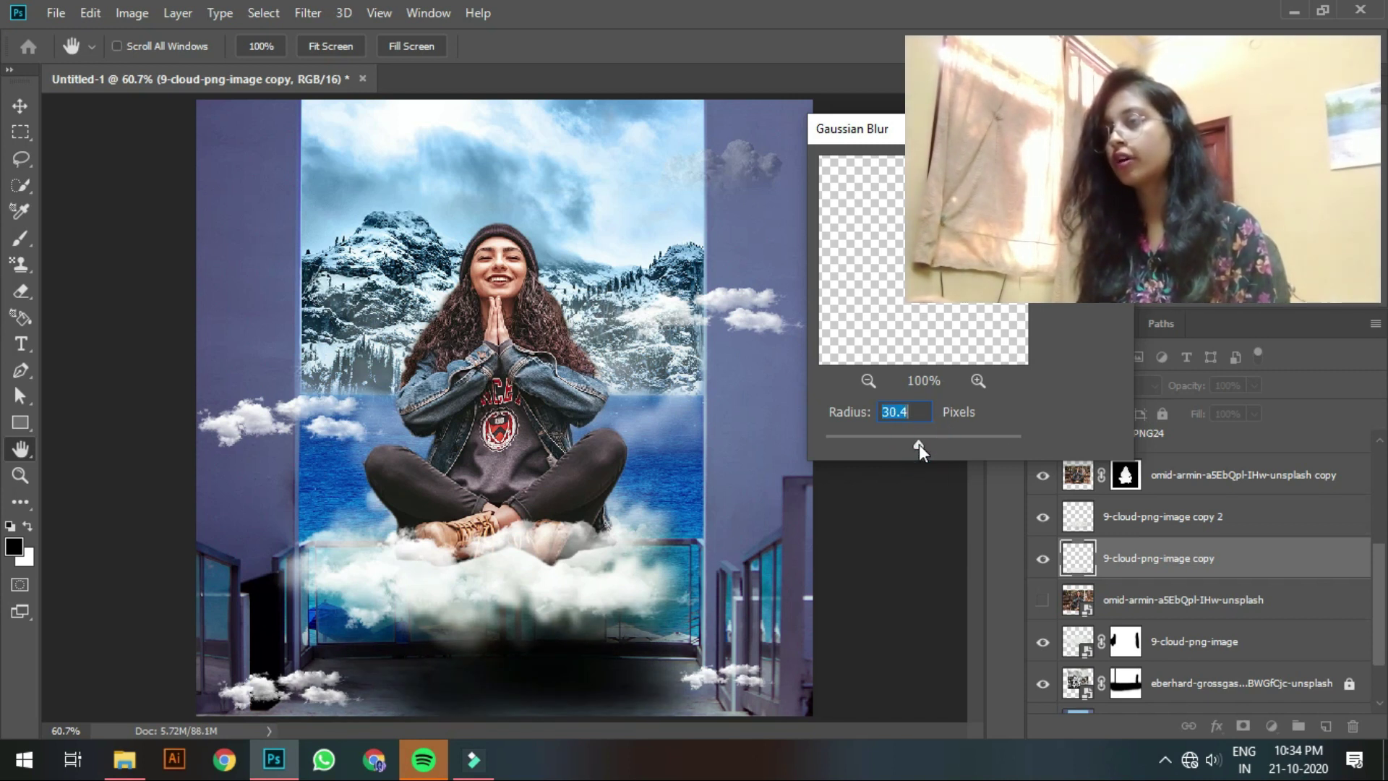
key("Return")
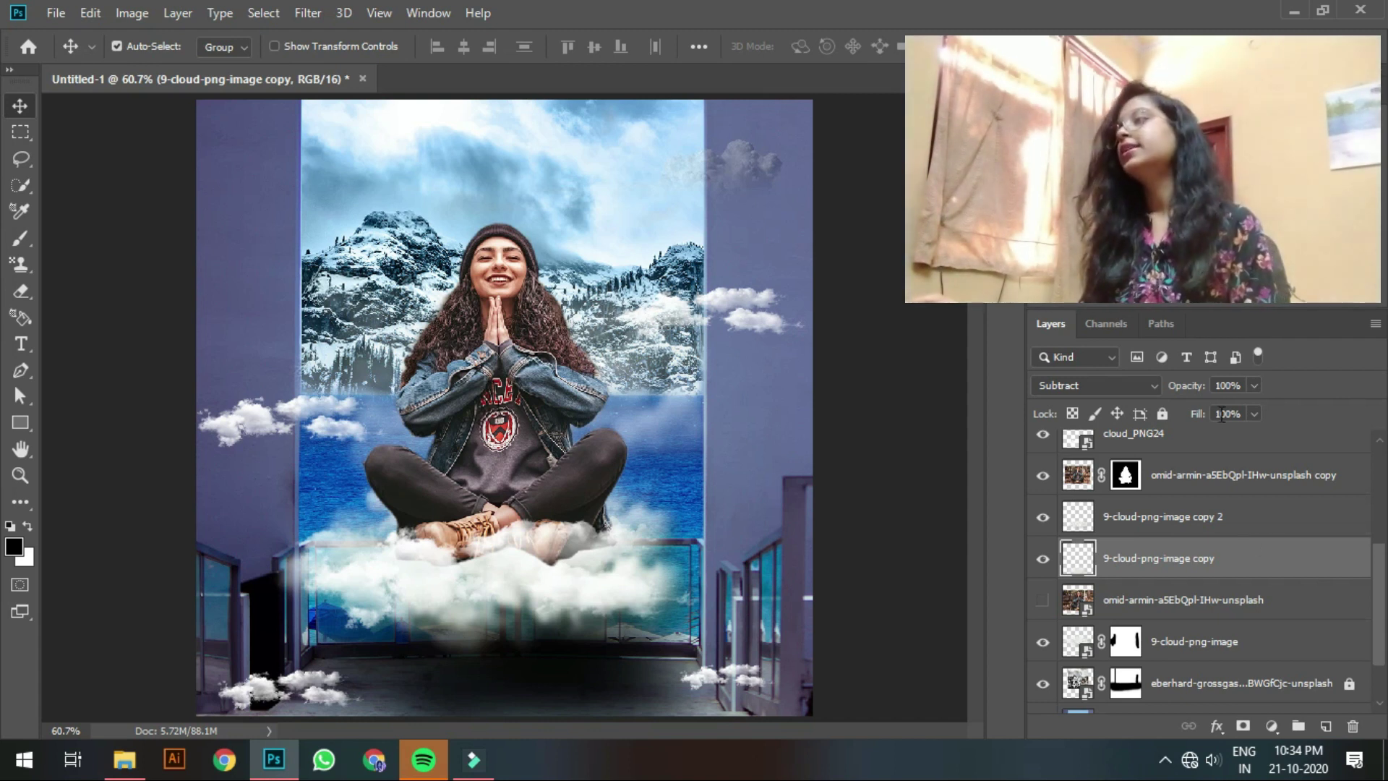
Step: Reduce the cloud shadow layer to 68% opacity and 72% fill, and move it slightly lower on the floor
mouse_move(1193, 386)
left_mouse_down()
mouse_move(1176, 388)
mouse_move(1182, 418)
mouse_move(1170, 418)
mouse_move(1189, 391)
left_mouse_up()
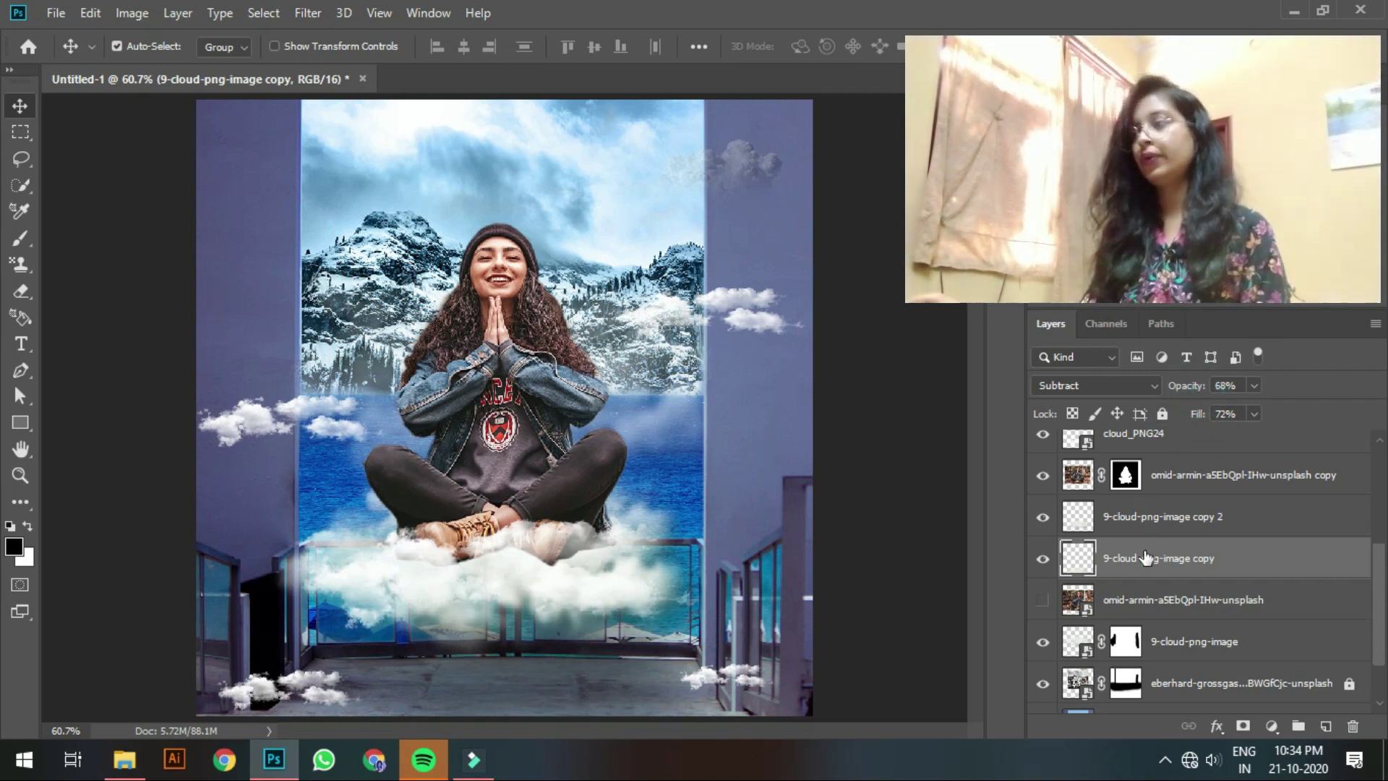
key("ctrl+t")
left_click_drag(518, 662, 521, 673)
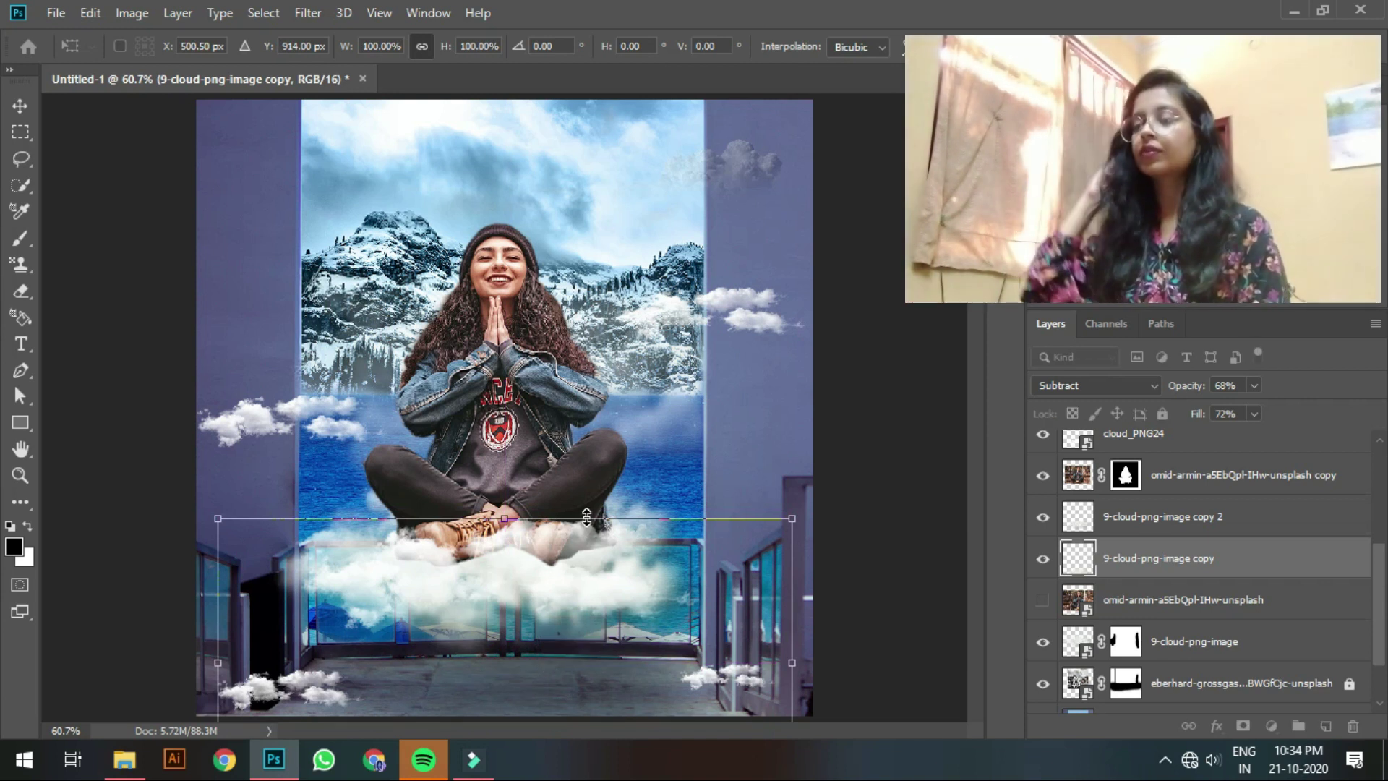
key("Return")
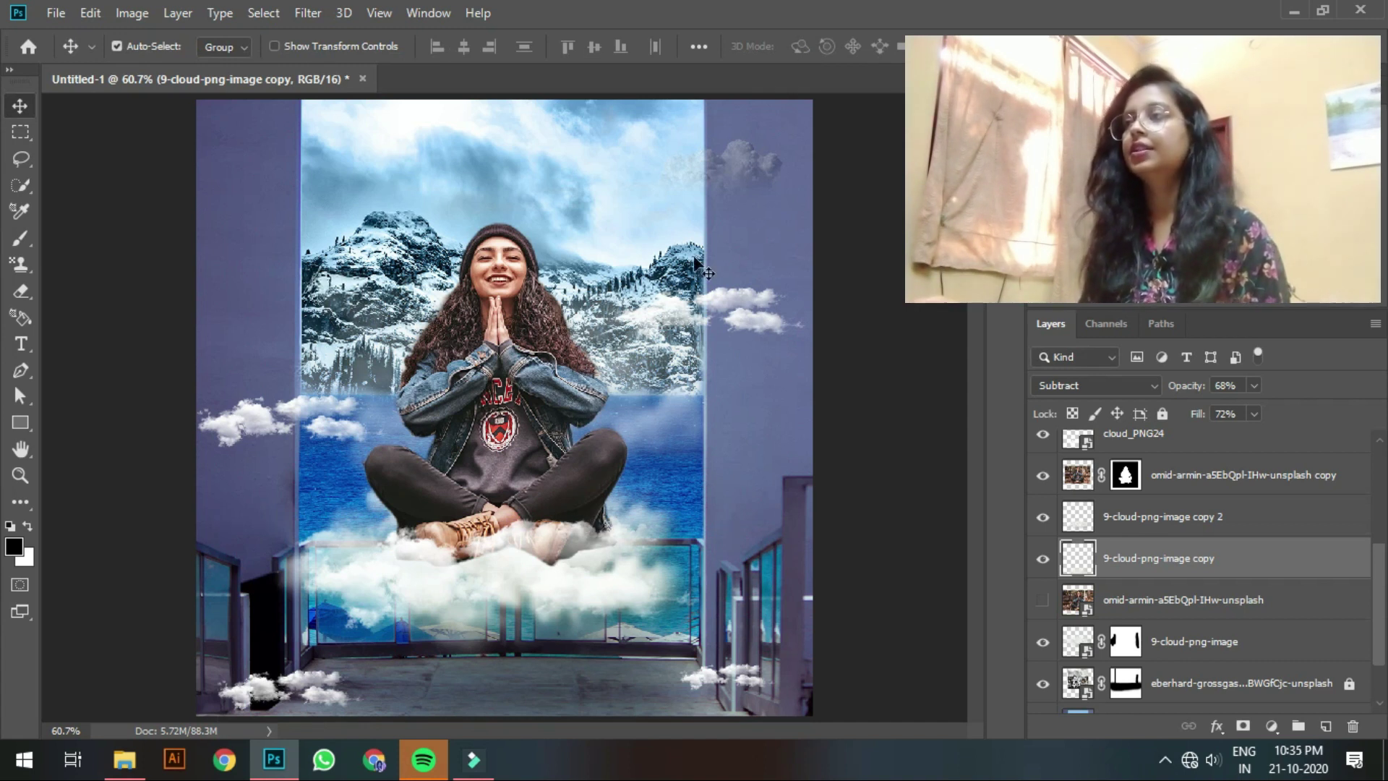
Step: Move the cloud-8120 cloud onto the mountains beside the woman's head, and place a 3.39% copy of the right wall's cloud beside her knee
left_click(749, 156)
left_click_drag(749, 156, 662, 241)
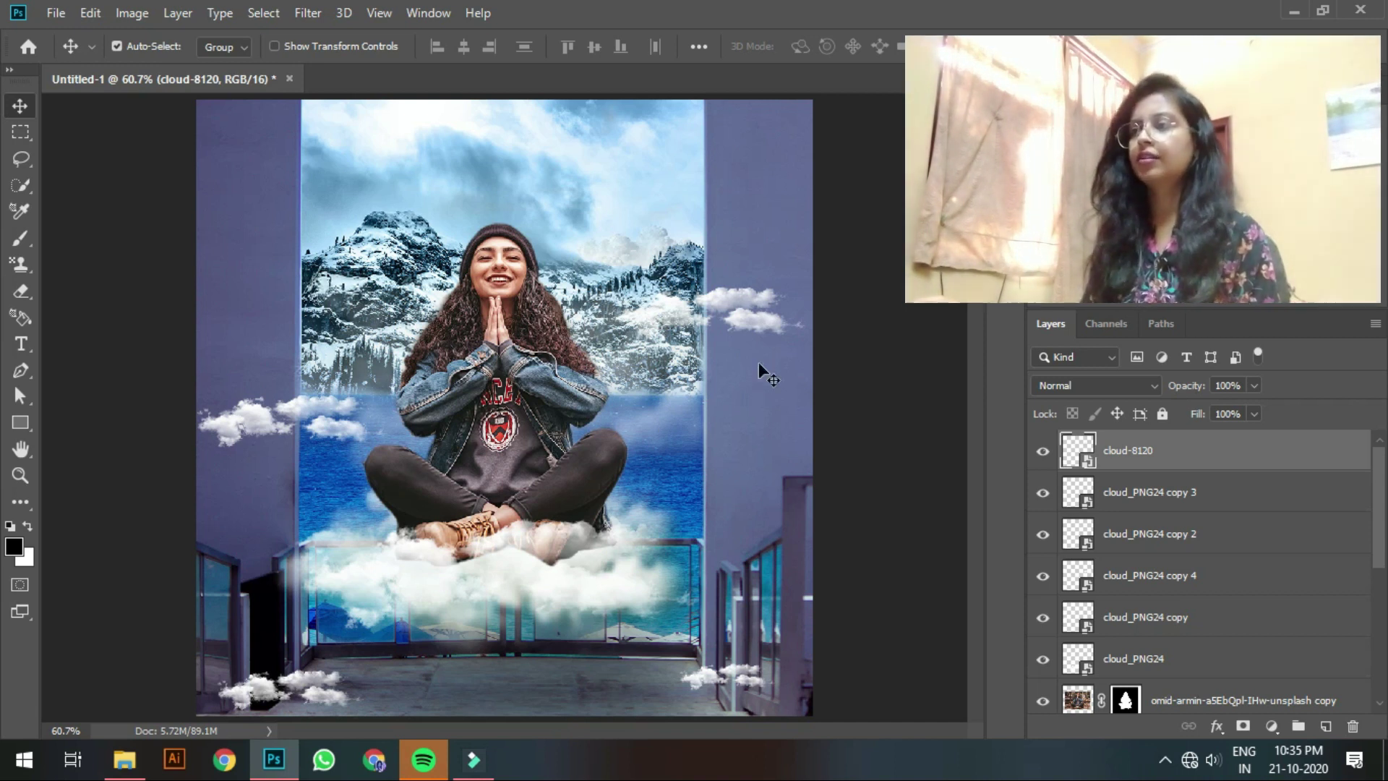
left_click(747, 298)
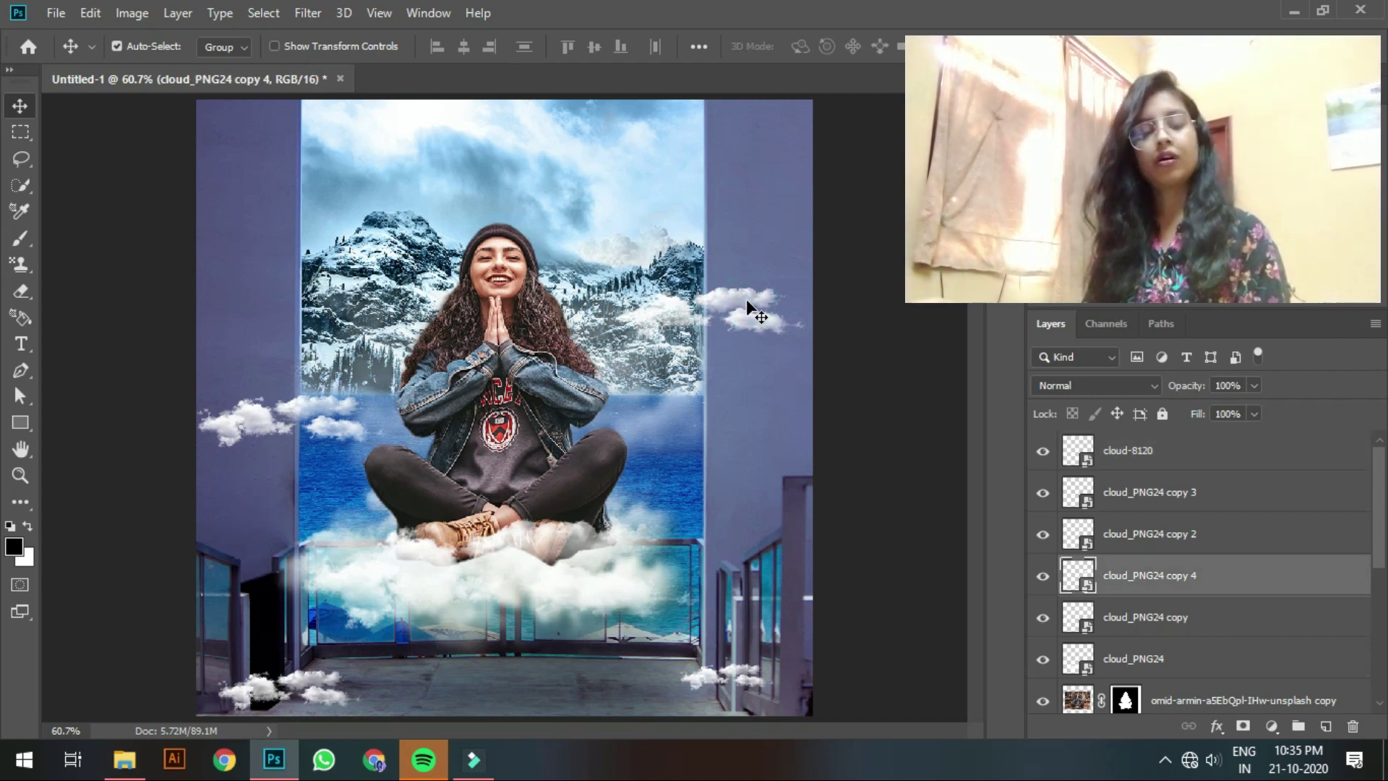
left_click_drag(746, 297, 765, 470)
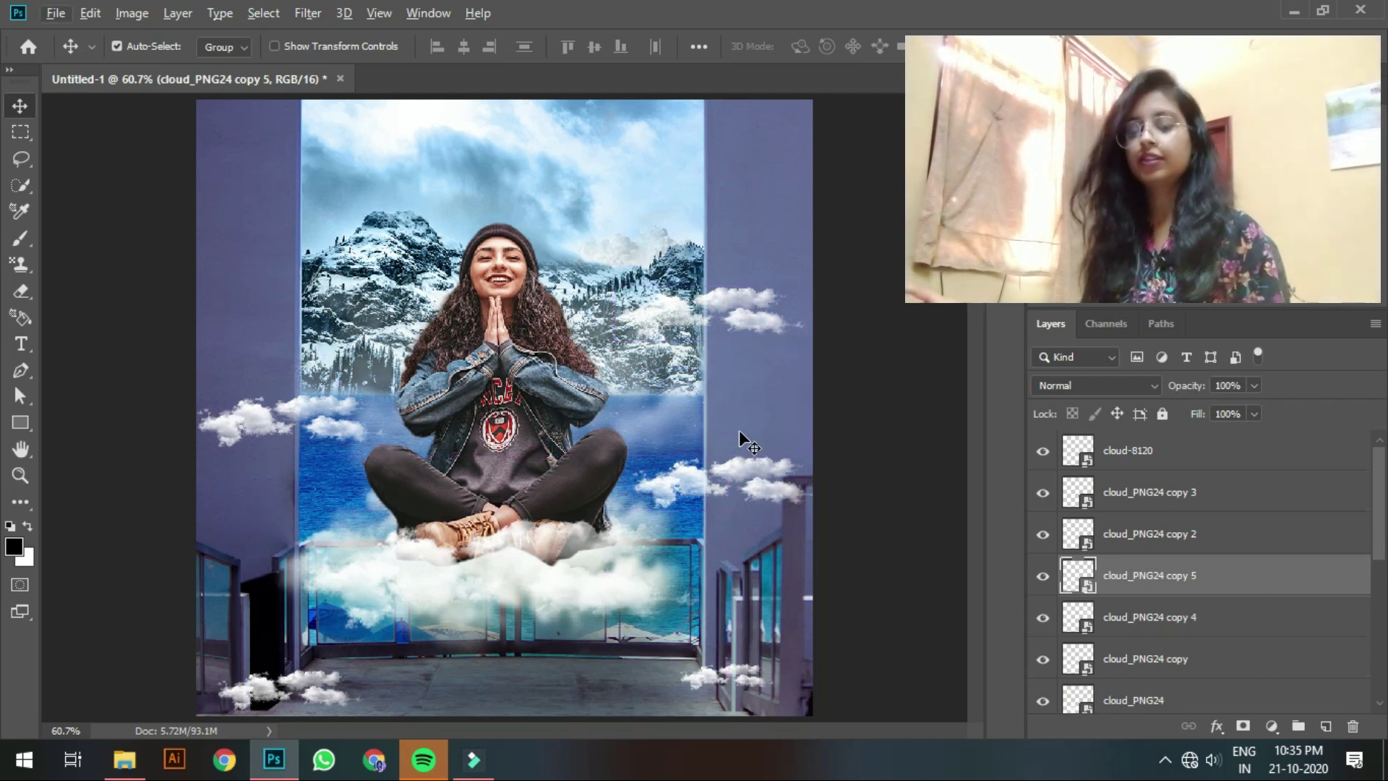
key("ctrl+t")
left_click_drag(823, 430, 701, 467)
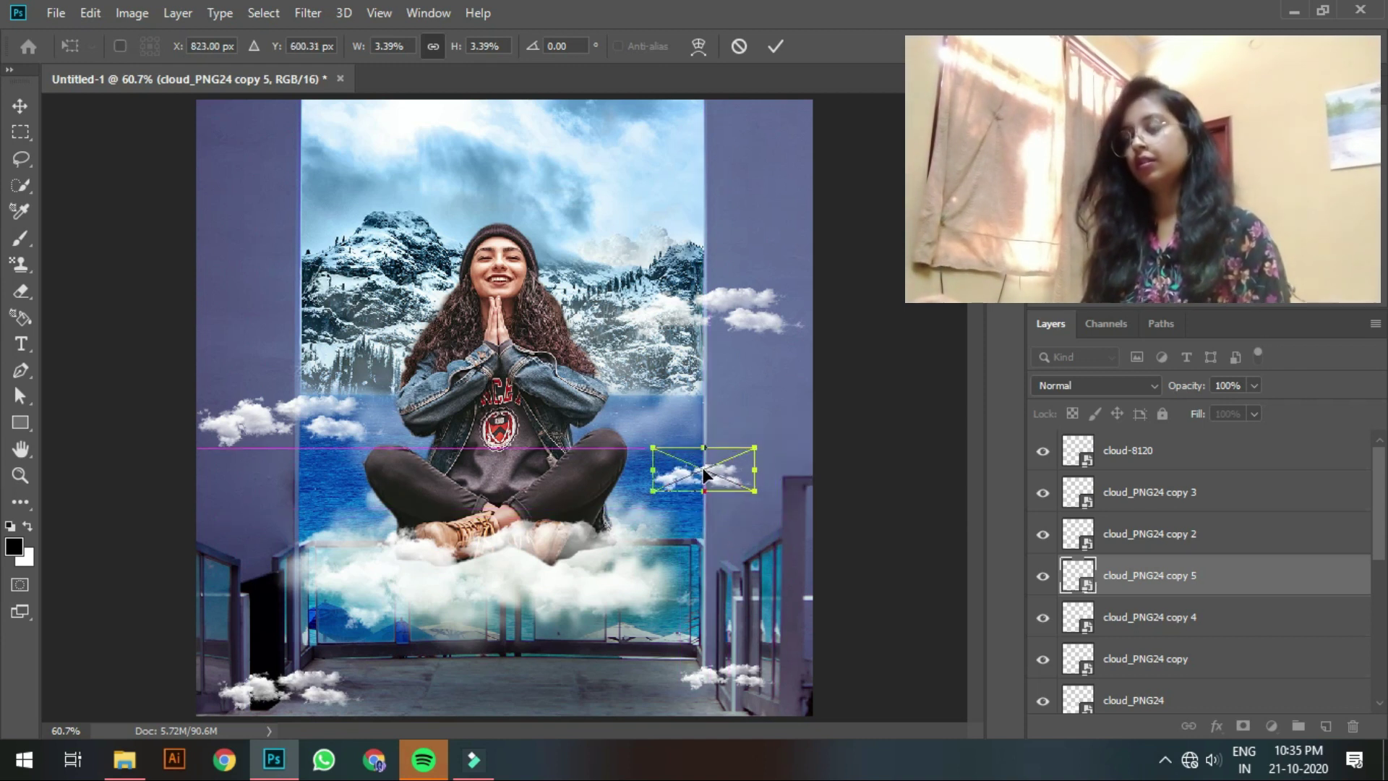
key("Return")
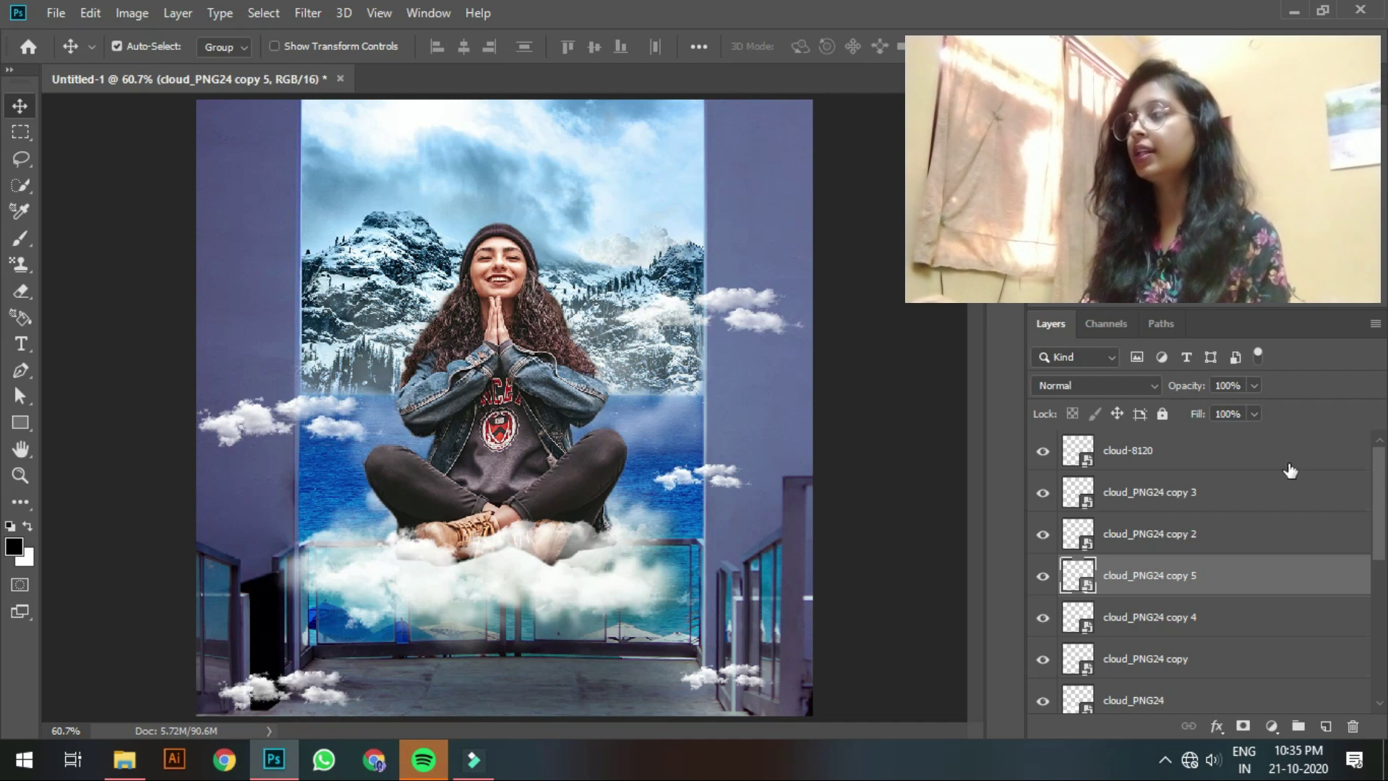
Step: Unlock the snowy mountain photo layer and the balcony sea-view photo layer
left_click_drag(1379, 494, 1380, 669)
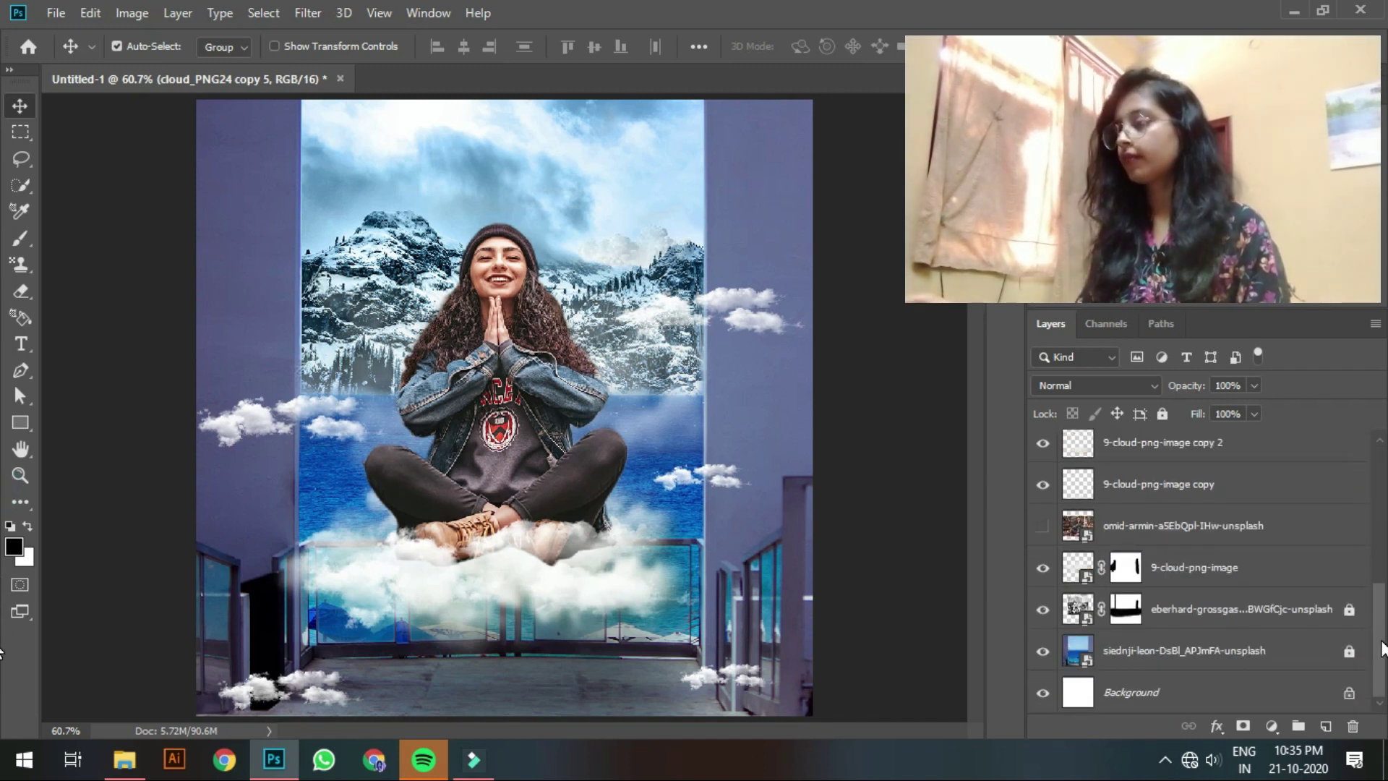
left_click(1079, 605)
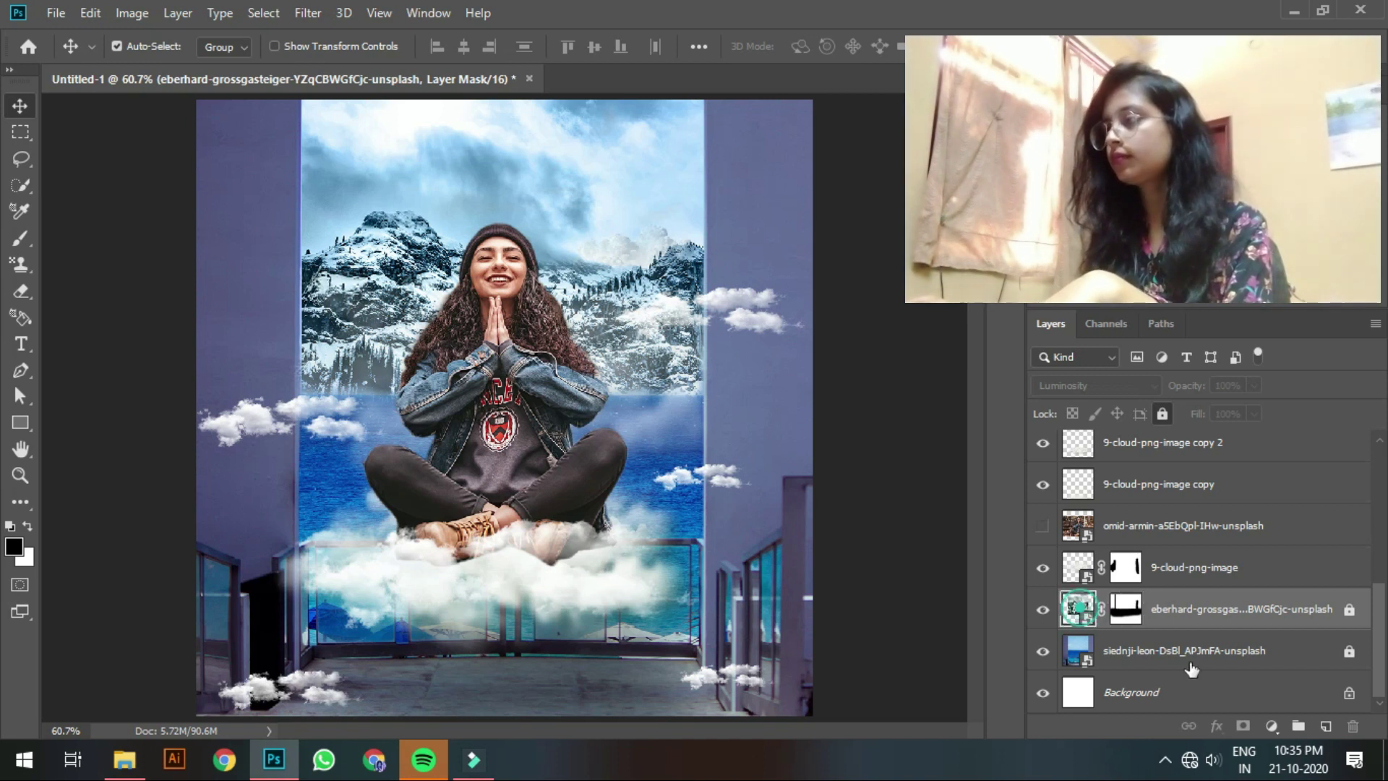
left_click(1086, 605)
left_click(1274, 726)
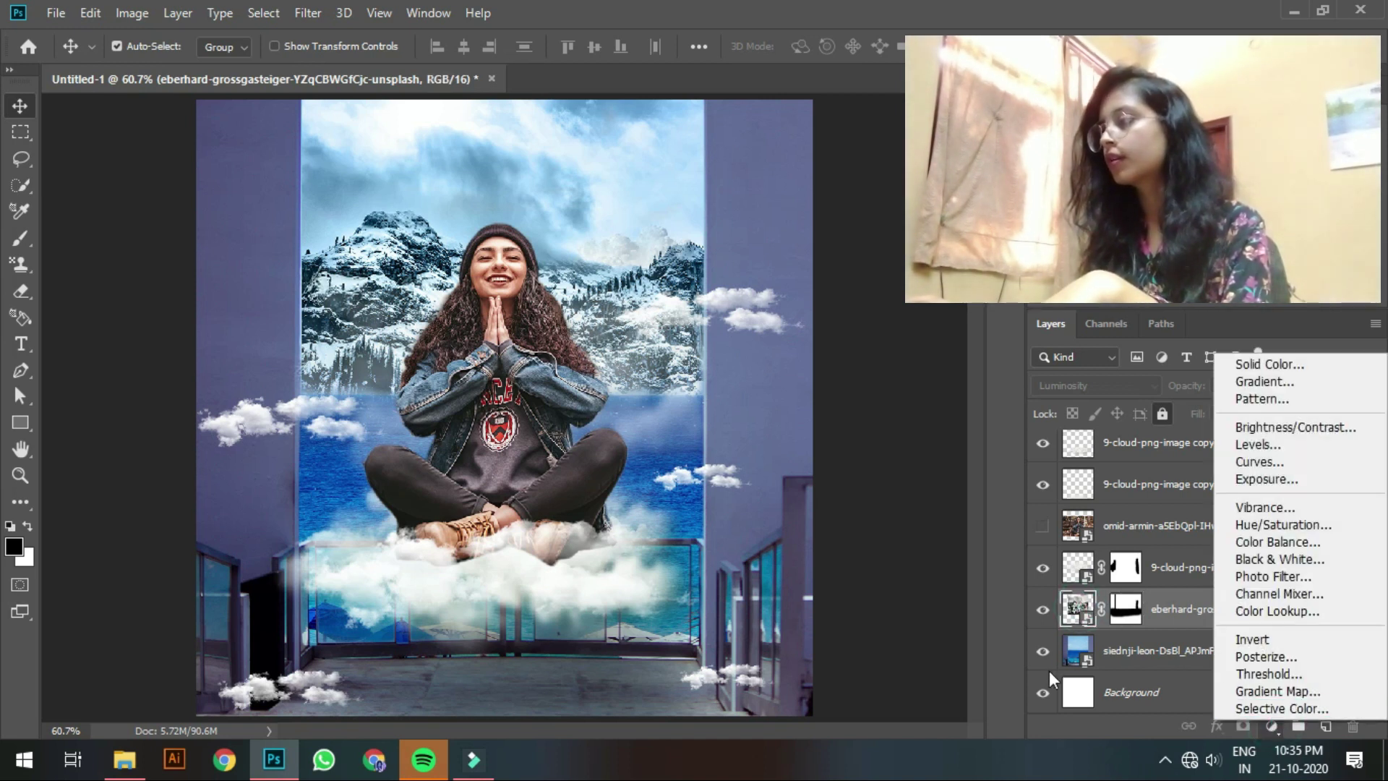
key("Escape")
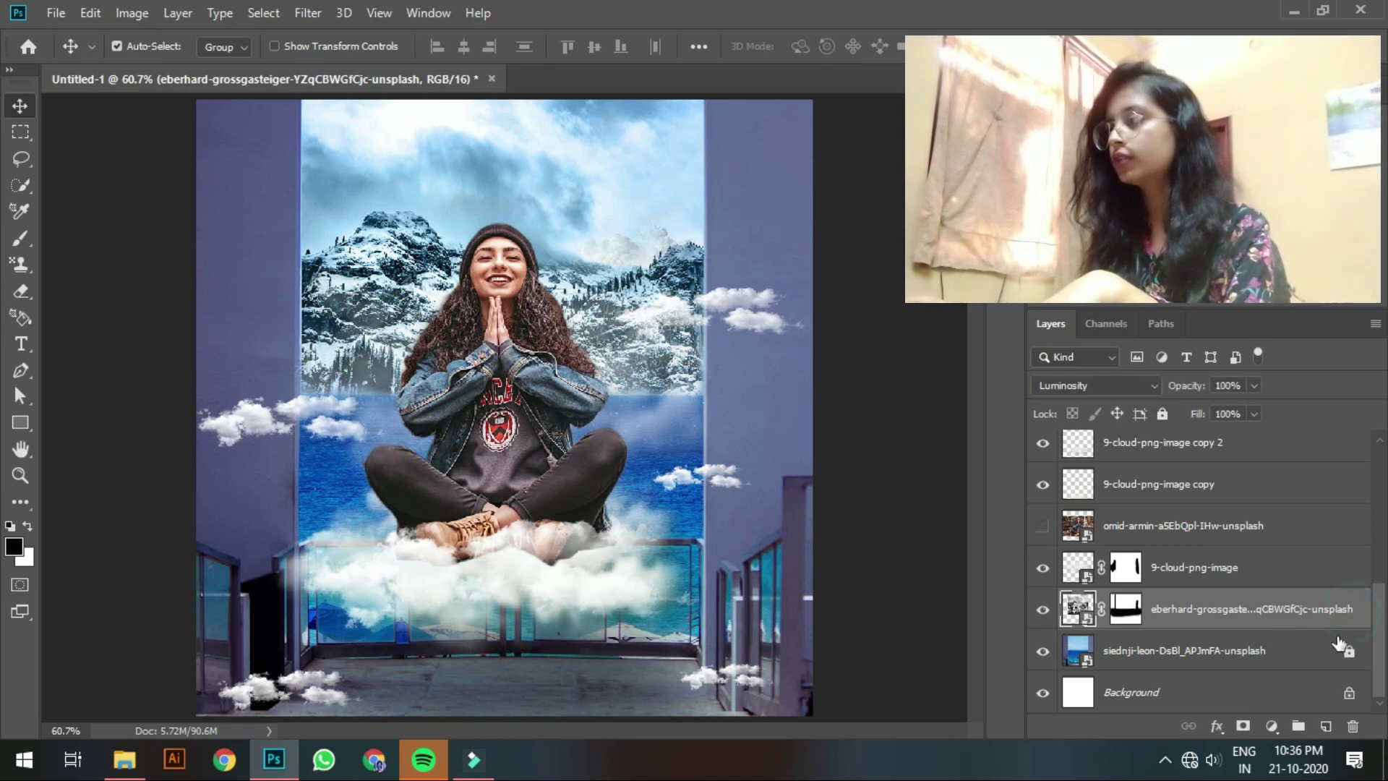
left_click(1349, 652)
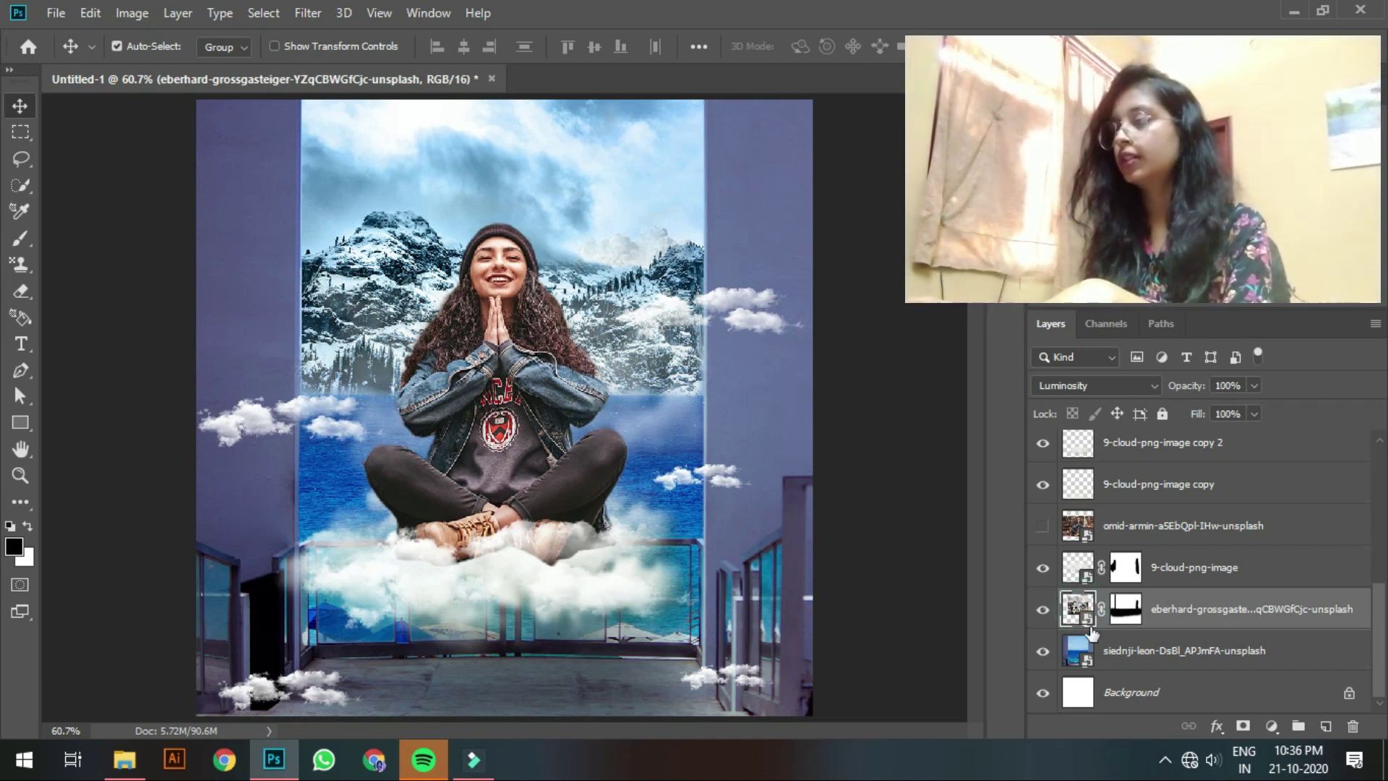
Step: Add a Brightness/Contrast adjustment above the mountain photo layer and raise both brightness and contrast slightly
left_click(1272, 725)
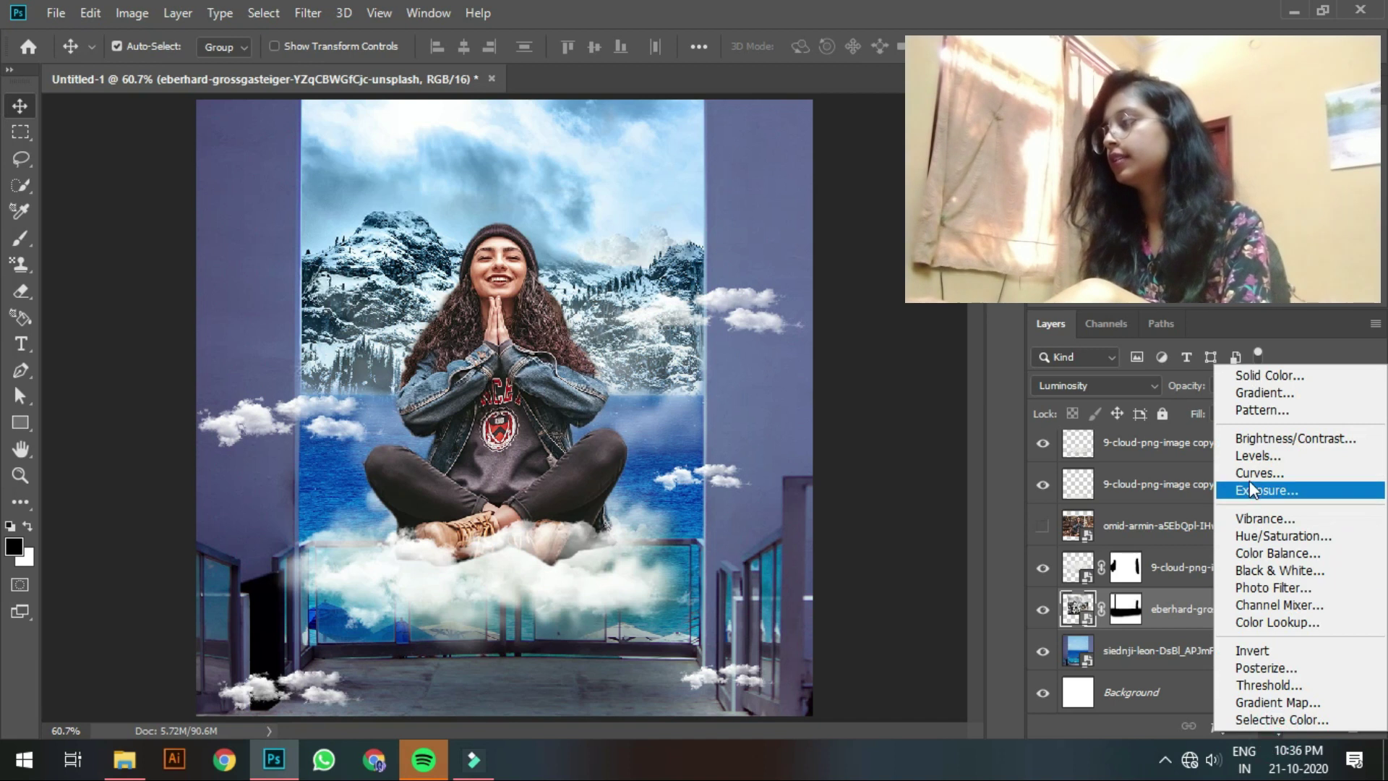
left_click(1267, 441)
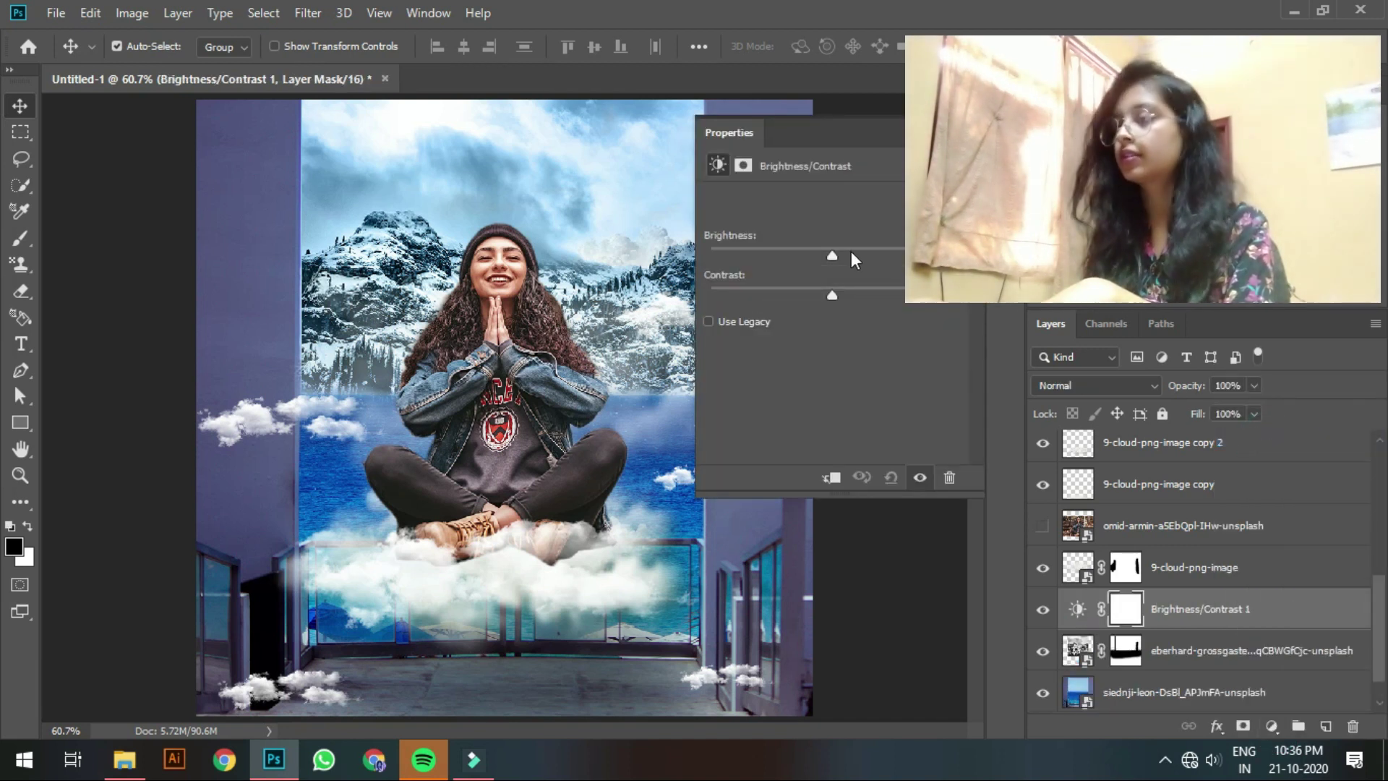
left_click_drag(829, 256, 799, 260)
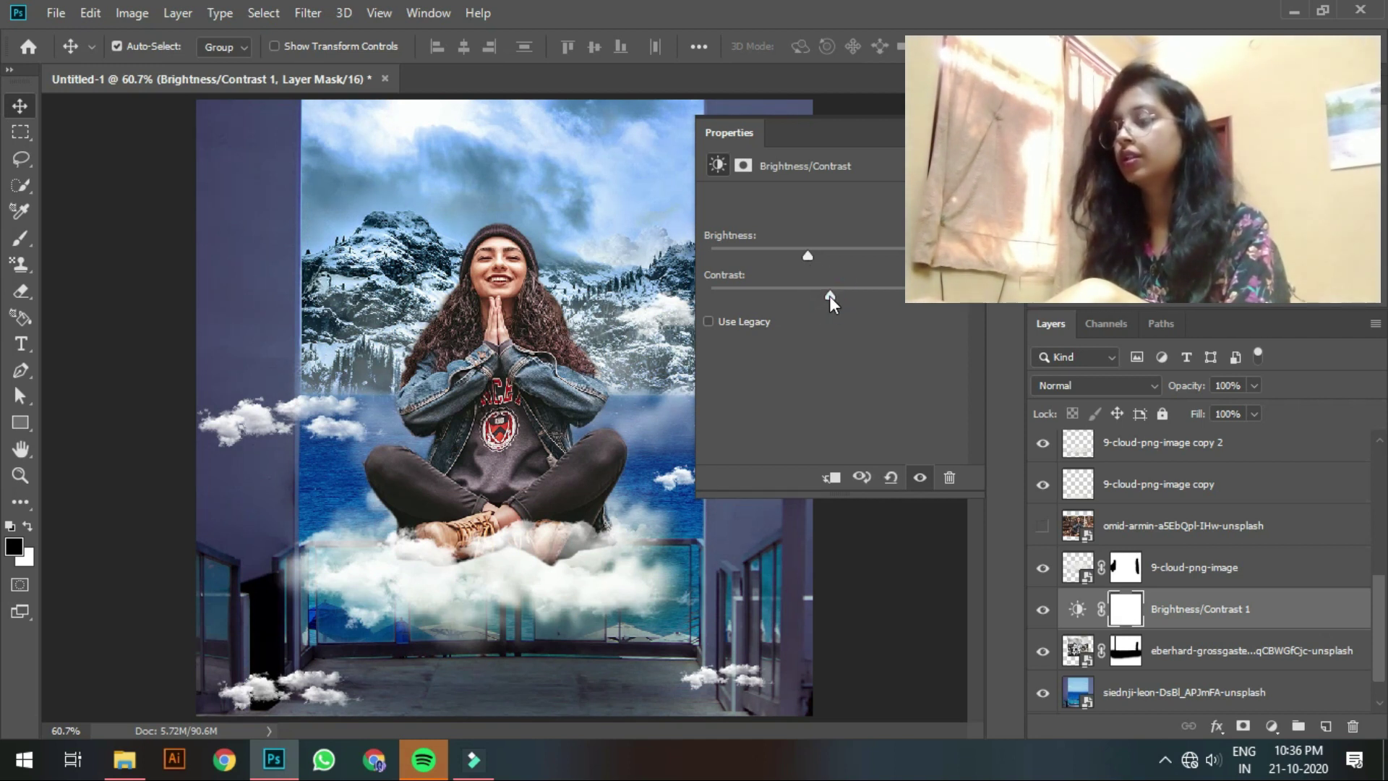
left_click_drag(824, 296, 857, 297)
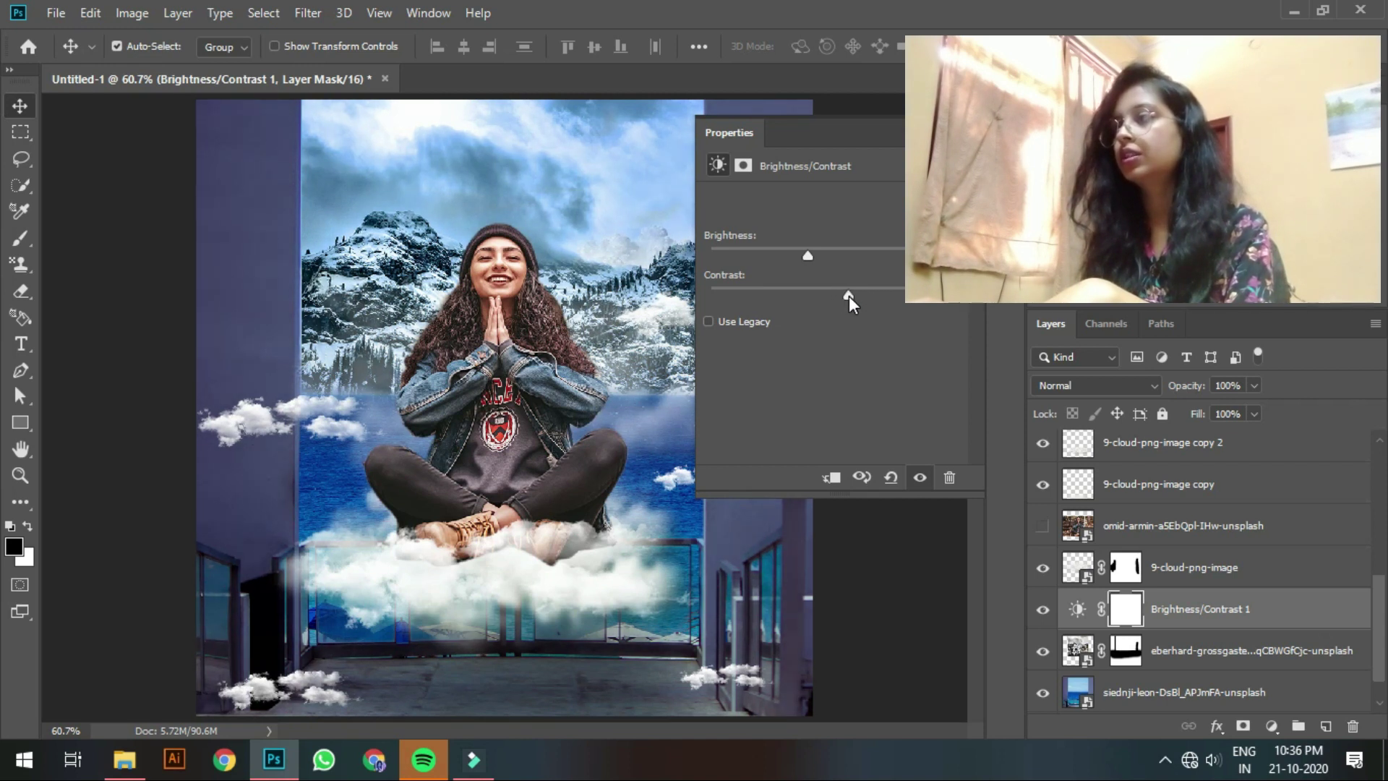
left_click_drag(807, 256, 841, 254)
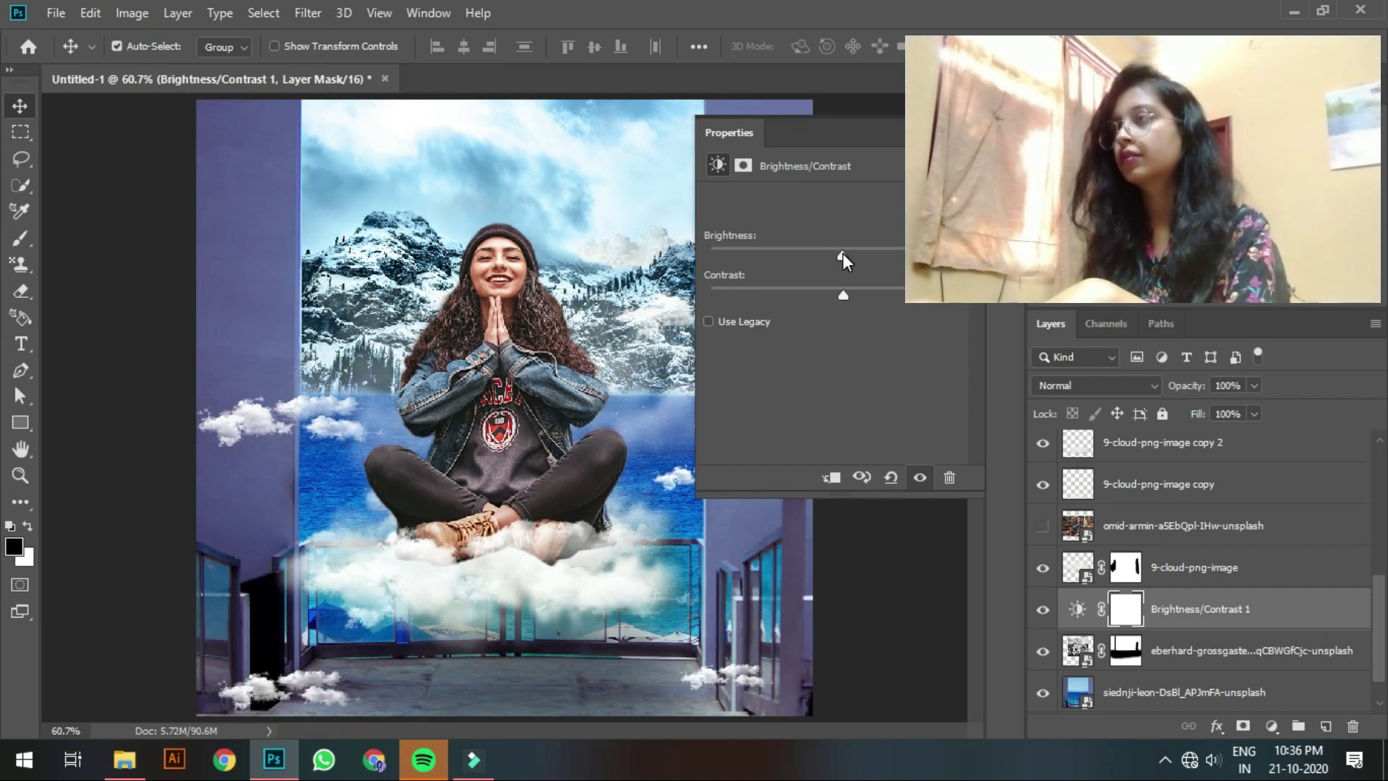
Step: Raise the brightness of the Brightness/Contrast adjustment slightly further
left_click_drag(848, 254, 852, 255)
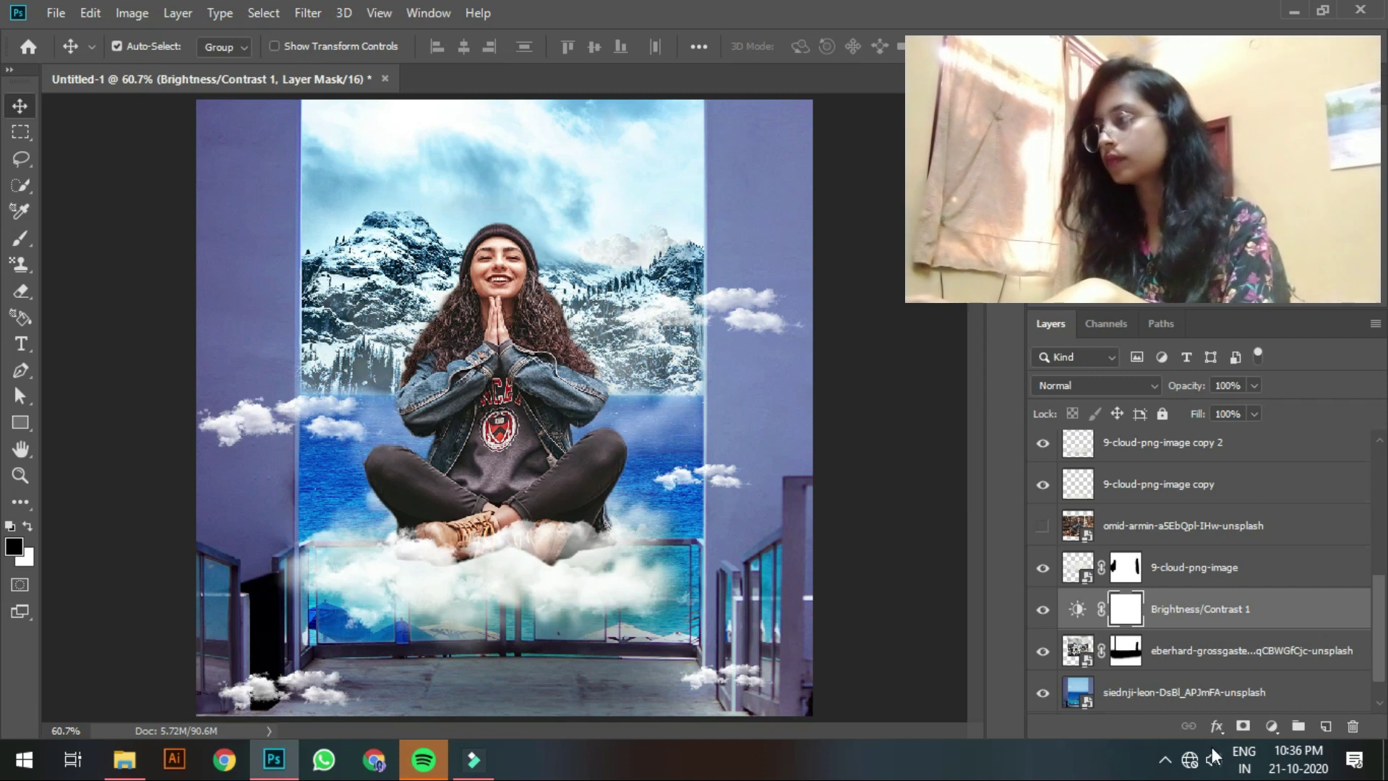
left_click(1243, 726)
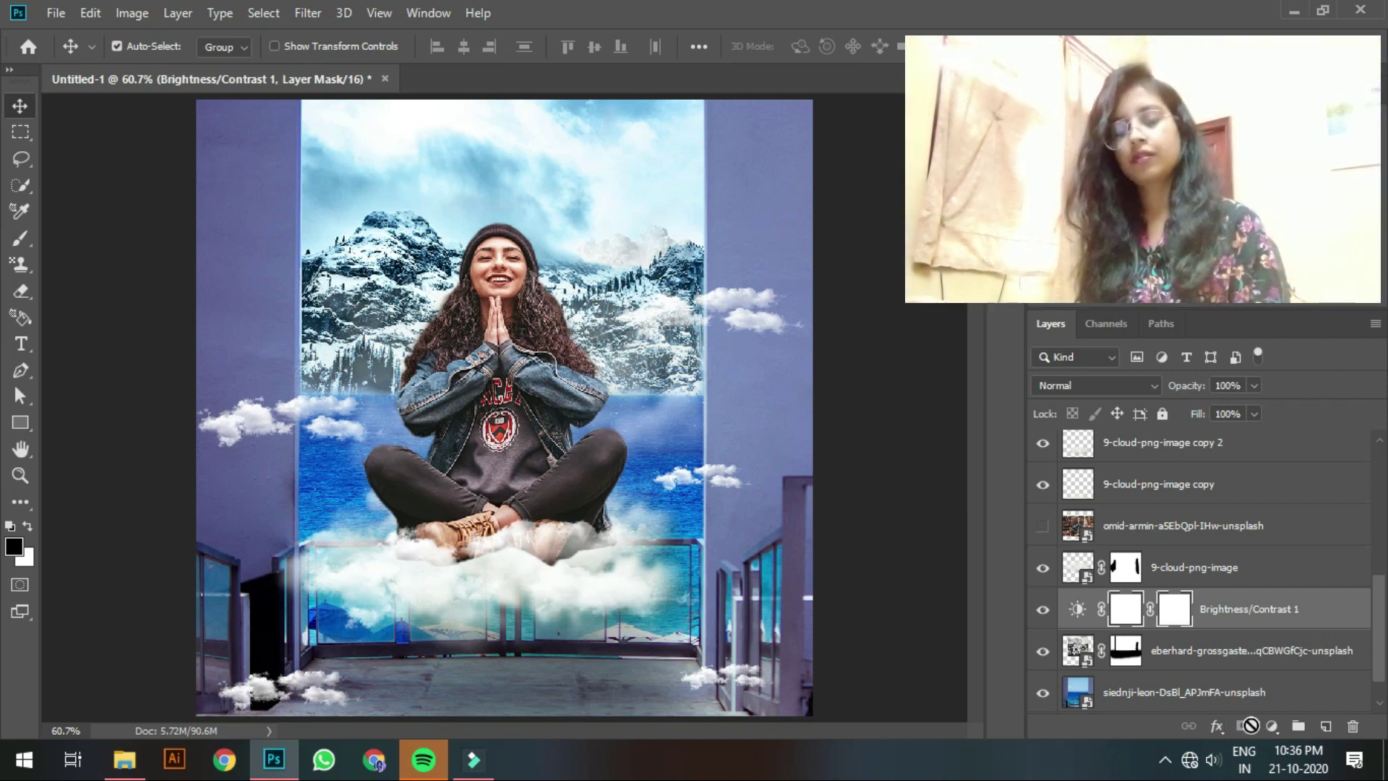
right_click(1169, 610)
left_click(1222, 650)
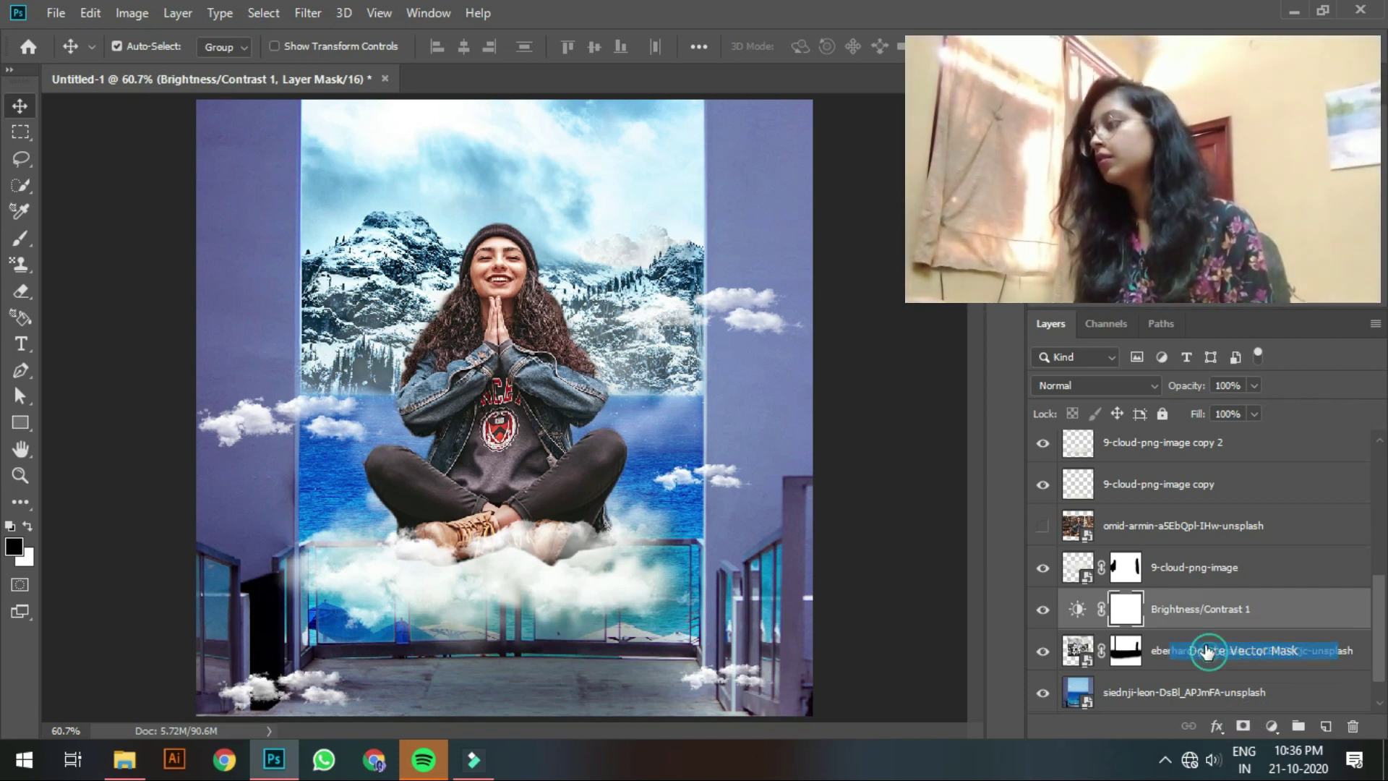
left_click(1271, 726)
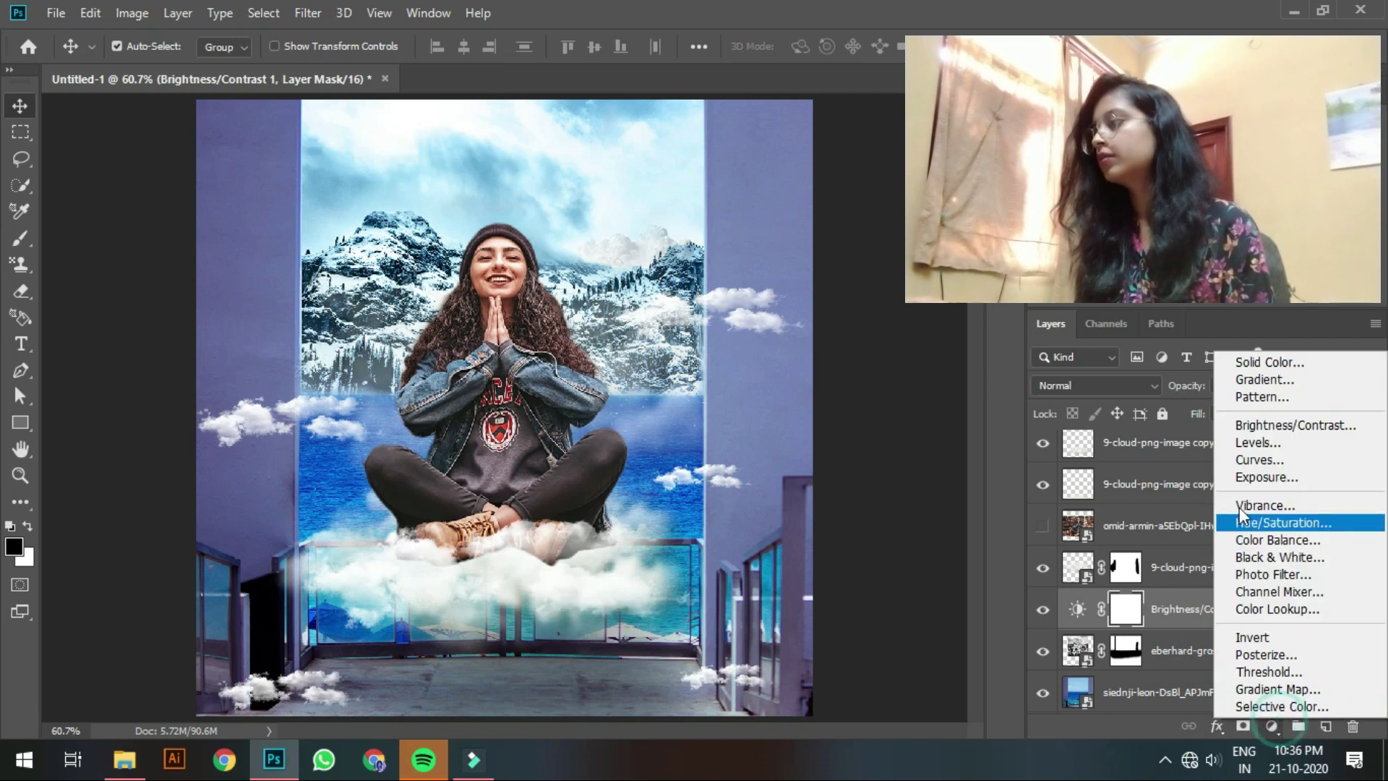
left_click(1277, 426)
left_click(950, 477)
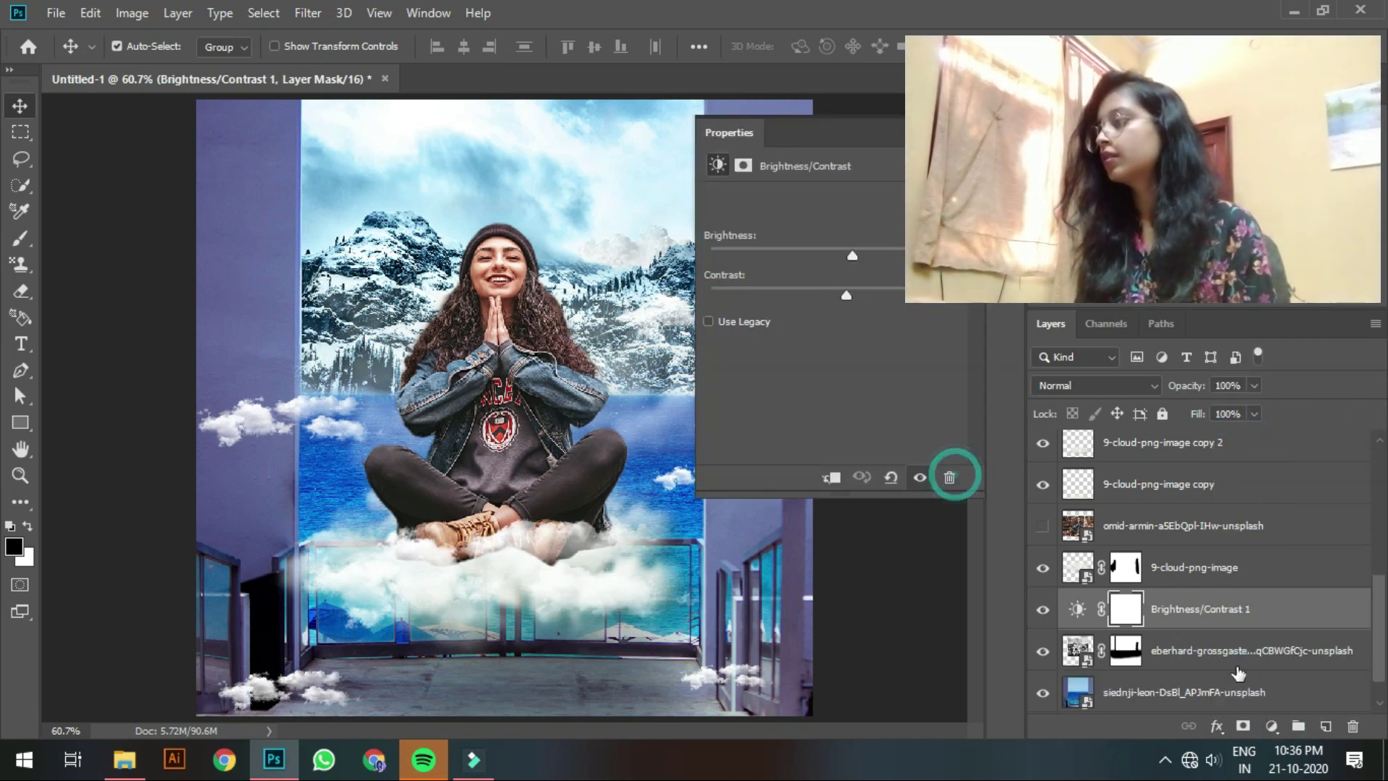
Step: Add a Levels adjustment above the Brightness/Contrast layer with the shadow input at 17 and midtones at 0.82
left_click(1271, 726)
left_click(1229, 446)
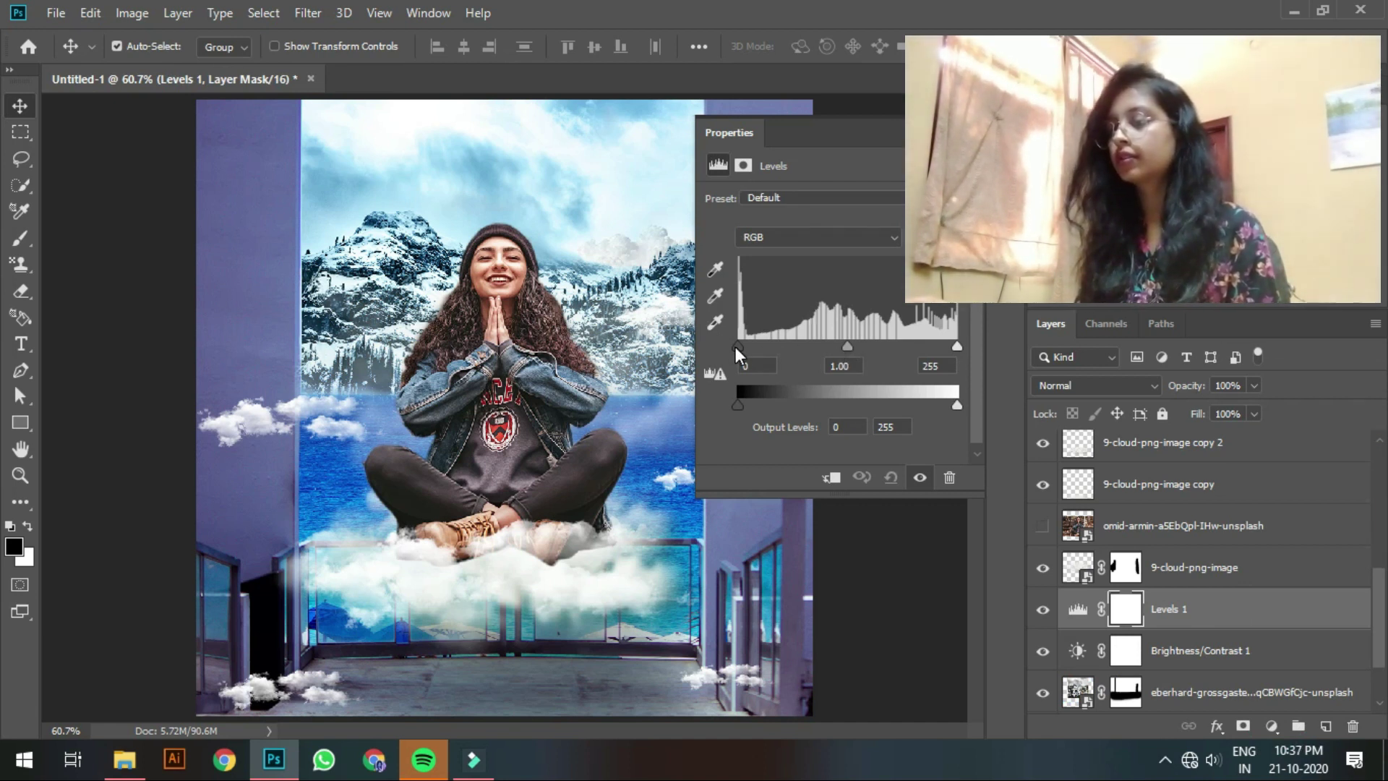
left_click_drag(735, 345, 752, 342)
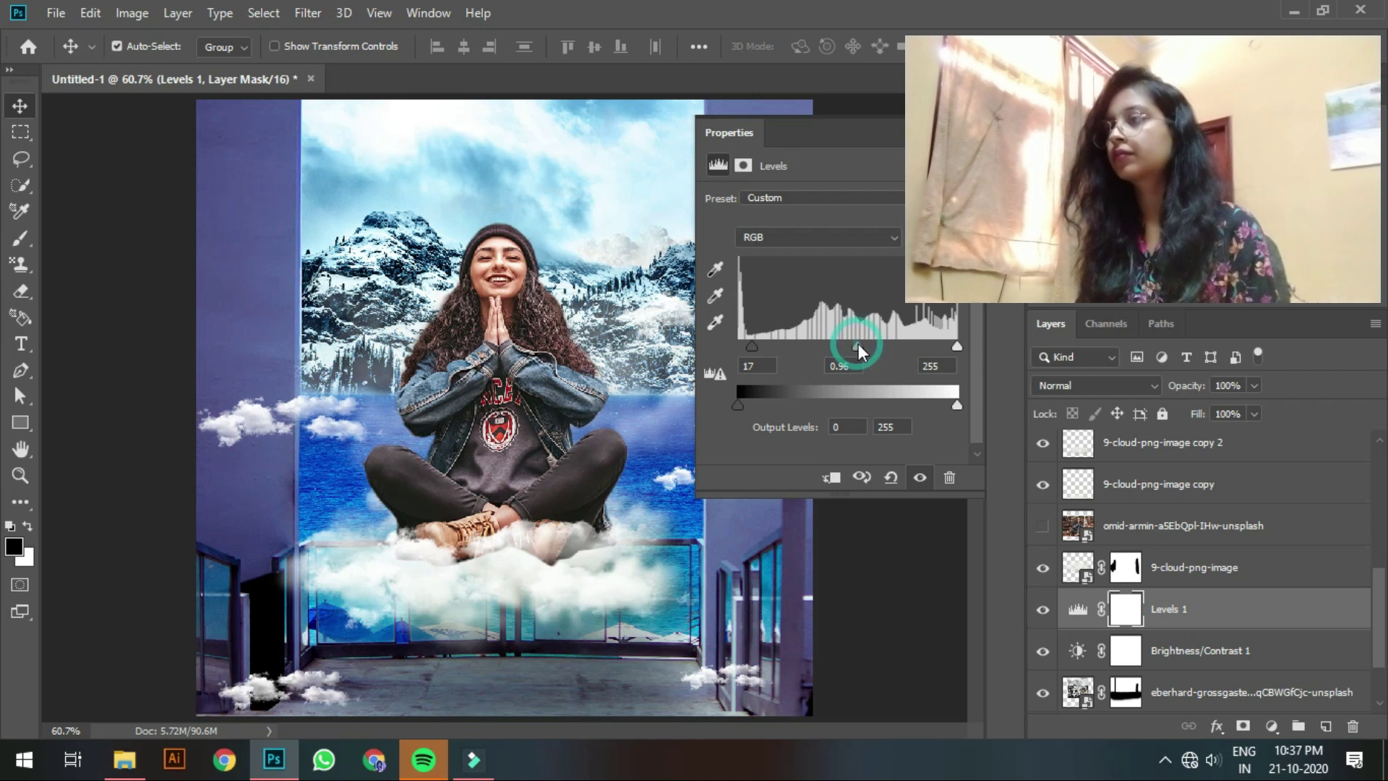
left_click_drag(861, 344, 864, 346)
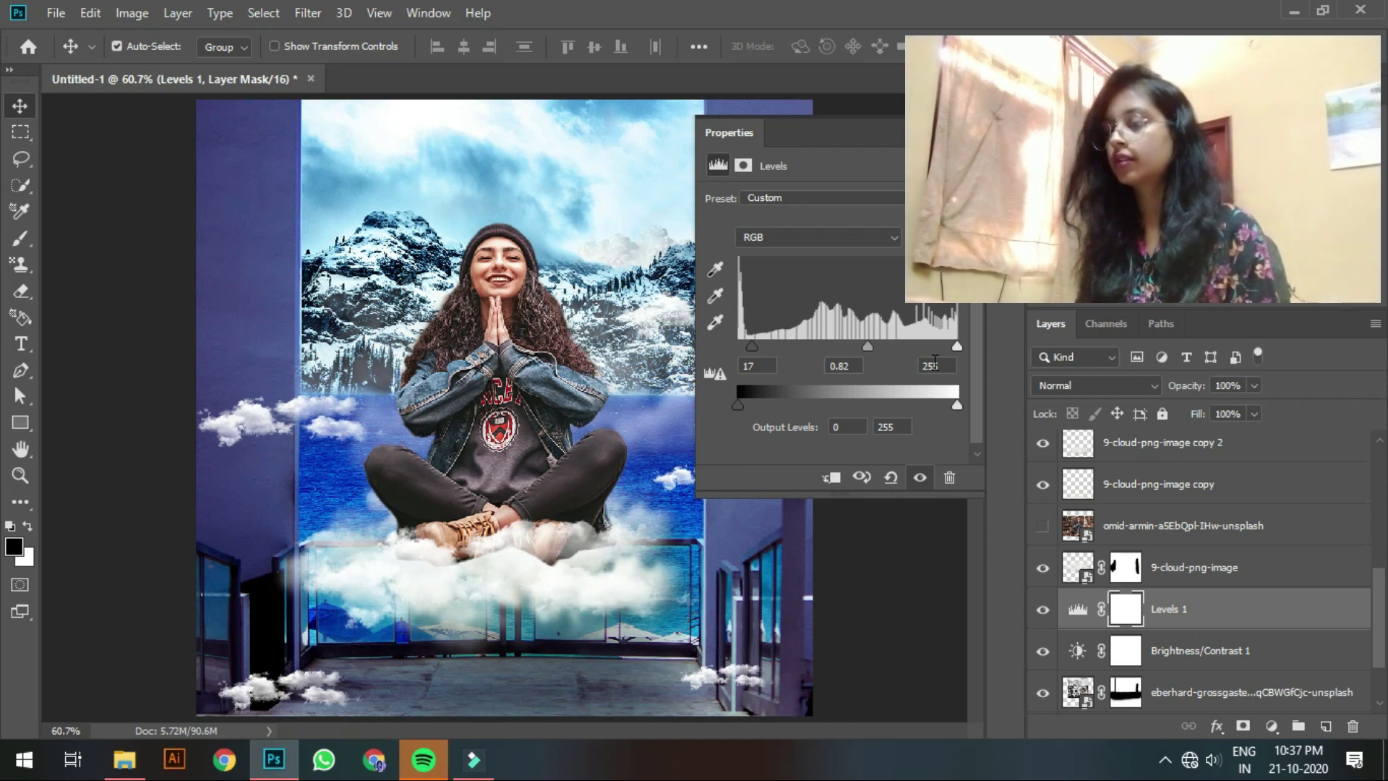
Step: Add a Color Lookup adjustment above the Levels layer using the NightFromDay.CUBE 3D LUT
left_click(1271, 725)
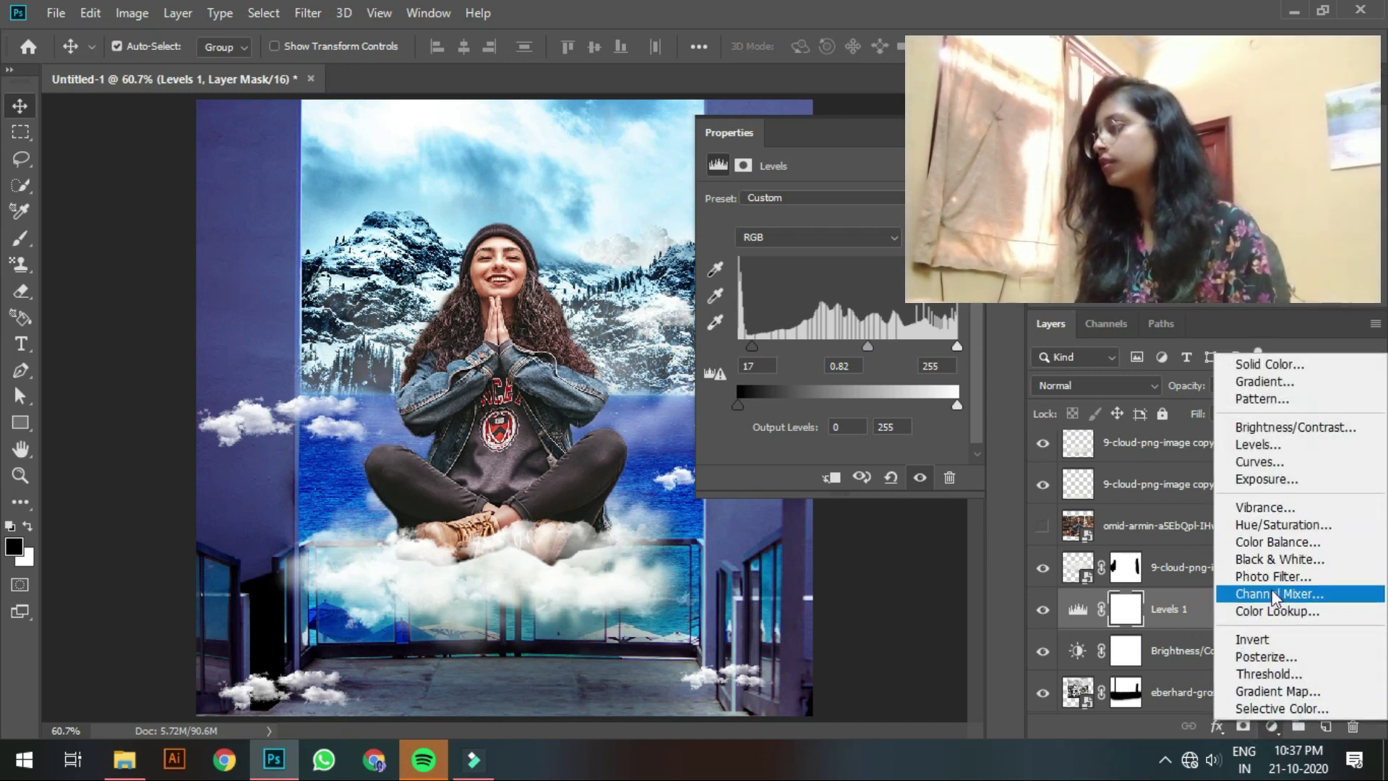
left_click(1272, 609)
left_click(831, 200)
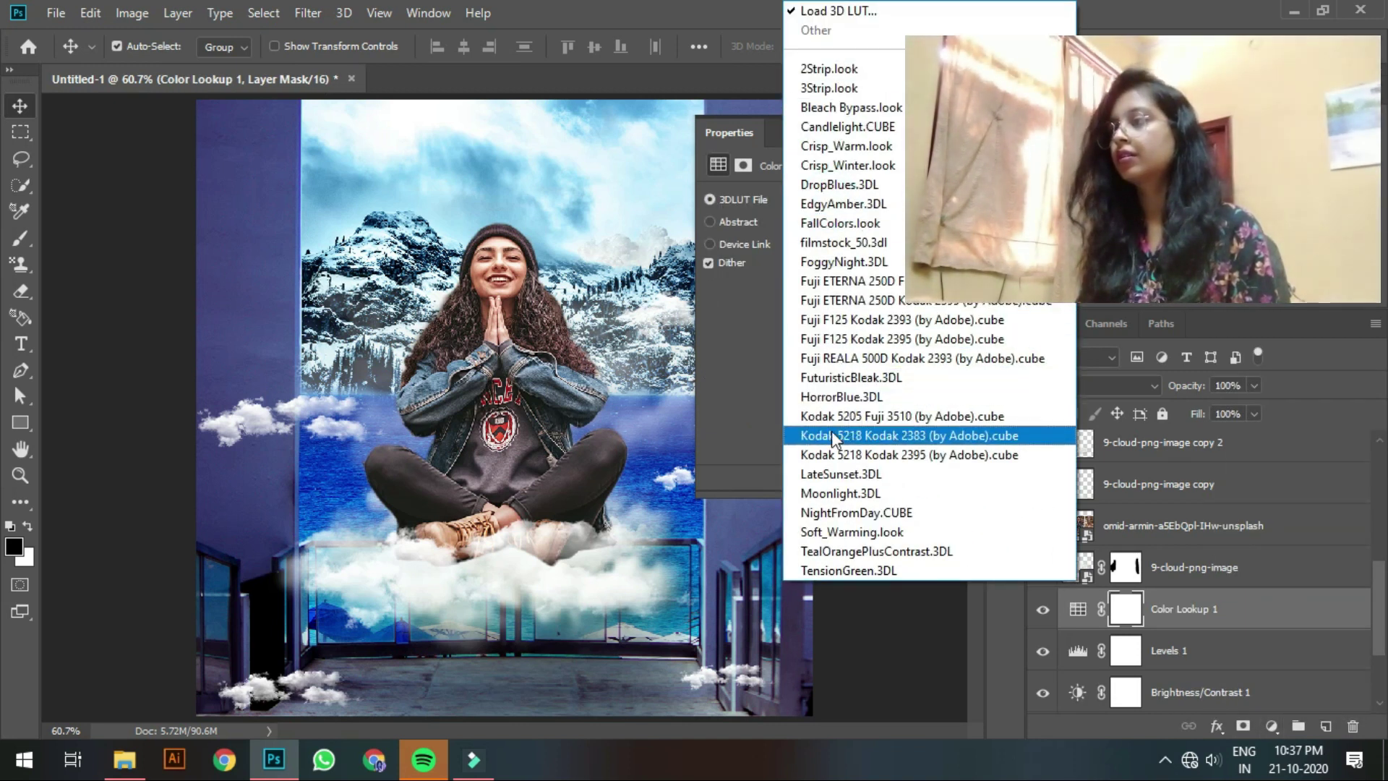
left_click(834, 512)
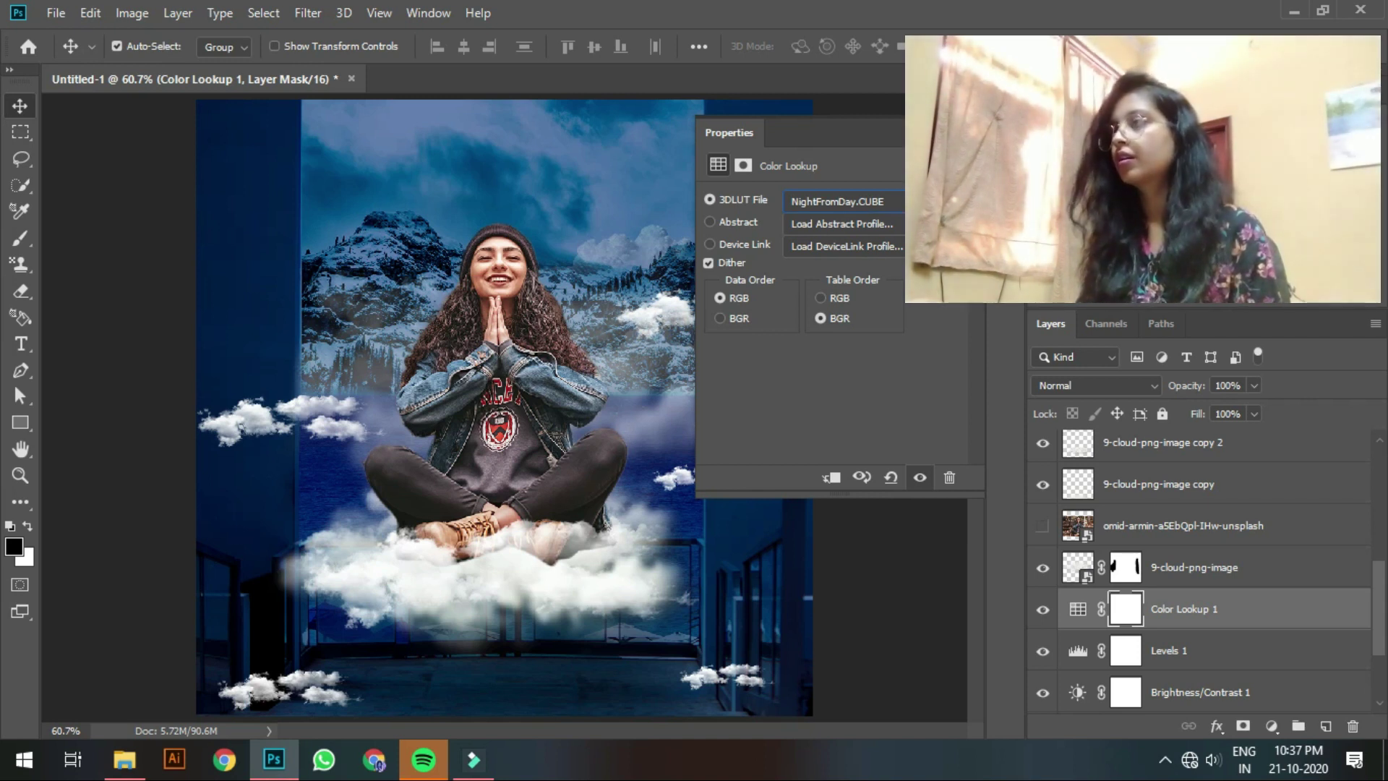
Step: Reduce the Color Lookup layer to 62% opacity and 52% fill, keeping the Normal blend mode
left_click(1089, 374)
left_click(1061, 388)
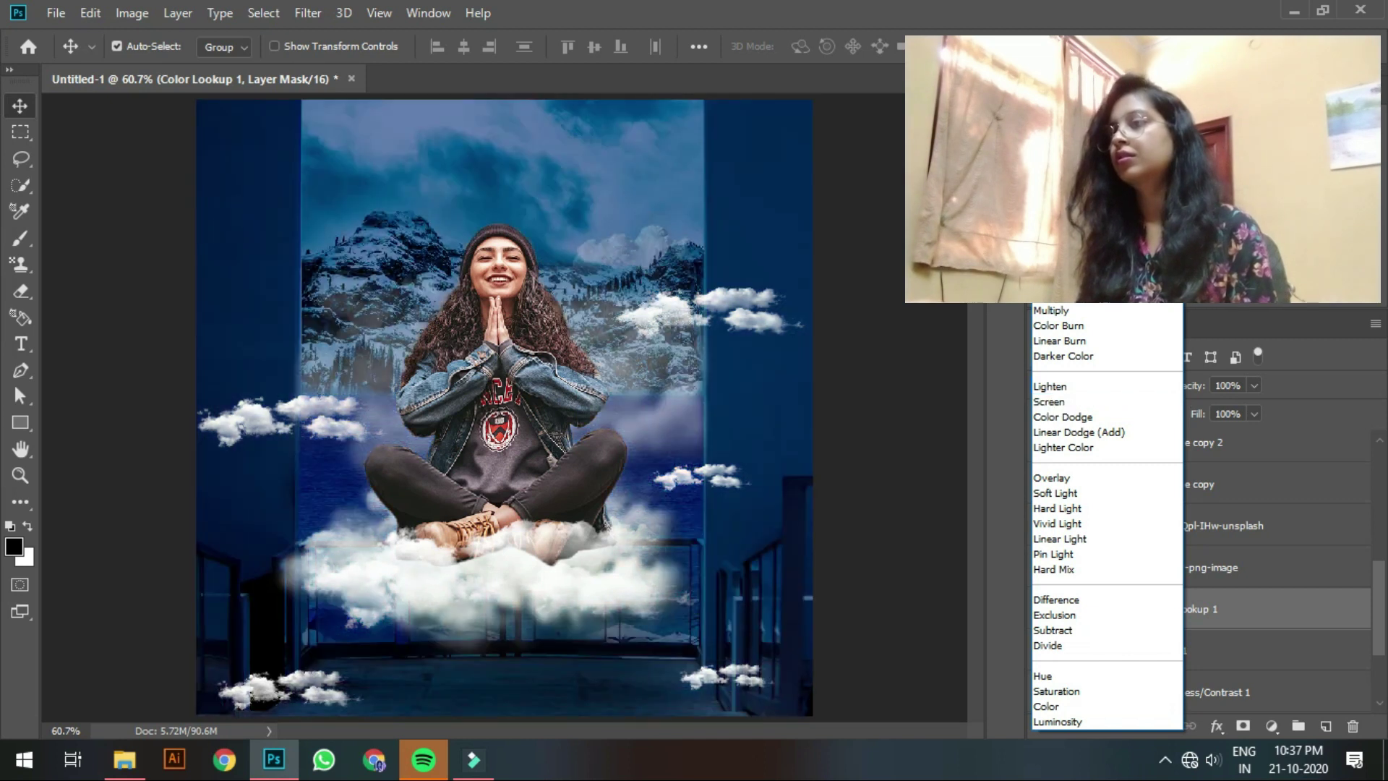
key("Escape")
left_click_drag(1185, 385, 1168, 416)
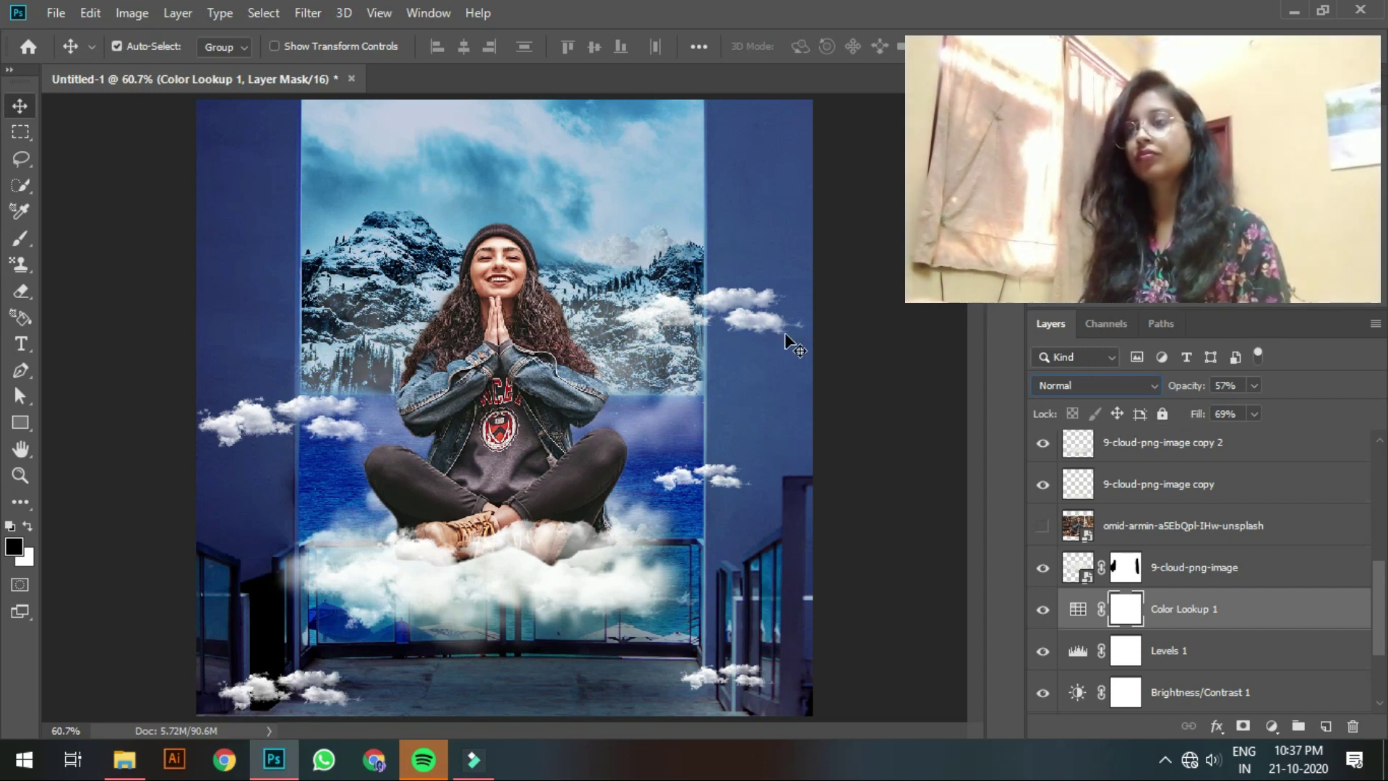
scroll(1088, 547, "down", 1)
left_click(1088, 547)
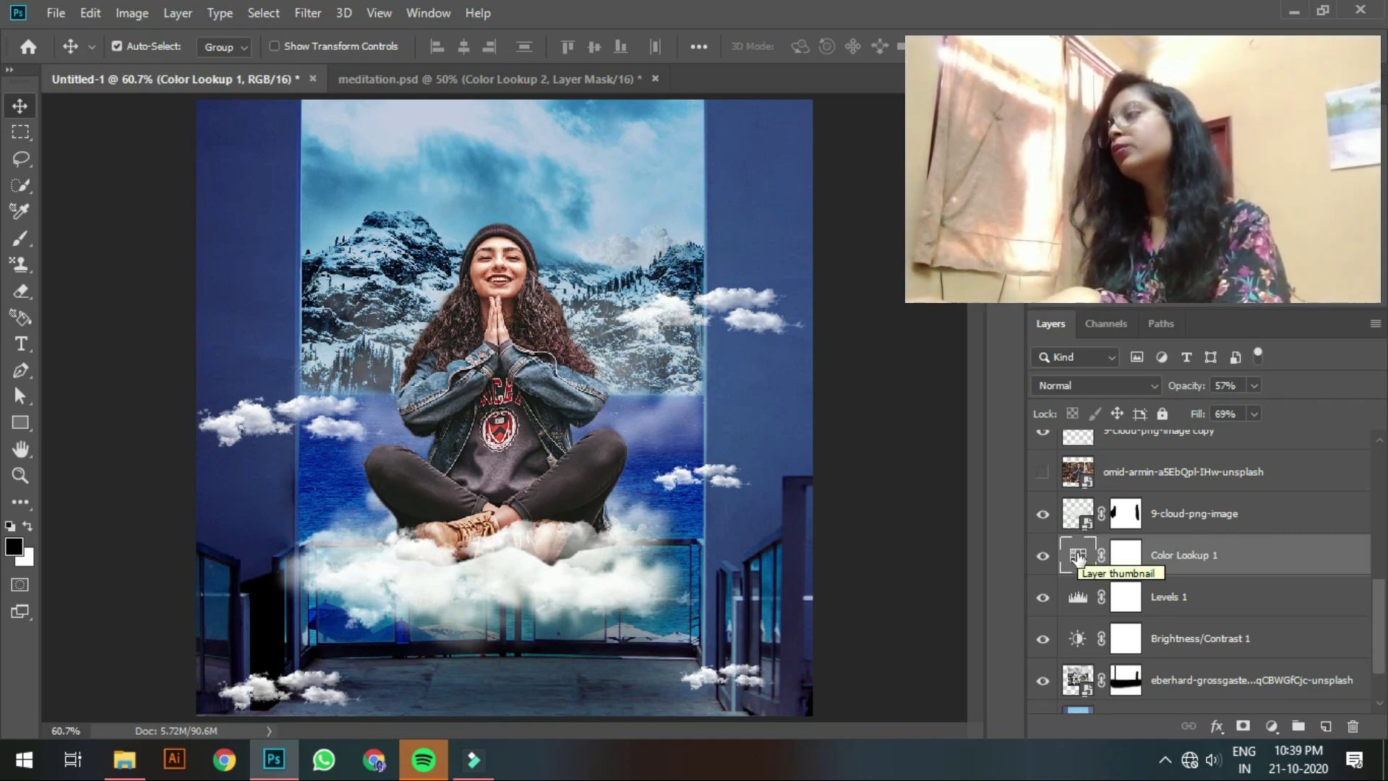
mouse_move(1202, 387)
left_mouse_down()
mouse_move(1190, 421)
mouse_move(1206, 391)
left_mouse_up()
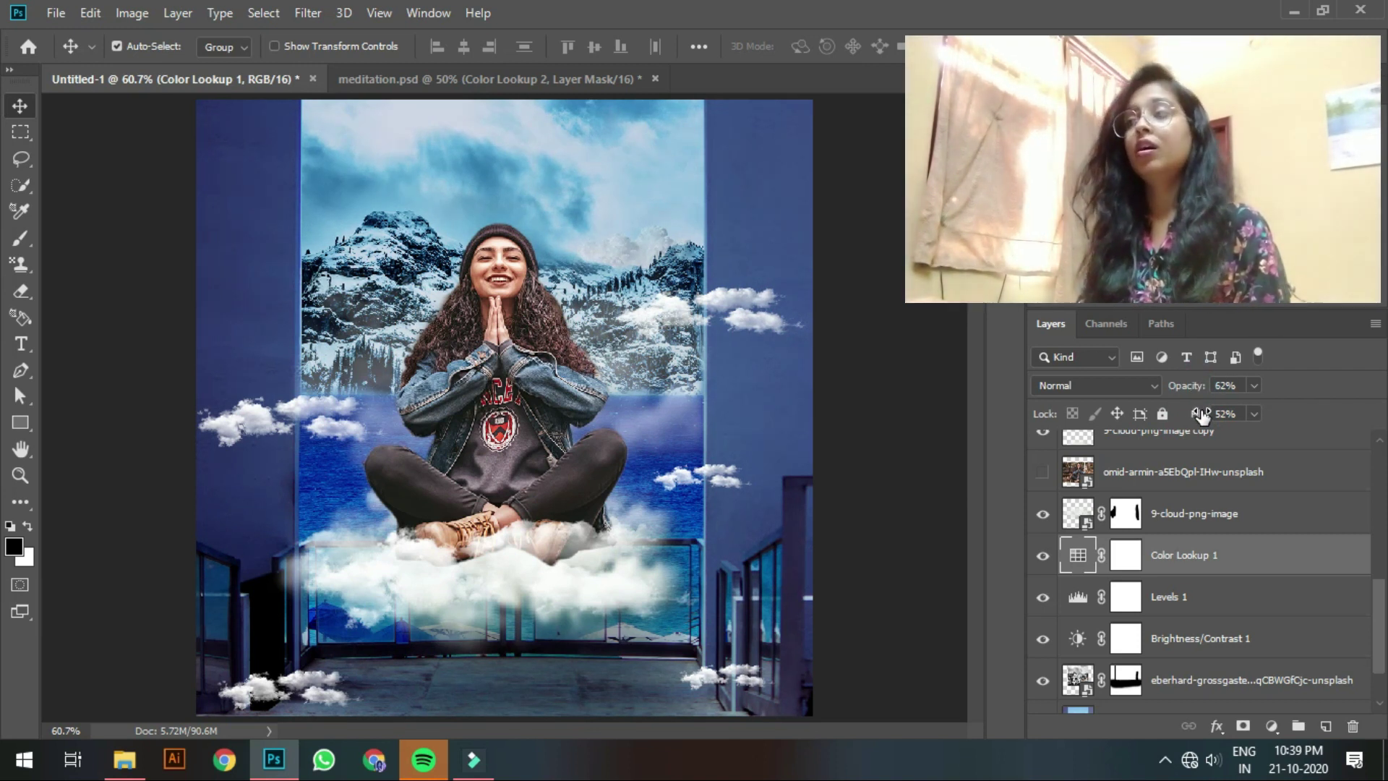
Step: Target the Color Lookup mask and make a rectangular selection of the opening between the two walls, down to the balcony floor
left_click(1125, 553)
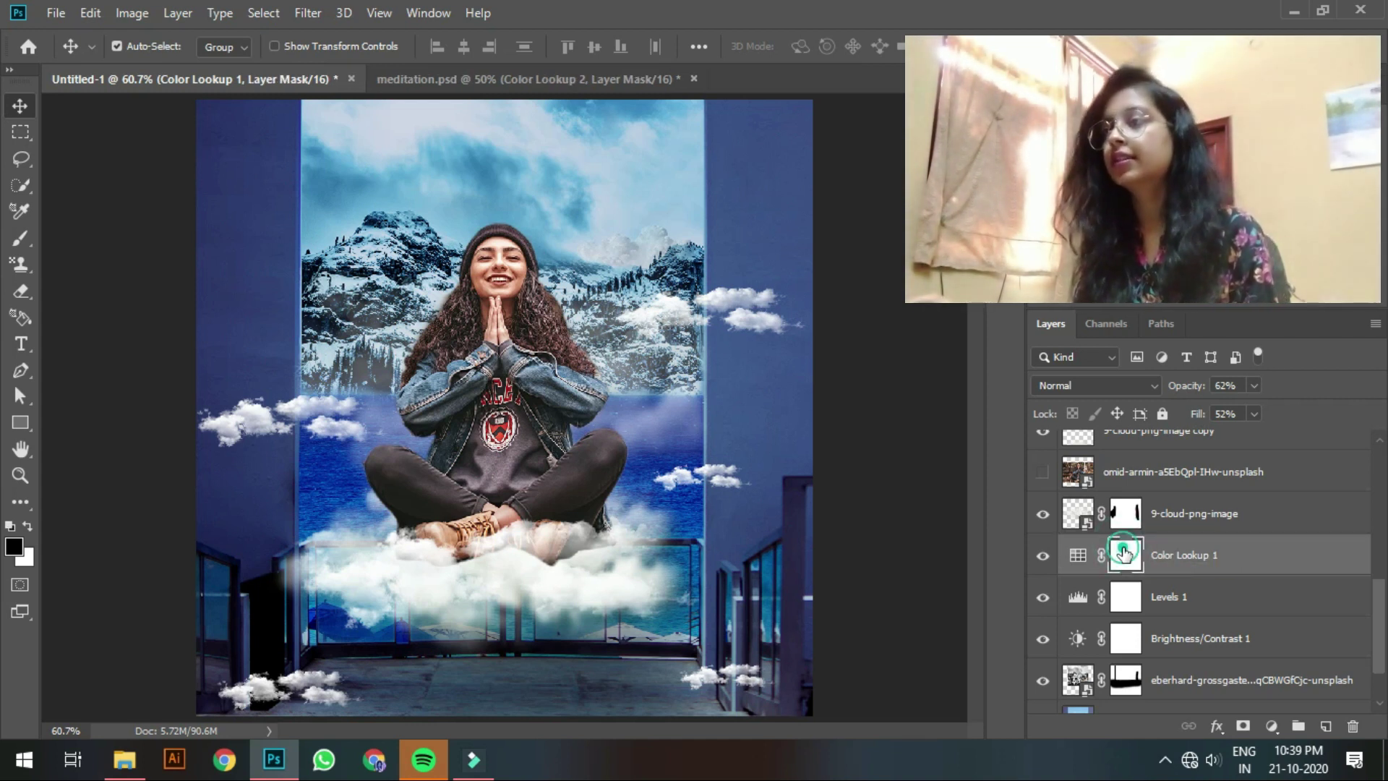
left_click(19, 134)
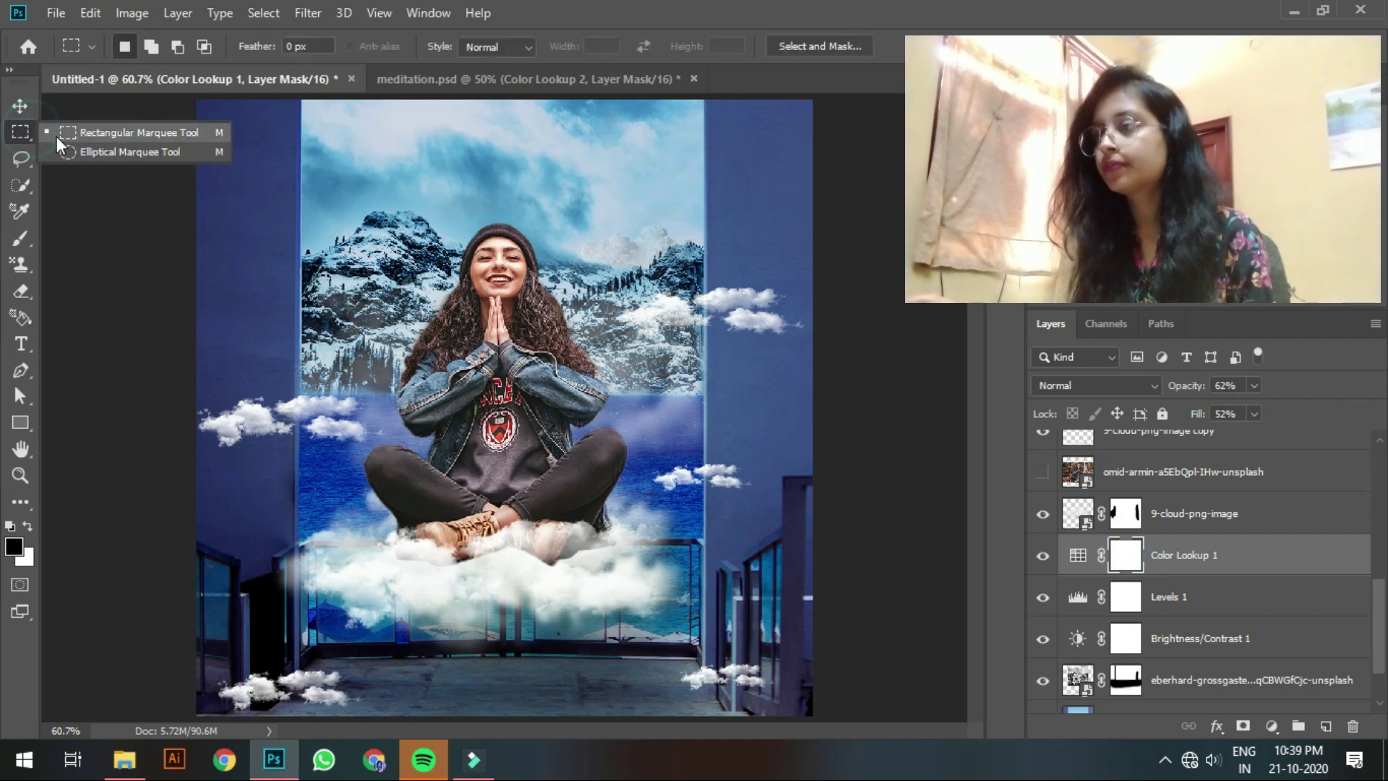
mouse_move(301, 100)
left_mouse_down()
mouse_move(379, 269)
mouse_move(507, 434)
mouse_move(613, 540)
mouse_move(683, 551)
mouse_move(699, 646)
left_mouse_up()
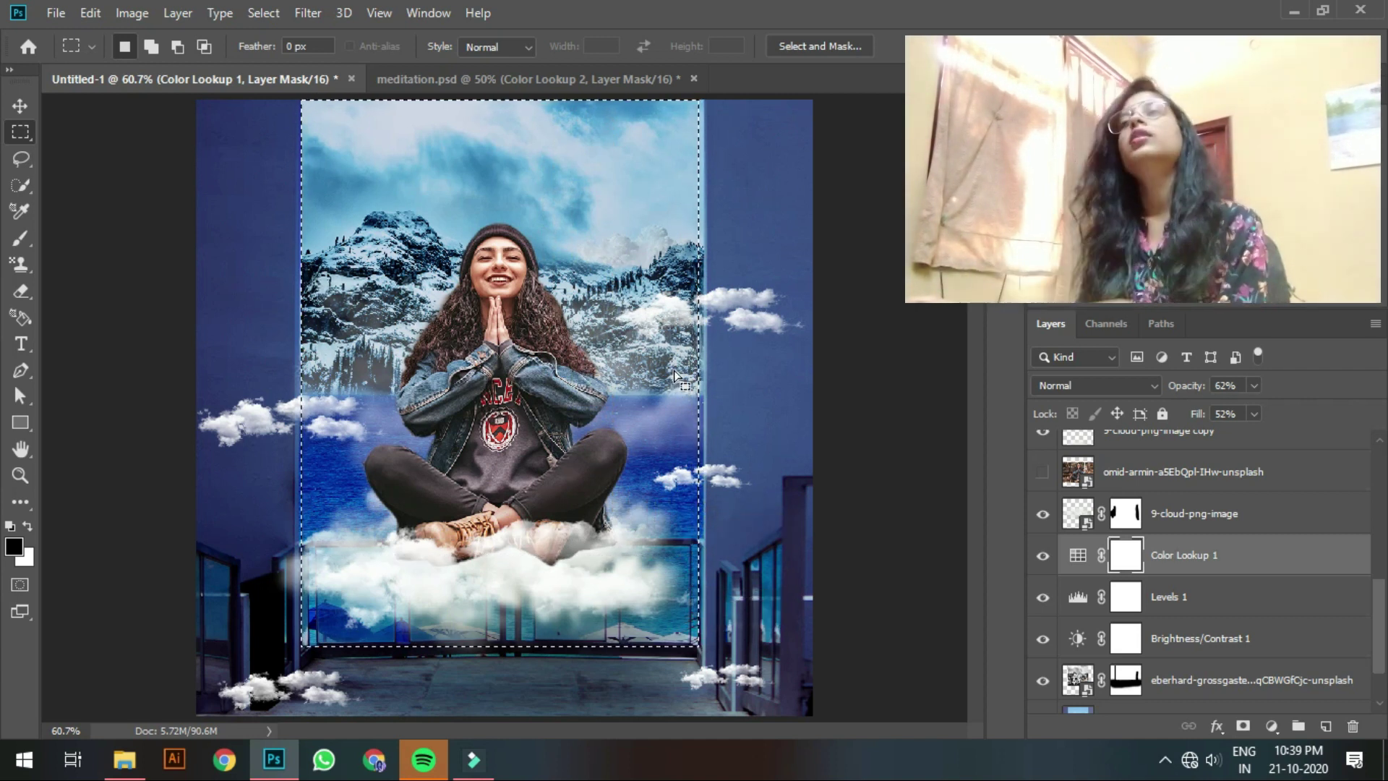
Step: Paint the selected opening black on the Color Lookup mask with a soft 900 px brush, and clear the selection
key("b")
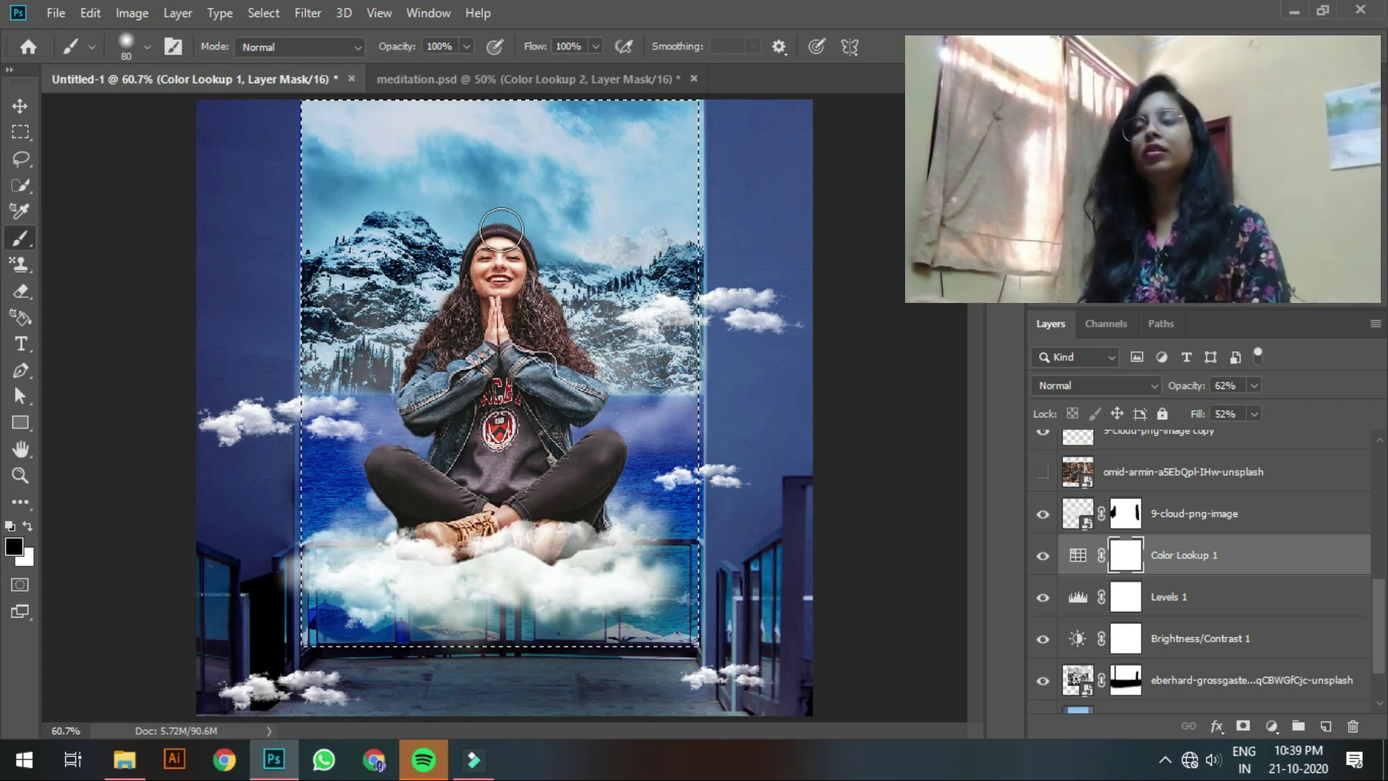
key("bracketright")
key("bracketright")
key("bracketright")
key("bracketright")
key("bracketright")
key("bracketright")
key("bracketright")
key("bracketright")
key("bracketright")
key("bracketright")
key("bracketright")
key("bracketright")
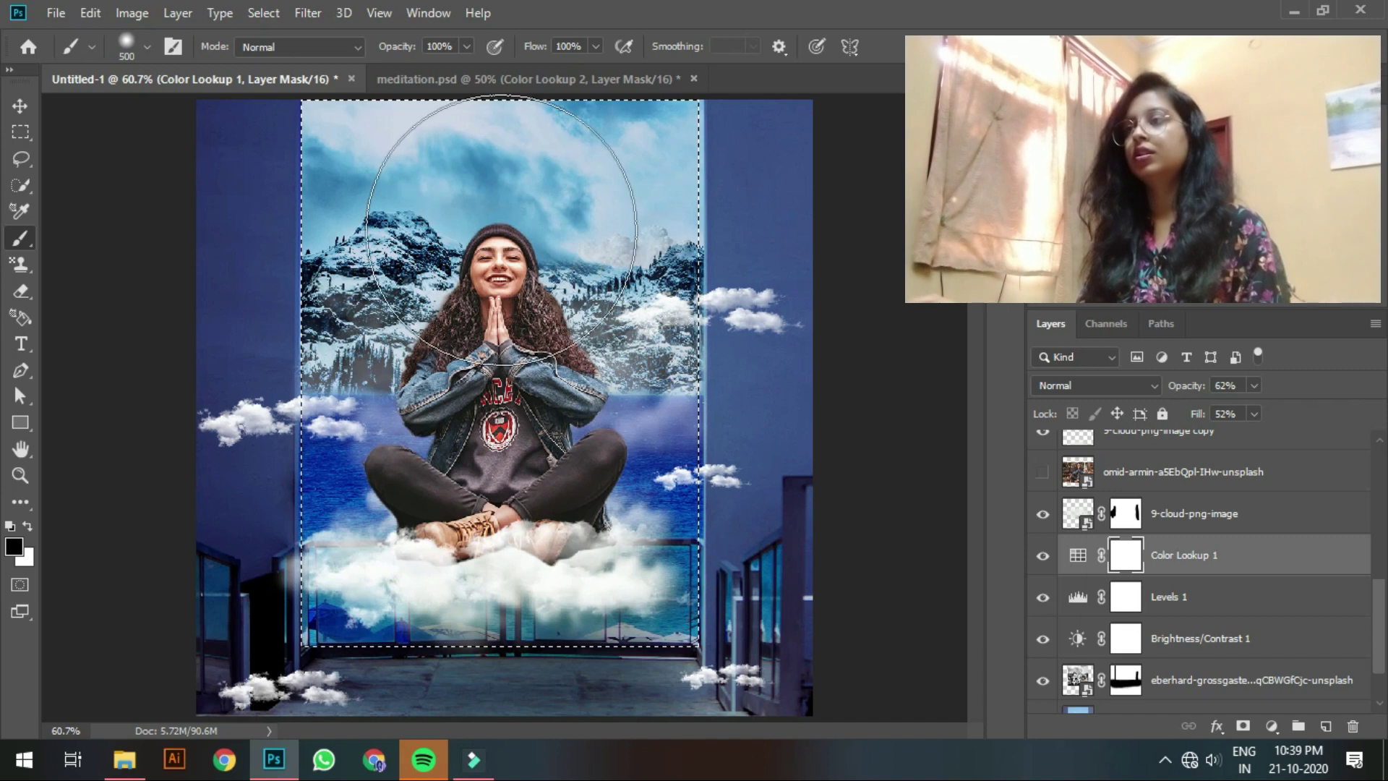
key("bracketright")
key("bracketright")
left_click(492, 246)
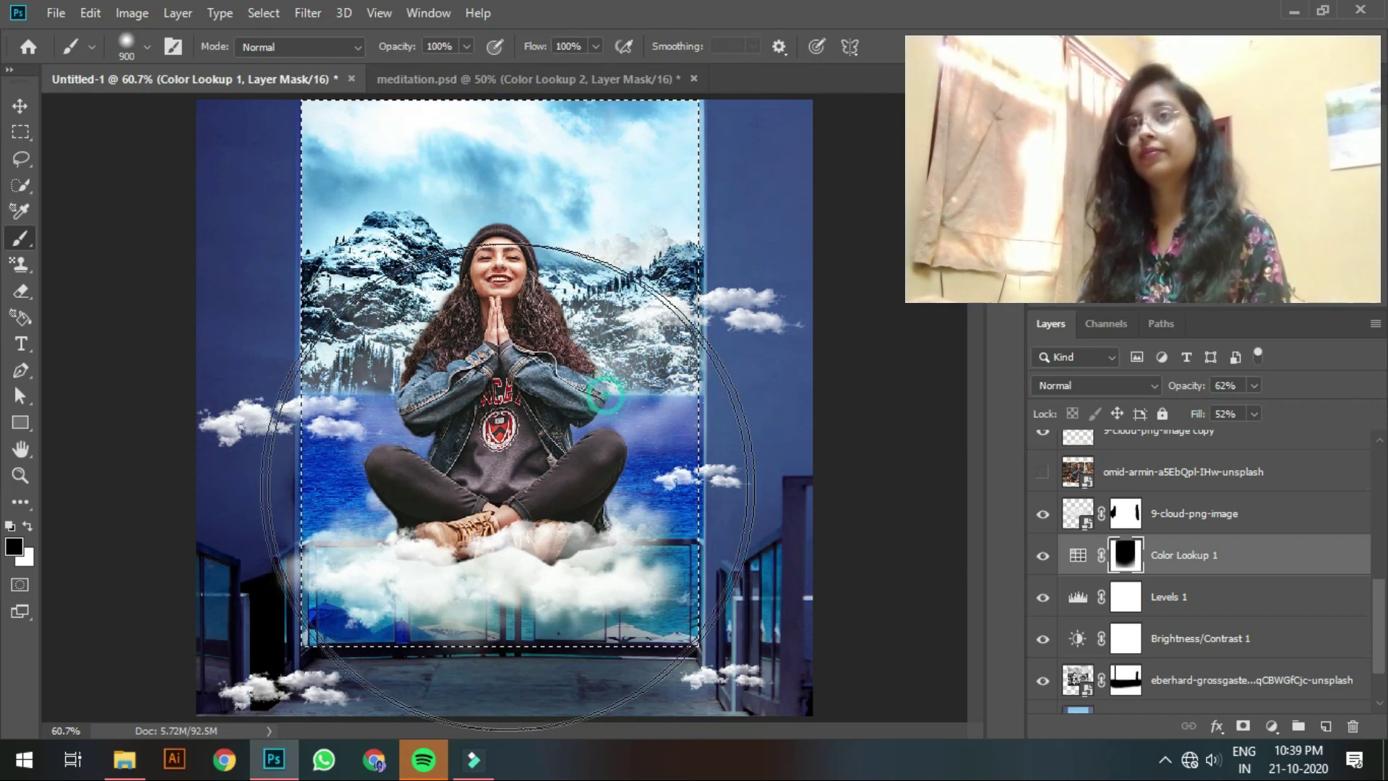
left_click(458, 471)
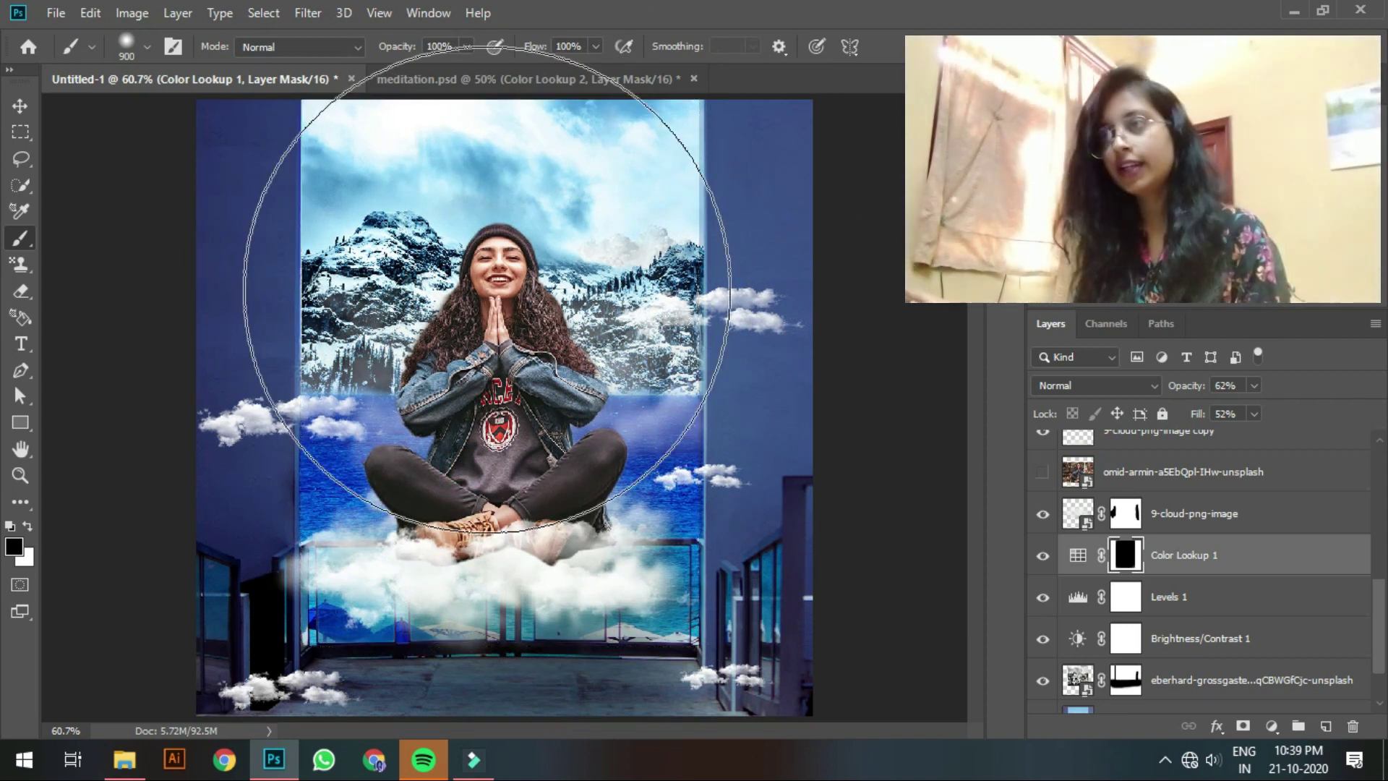
key("ctrl+d")
Step: Compare the image with and without the Color Lookup layer and raise its fill to 56%
left_click(20, 105)
left_click(115, 186)
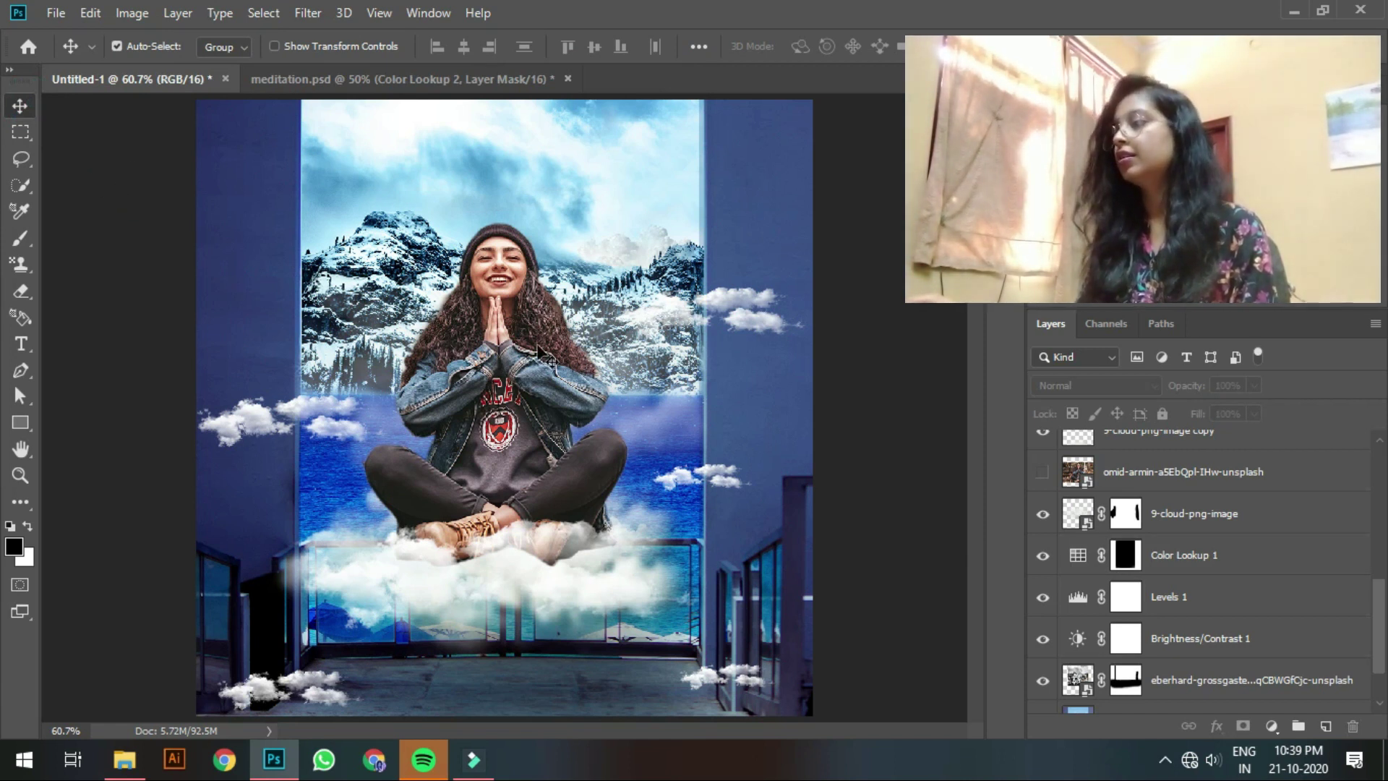
left_click(1043, 557)
left_click(1043, 556)
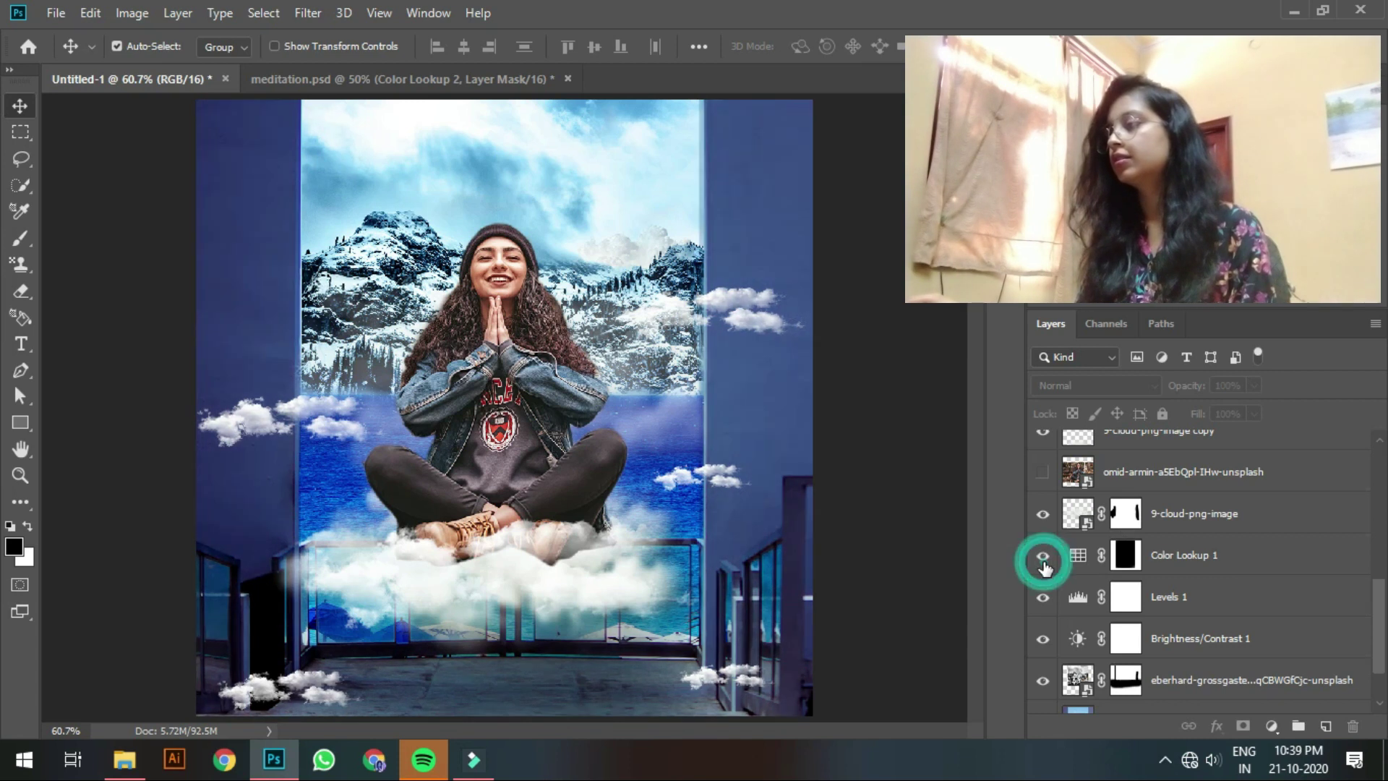
left_click(1173, 555)
left_click_drag(1201, 416, 1214, 406)
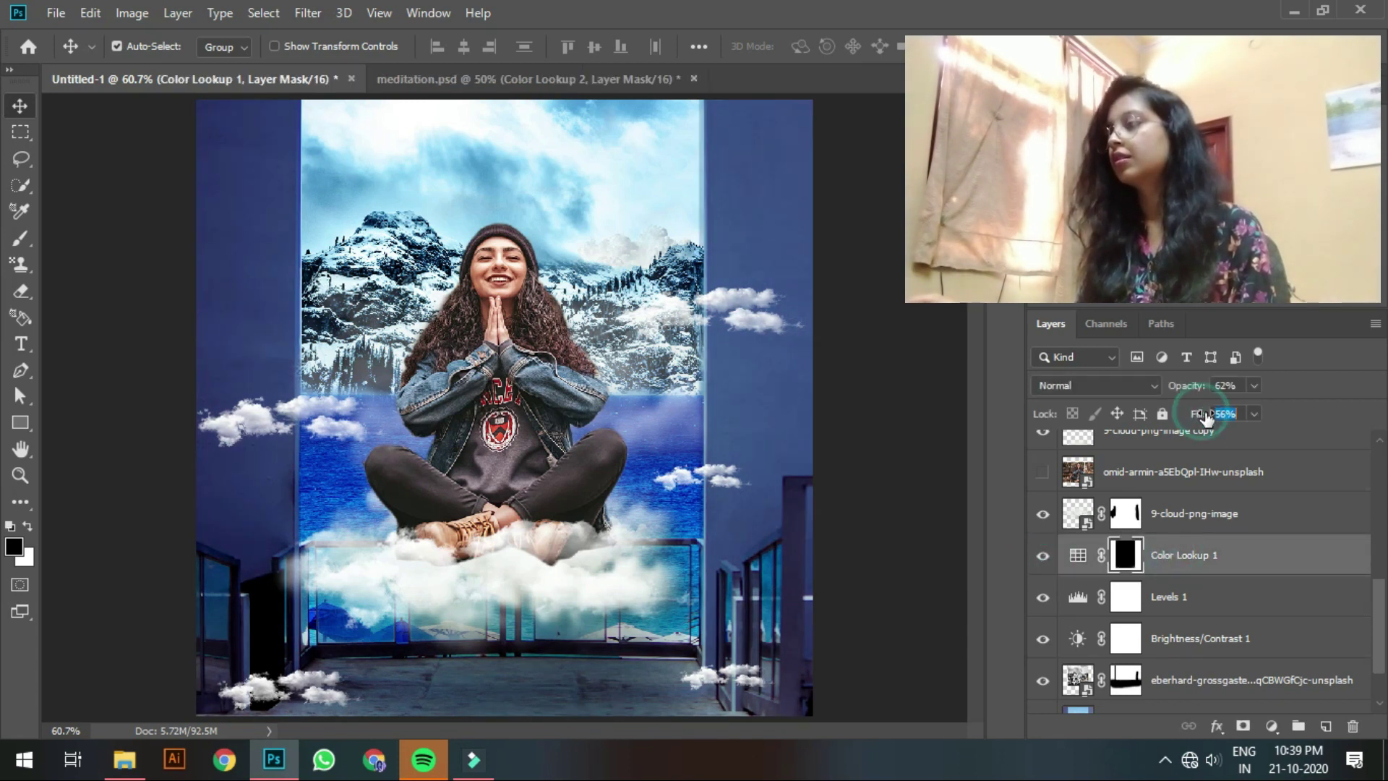
Step: Delete the hidden original photo layer of the woman
scroll(1377, 585, "up", 3)
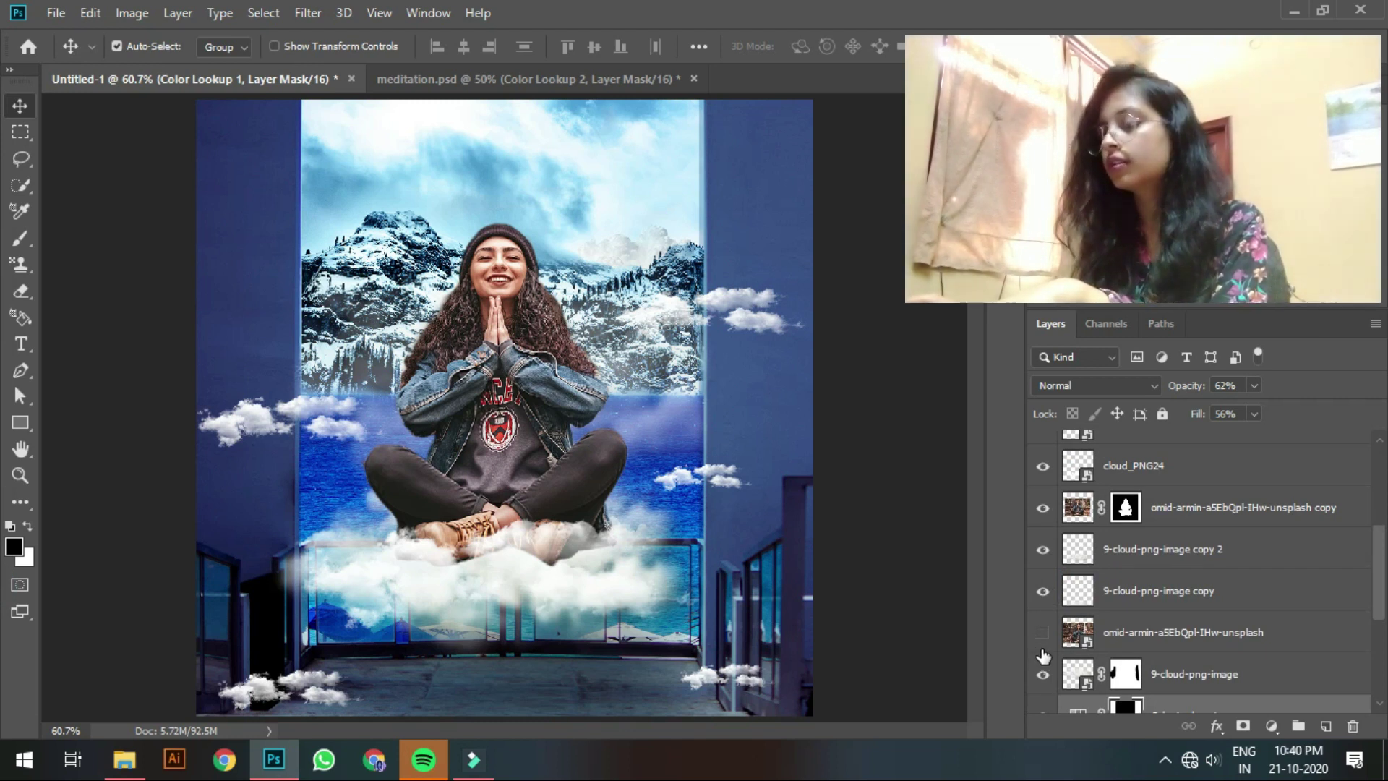
left_click(1163, 633)
key("Delete")
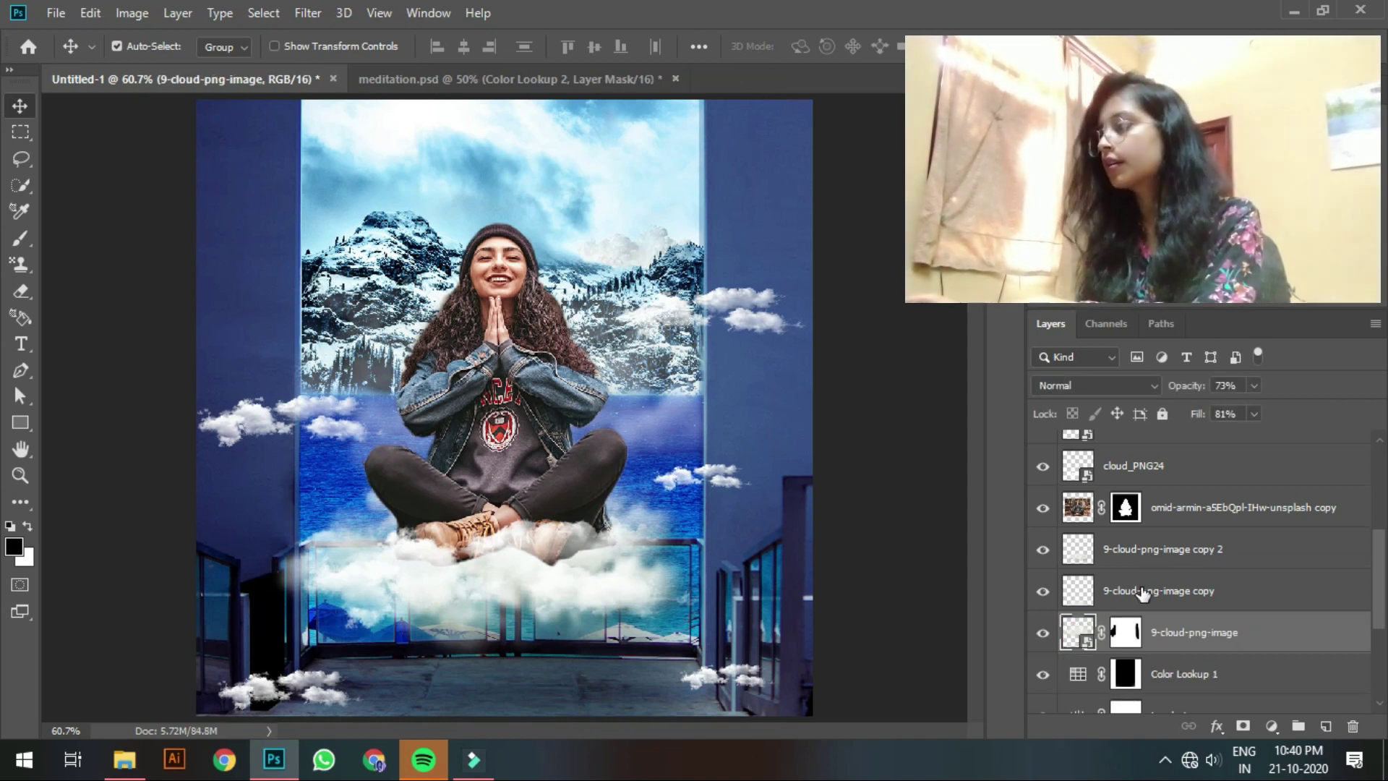
Step: Add a Color Balance adjustment above the masked woman layer and shift its midtones toward cyan, magenta and blue
left_click(1157, 513)
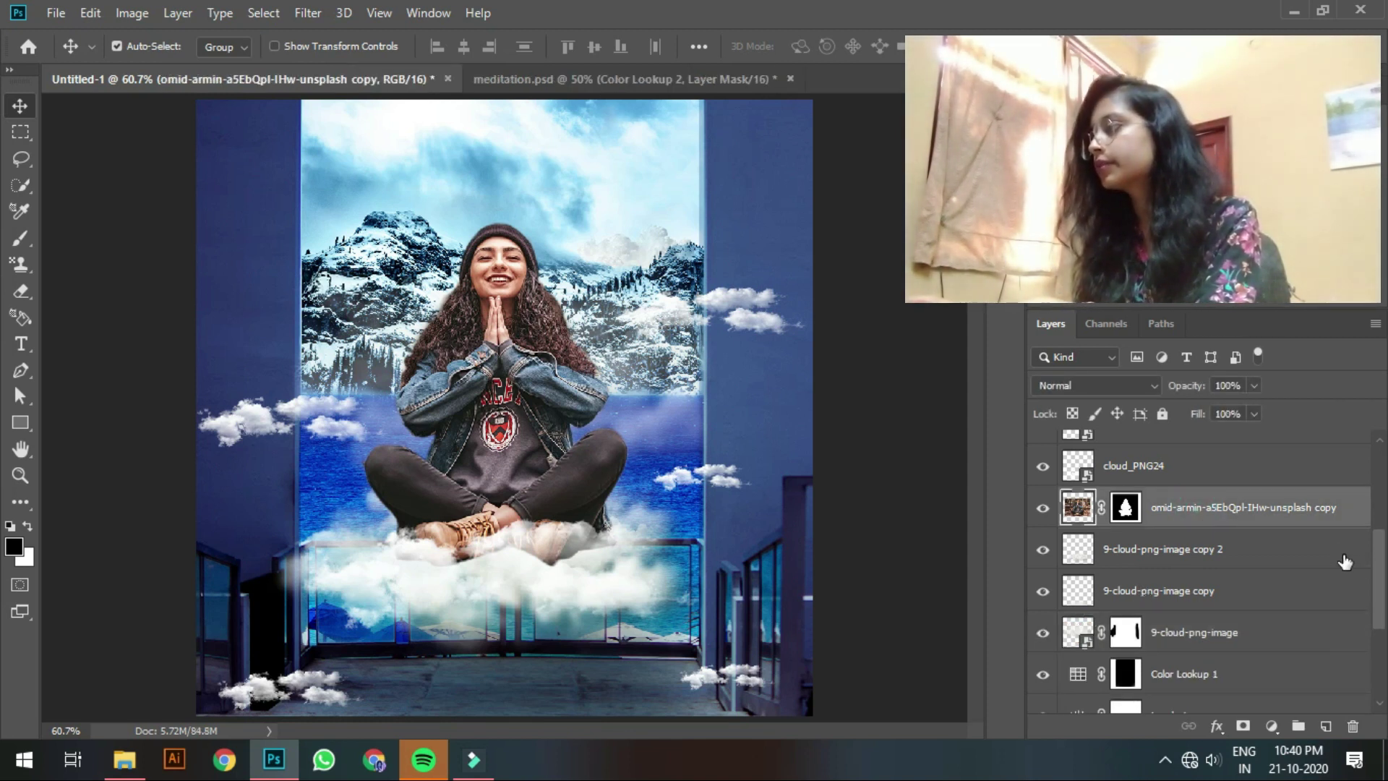
scroll(1380, 567, "up", 3)
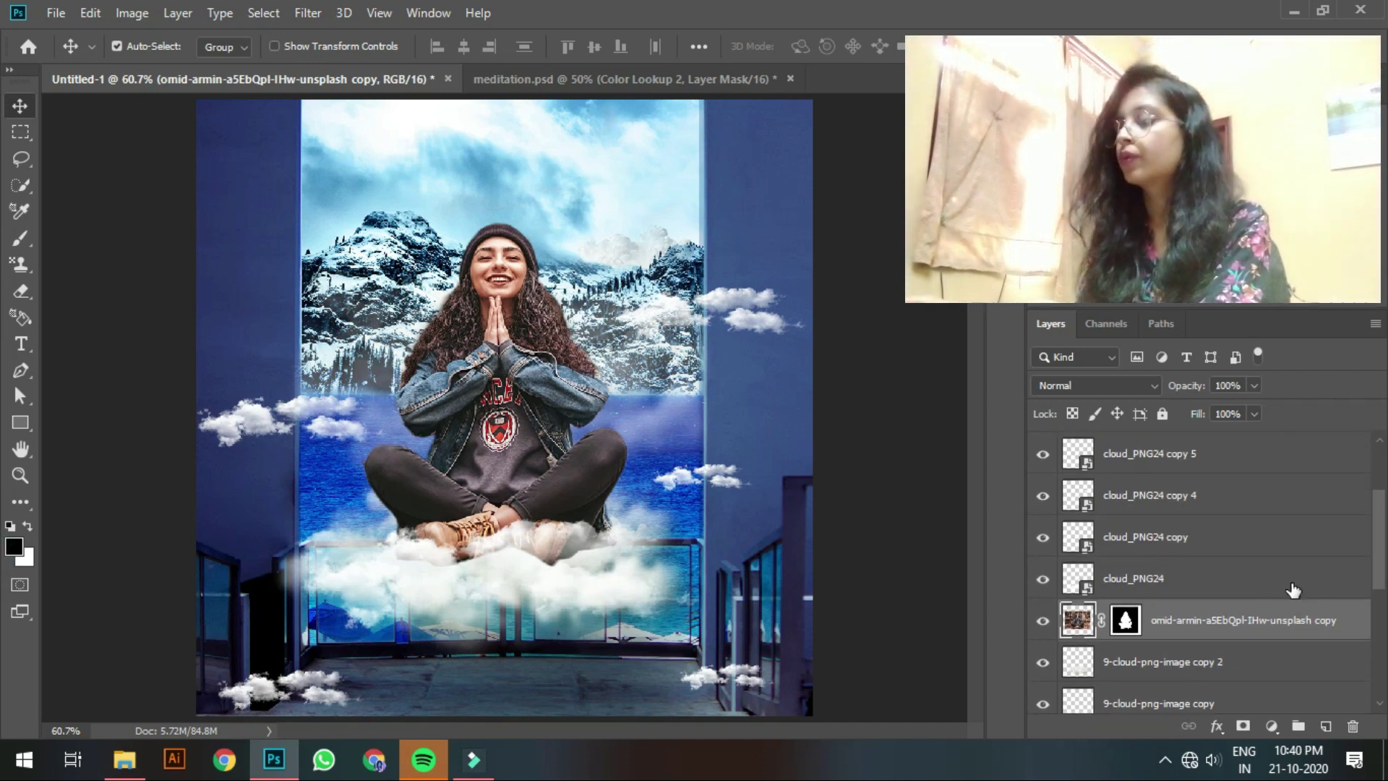
left_click(1270, 725)
left_click(1265, 542)
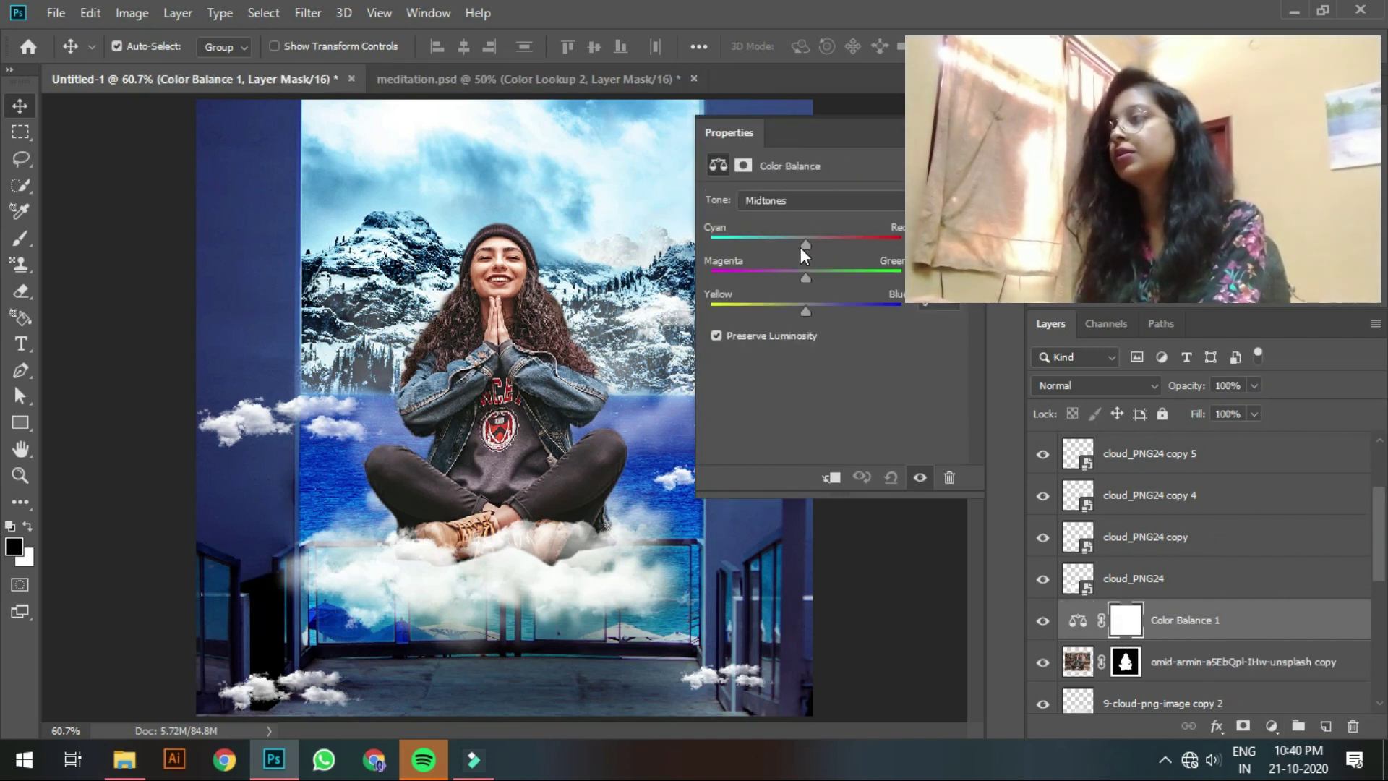
left_click_drag(786, 249, 767, 249)
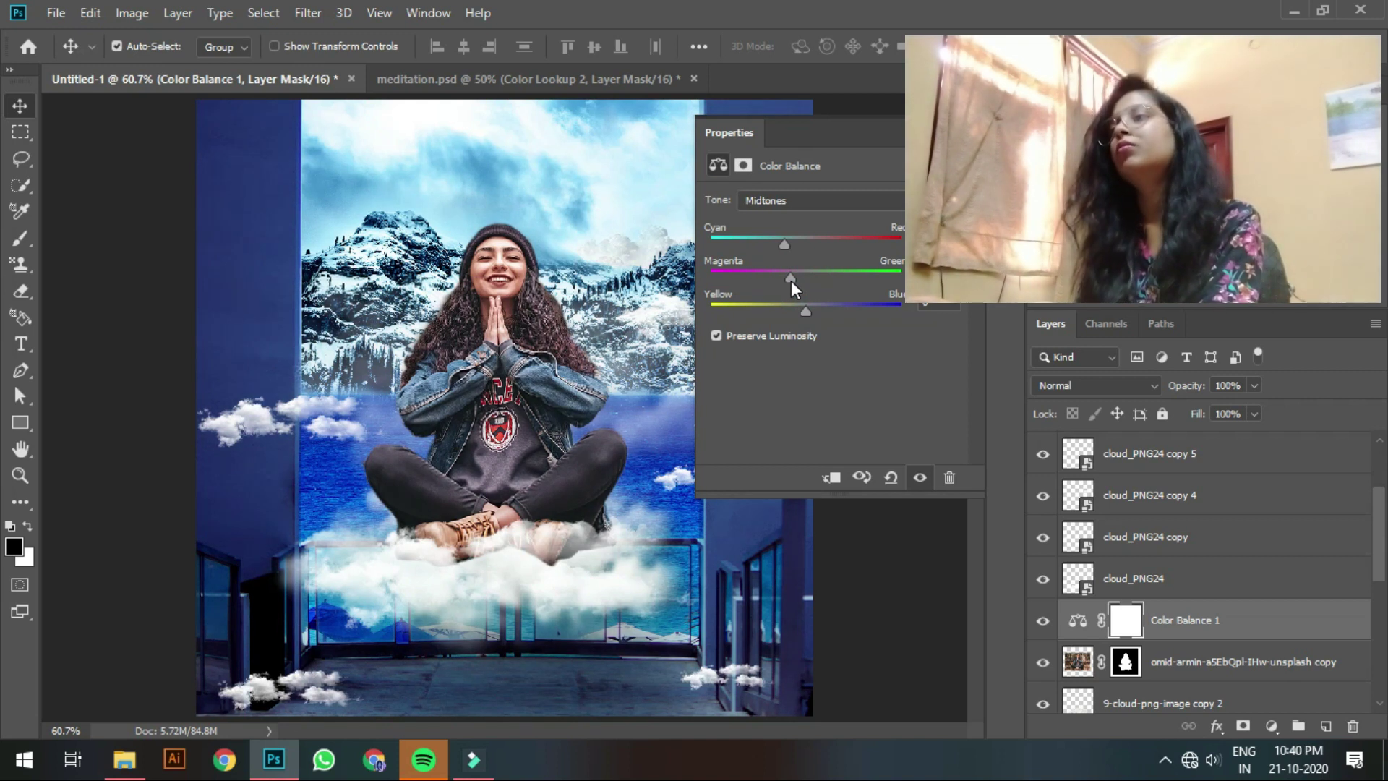
left_click_drag(791, 281, 797, 279)
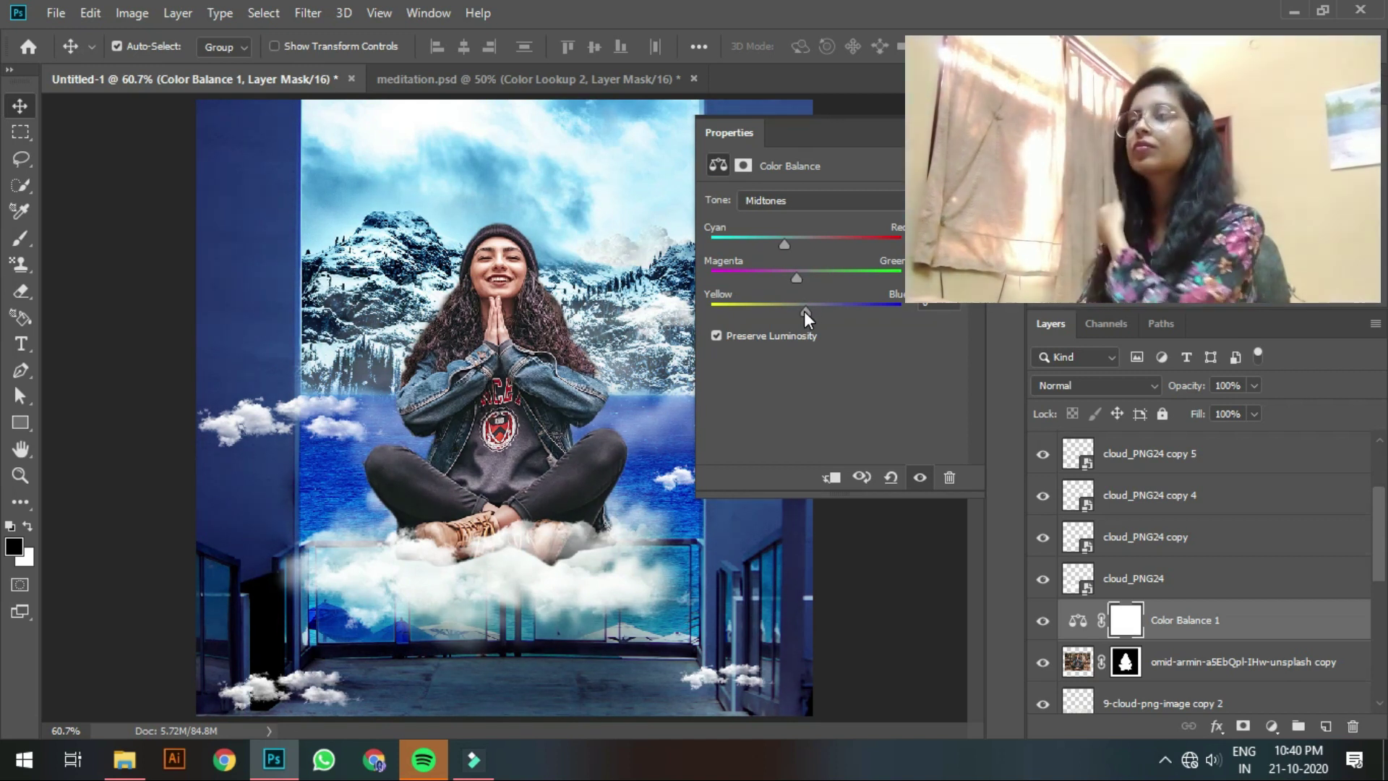
left_click(804, 311)
left_click_drag(804, 311, 823, 311)
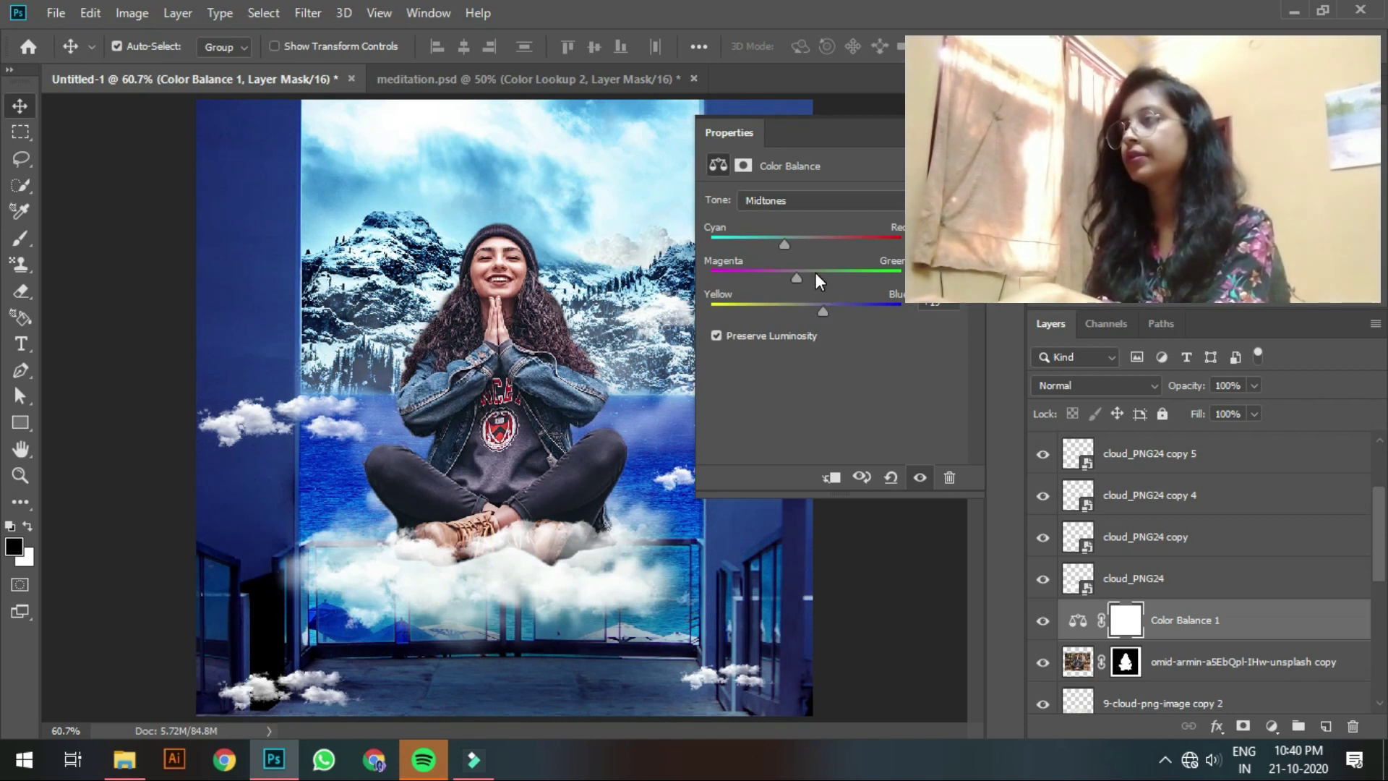
Step: Shift the Color Balance shadows slightly toward cyan, magenta and blue
left_click(796, 205)
left_click(797, 214)
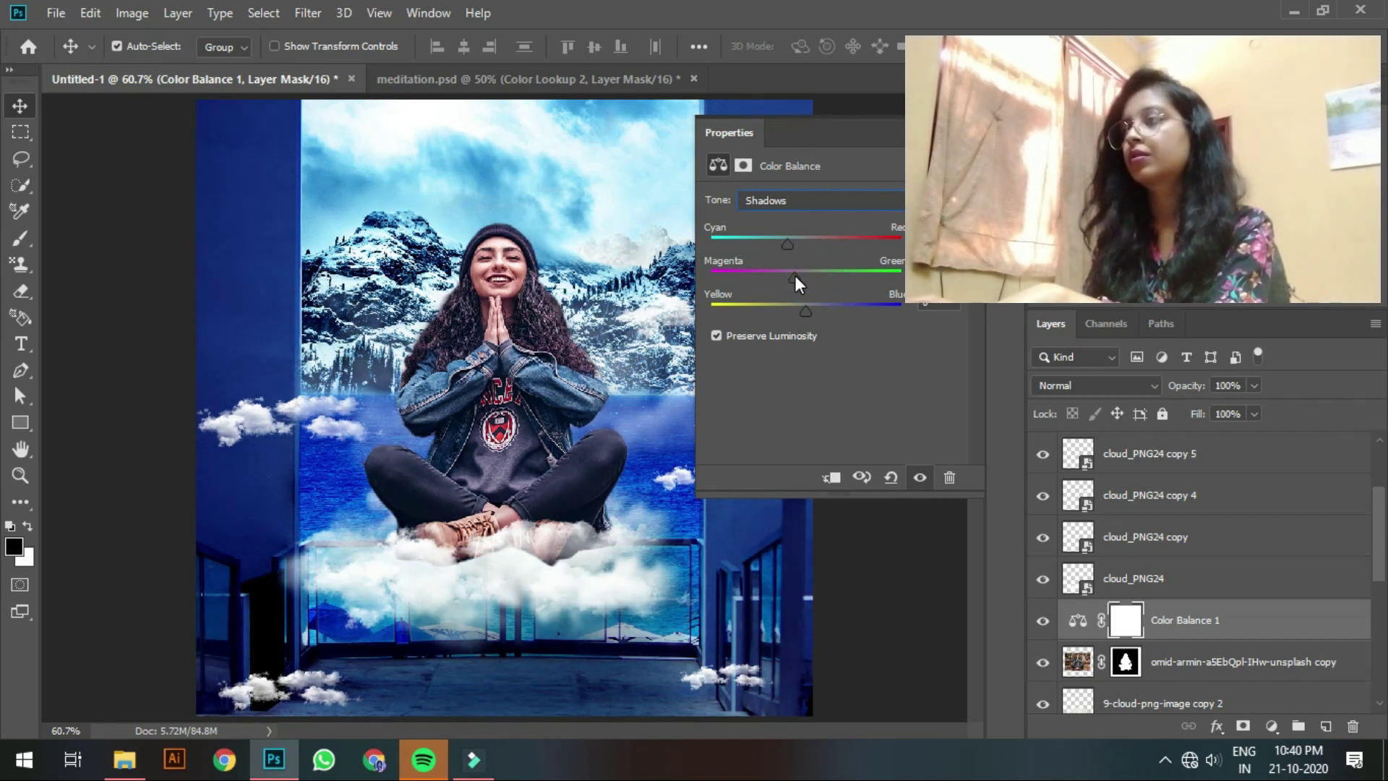
left_click_drag(804, 311, 811, 314)
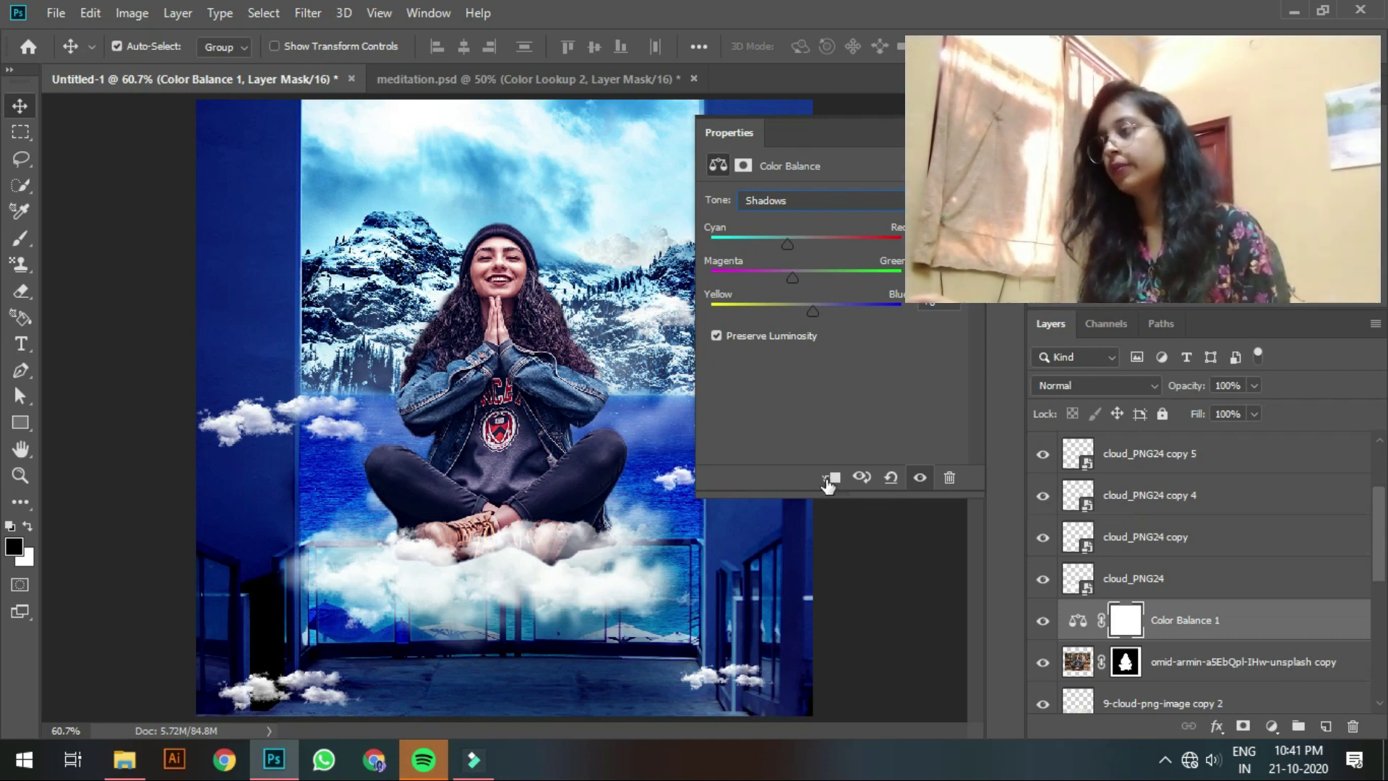
Step: Clip the Color Balance adjustment to the masked woman layer, comparing the image with and without the clipping
left_click(831, 478)
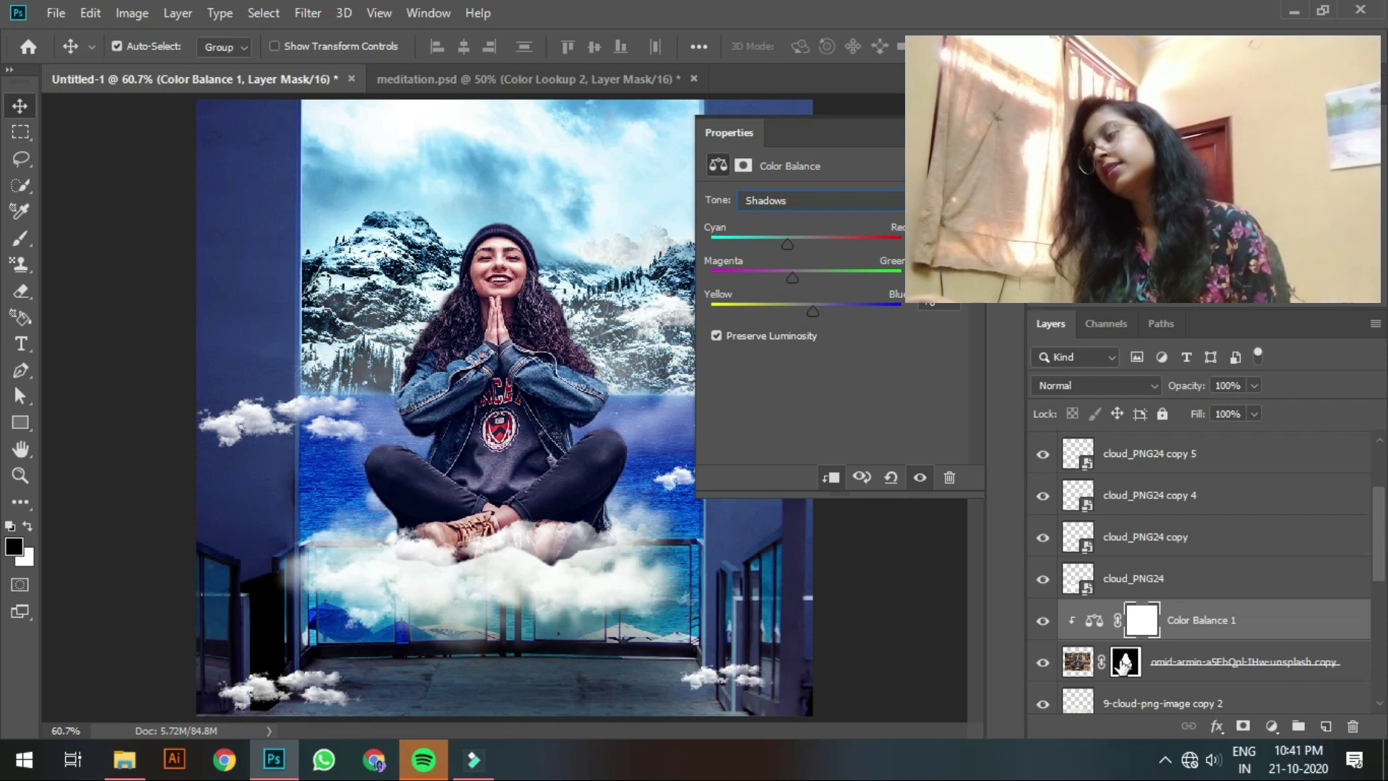
left_click(1092, 633, "alt")
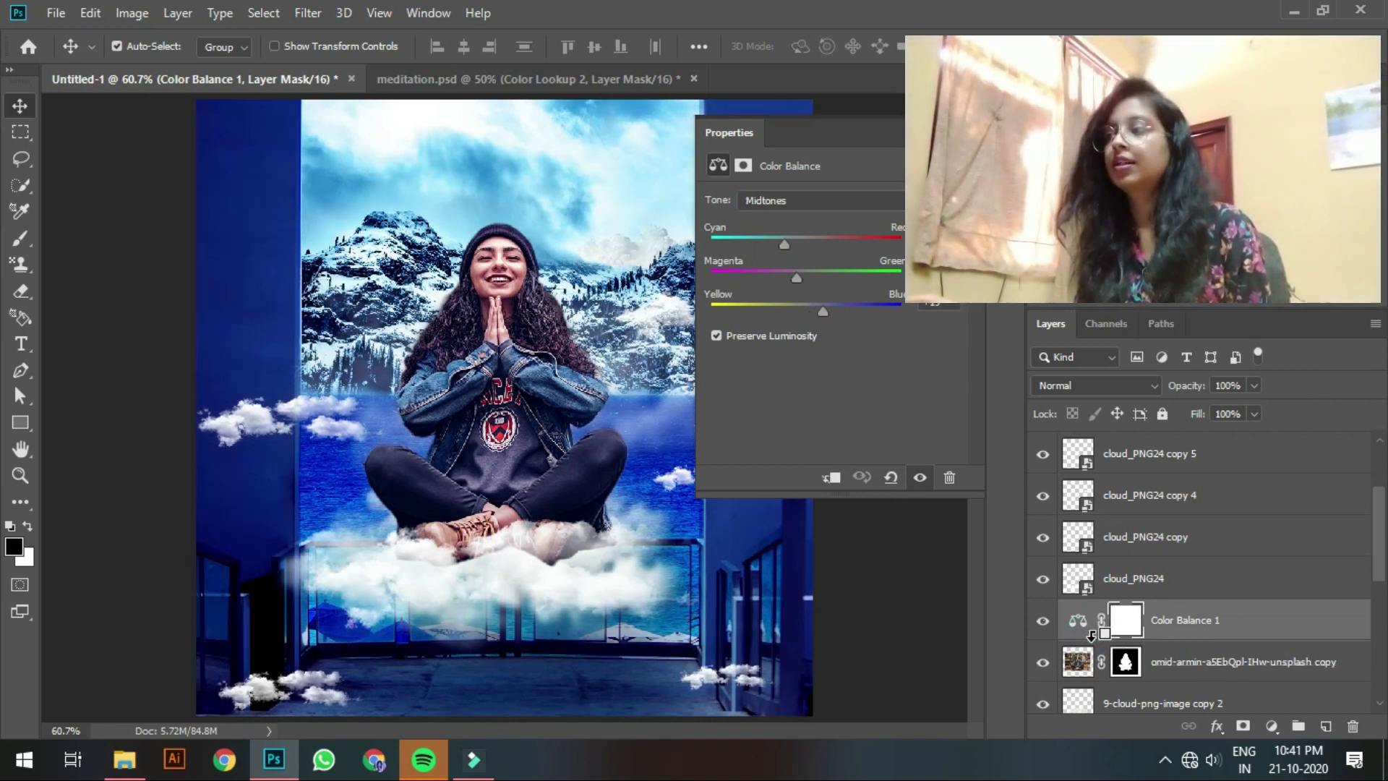
left_click(1091, 634, "alt")
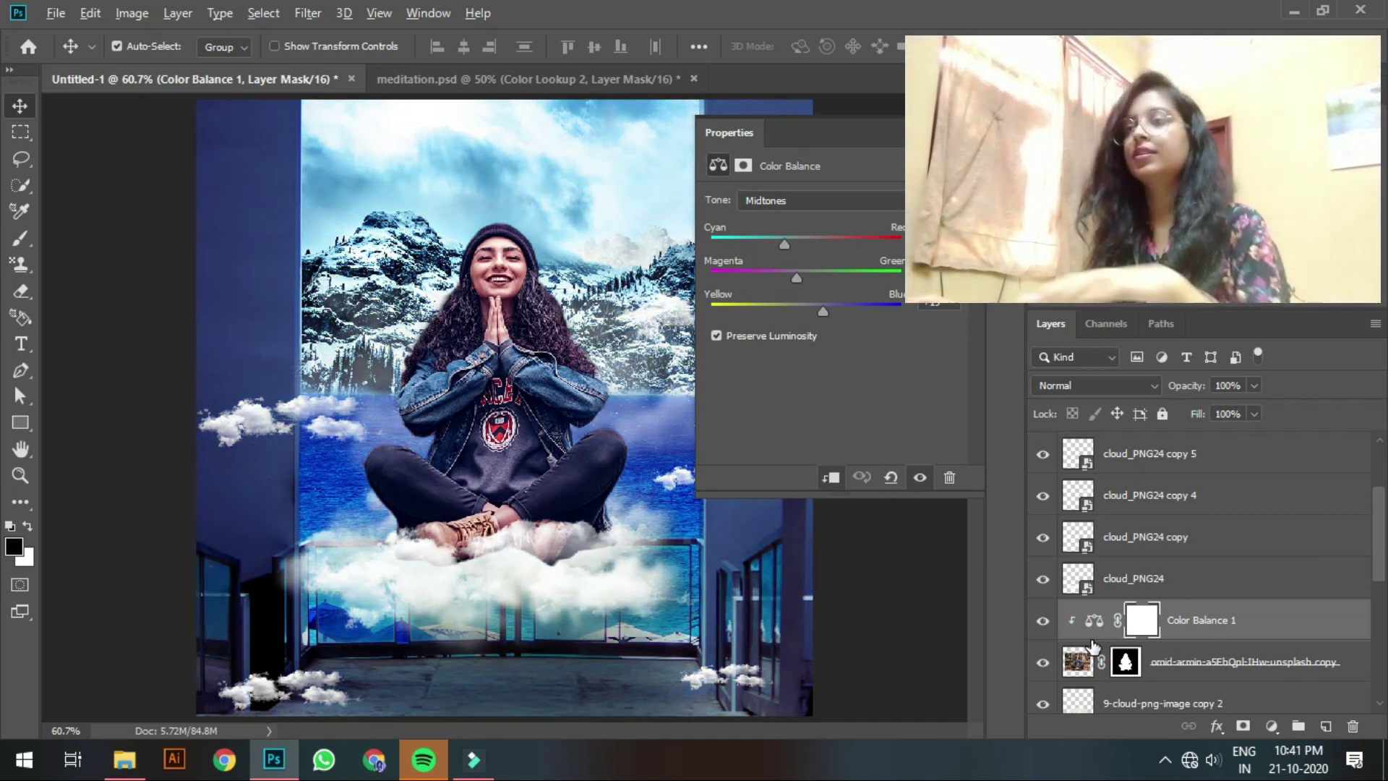
left_click(1094, 635, "alt")
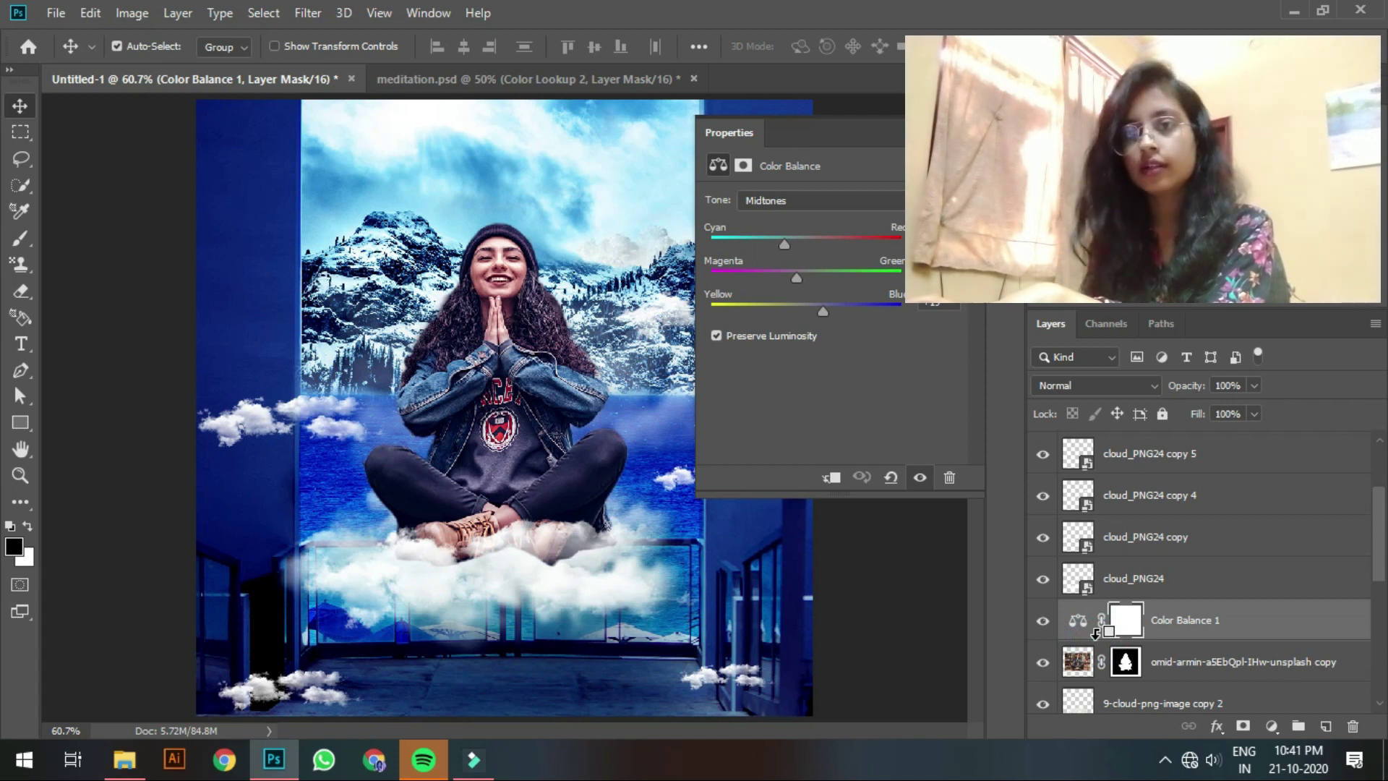
left_click(1095, 634, "alt")
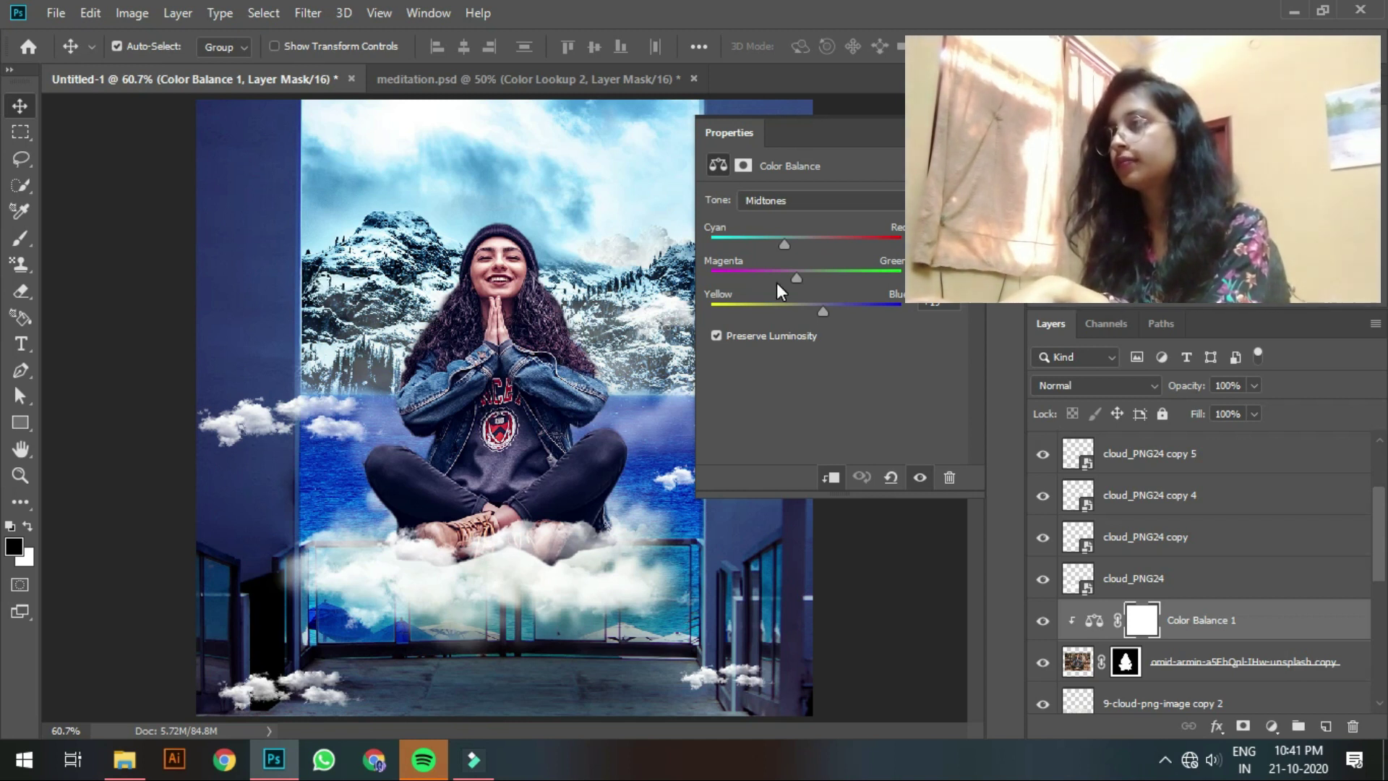
Step: Shift the Color Balance highlights slightly toward cyan, magenta and blue, and compare the image with and without the adjustment
left_click(793, 199)
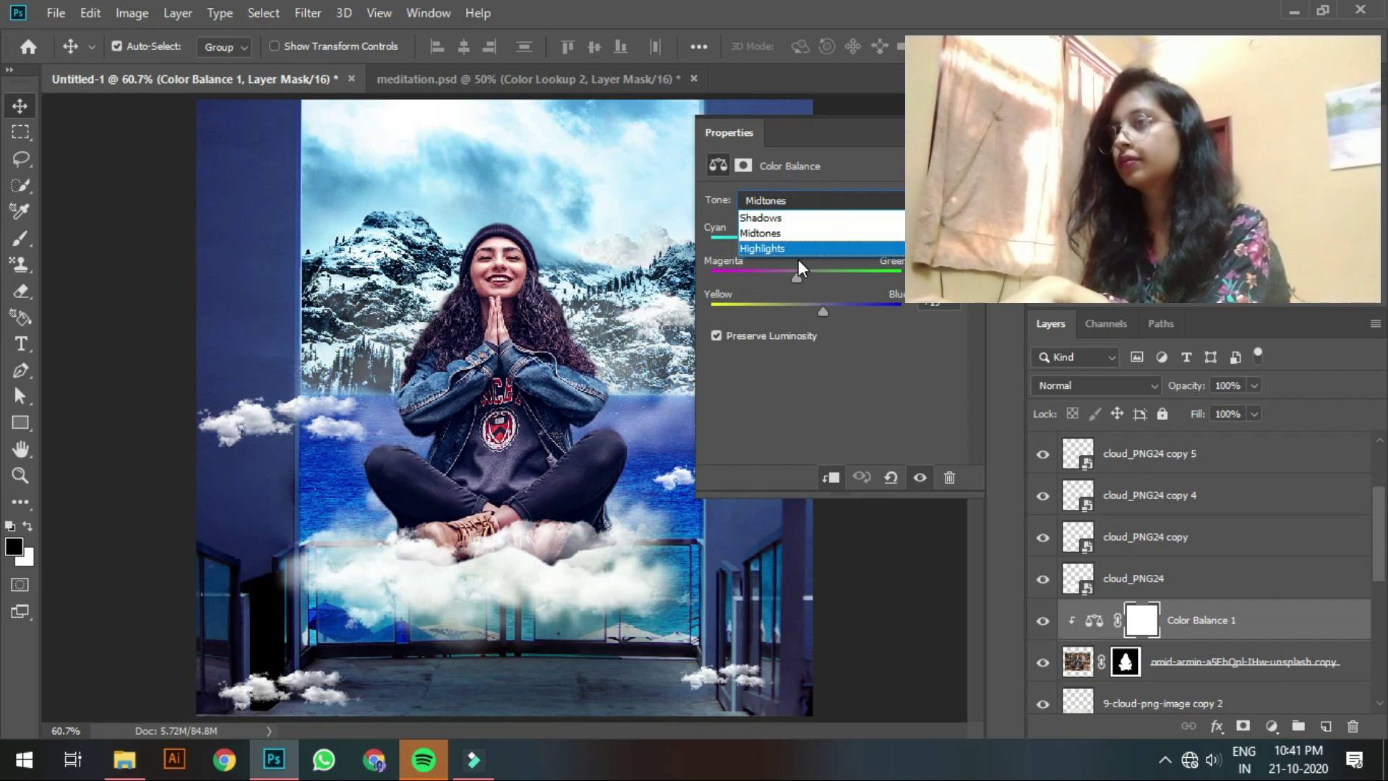
left_click(796, 250)
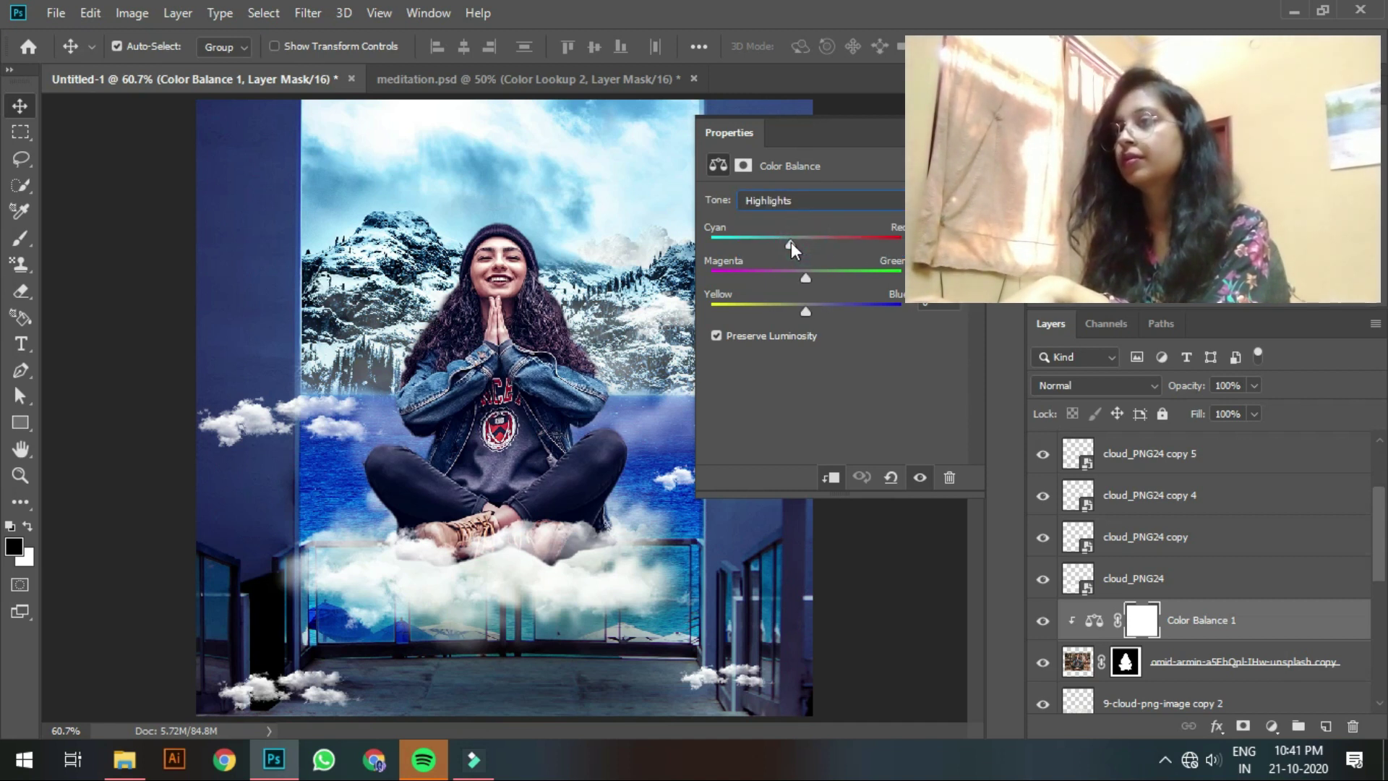
left_click(786, 242)
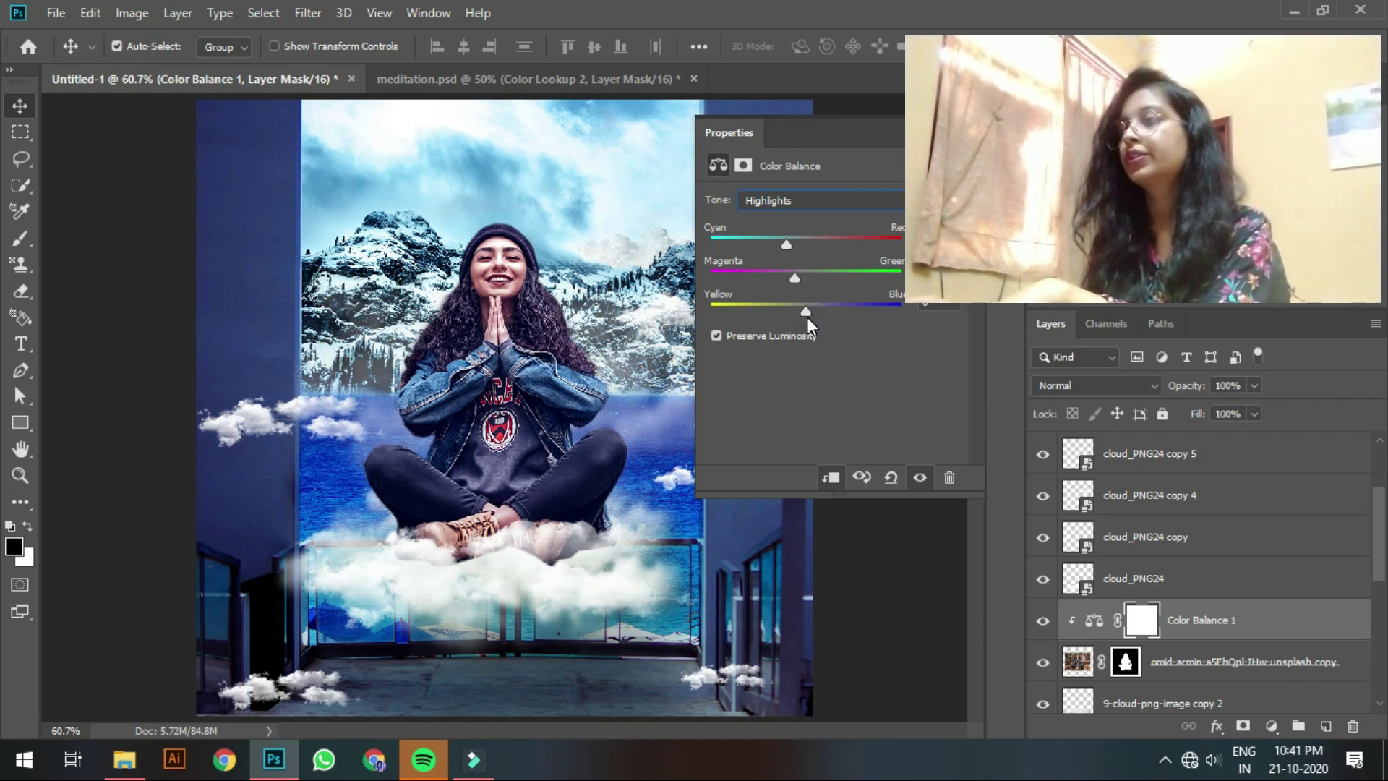
mouse_move(807, 317)
left_mouse_down()
mouse_move(833, 318)
mouse_move(821, 319)
left_mouse_up()
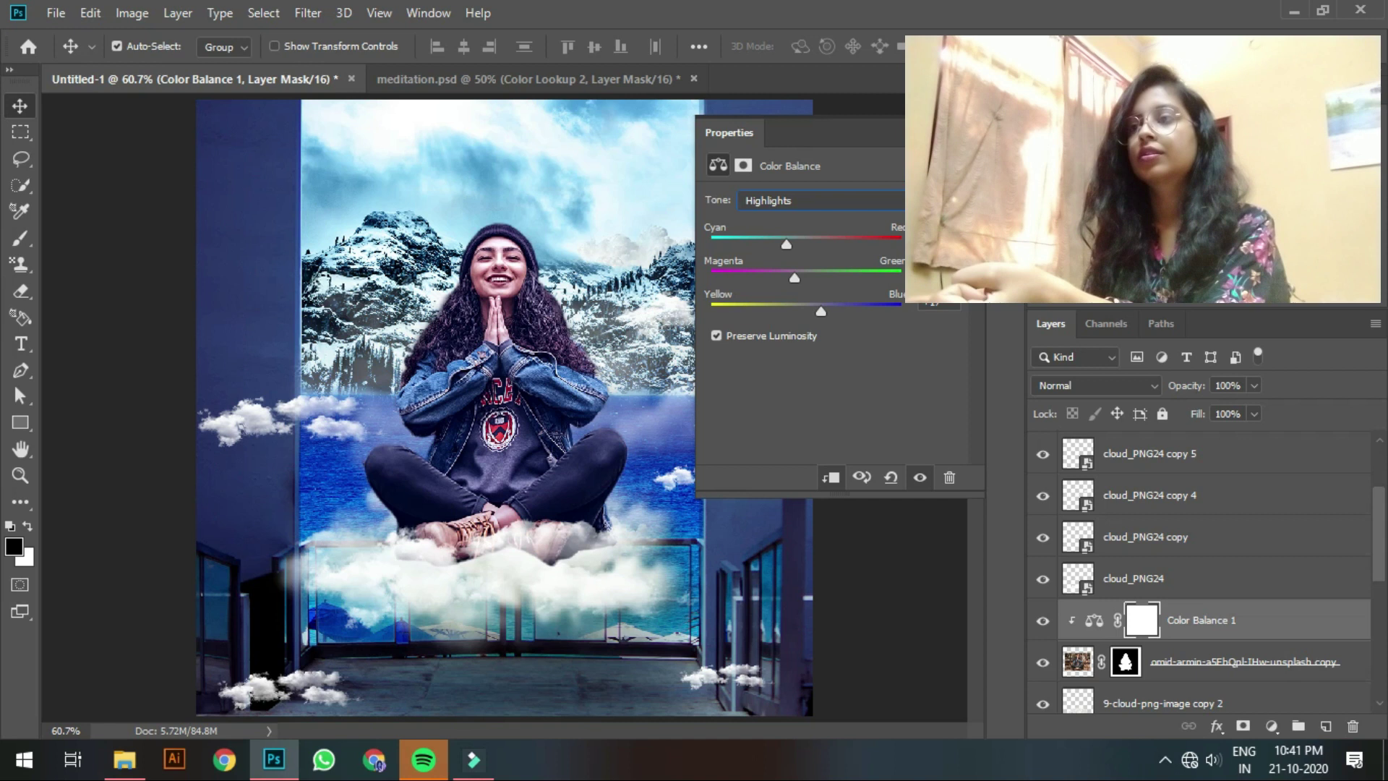
left_click(1042, 621)
left_click(1042, 620)
left_click(1043, 620)
left_click(1043, 621)
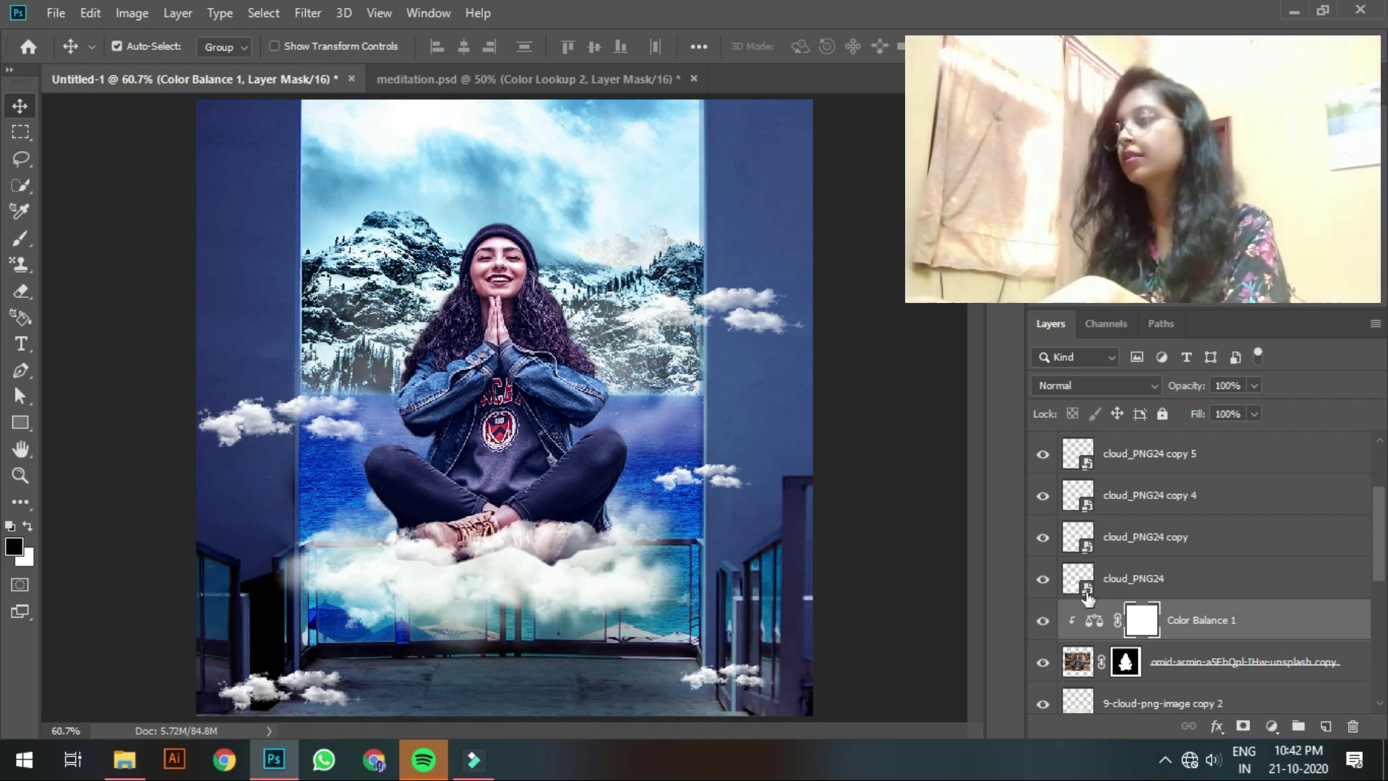
Step: Add a Brightness/Contrast adjustment above Color Balance 1, clip it to the woman layer, fine-tune it and compare before and after
left_click(1106, 582)
left_click(1134, 616)
left_click(1272, 726)
left_click(1238, 434)
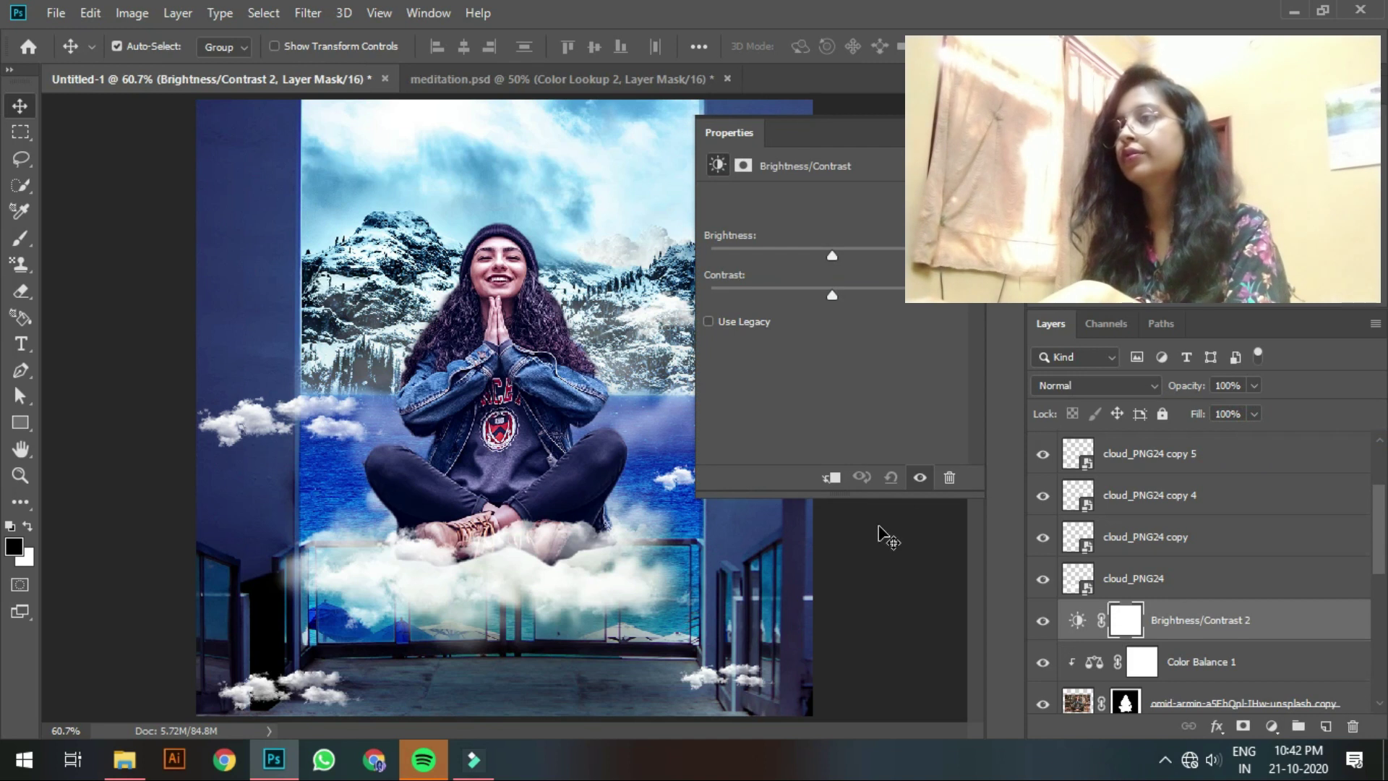
left_click(831, 477)
left_click_drag(832, 255, 836, 297)
left_click(1042, 620)
left_click(1042, 621)
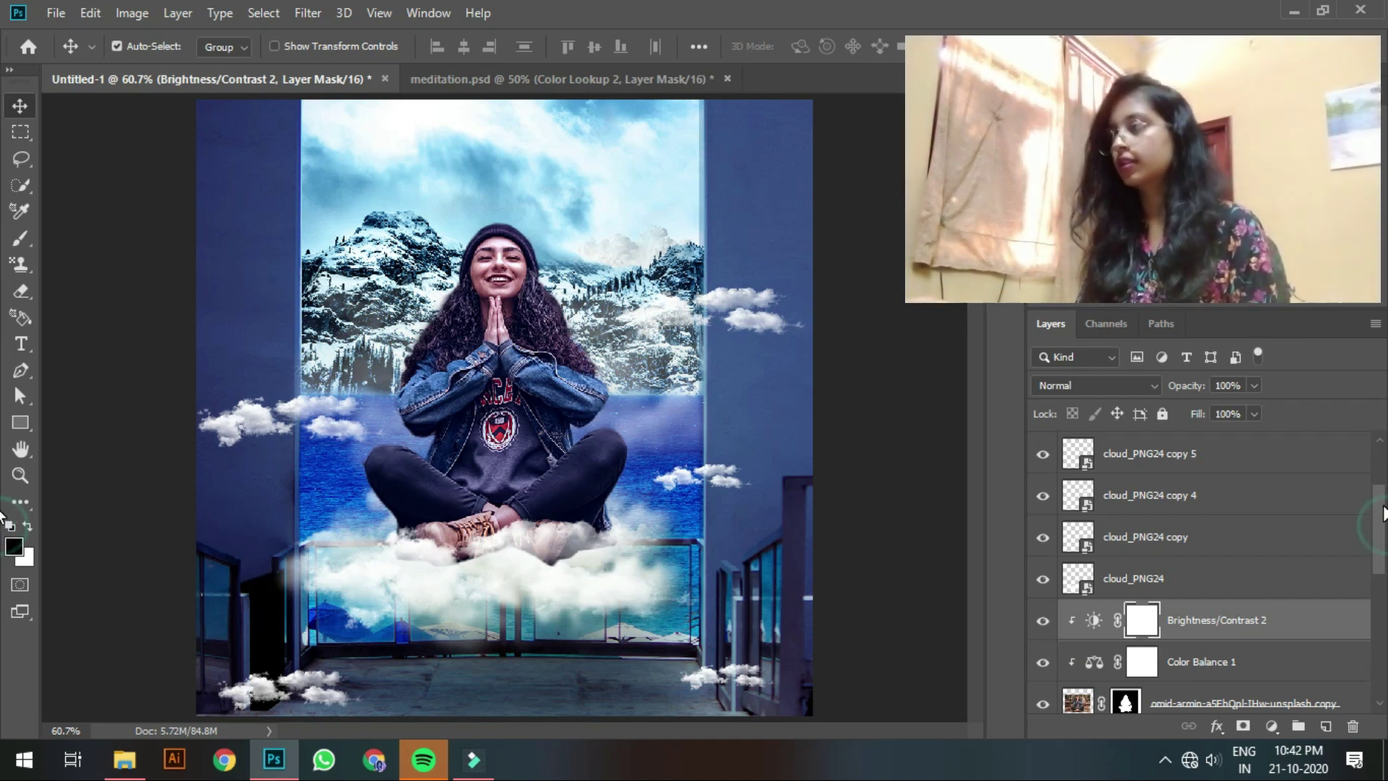
Step: Group the cloud layers from cloud_PNG24 up to cloud-8120 and check the group by toggling its visibility
scroll(1200, 578, "up", 3)
scroll(1382, 477, "down", 3)
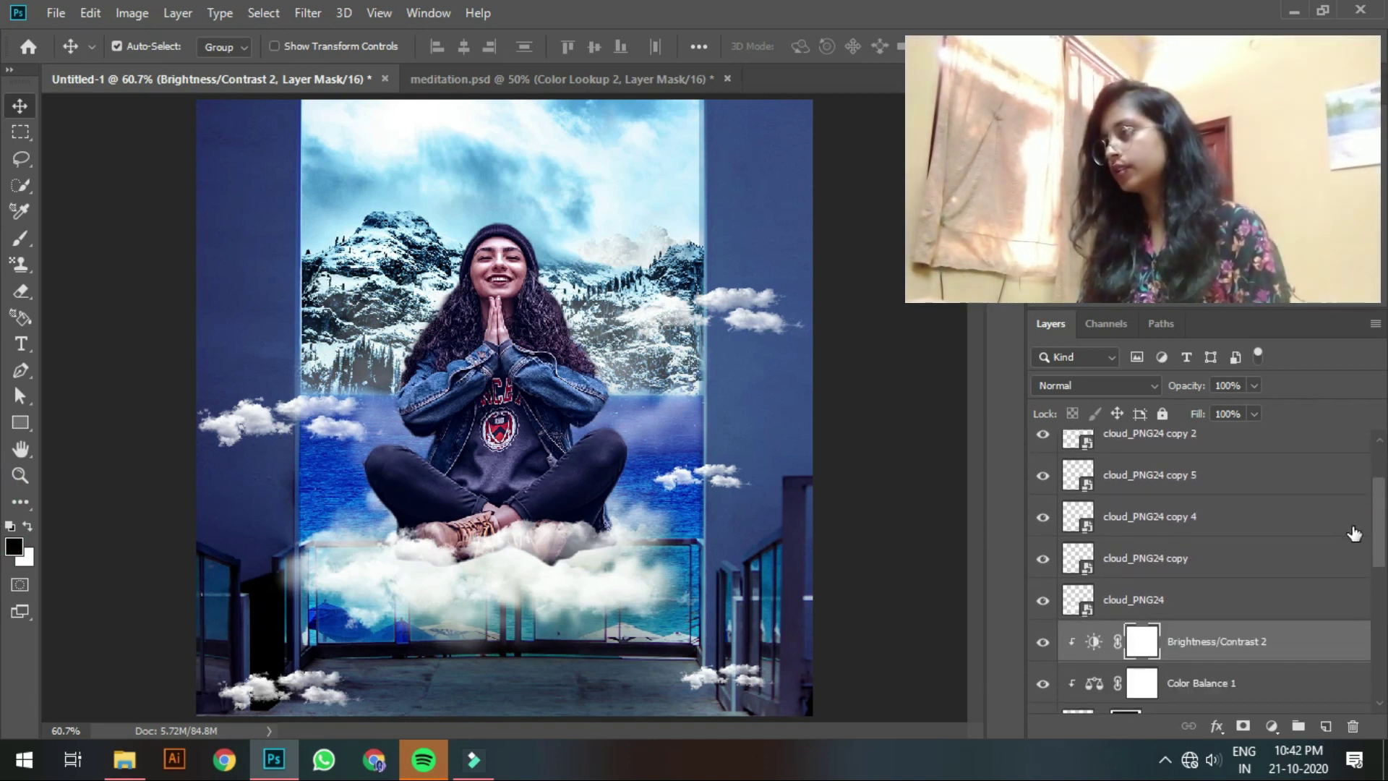
left_click(1266, 609)
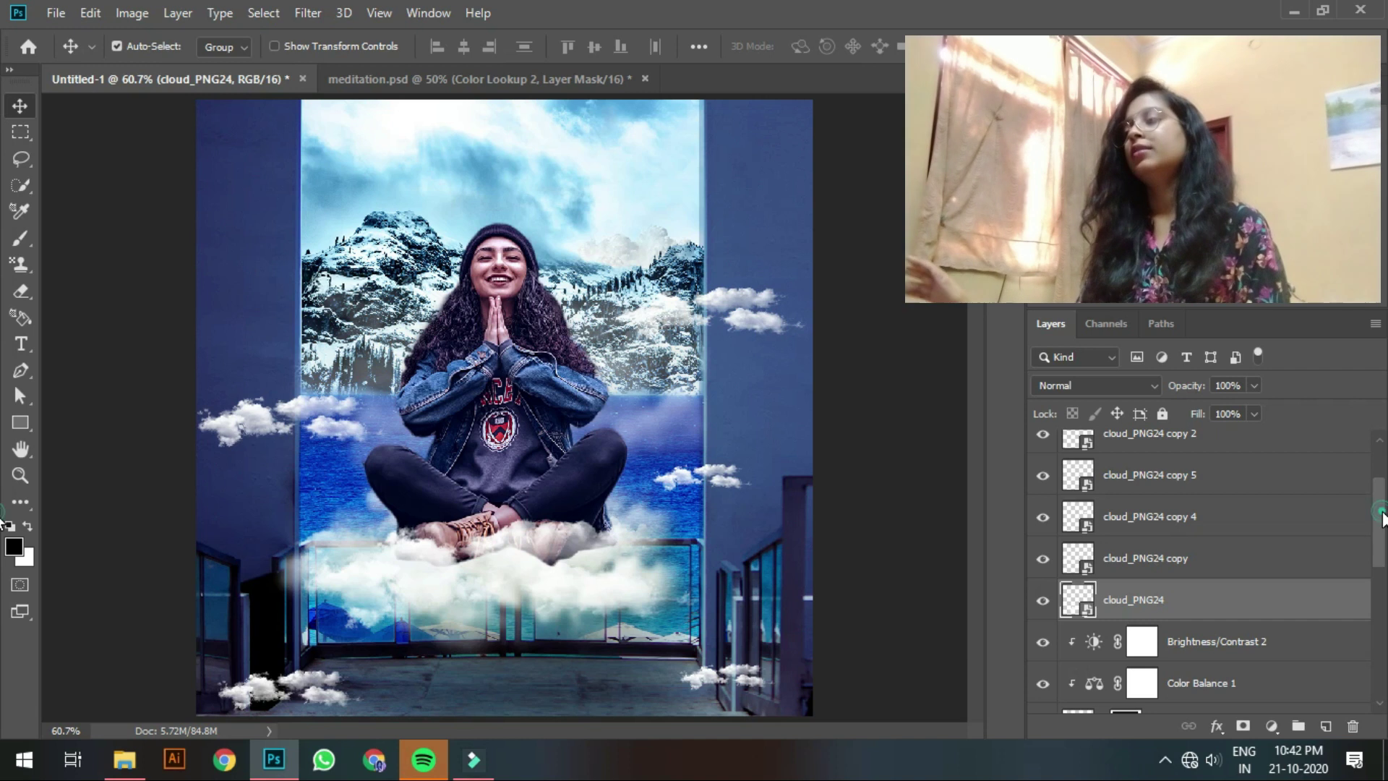
left_click_drag(1379, 514, 1375, 484)
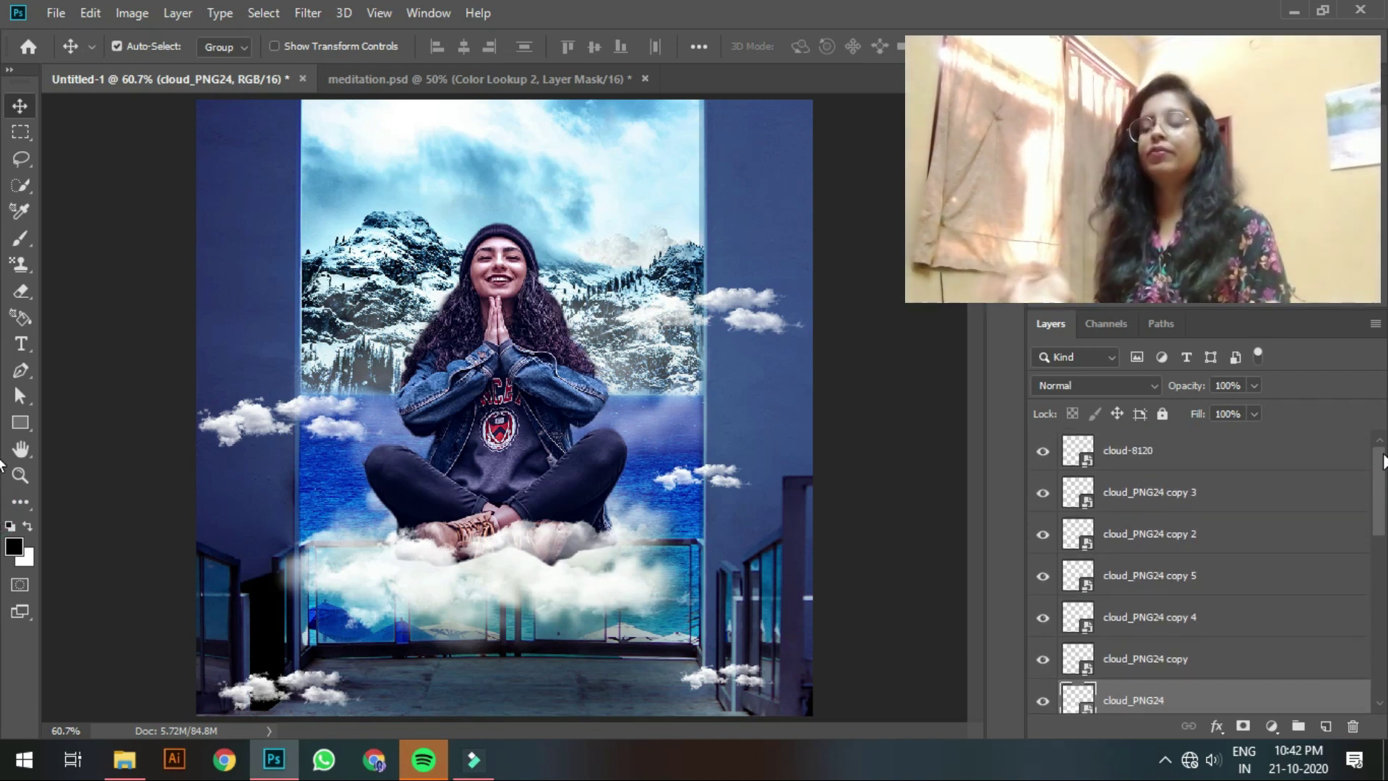
left_click(1301, 452, "shift")
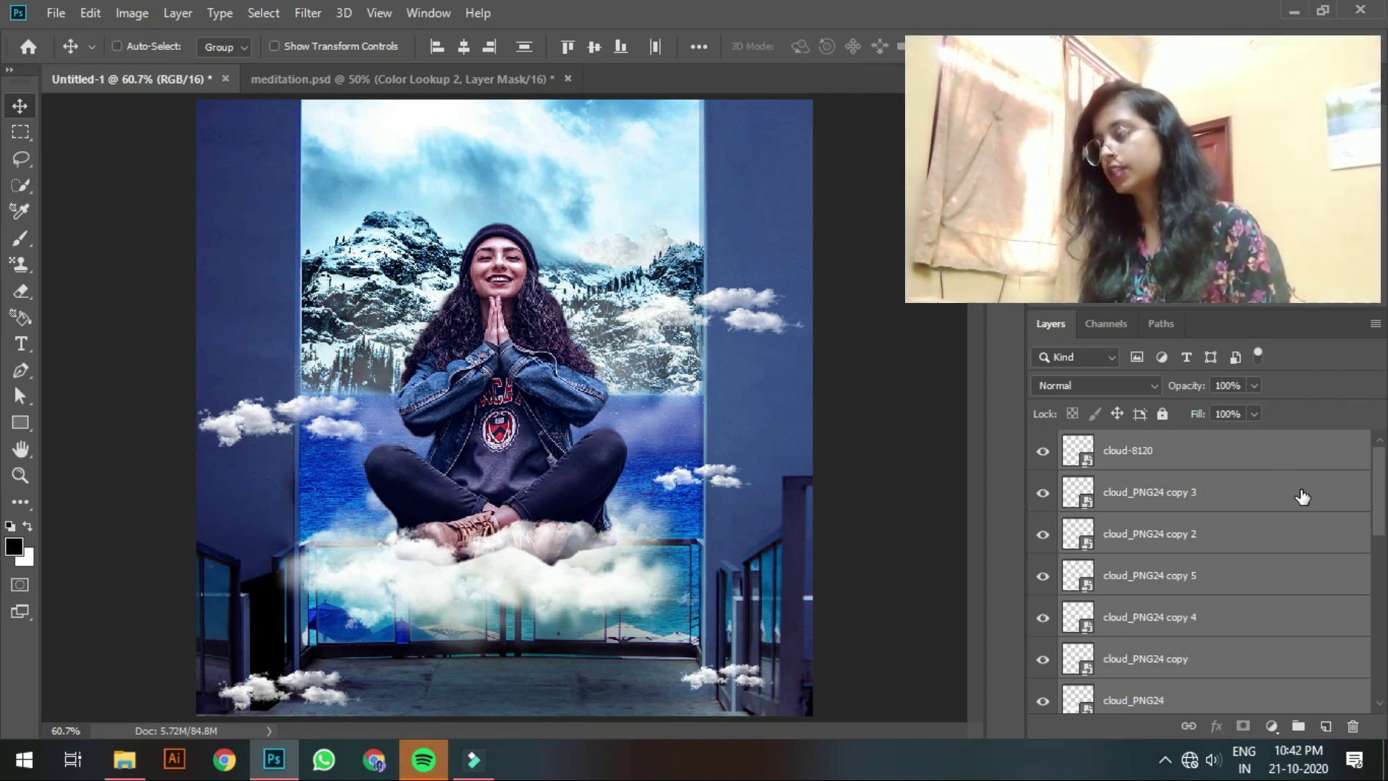
key("ctrl+g")
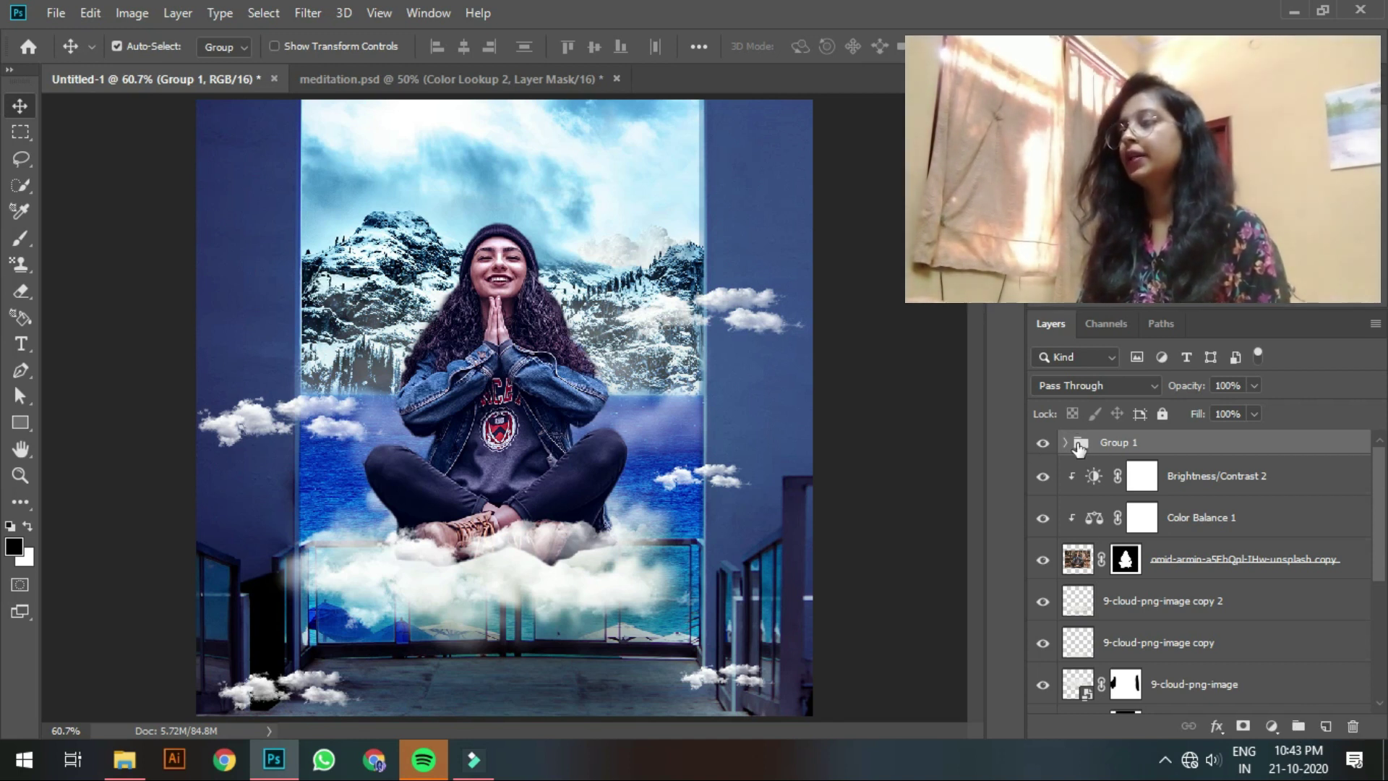
left_click(1050, 442)
left_click(1050, 442)
left_click(1050, 442)
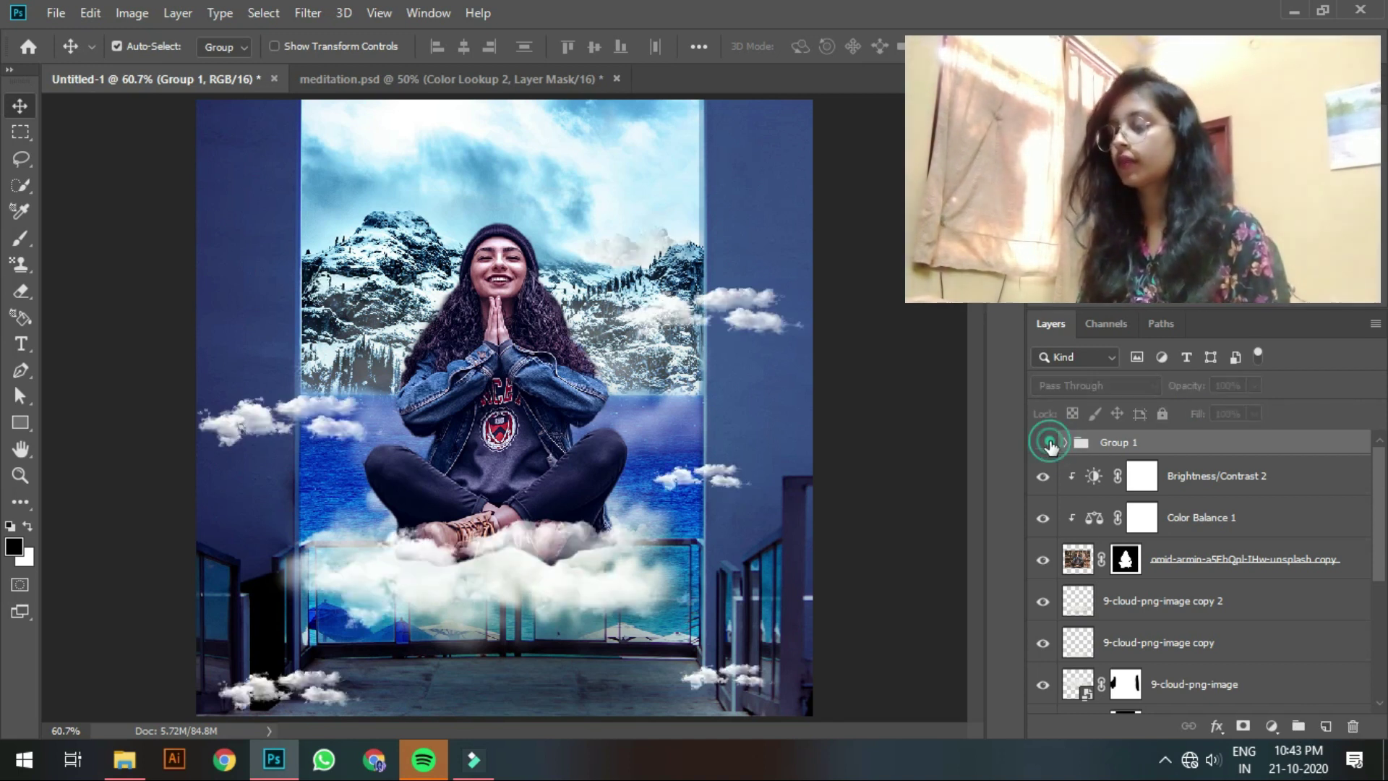
left_click(1043, 442)
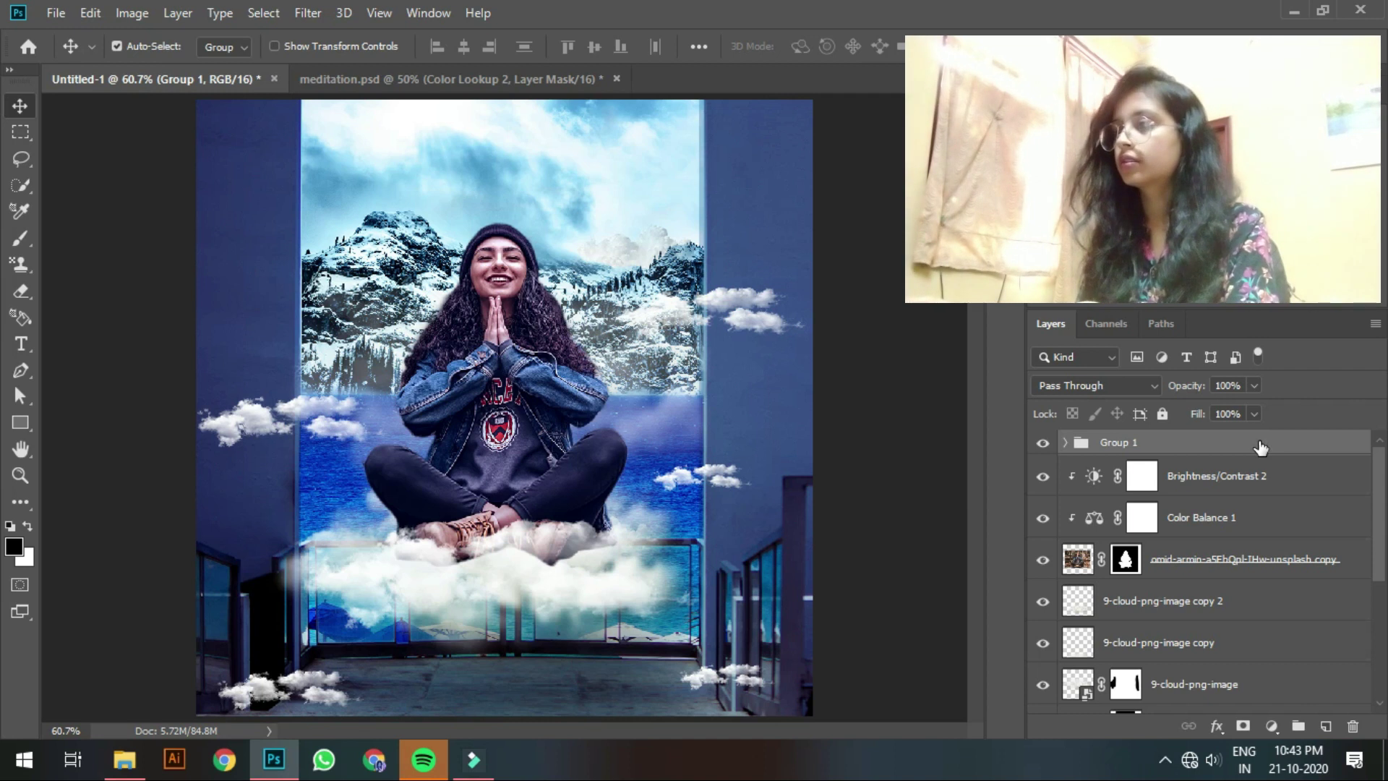
Step: Add a Brightness/Contrast adjustment clipped to the cloud group and slightly adjust its brightness and contrast
left_click(1271, 726)
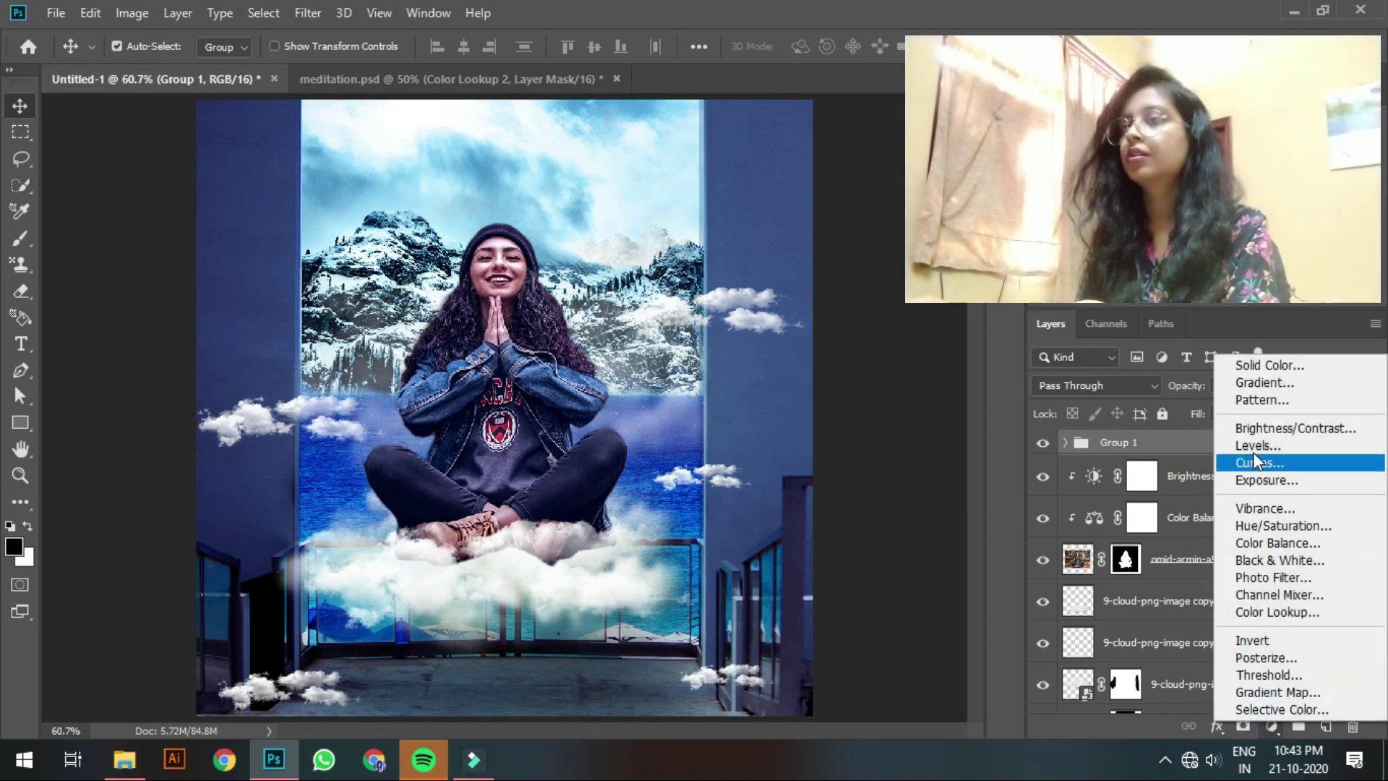
left_click(1272, 428)
left_click(830, 477)
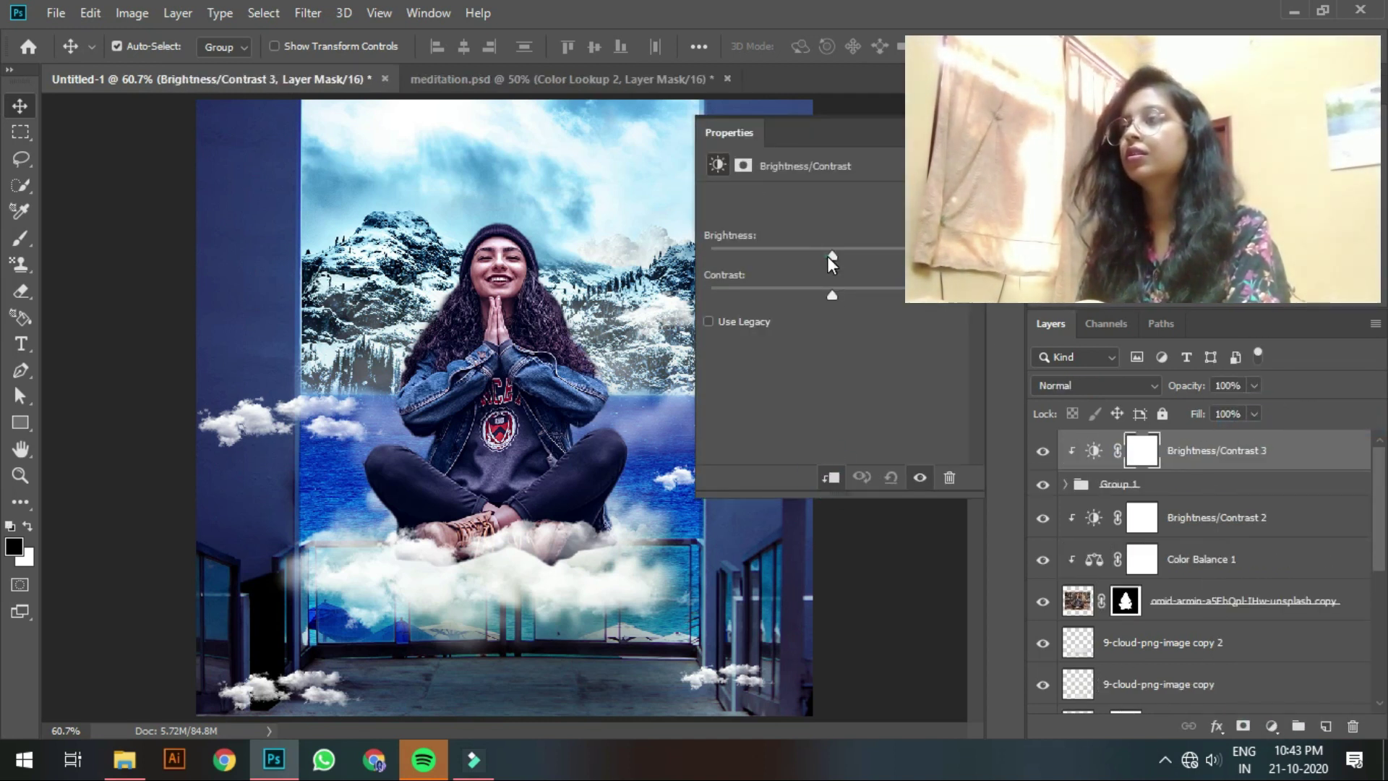
left_click_drag(810, 257, 808, 293)
left_click(1173, 439)
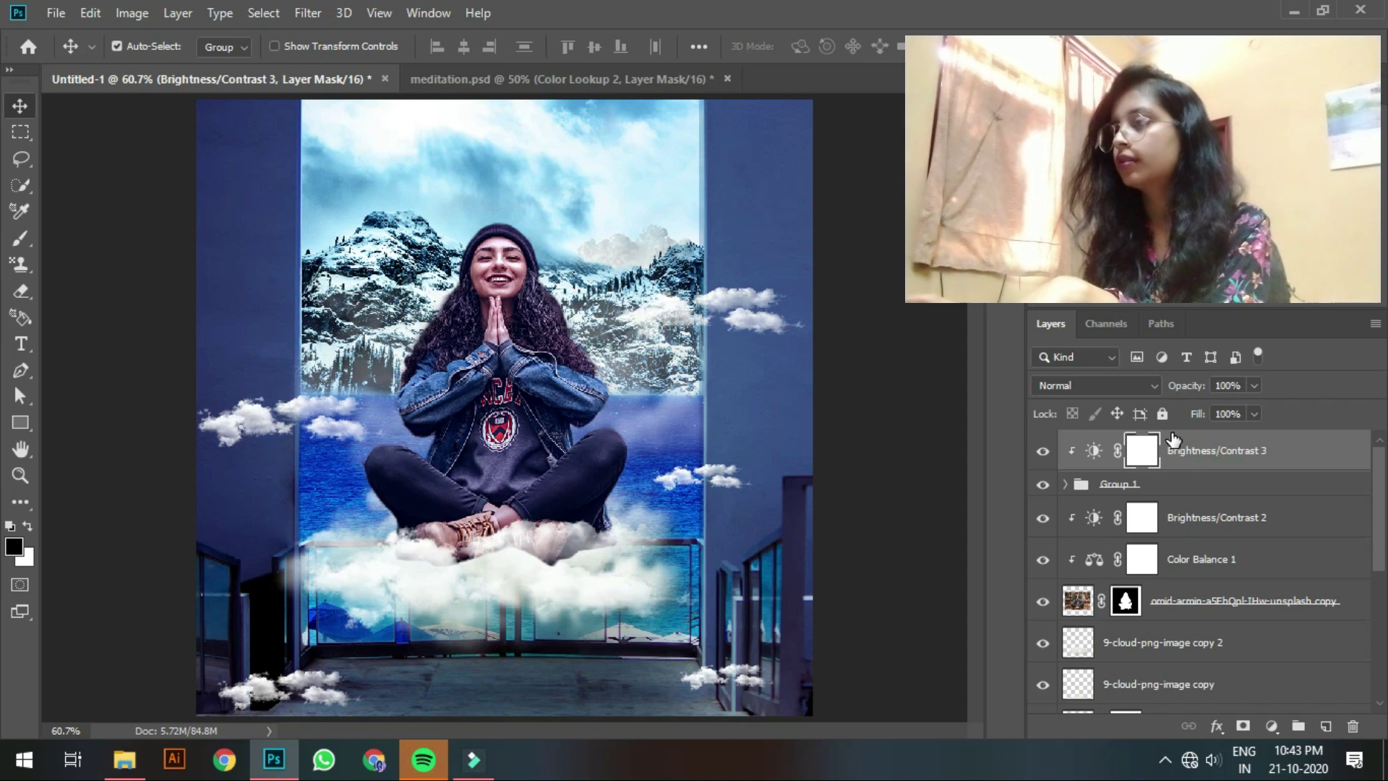
Step: Add a Levels adjustment clipped to the cloud group with input levels 15, 0.82 and 244
left_click(1272, 726)
left_click(1239, 444)
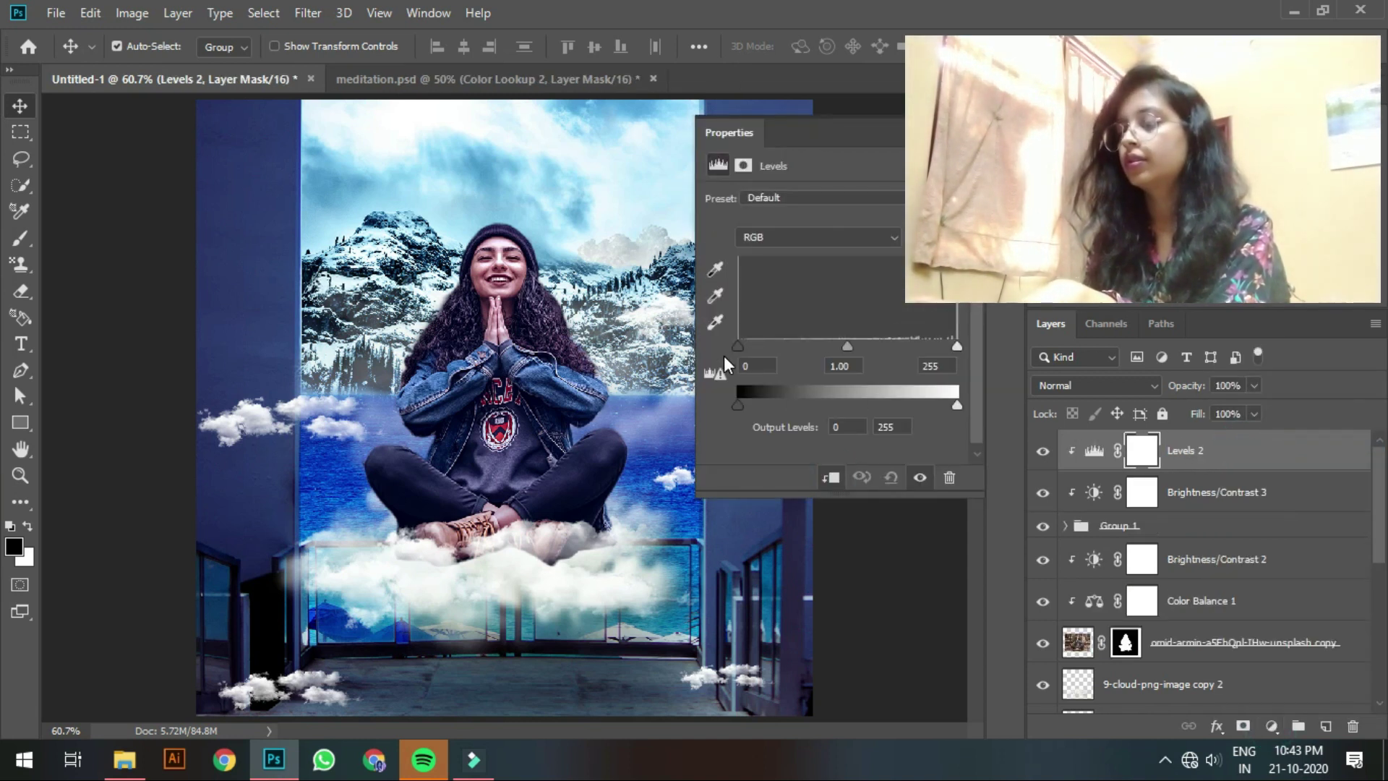
mouse_move(745, 348)
left_mouse_down()
mouse_move(770, 341)
mouse_move(752, 347)
left_mouse_up()
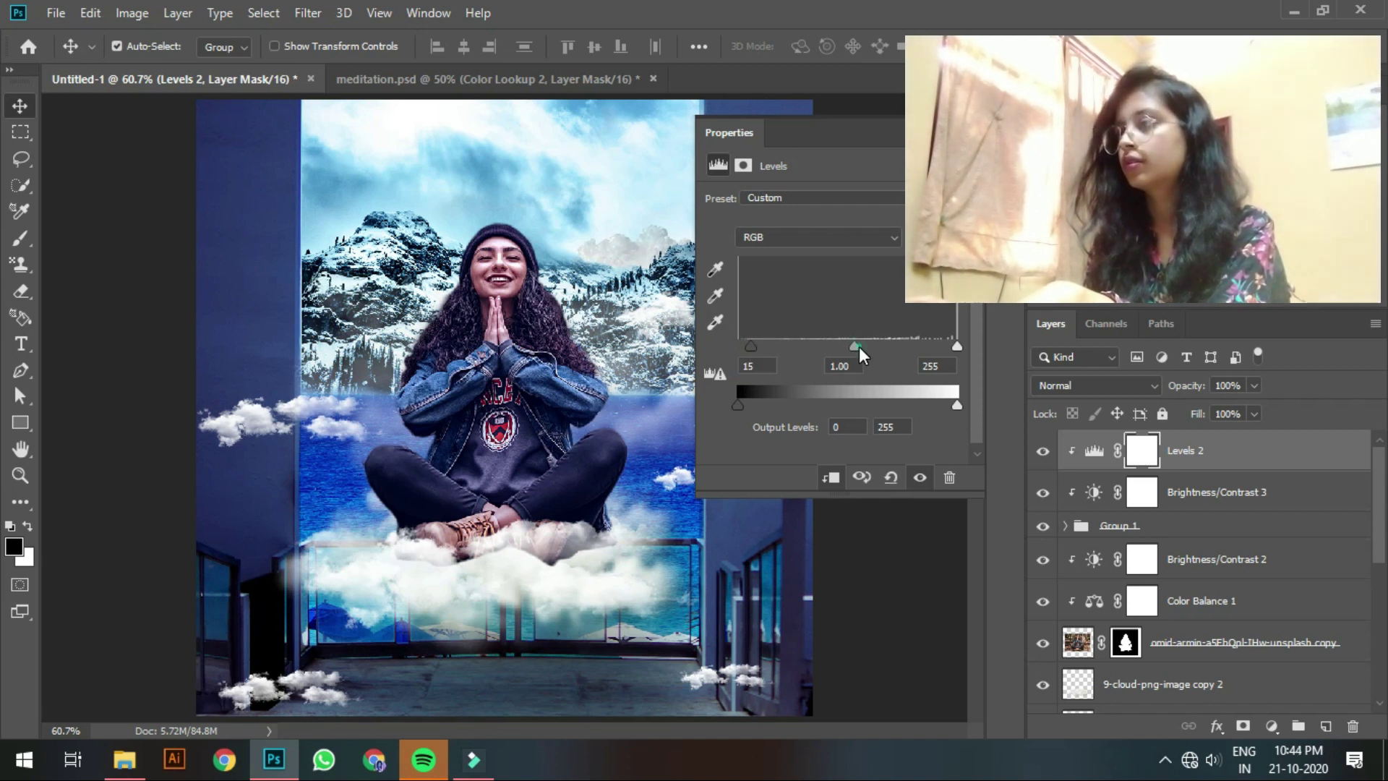
left_click_drag(866, 346, 872, 347)
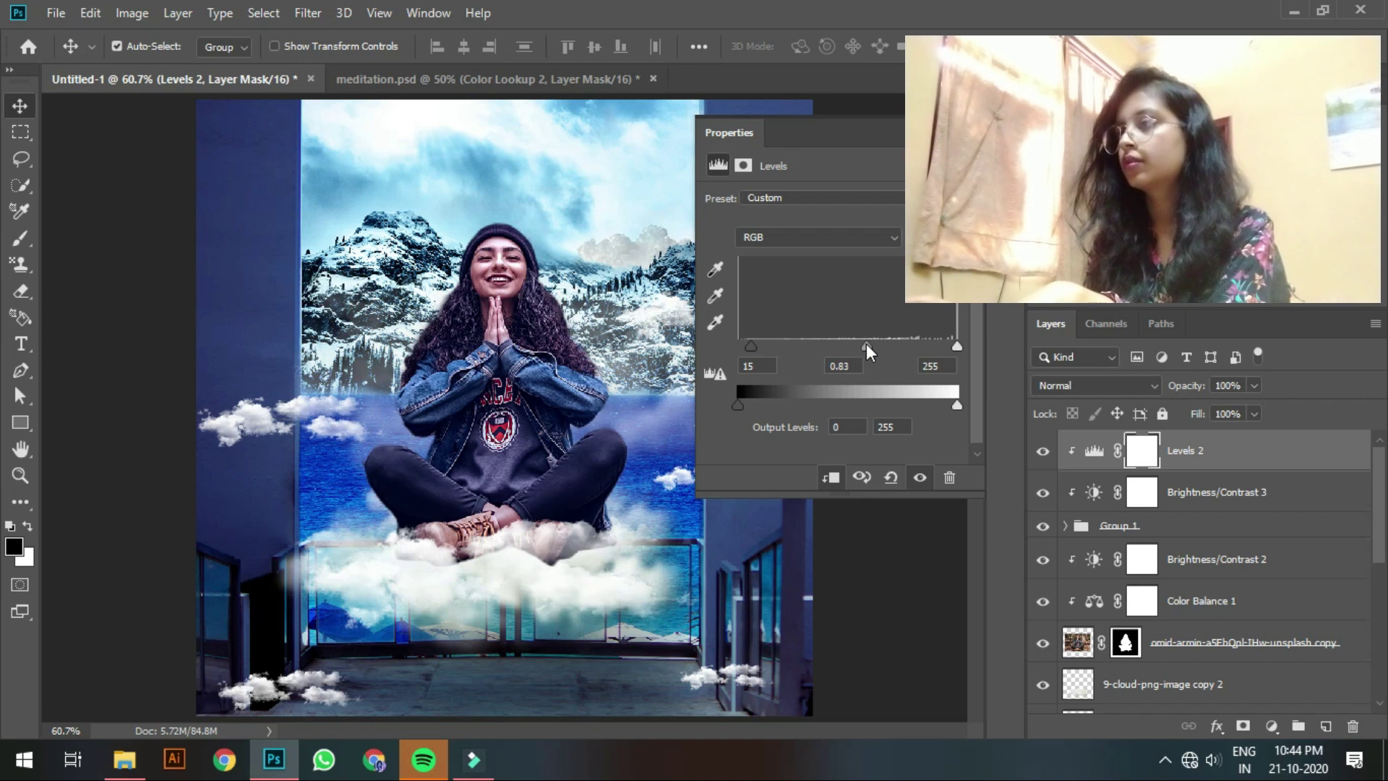
left_click_drag(957, 345, 947, 344)
left_click_drag(857, 344, 863, 342)
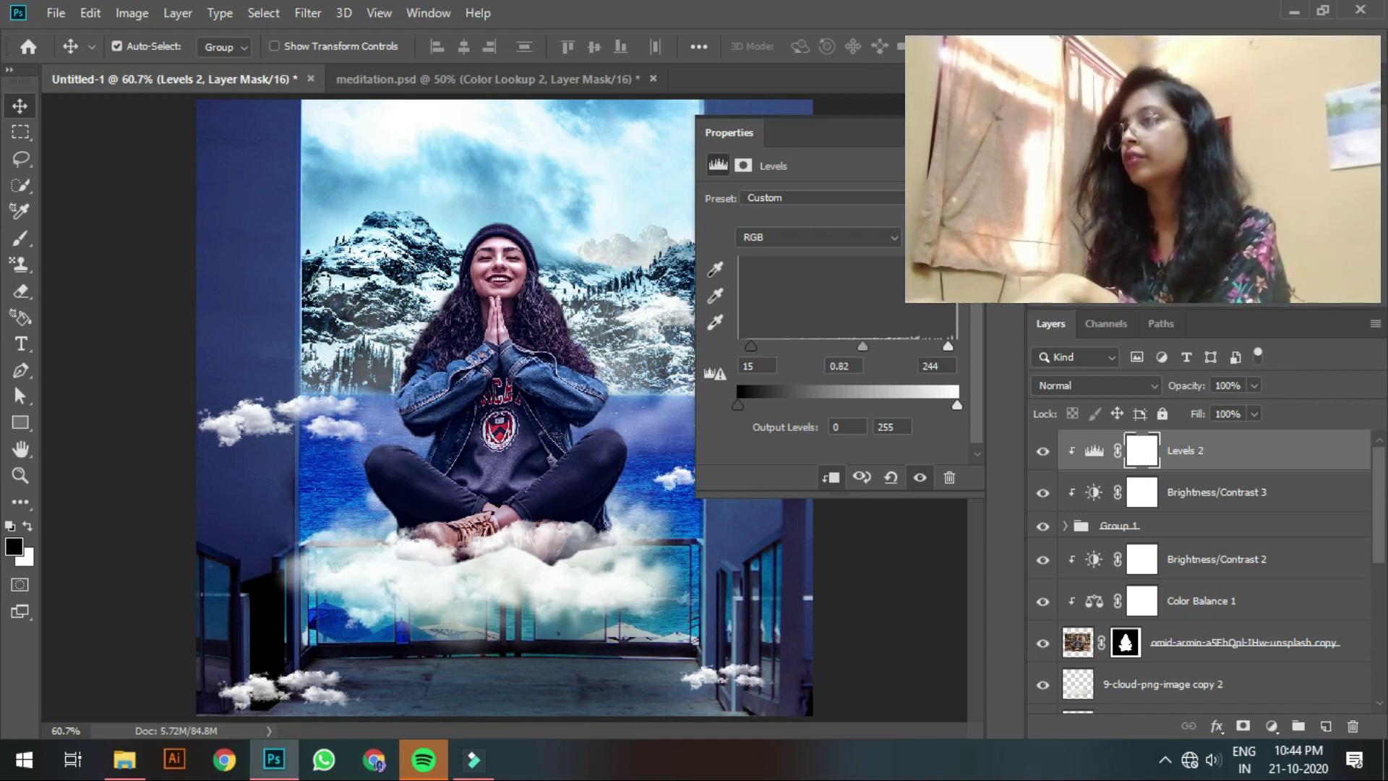
left_click(956, 132)
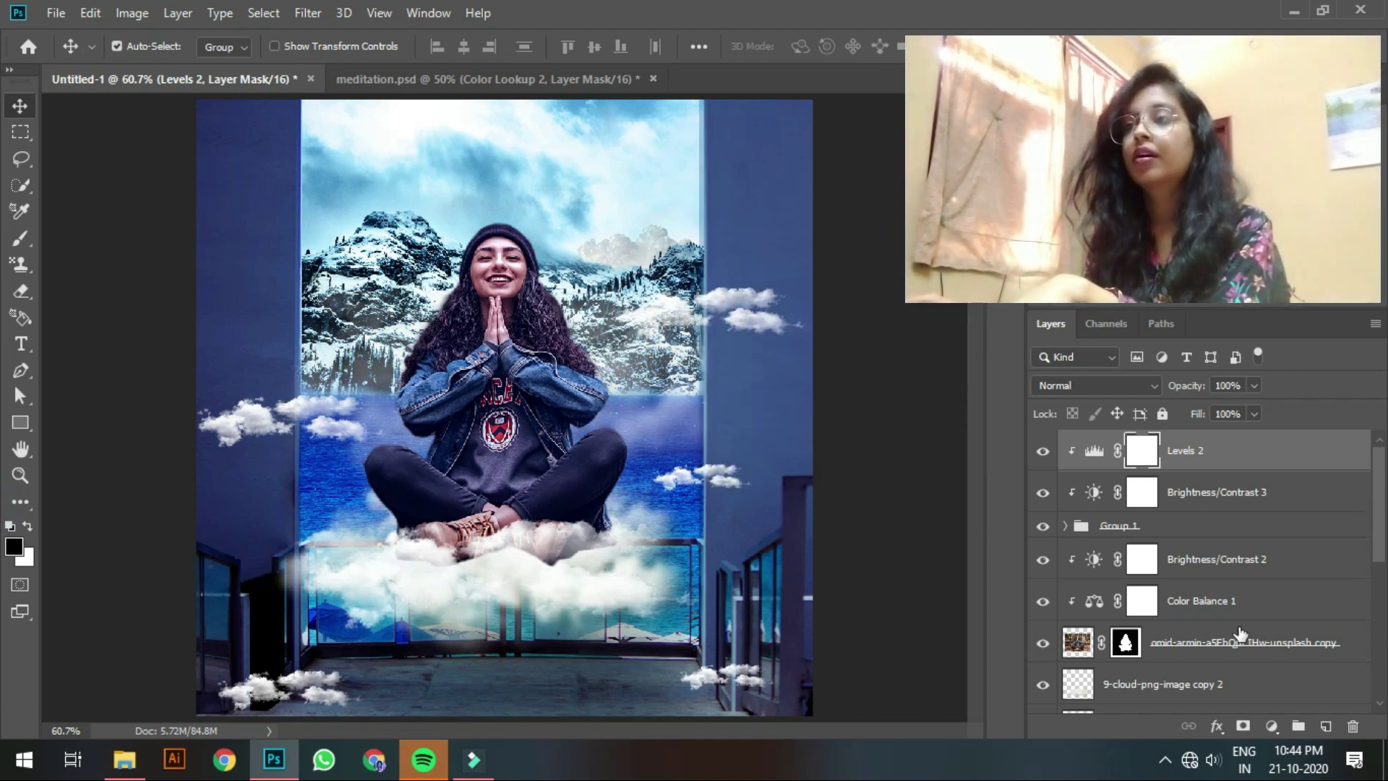
Step: Place the foggy hills photo from the meditation folder as the top layer, scaled to about 11.33% so its mist covers the canvas
left_click(124, 759)
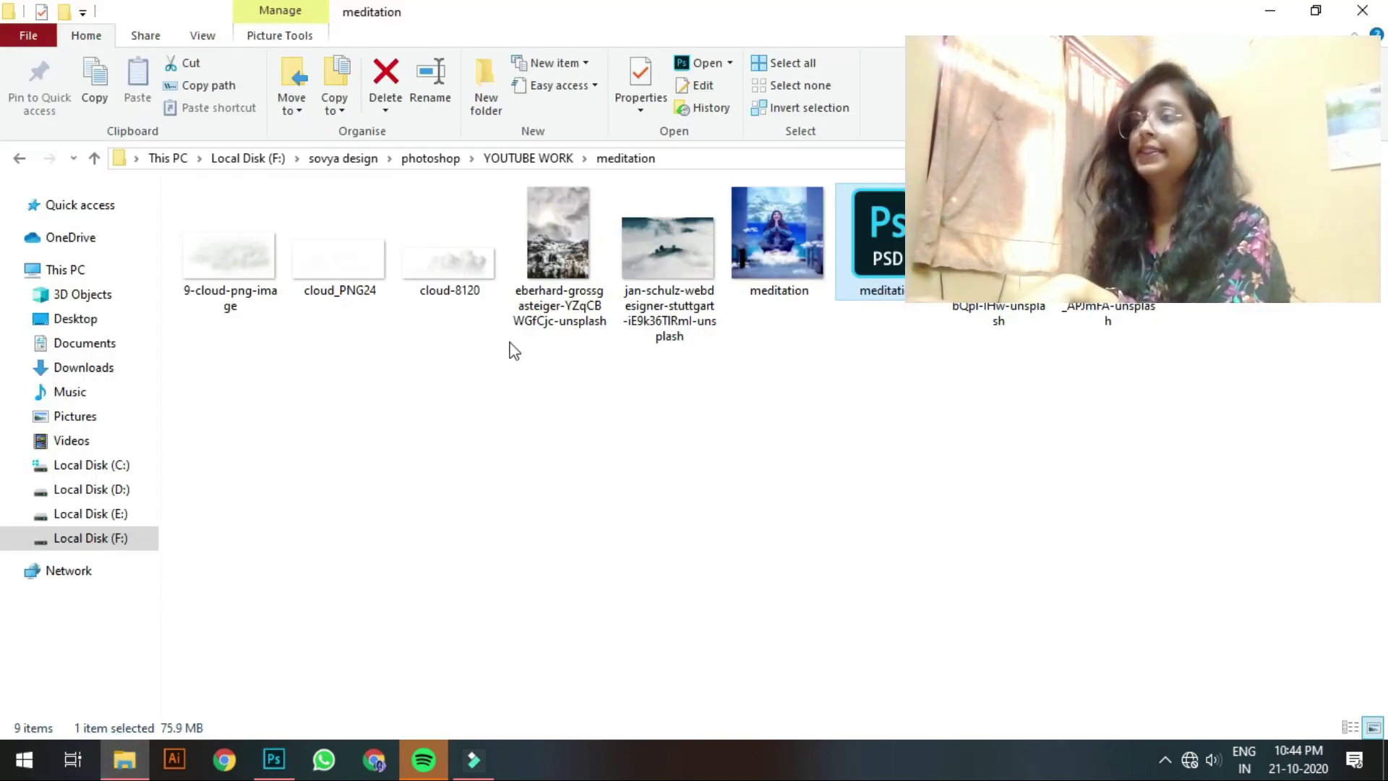
left_click_drag(657, 254, 459, 555)
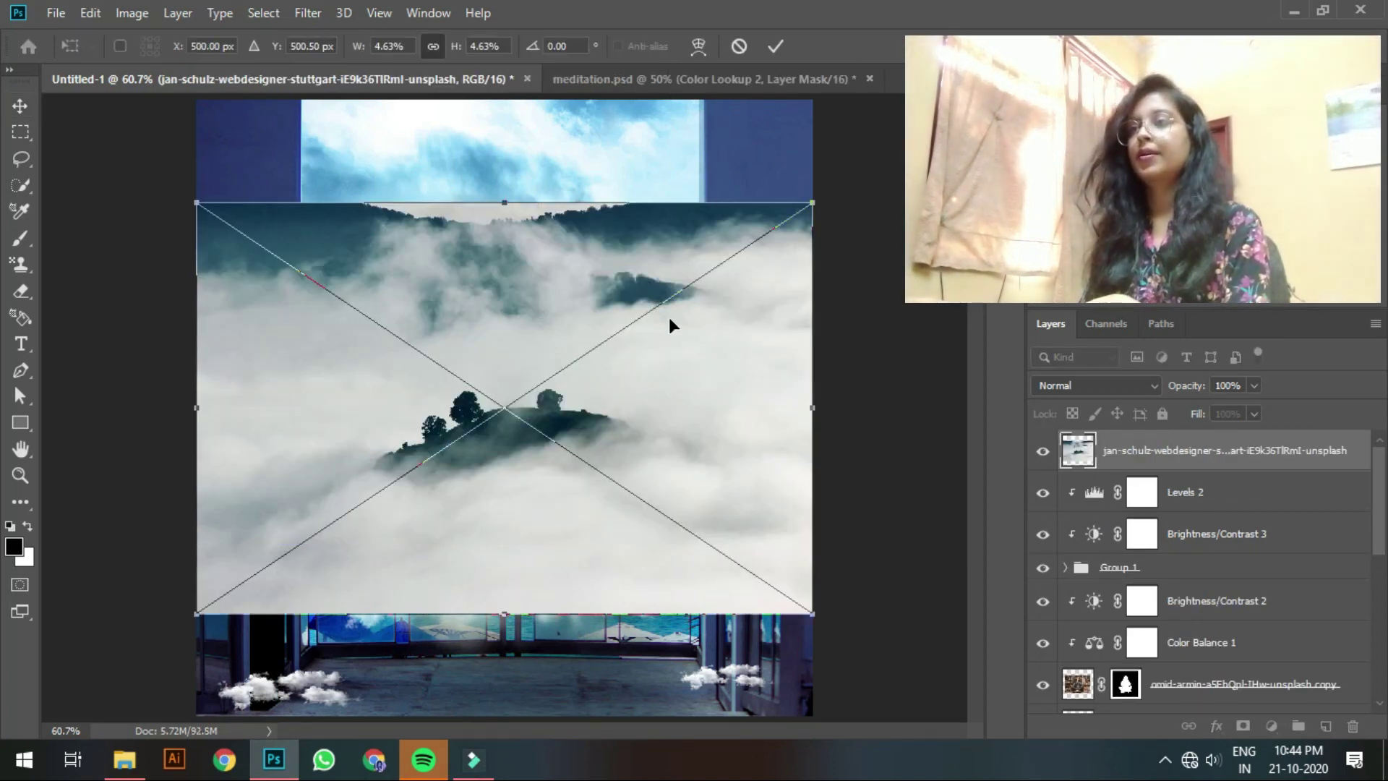
left_click_drag(813, 203, 972, 97)
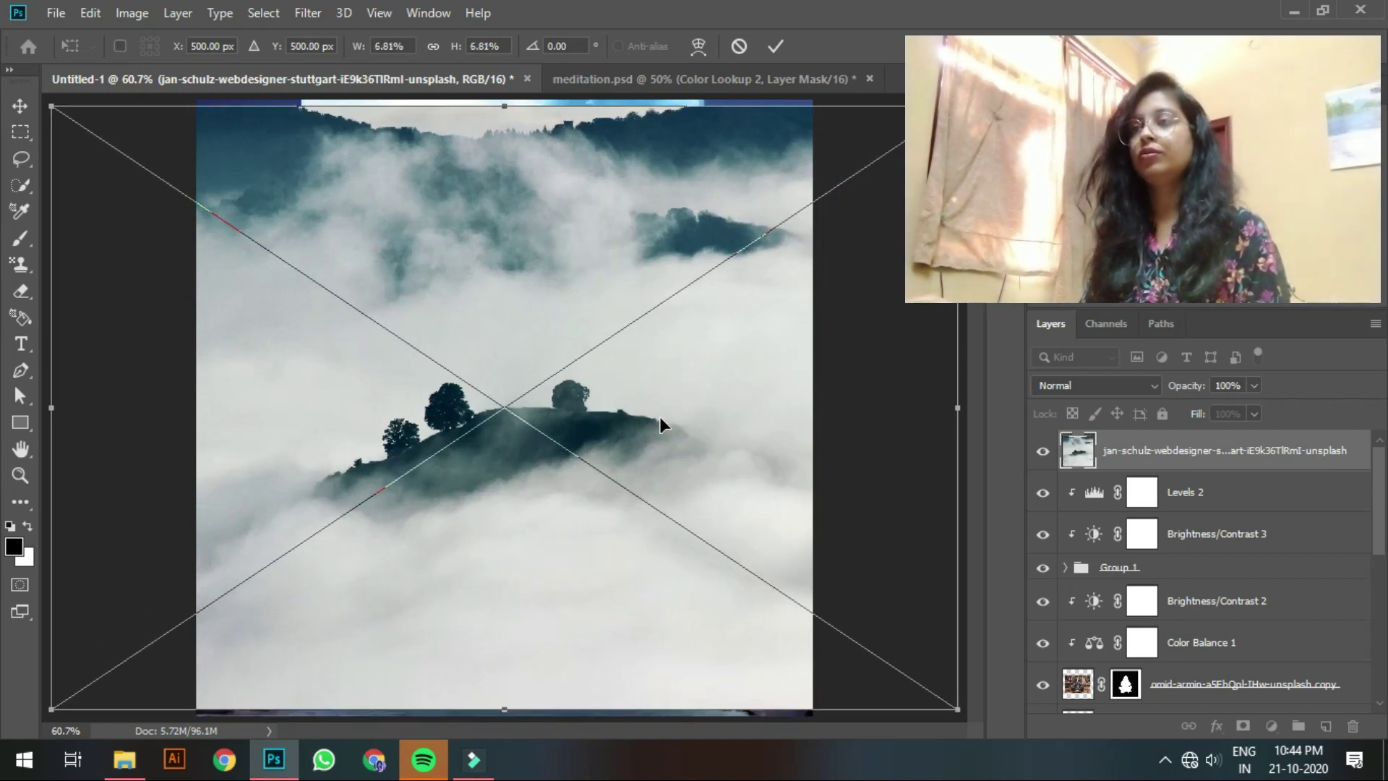
key("ctrl+minus")
key("ctrl+minus")
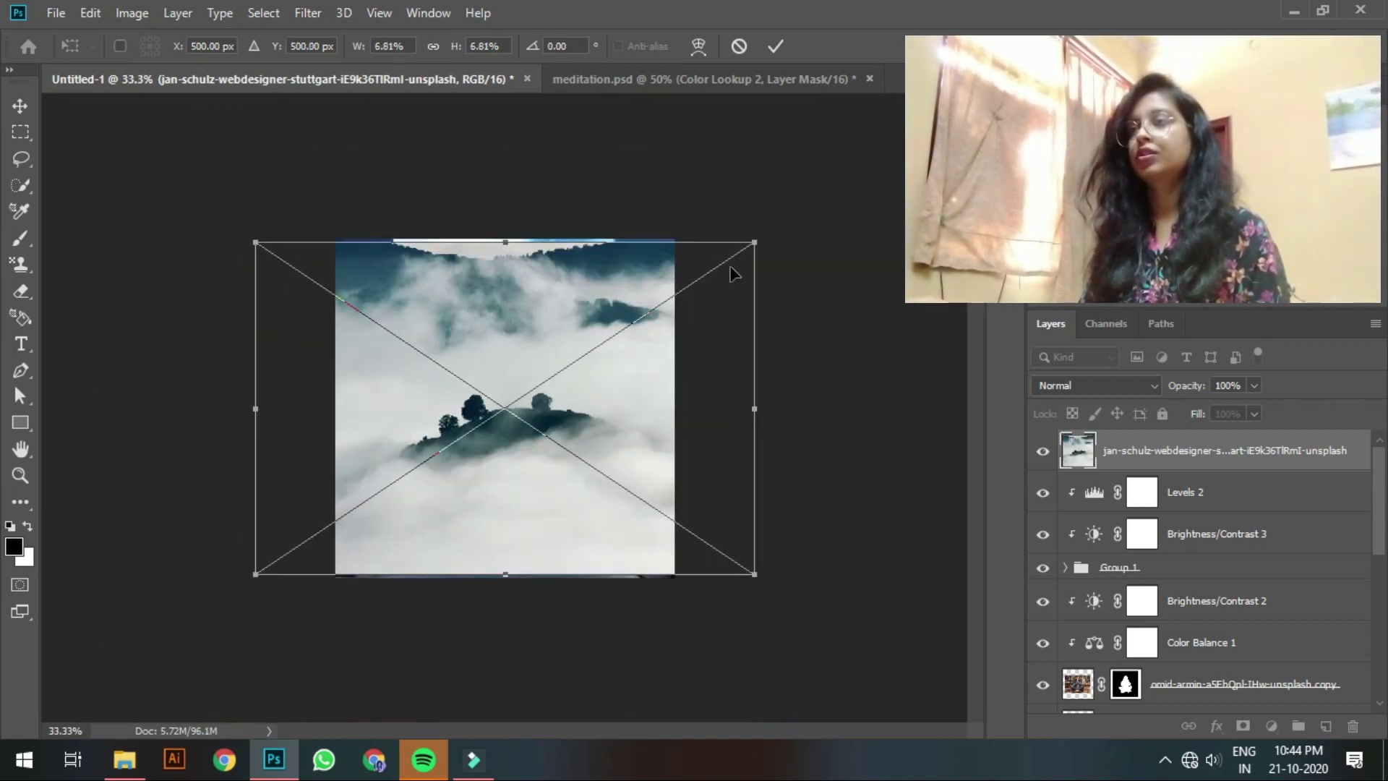
left_click_drag(762, 243, 836, 193)
left_click_drag(645, 399, 509, 428)
left_click_drag(678, 217, 751, 202)
left_click_drag(555, 372, 473, 509)
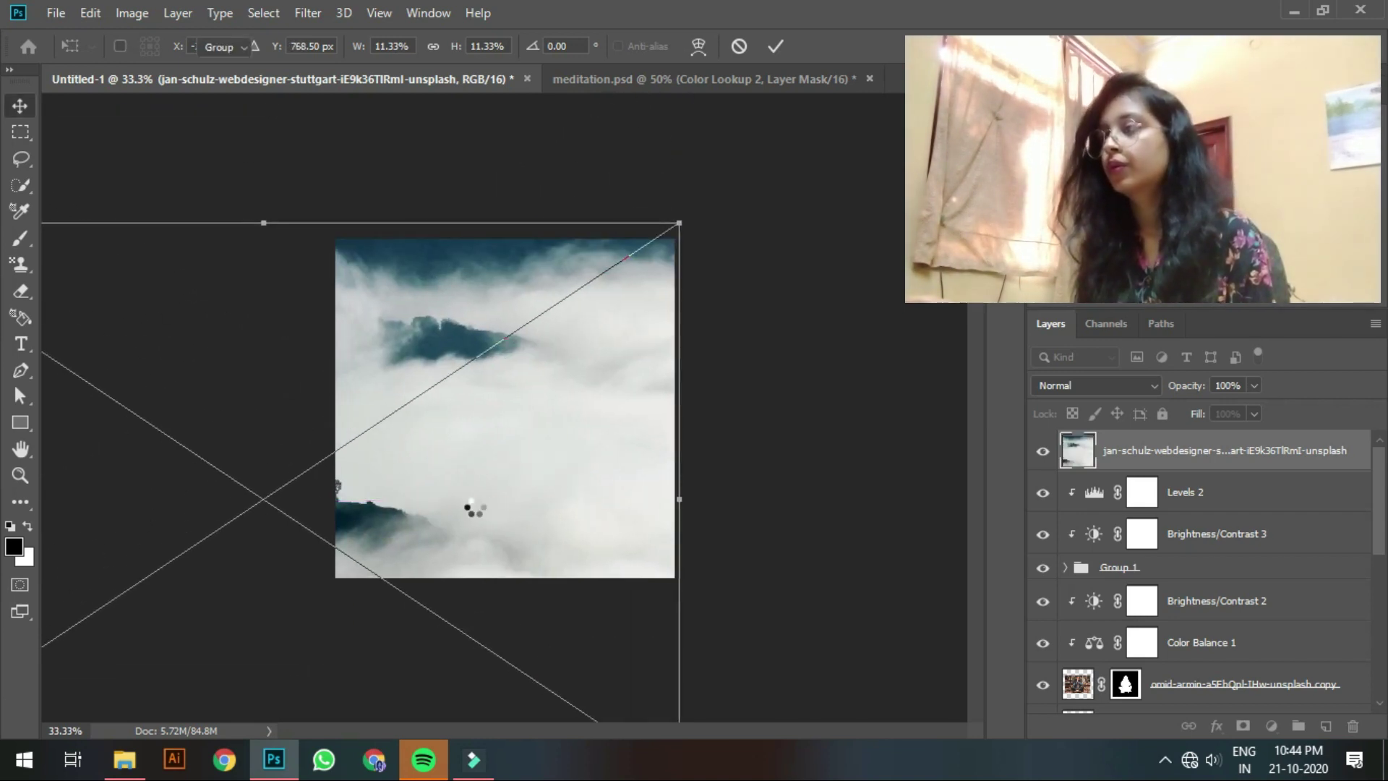
Step: Set the foggy hills layer's blending mode to Soft Light, deselect it and fit the image to the window
left_click(1059, 383)
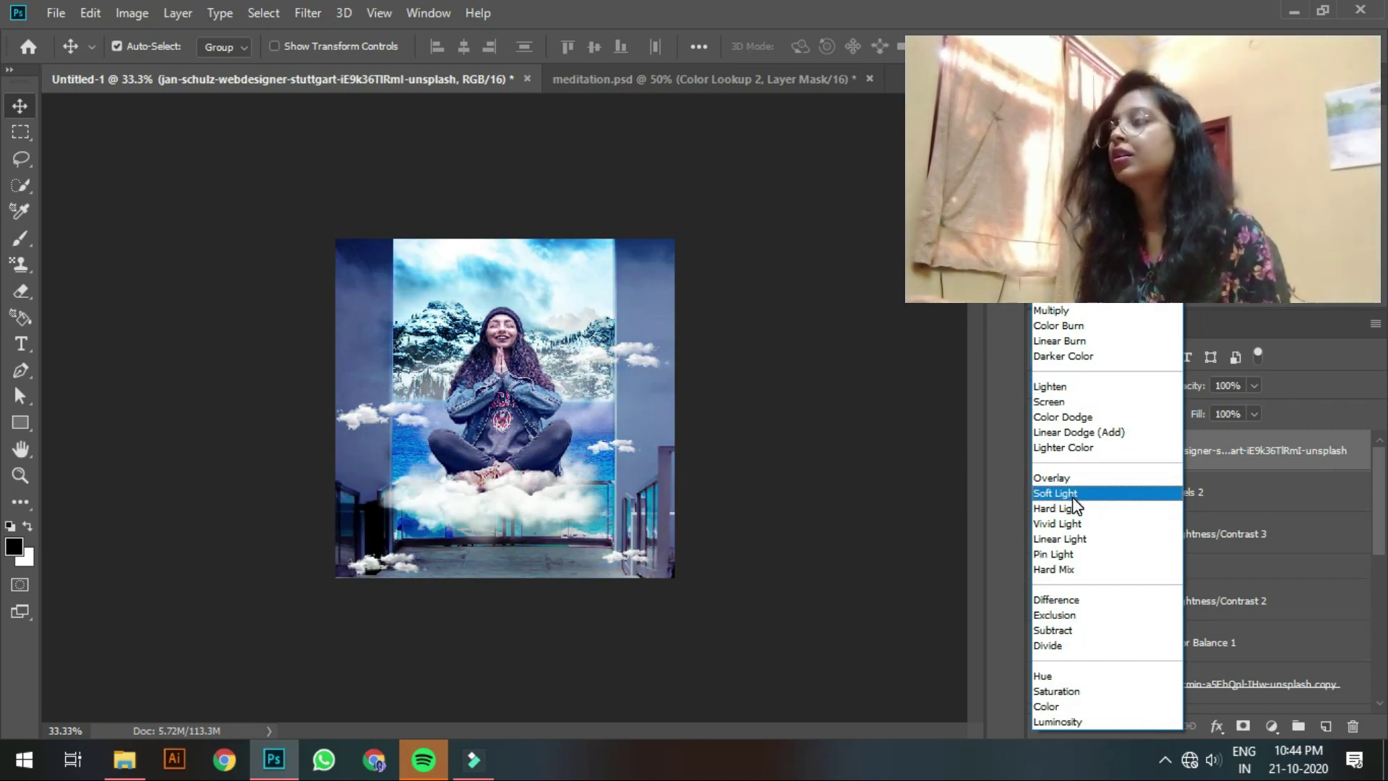
left_click(1075, 490)
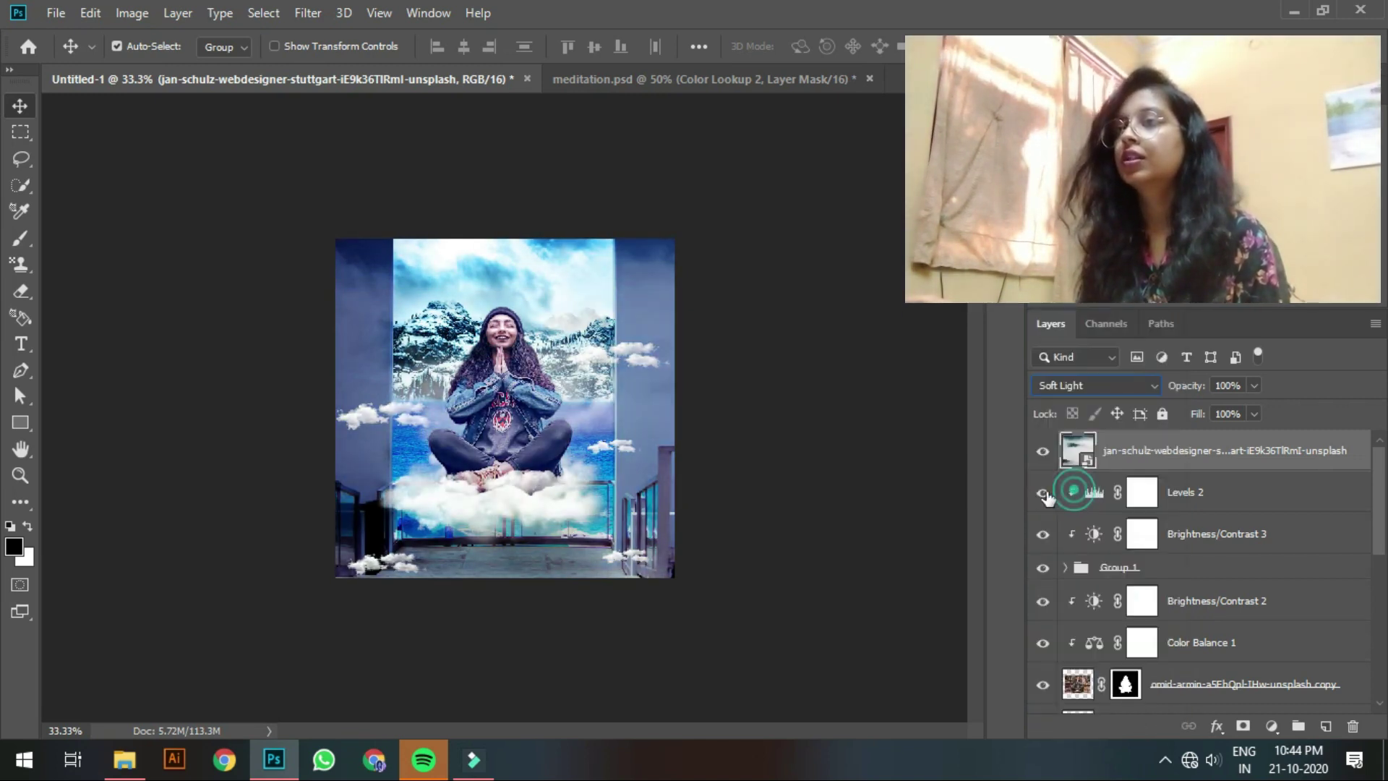
left_click(853, 490)
key("ctrl+0")
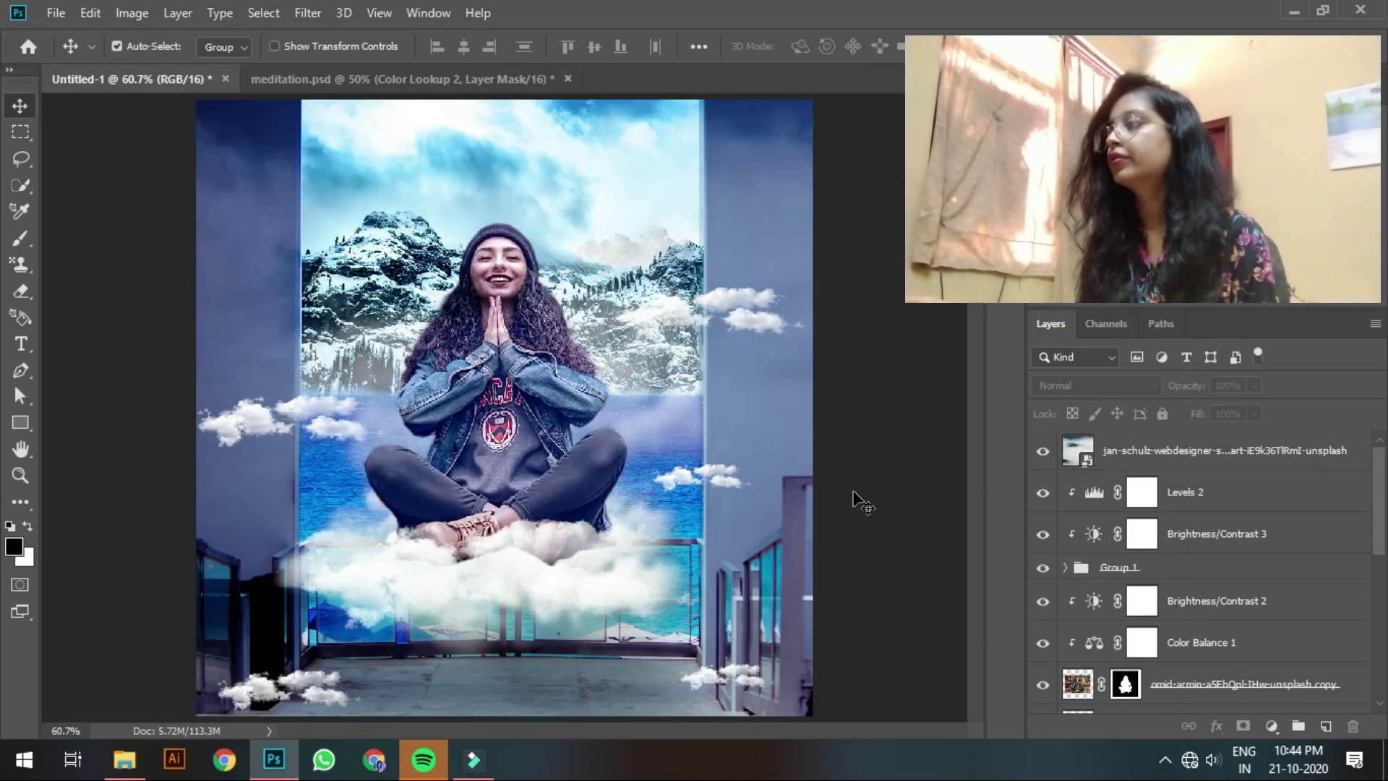
Step: Lower the foggy hills layer's opacity to 70% and its fill to 71%, and compare the image with the layer hidden and shown
left_click(1043, 450)
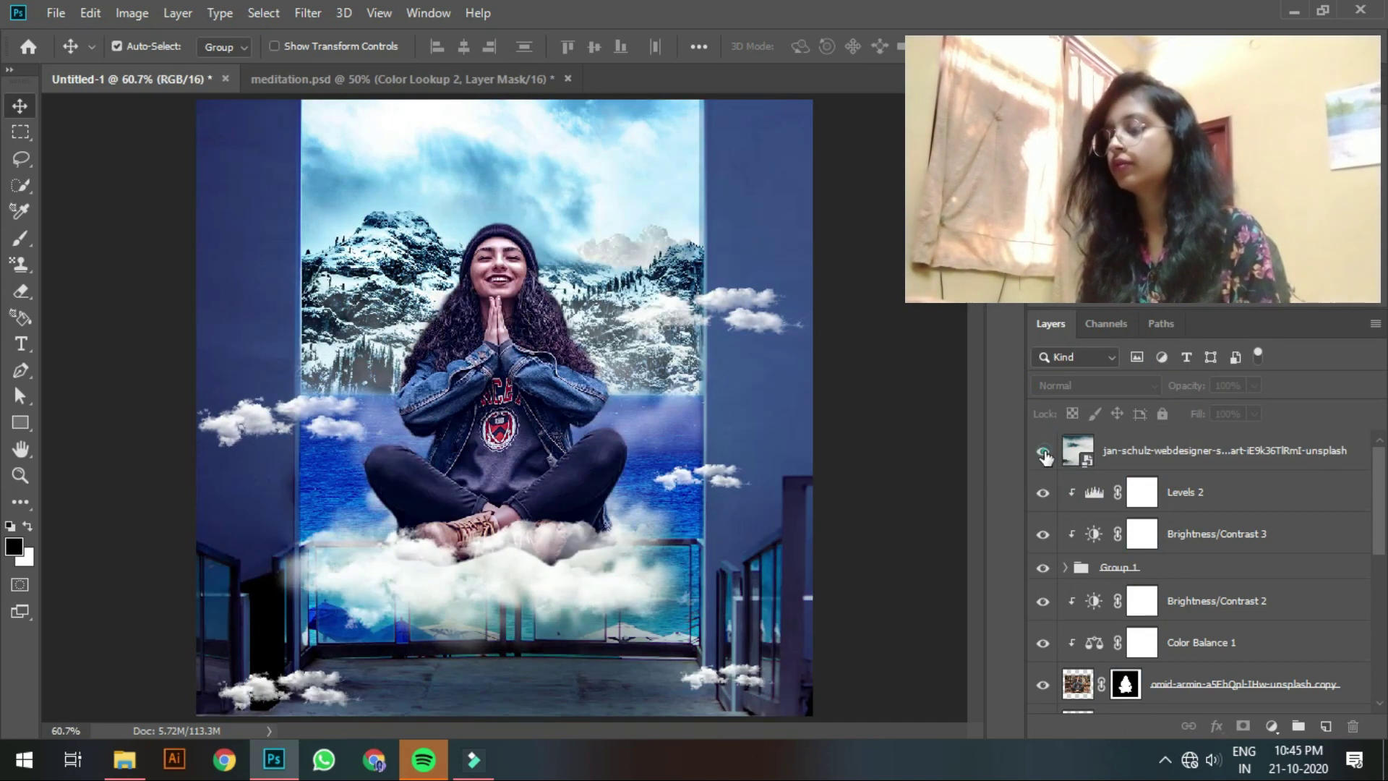
left_click(1043, 449)
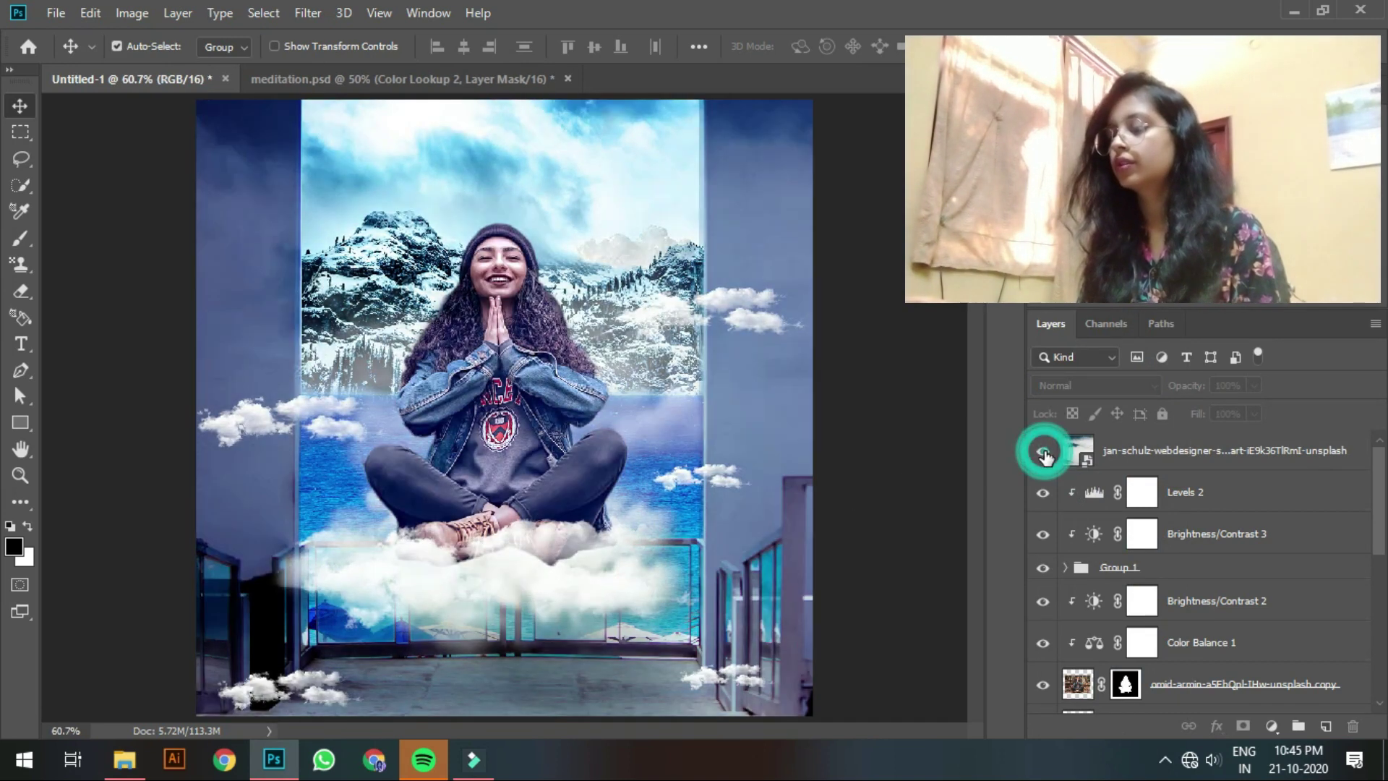
left_click(1124, 462)
left_click_drag(1195, 390, 1179, 392)
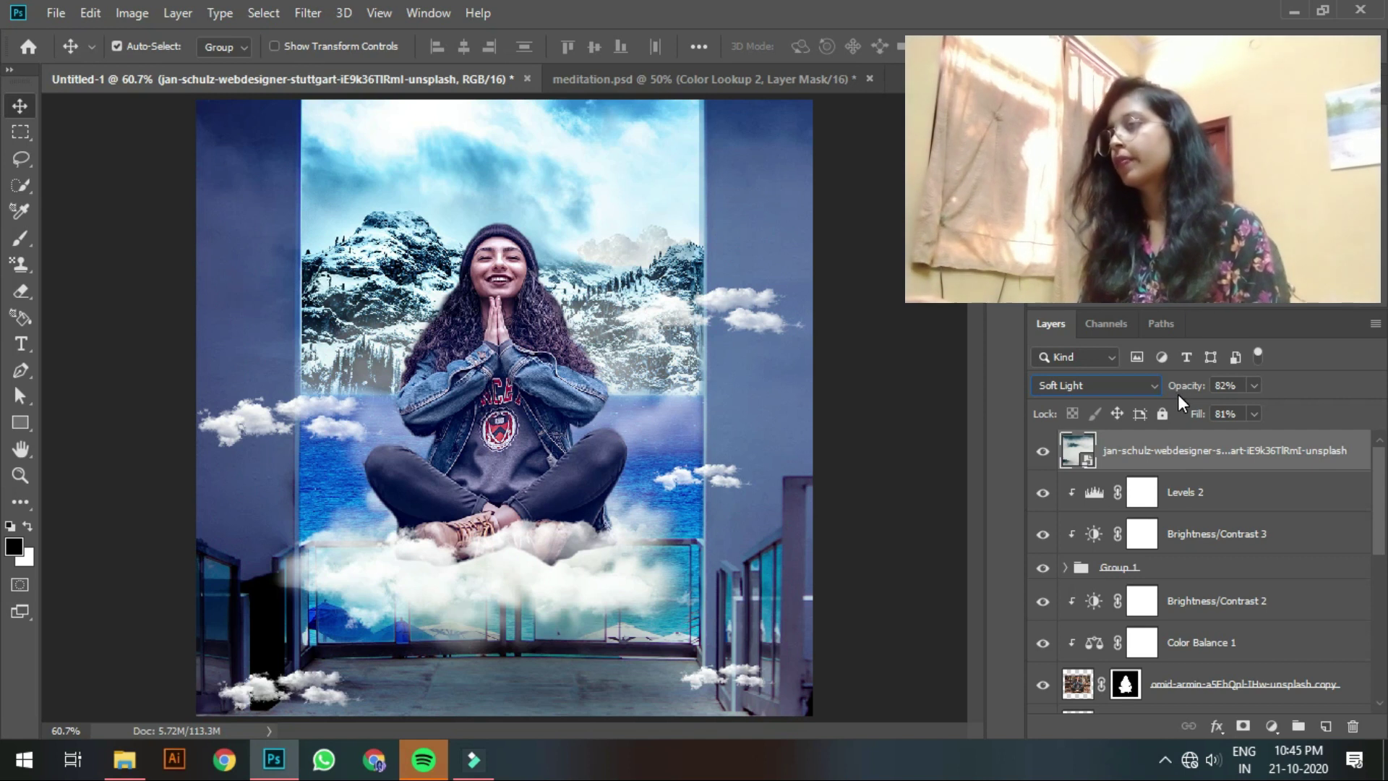
left_click_drag(1177, 393, 1176, 392)
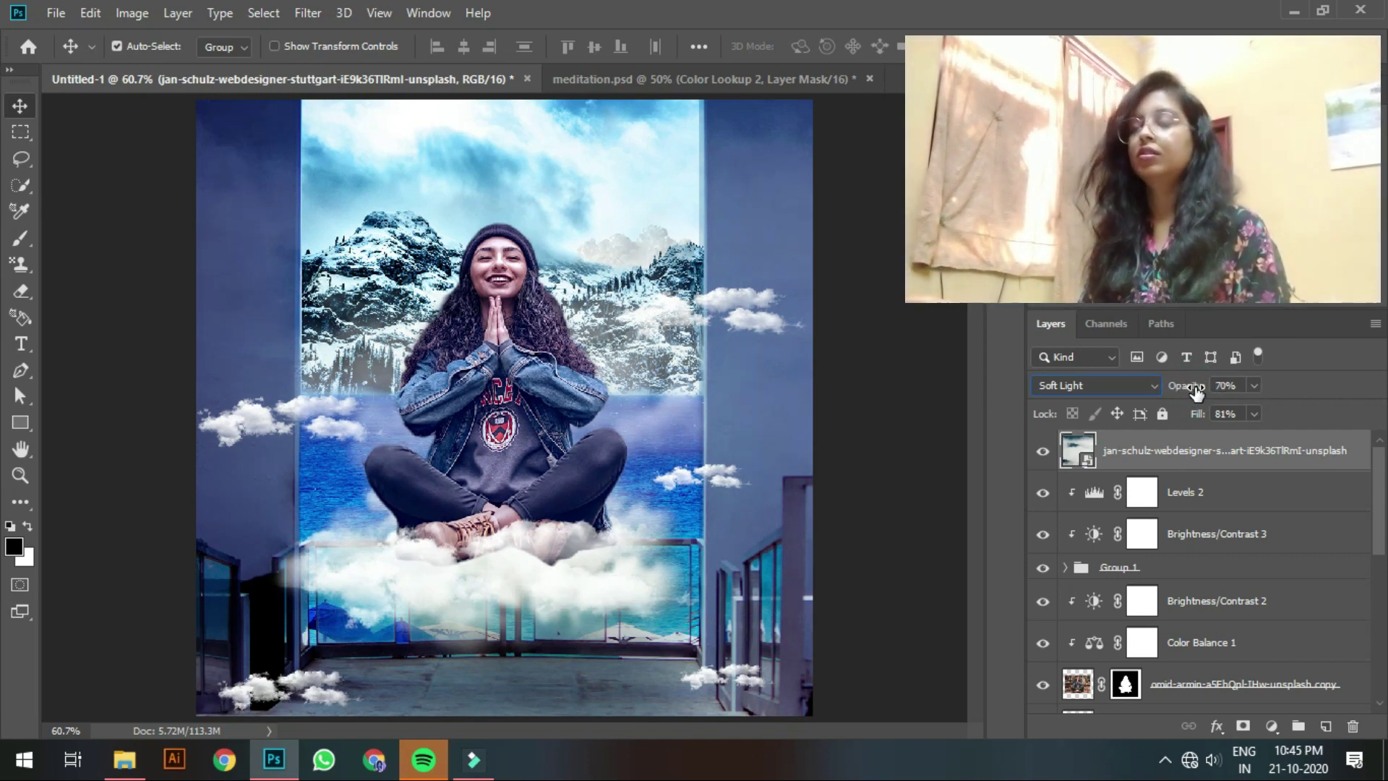
left_click_drag(1197, 414, 1189, 418)
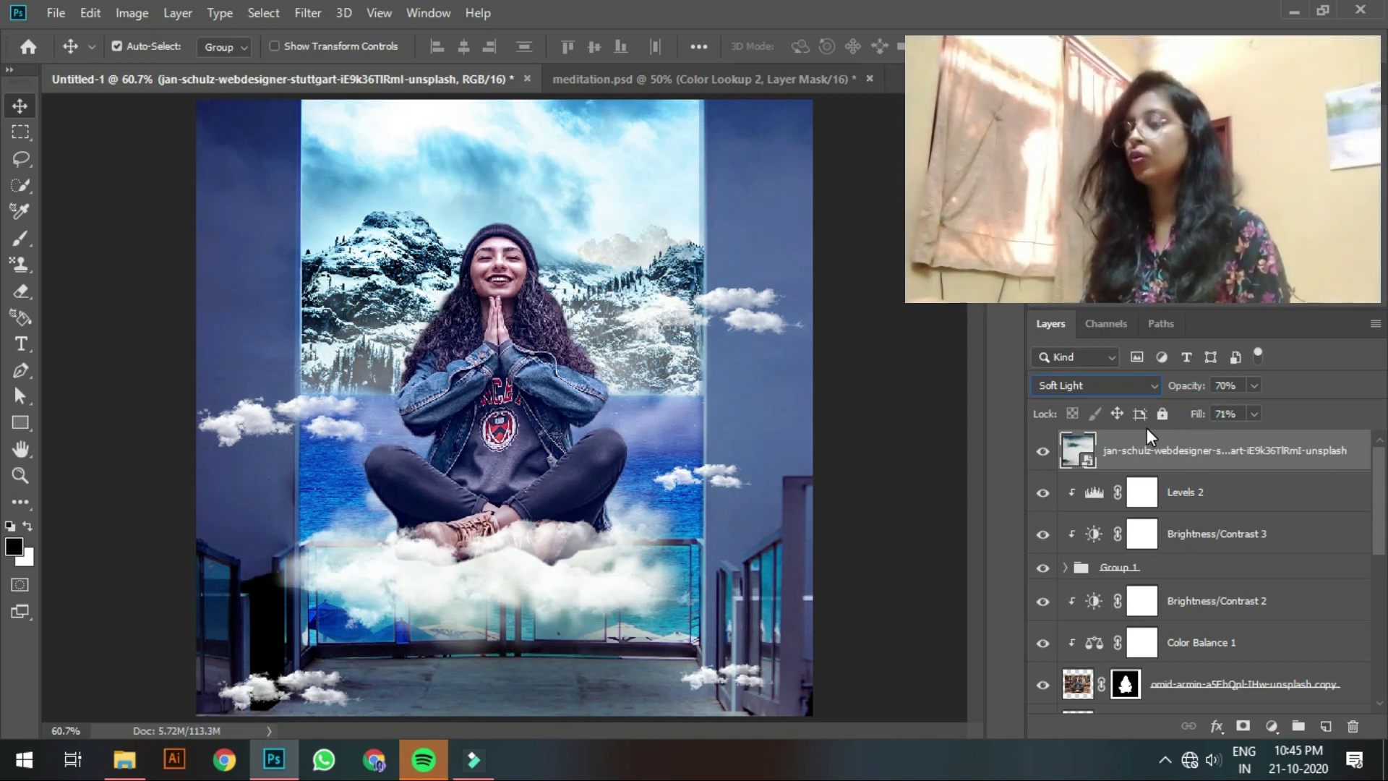
left_click(1042, 454)
left_click(1043, 455)
left_click(869, 380)
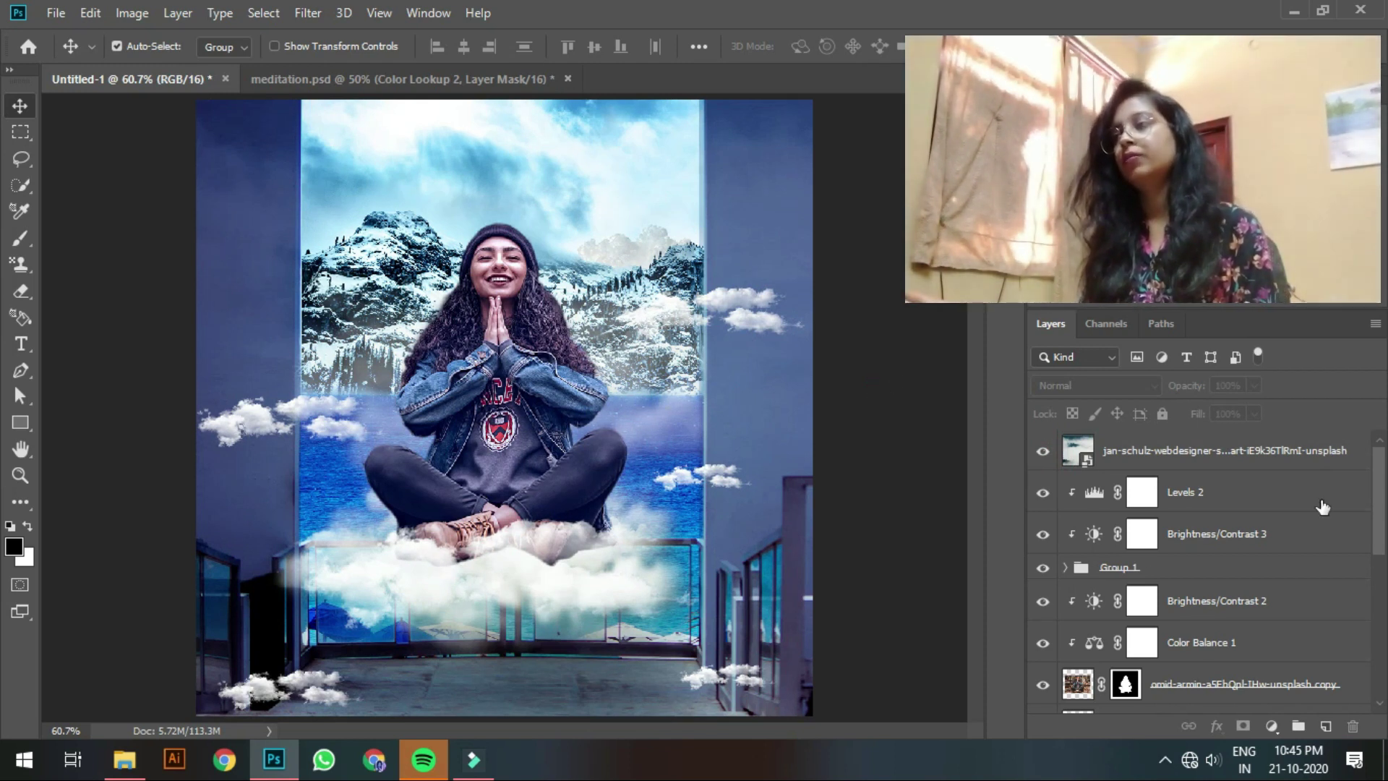
Step: Split the black Blend If slider for the underlying layer on the cloud group, blending its clouds softly over the dark areas
left_click(1279, 567)
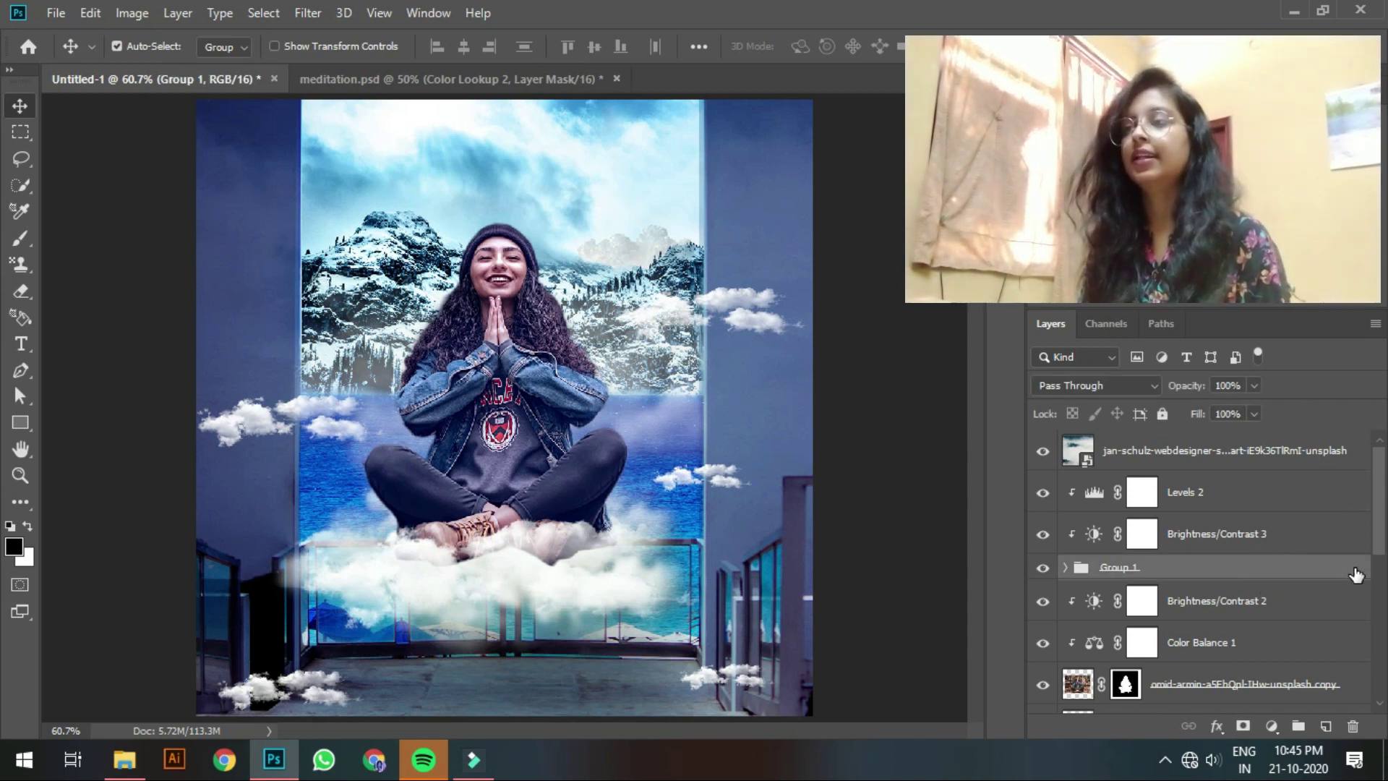
double_click(1356, 570)
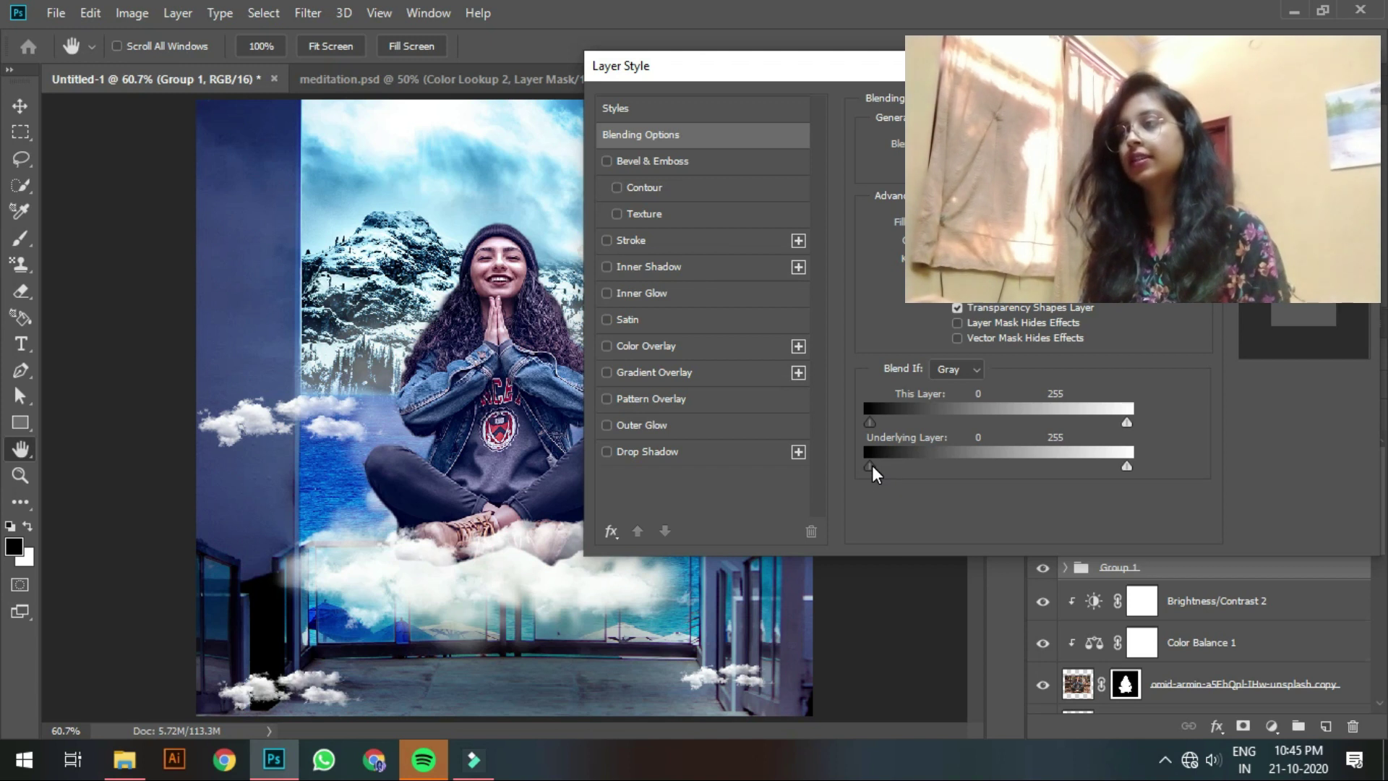
mouse_move(872, 470)
left_mouse_down()
mouse_move(916, 477)
mouse_move(877, 463)
left_mouse_up()
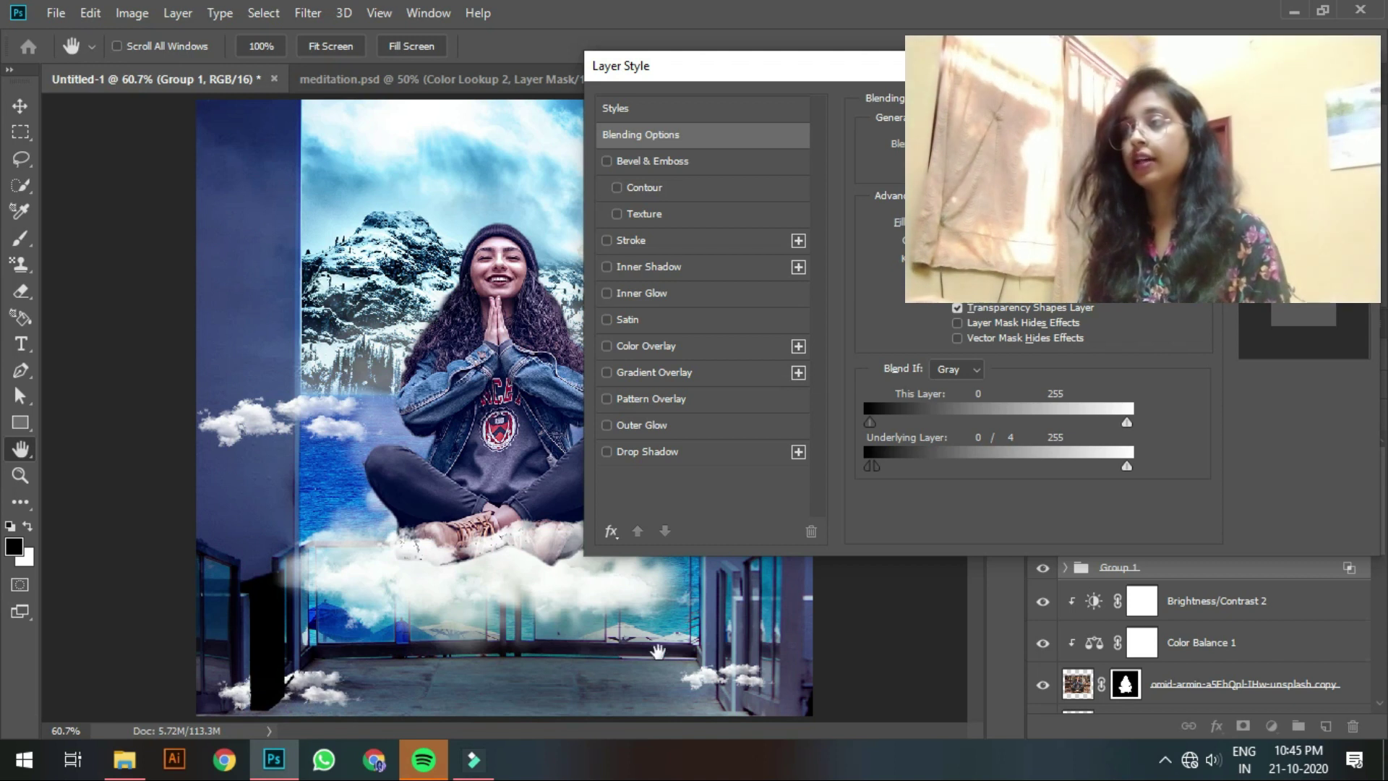
left_click_drag(739, 63, 732, 32)
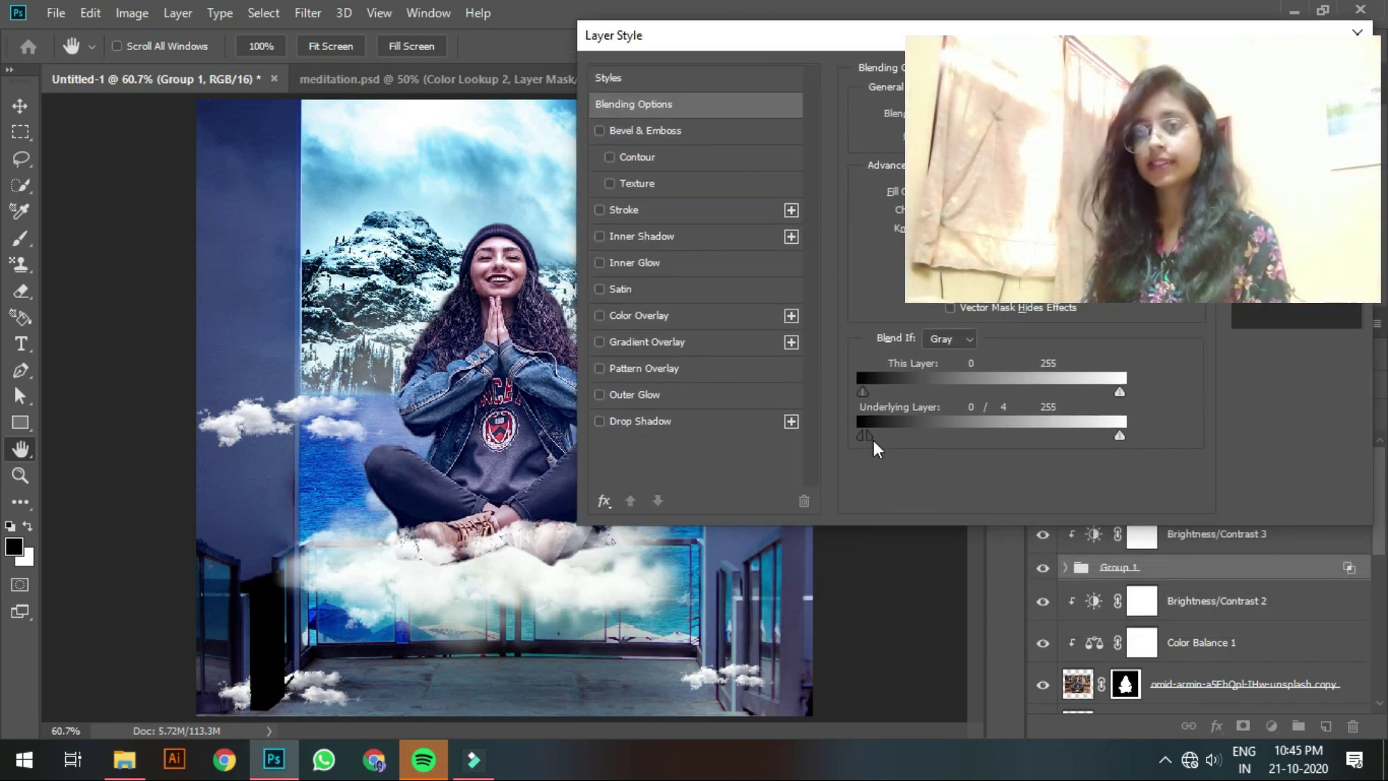
left_click_drag(867, 436, 862, 436)
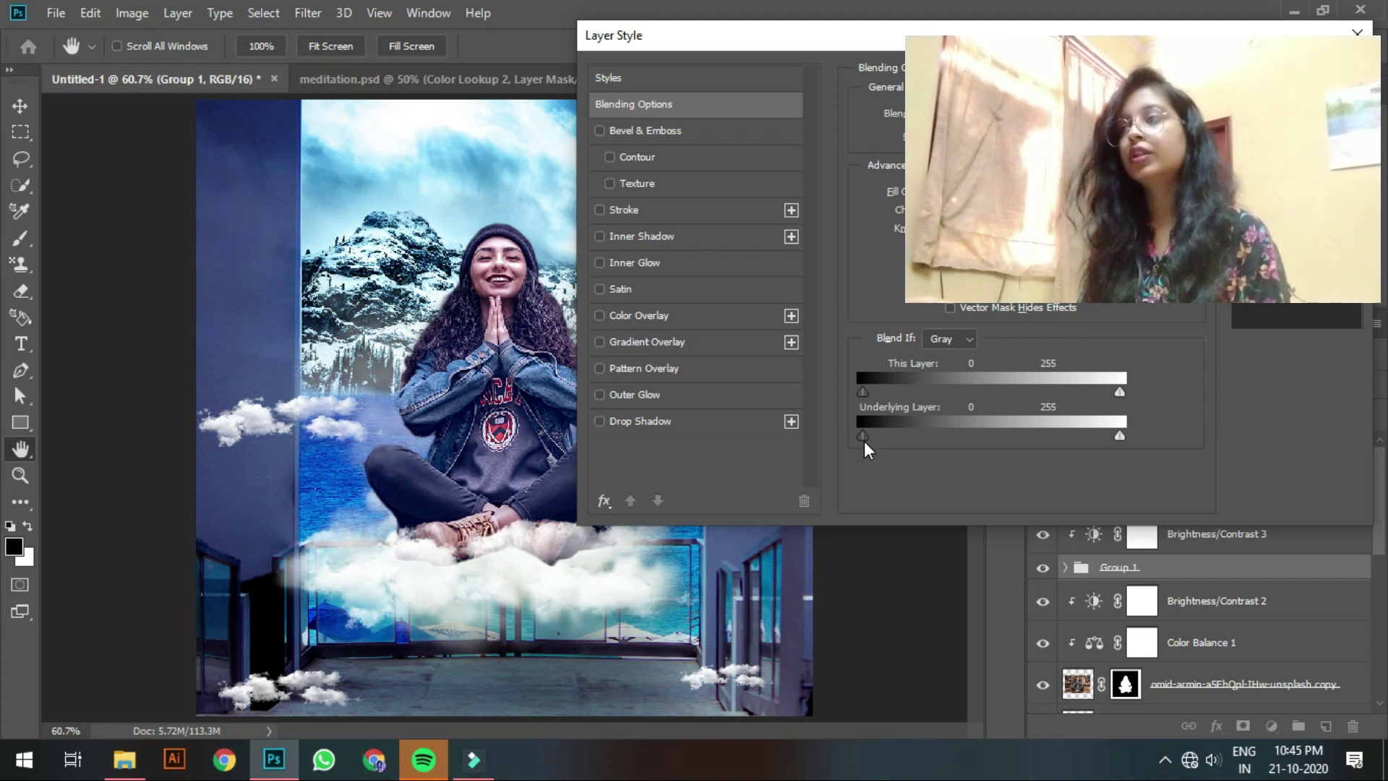
mouse_move(865, 435)
left_mouse_down()
mouse_move(913, 436)
mouse_move(842, 448)
mouse_move(873, 442)
left_mouse_up()
key("Return")
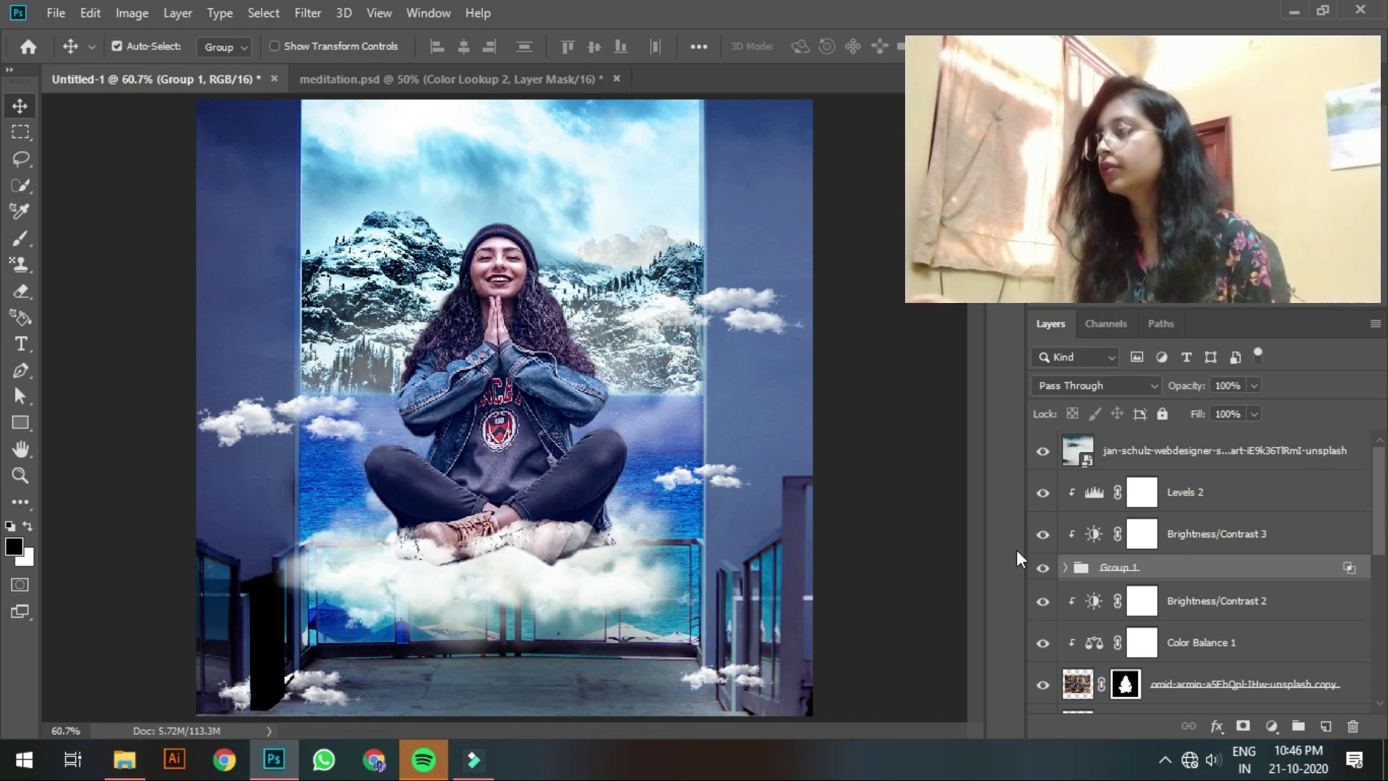
Step: Hide the foggy hills layer and check the cloud group's cloud_PNG24 layer over the shoes by toggling its visibility
left_click(491, 539)
left_click(495, 542)
left_click(1042, 451)
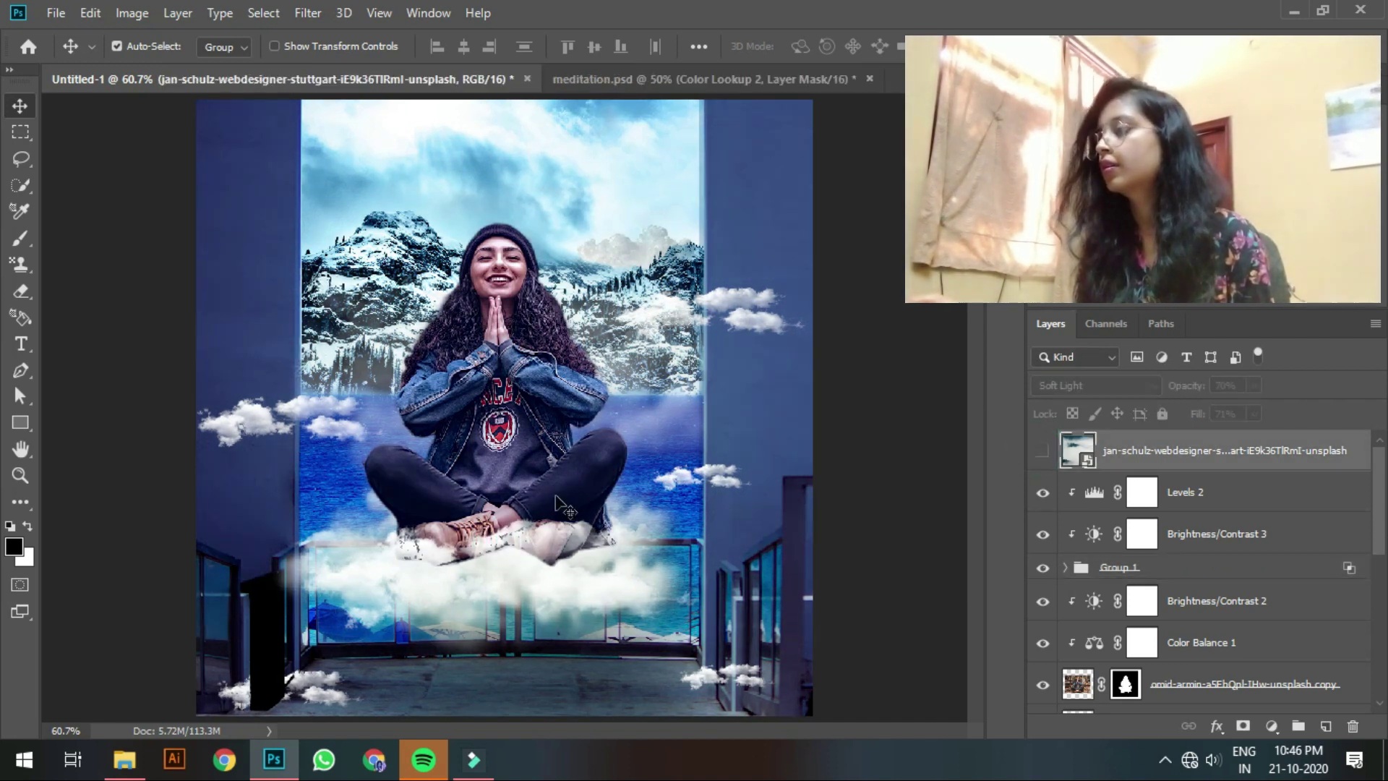
left_click(499, 542)
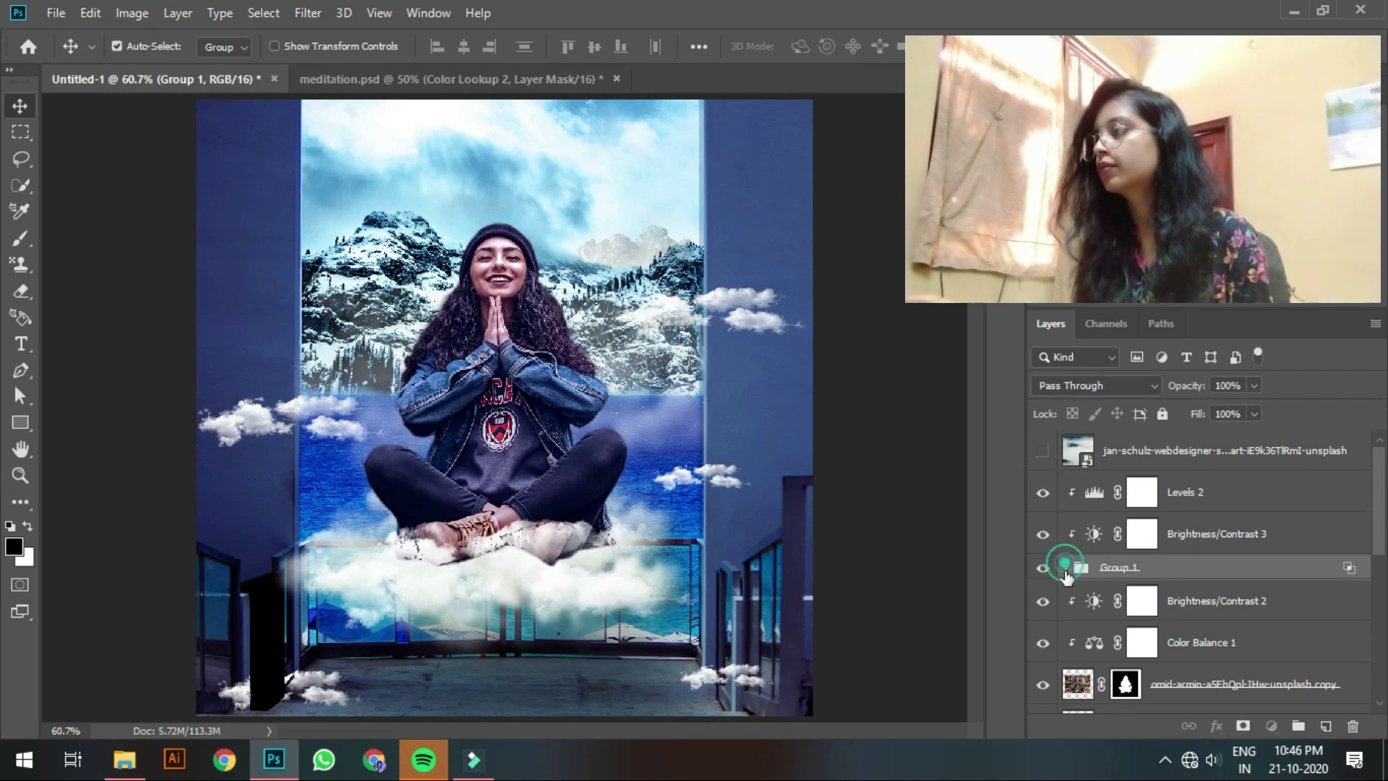
left_click(1066, 567)
left_click_drag(1379, 519, 1379, 558)
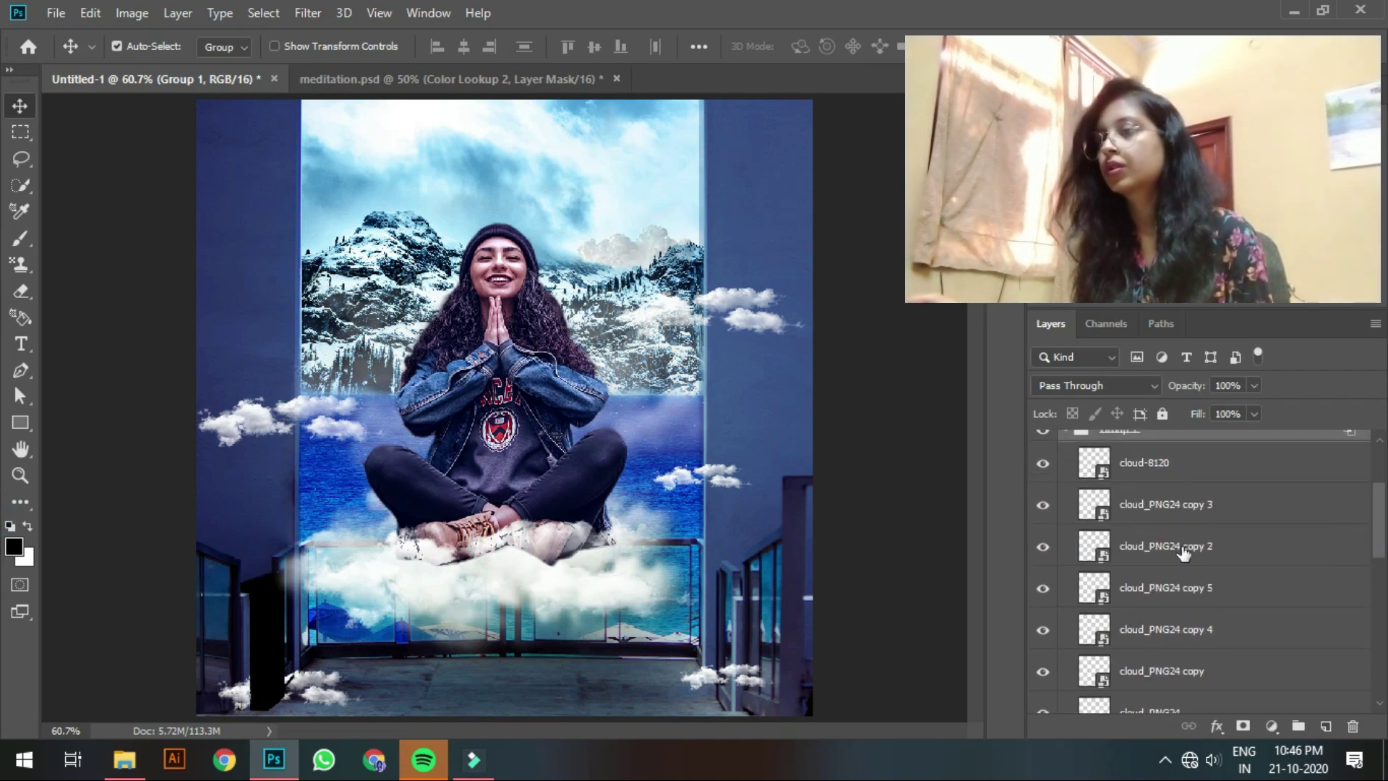
left_click(492, 540)
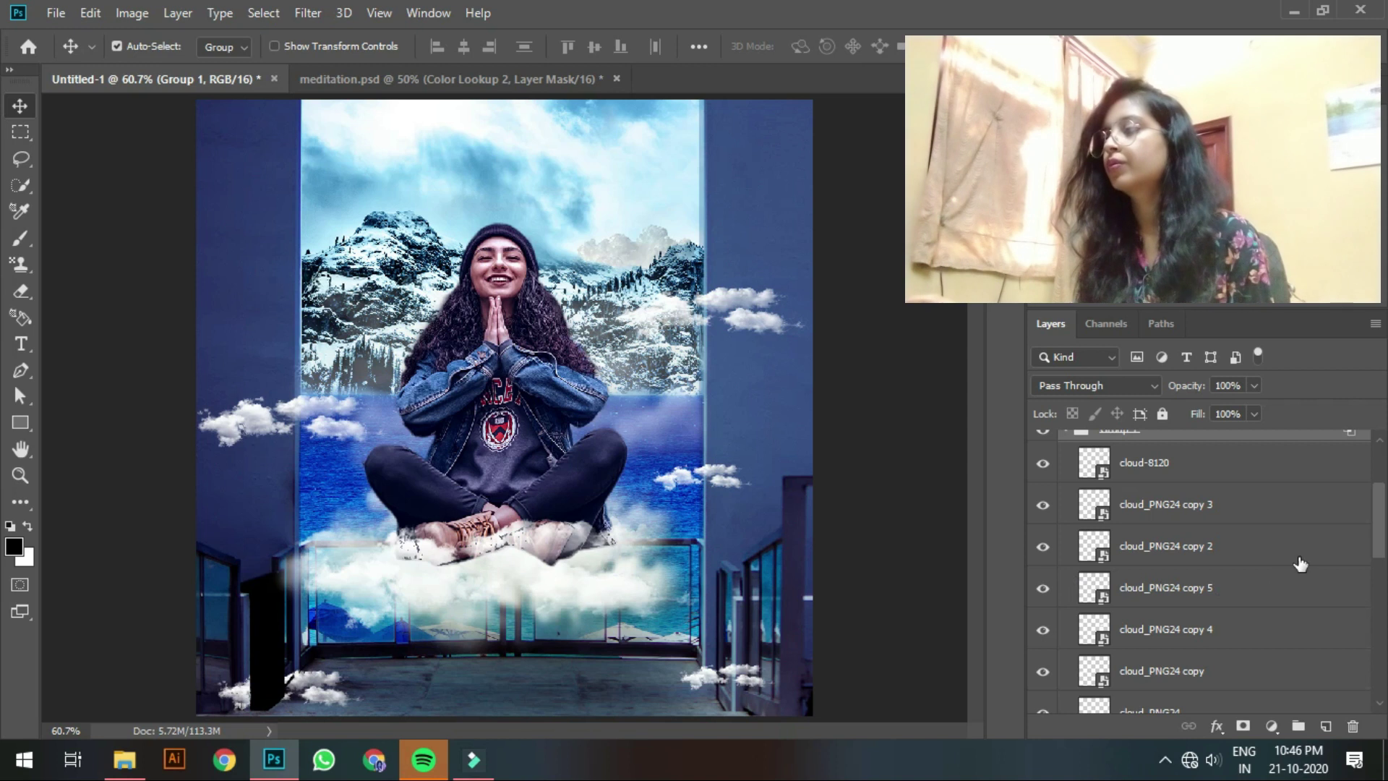
left_click_drag(1379, 509, 1380, 553)
scroll(1157, 578, "up", 2)
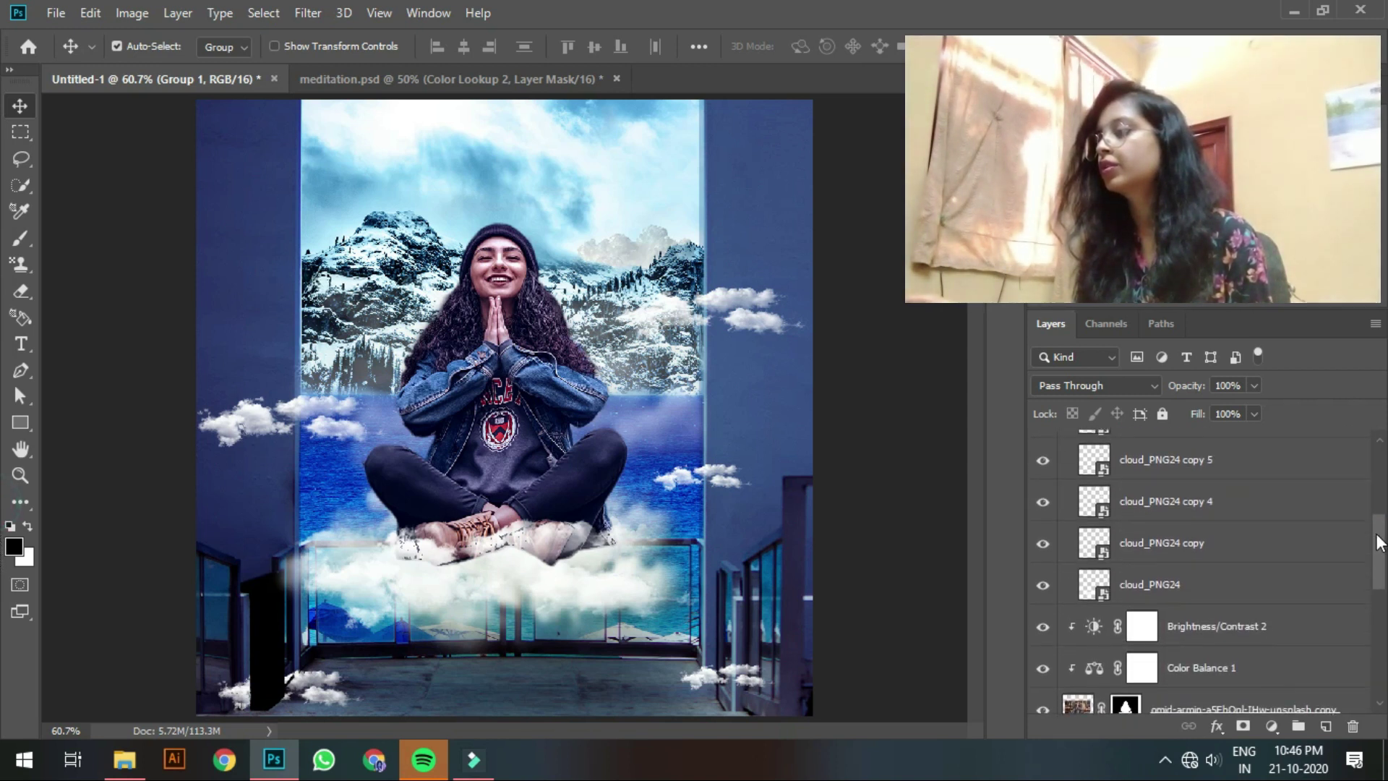
left_click(1043, 626)
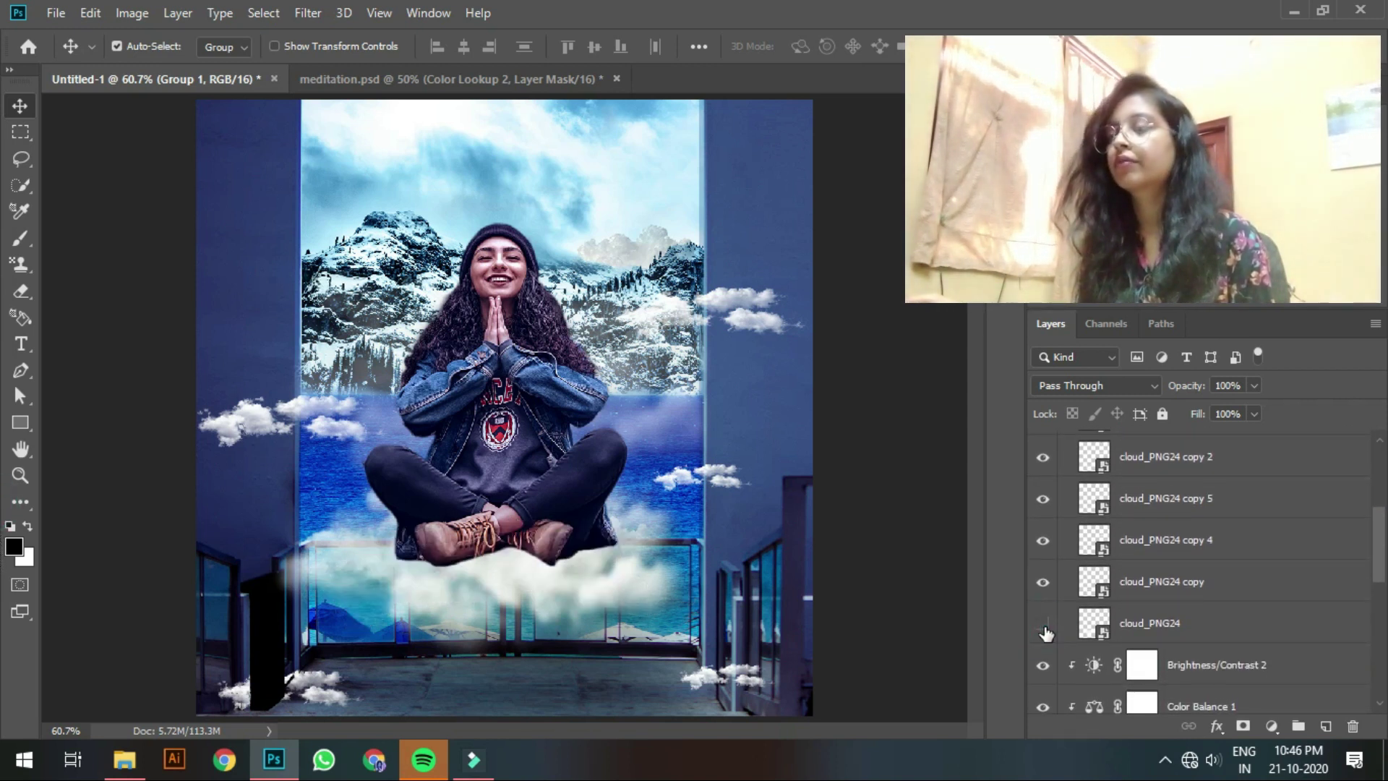
left_click(1043, 626)
Step: Move the cloud_PNG24 layer out of the cloud group to directly below it, collapse the group and show the foggy hills layer
left_click(1223, 622)
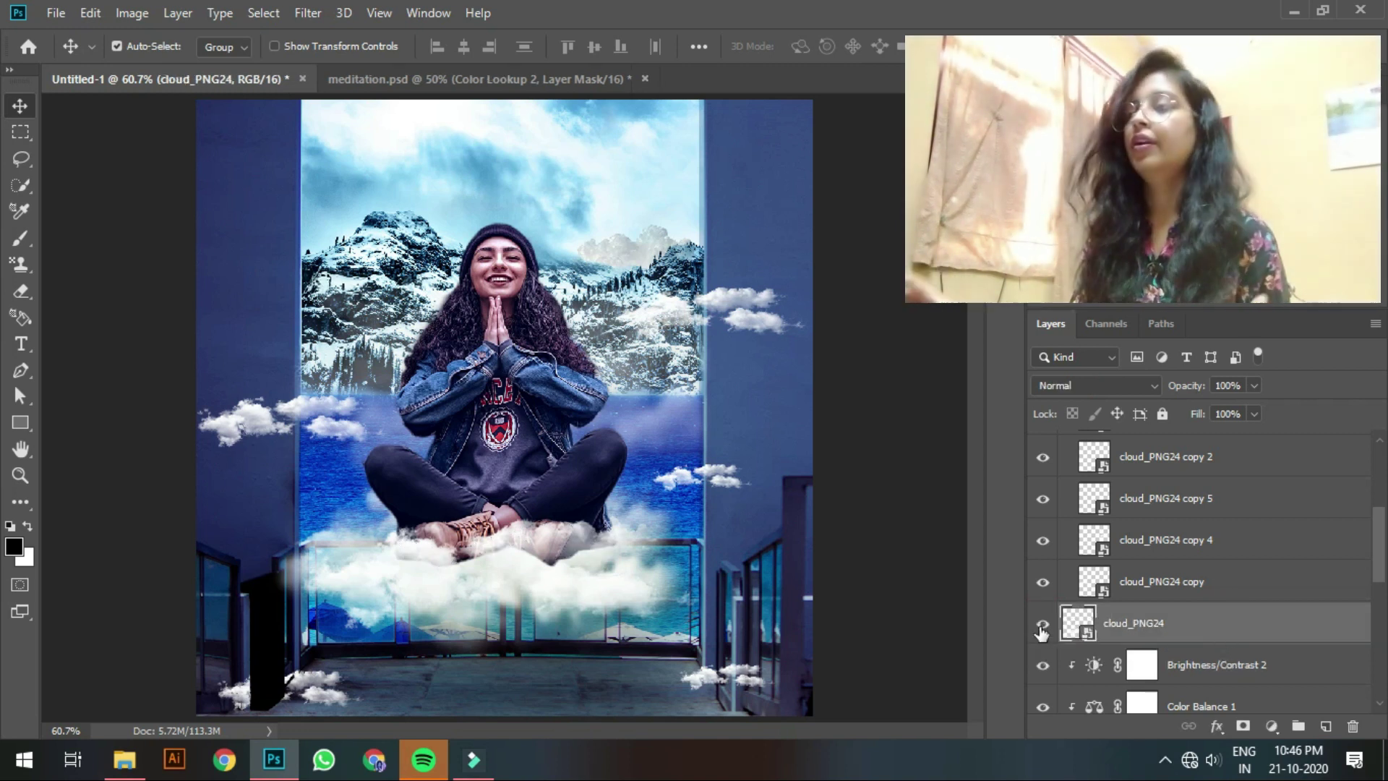
left_click(1042, 626)
left_click(1042, 626)
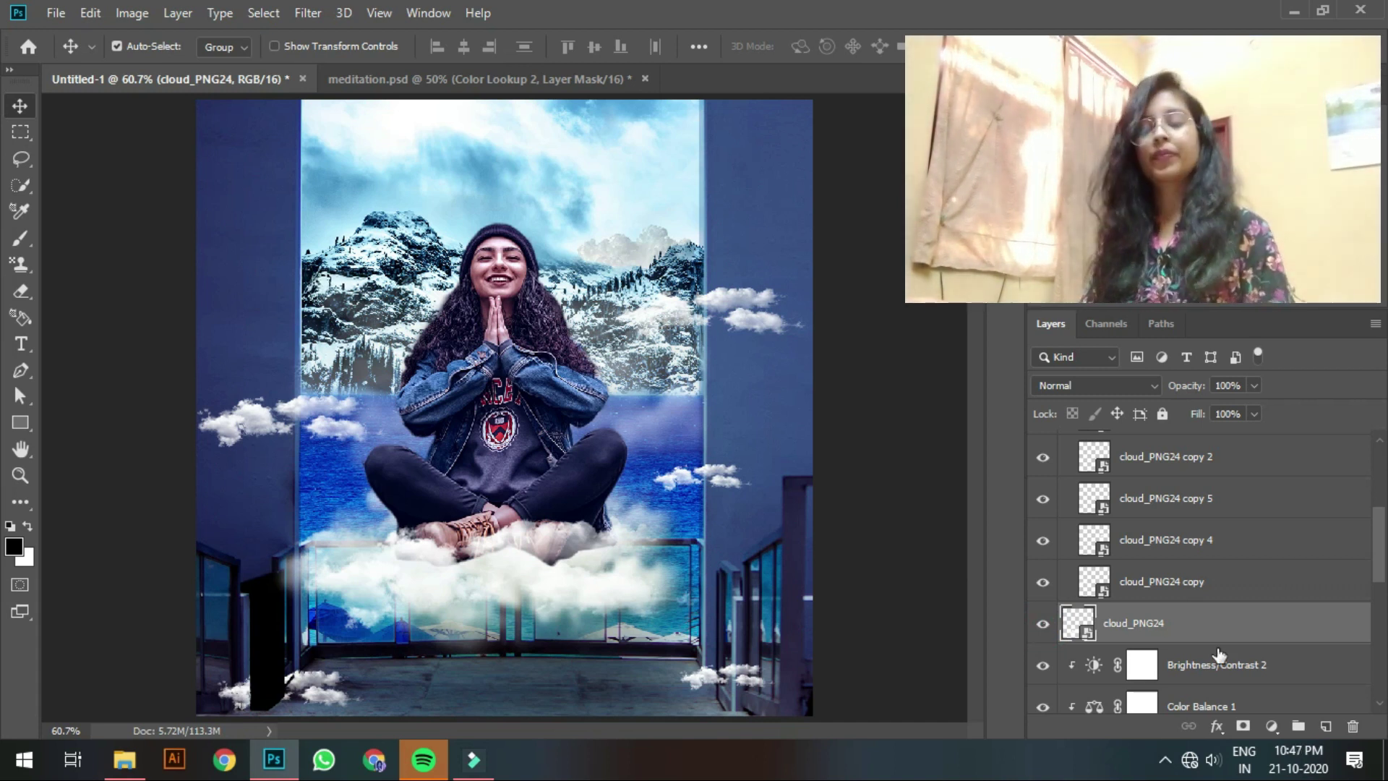
scroll(1214, 636, "up", 5)
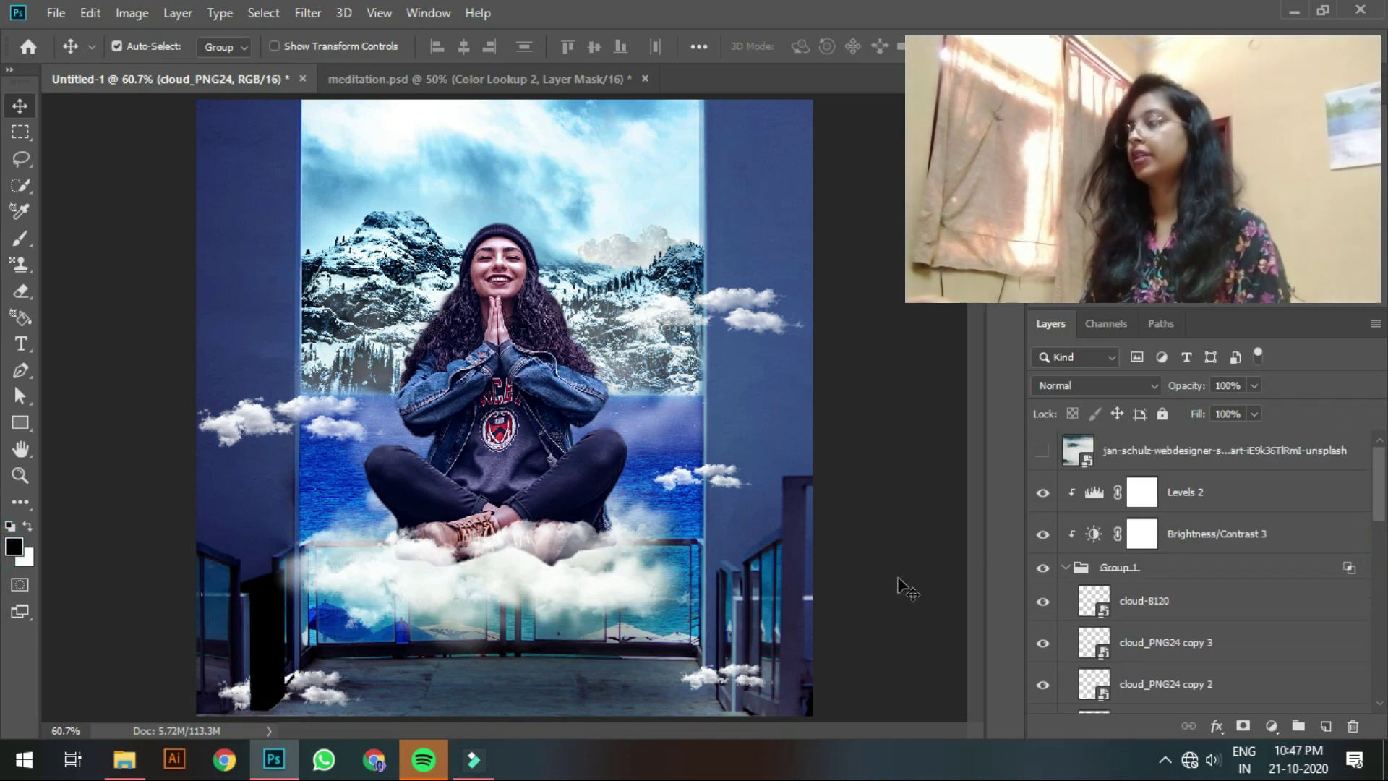
left_click(1064, 567)
left_click(1042, 450)
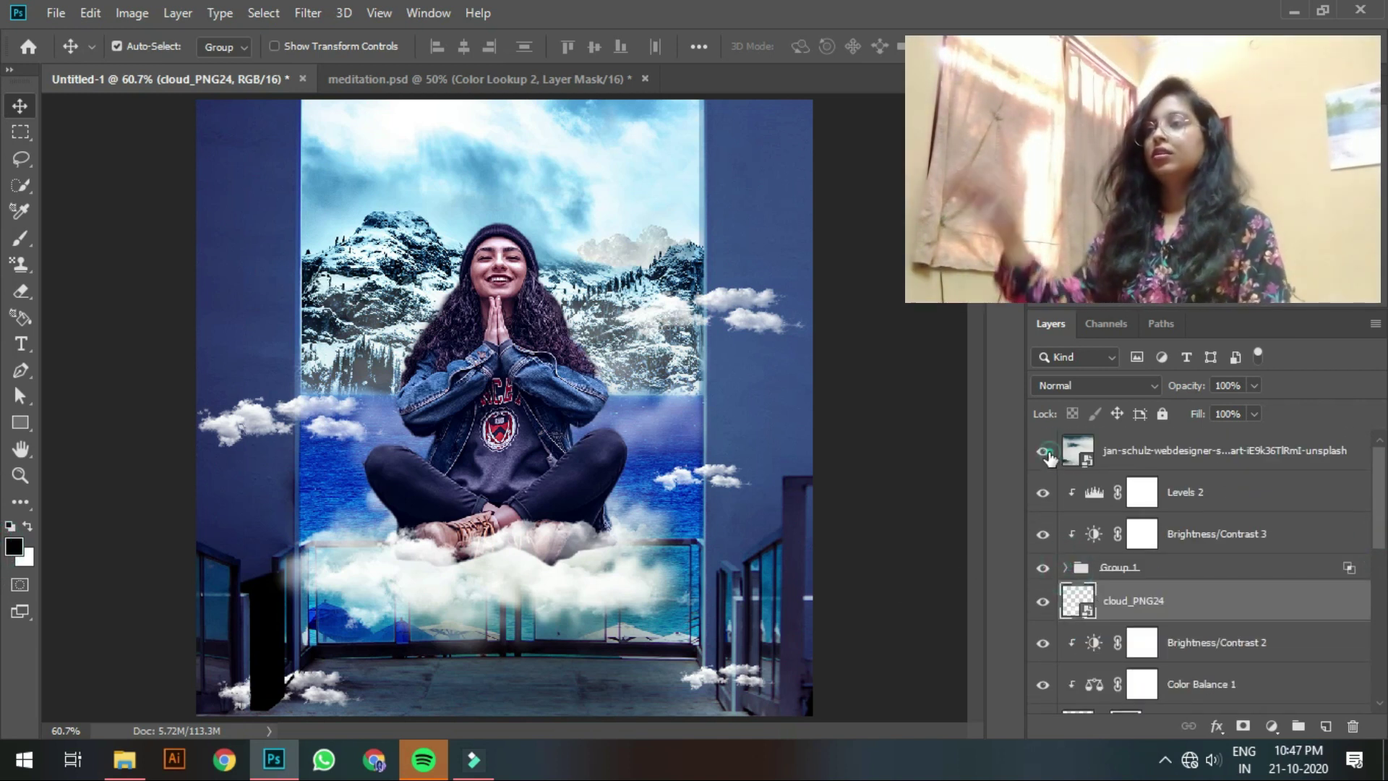
key("ctrl+s")
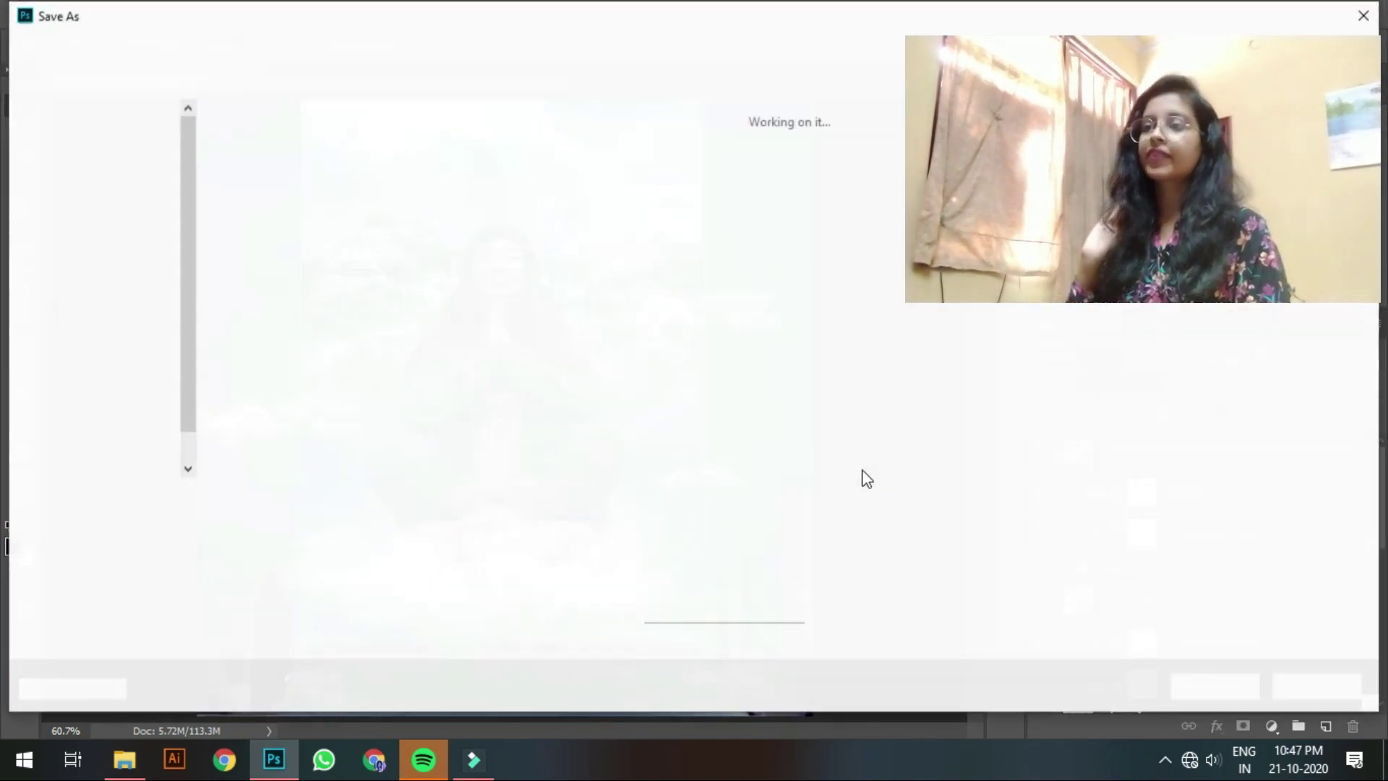
left_click(1356, 687)
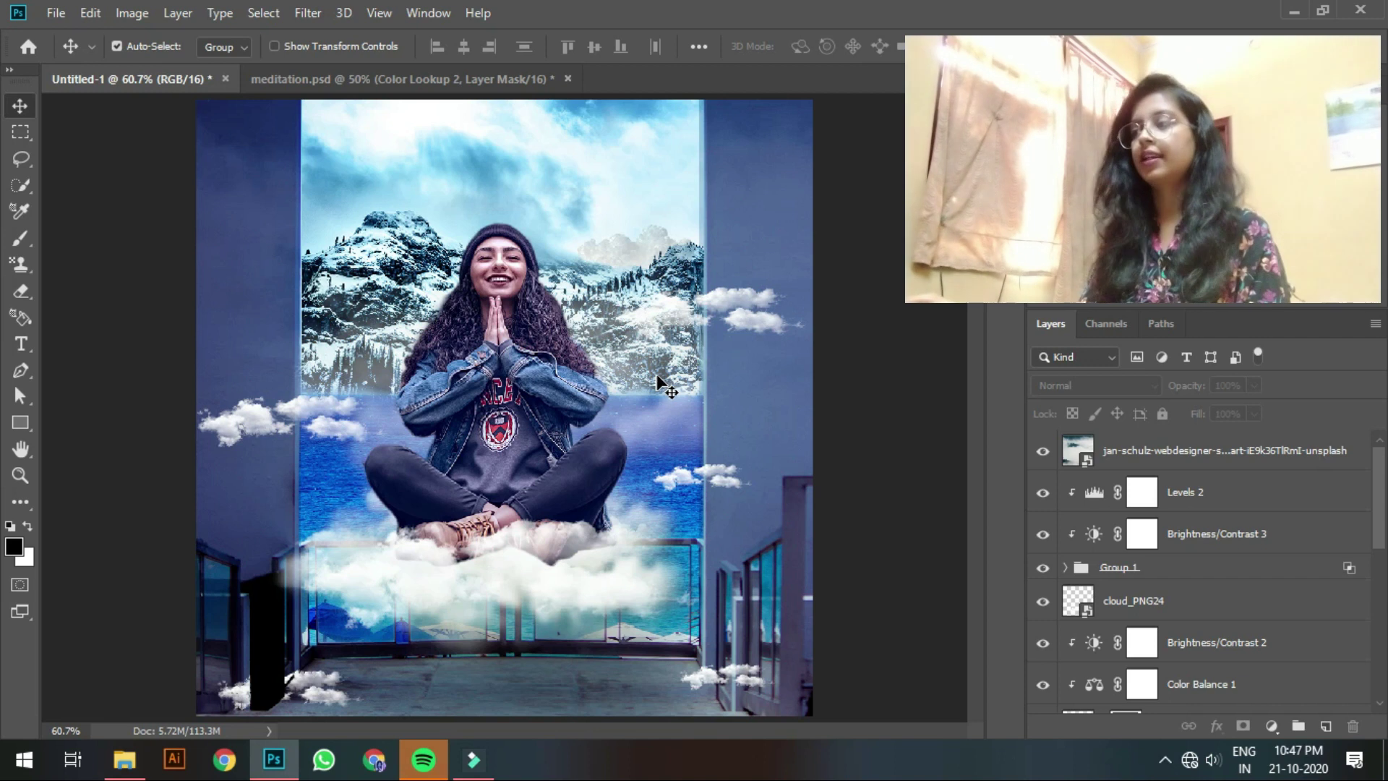
Step: Paint black with an 80 px soft brush on the woman's layer mask along the shoe bottoms, blending them into the clouds
left_click(578, 477)
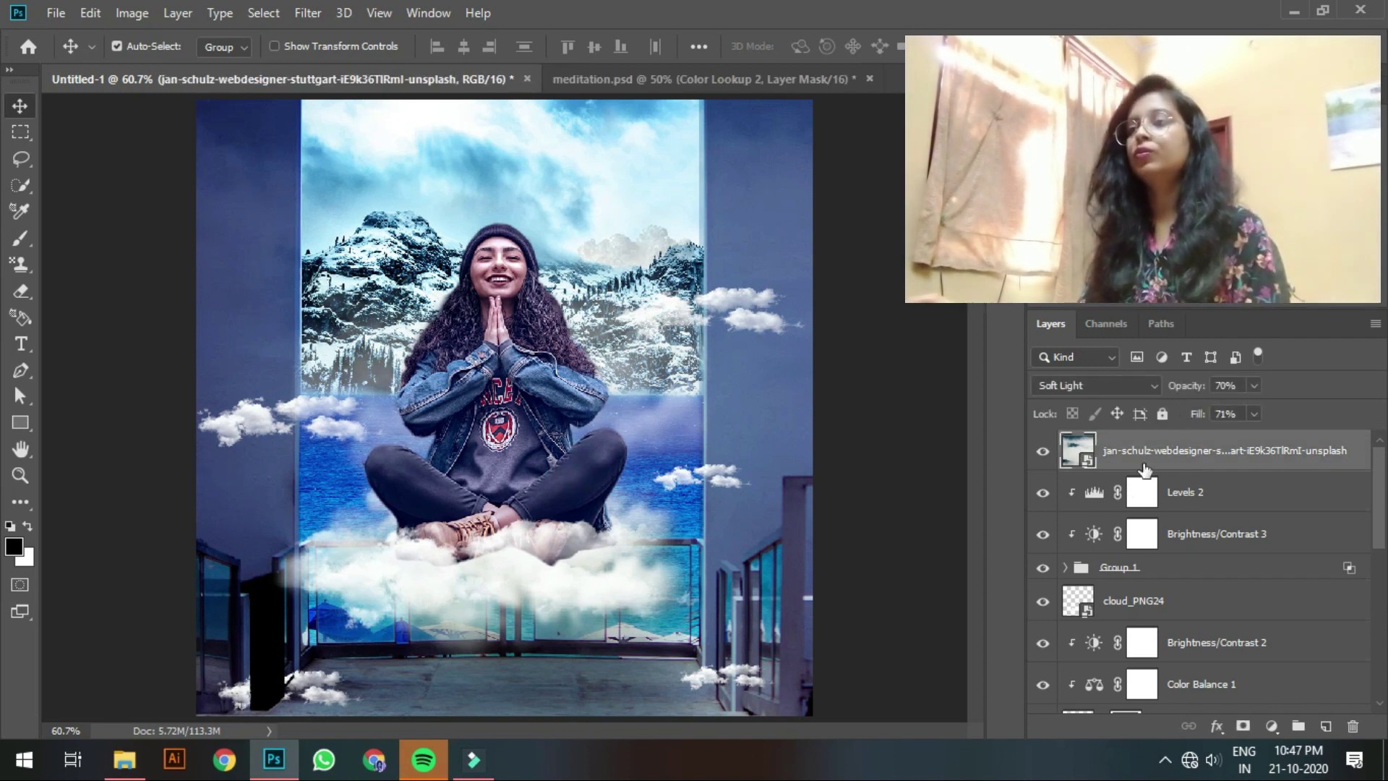
left_click(1379, 506)
scroll(1200, 571, "down", 2)
left_click(1122, 524)
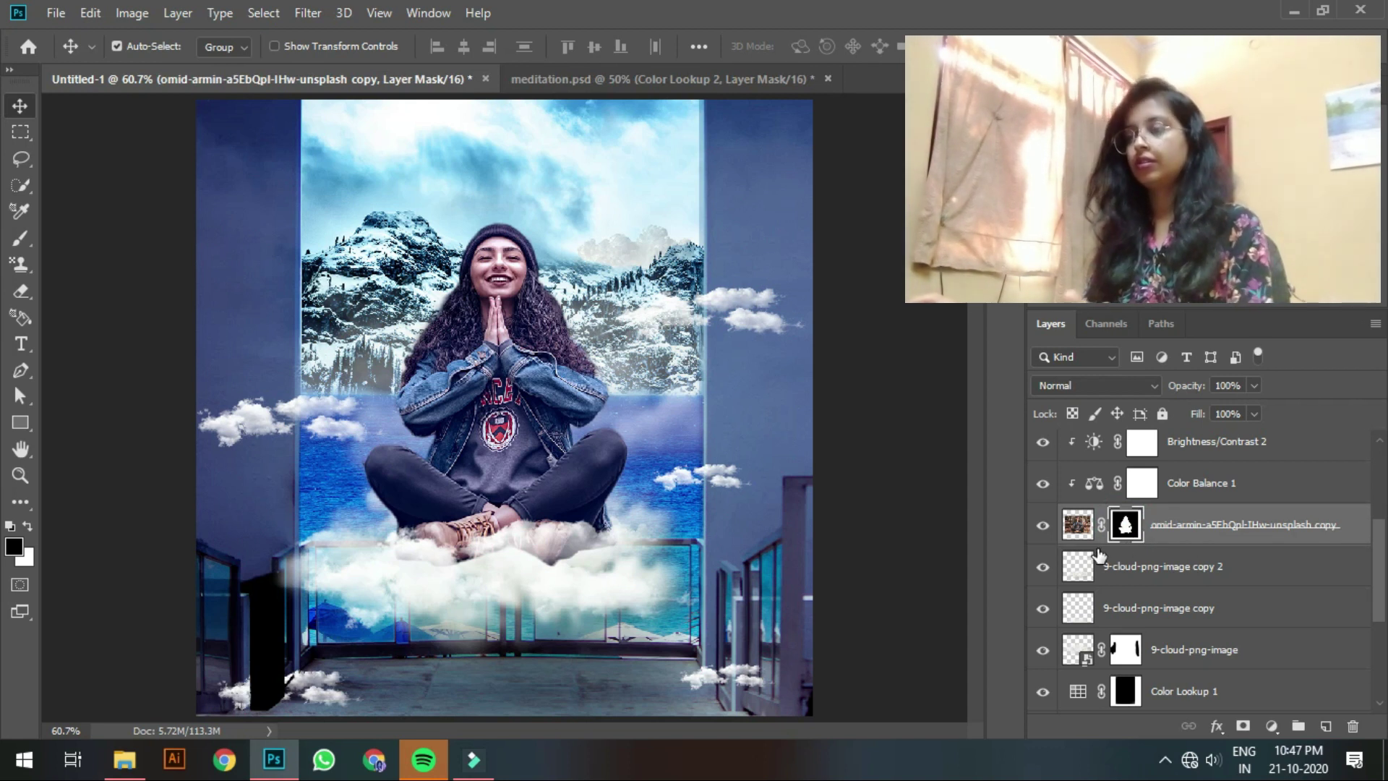
key("ctrl+plus")
key("ctrl+plus")
key("ctrl+plus")
mouse_move(547, 512)
left_mouse_down()
mouse_move(556, 265)
mouse_move(676, 243)
left_mouse_up()
key("b")
key("bracketleft")
key("bracketleft")
key("bracketleft")
key("bracketleft")
key("bracketleft")
key("bracketleft")
key("bracketleft")
key("bracketleft")
key("bracketleft")
key("bracketleft")
key("bracketleft")
key("bracketleft")
key("bracketleft")
key("bracketleft")
mouse_move(590, 491)
left_mouse_down()
mouse_move(727, 511)
mouse_move(756, 534)
mouse_move(580, 545)
left_mouse_up()
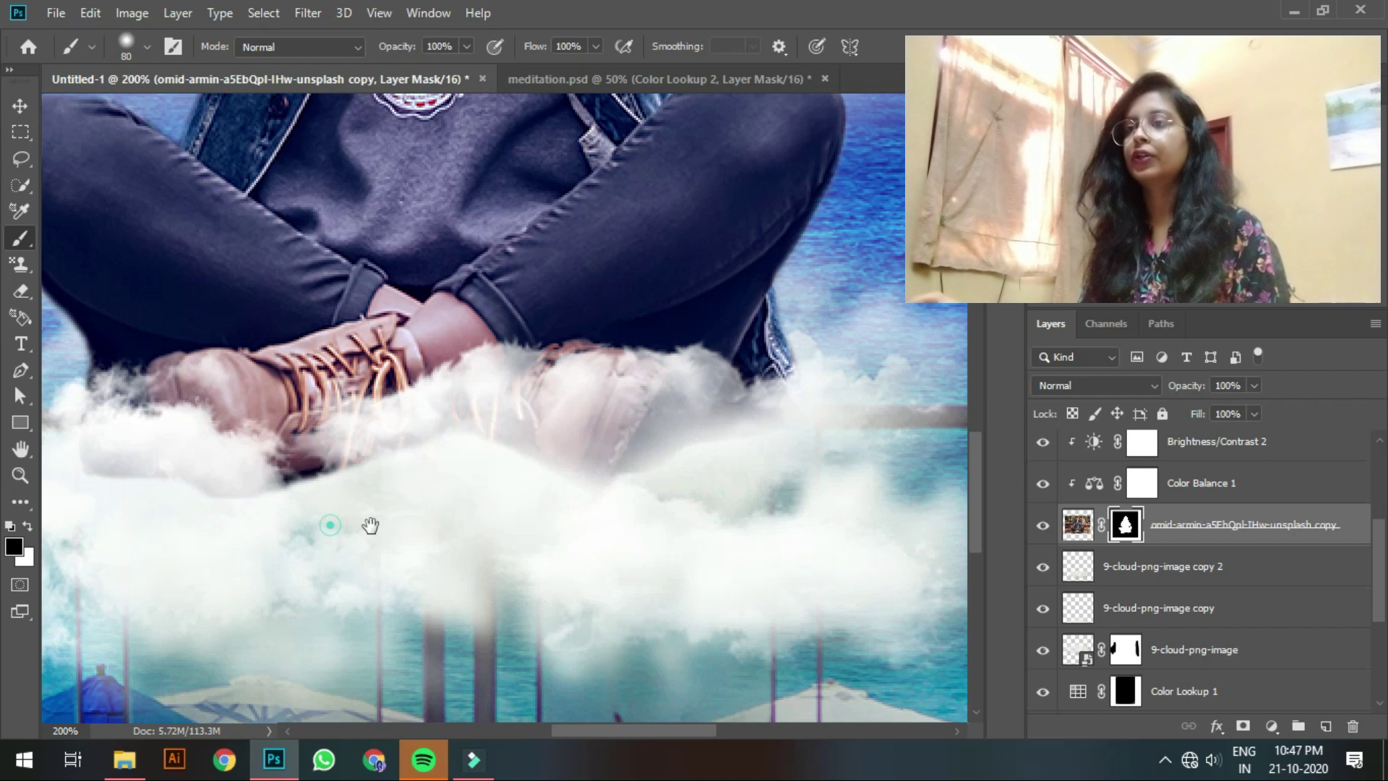
left_click_drag(371, 526, 542, 496)
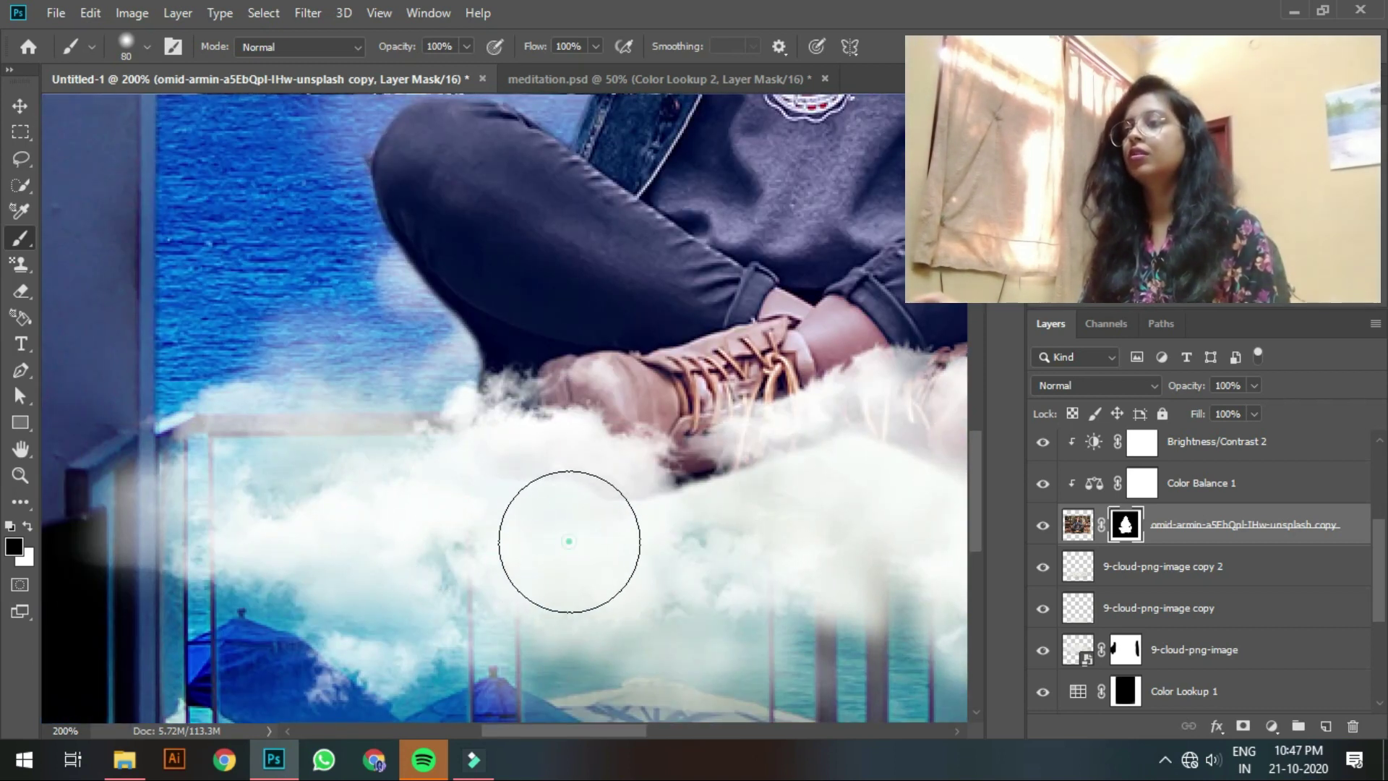
mouse_move(784, 505)
left_mouse_down()
mouse_move(644, 544)
mouse_move(432, 546)
mouse_move(709, 497)
mouse_move(794, 531)
mouse_move(615, 543)
mouse_move(719, 511)
mouse_move(715, 499)
mouse_move(675, 496)
left_mouse_up()
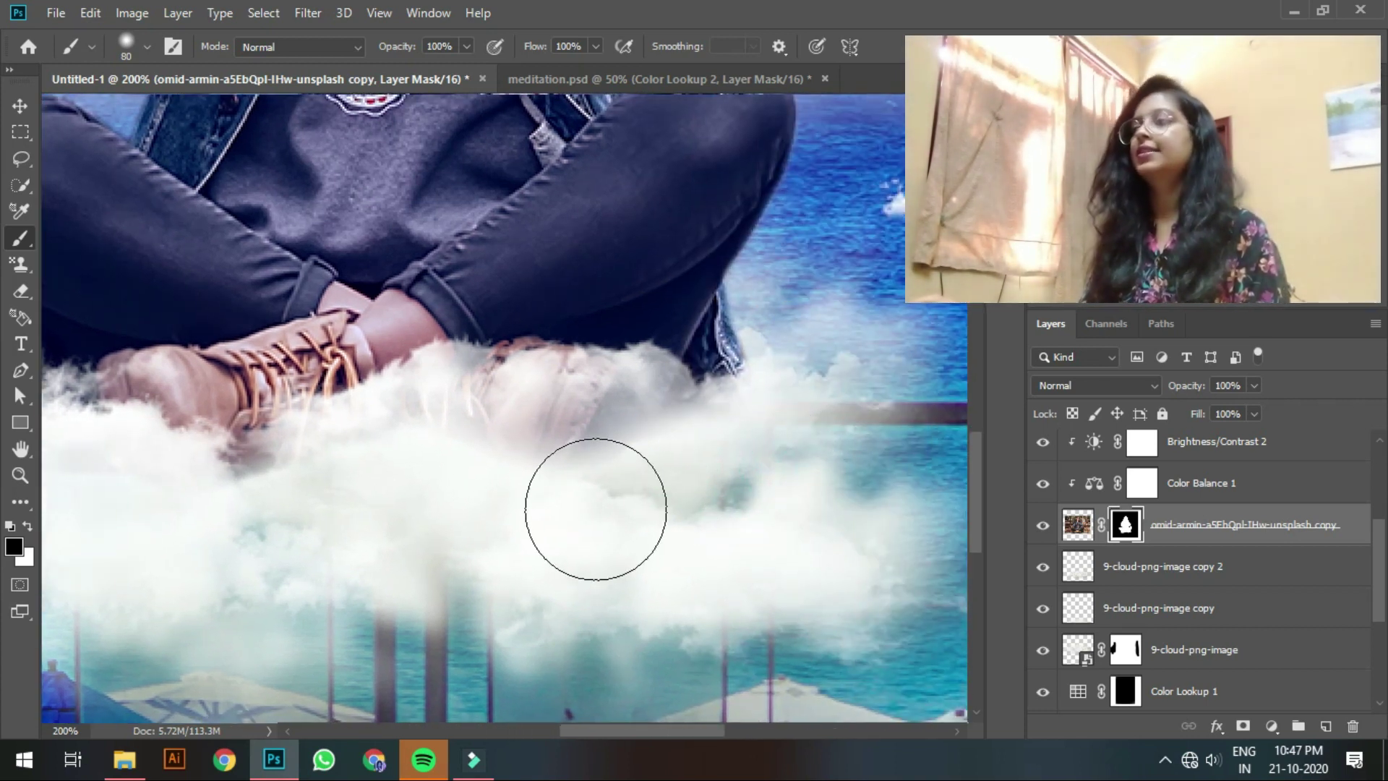
key("ctrl+0")
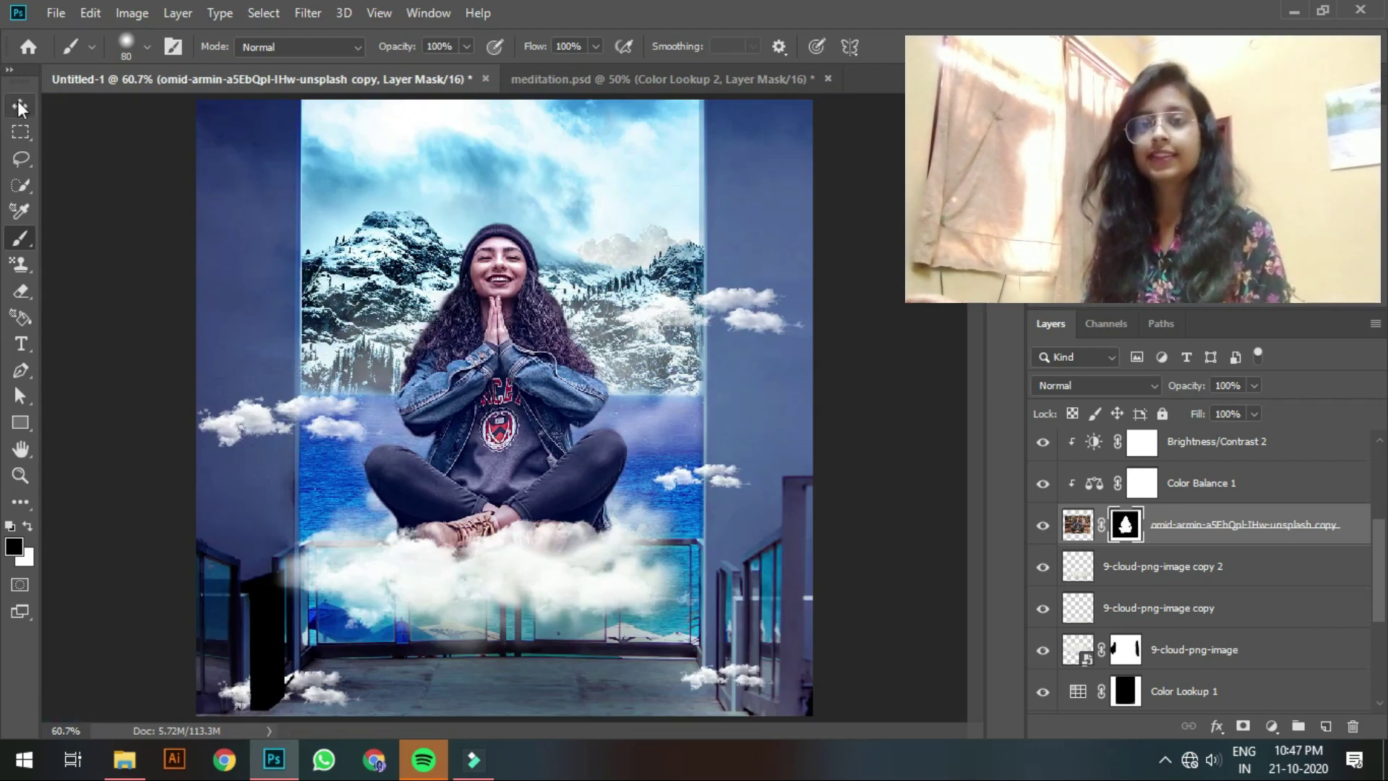
left_click(19, 107)
left_click(117, 175)
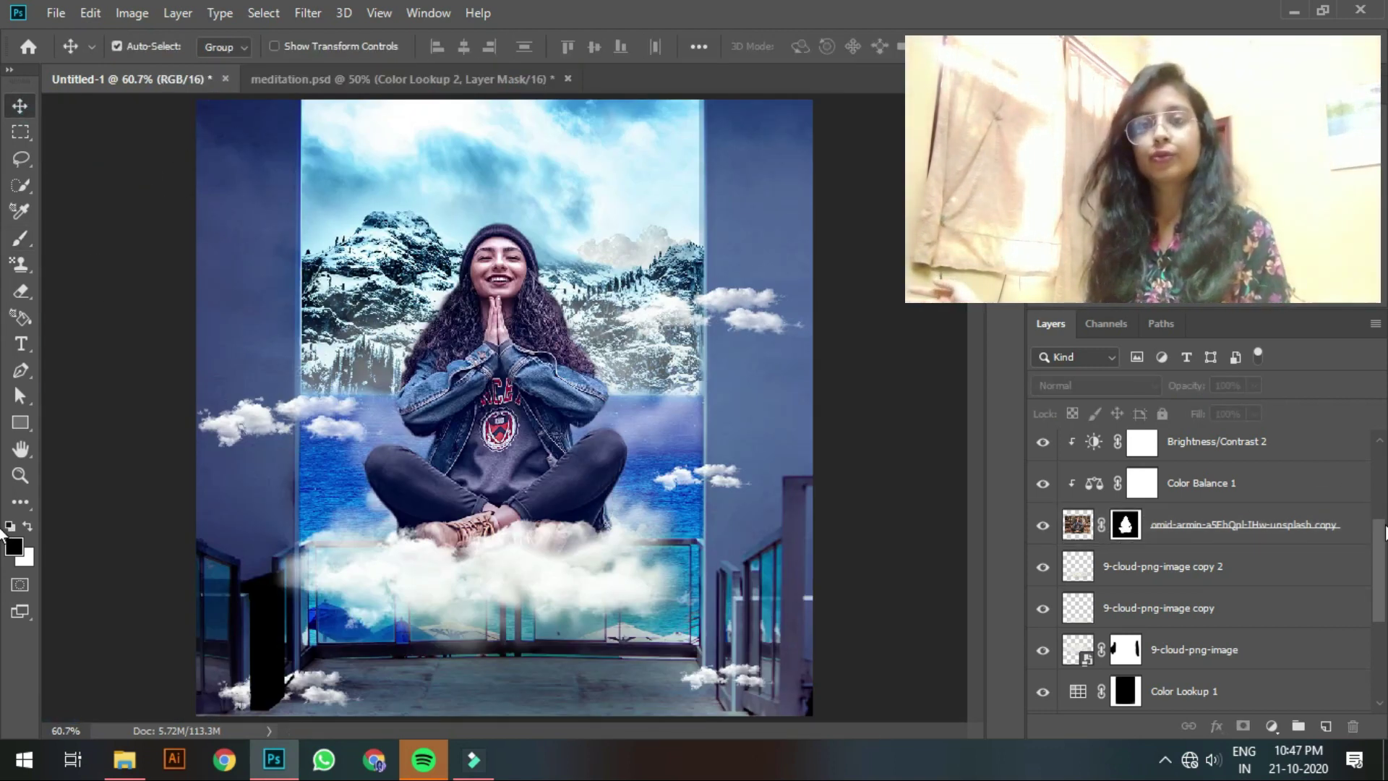
Step: Stamp all visible layers into a new merged layer at the top of the layer stack
left_click(1381, 527)
left_click(863, 411)
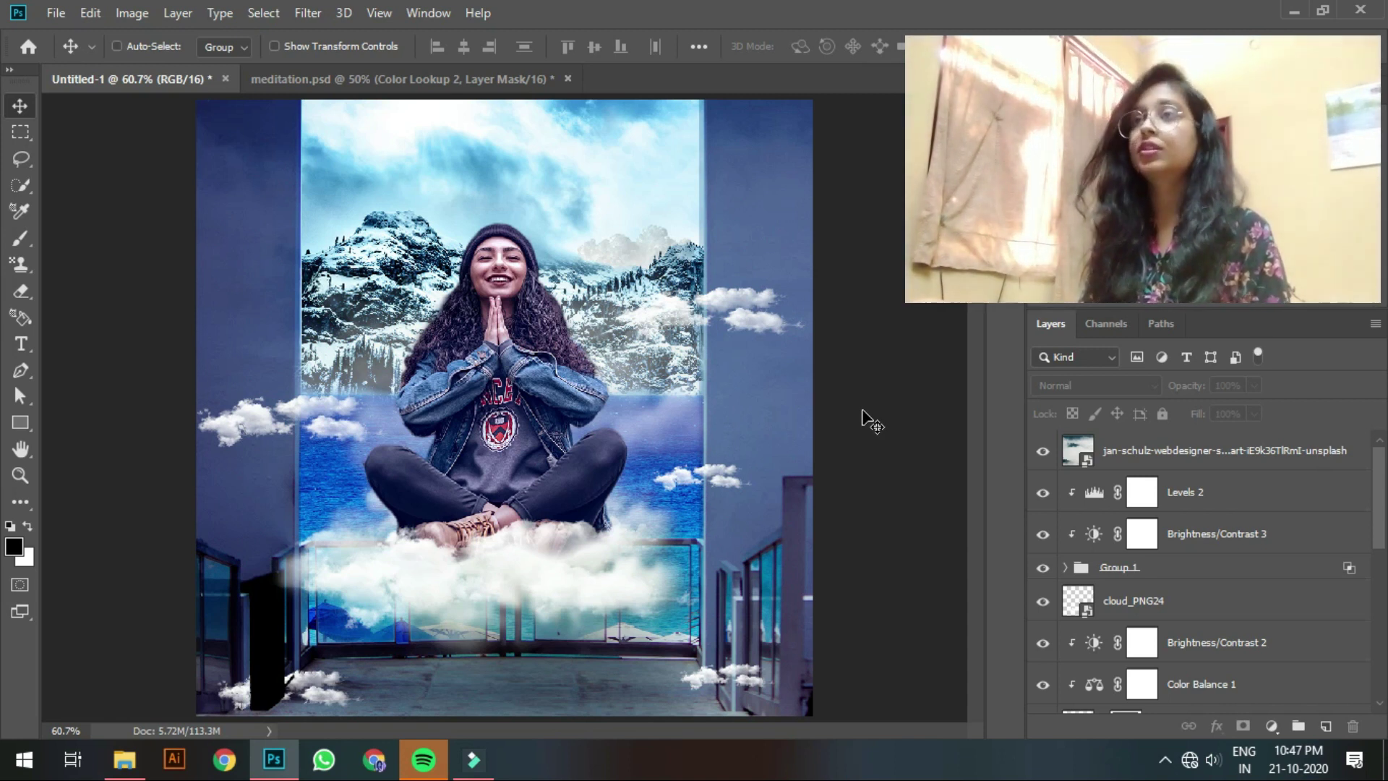
key("ctrl+shift+alt+e")
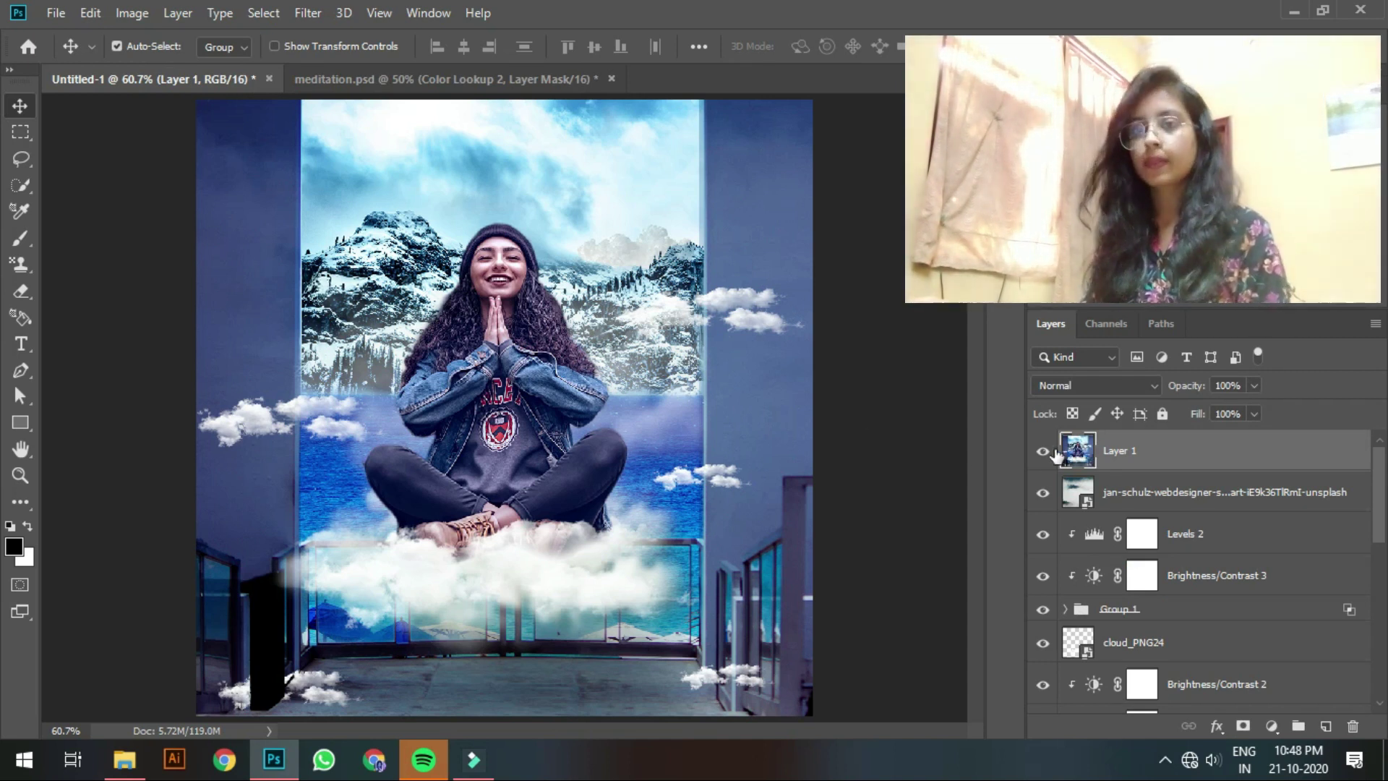
Step: Open the merged top layer in the Camera Raw Filter and set Temperature to -11 and Tint to -8
left_click(309, 13)
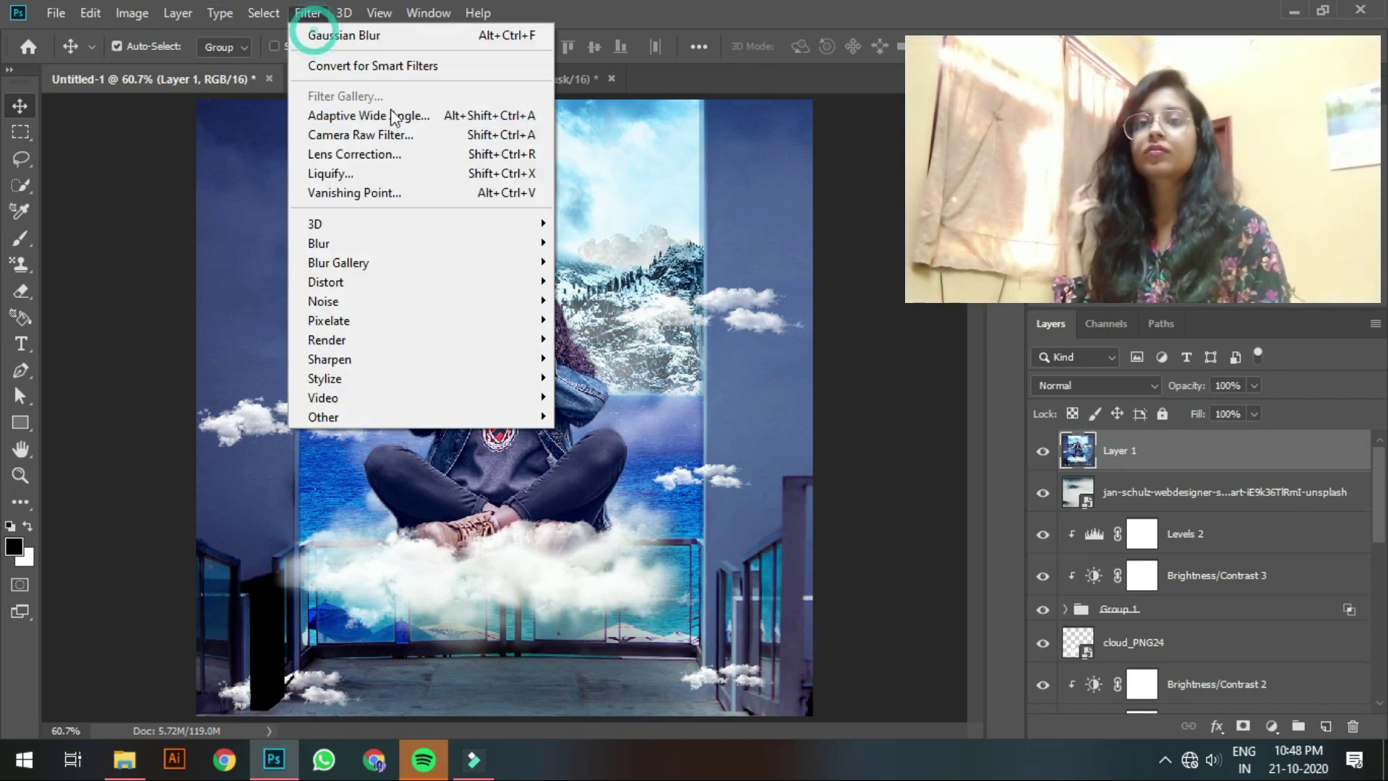
left_click(478, 153)
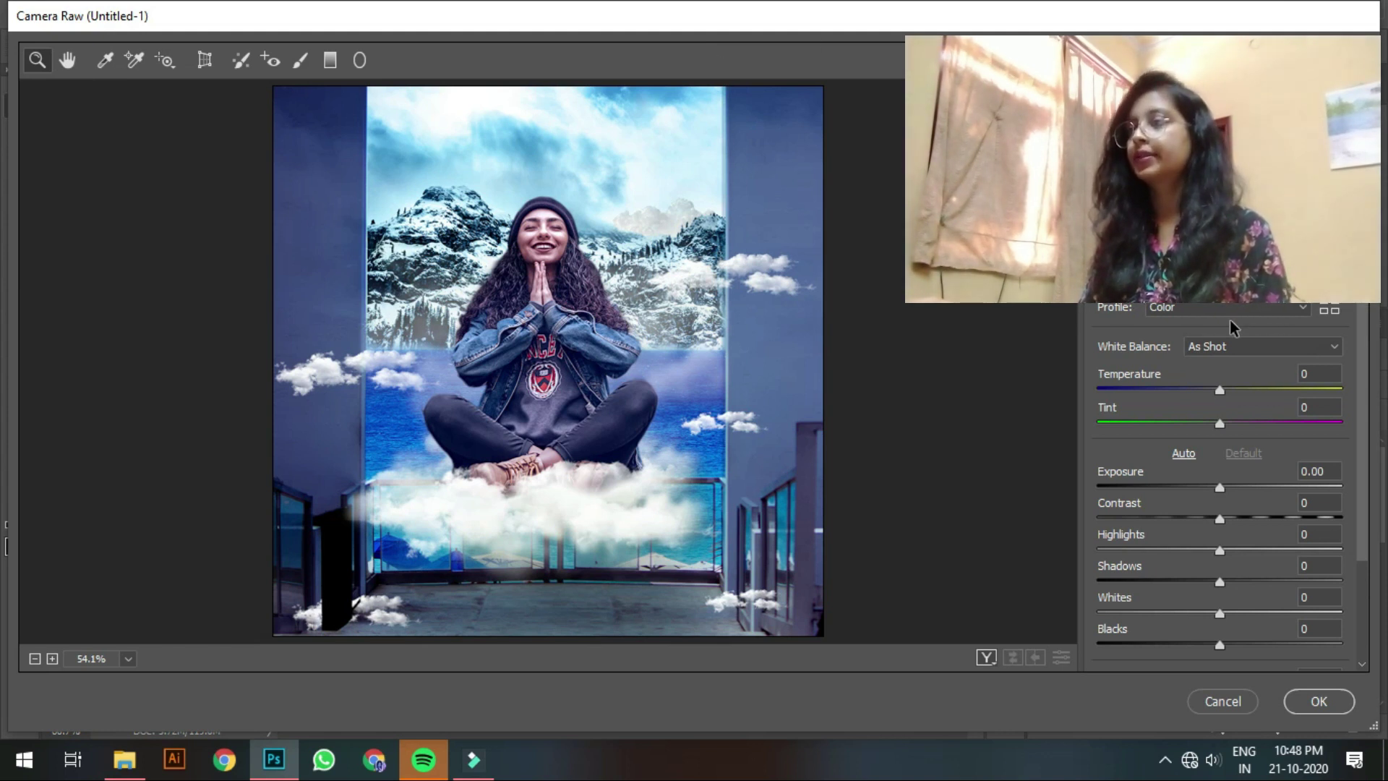
left_click_drag(1221, 395, 1207, 391)
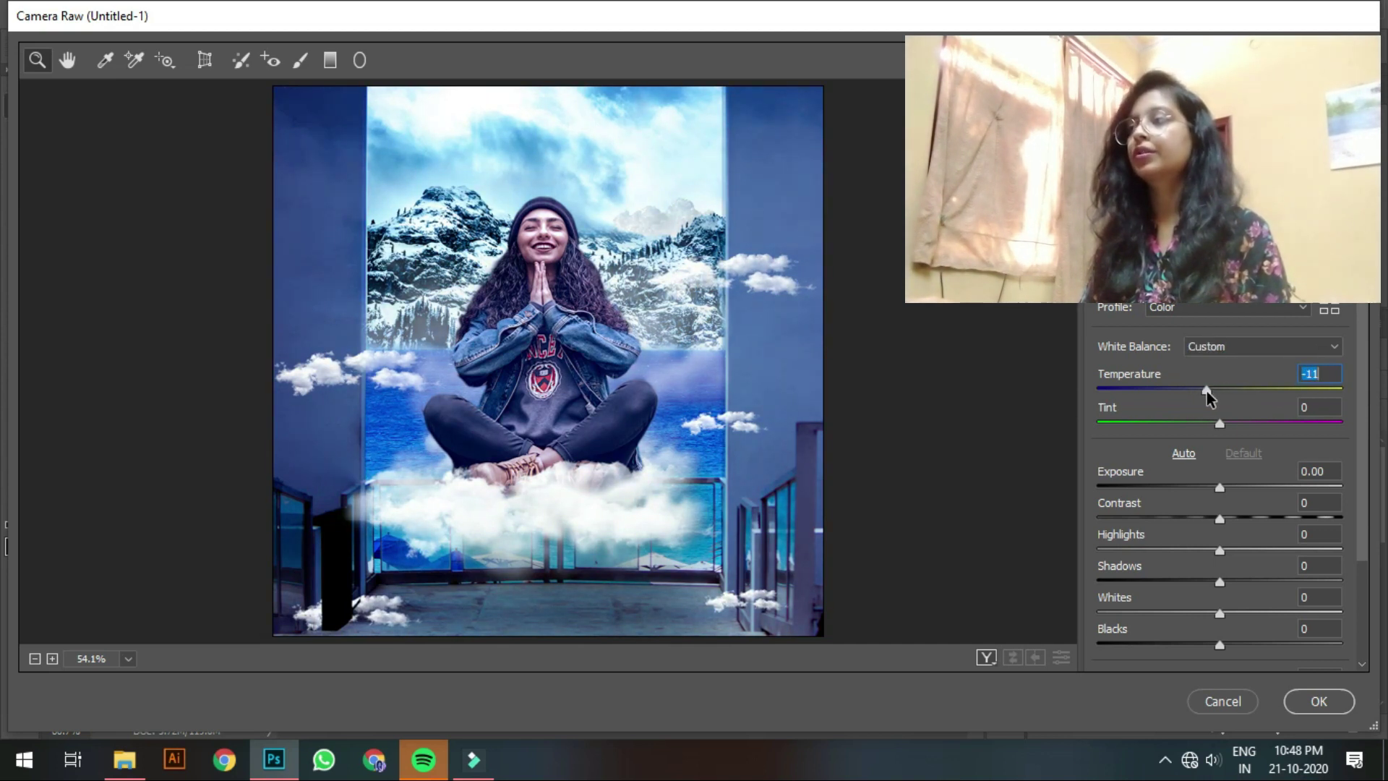
left_click(1219, 425)
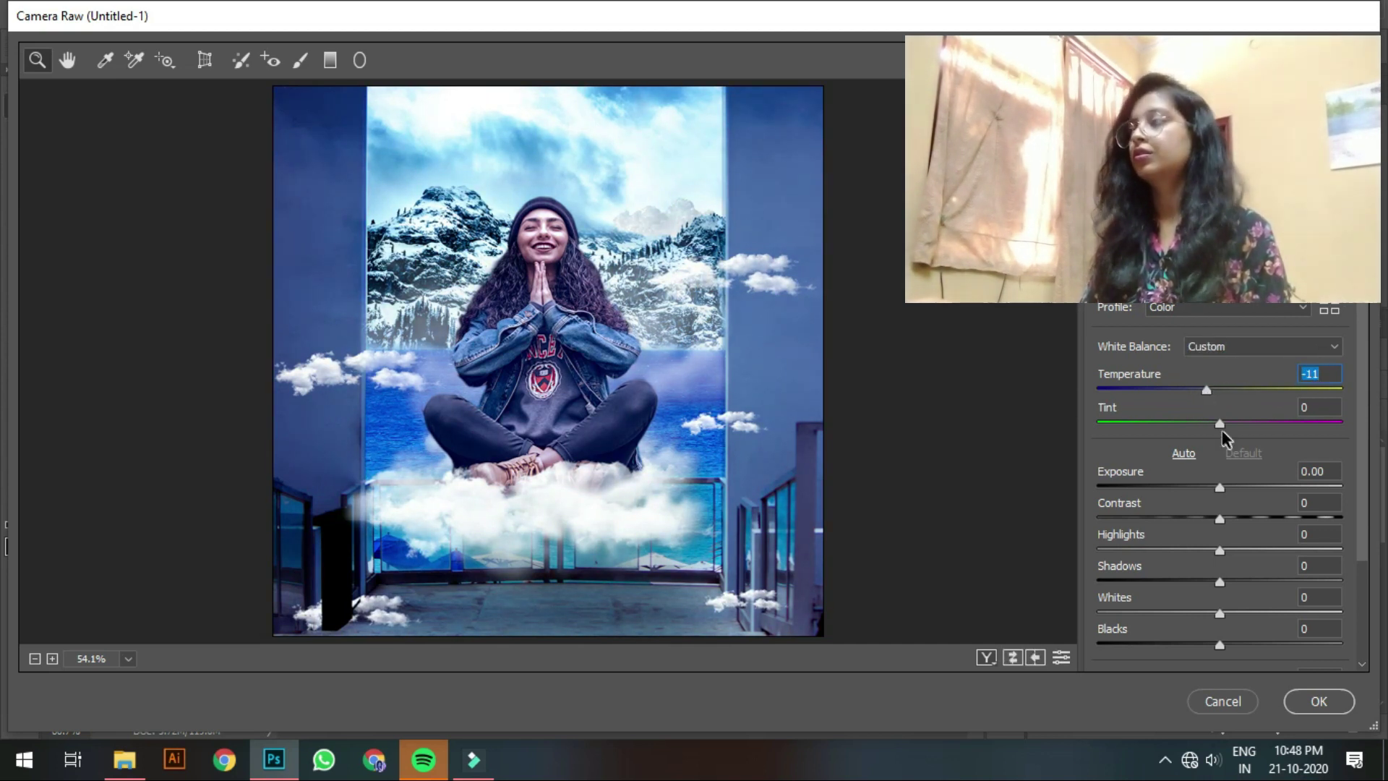
mouse_move(1219, 425)
left_mouse_down()
mouse_move(1231, 426)
mouse_move(1211, 426)
left_mouse_up()
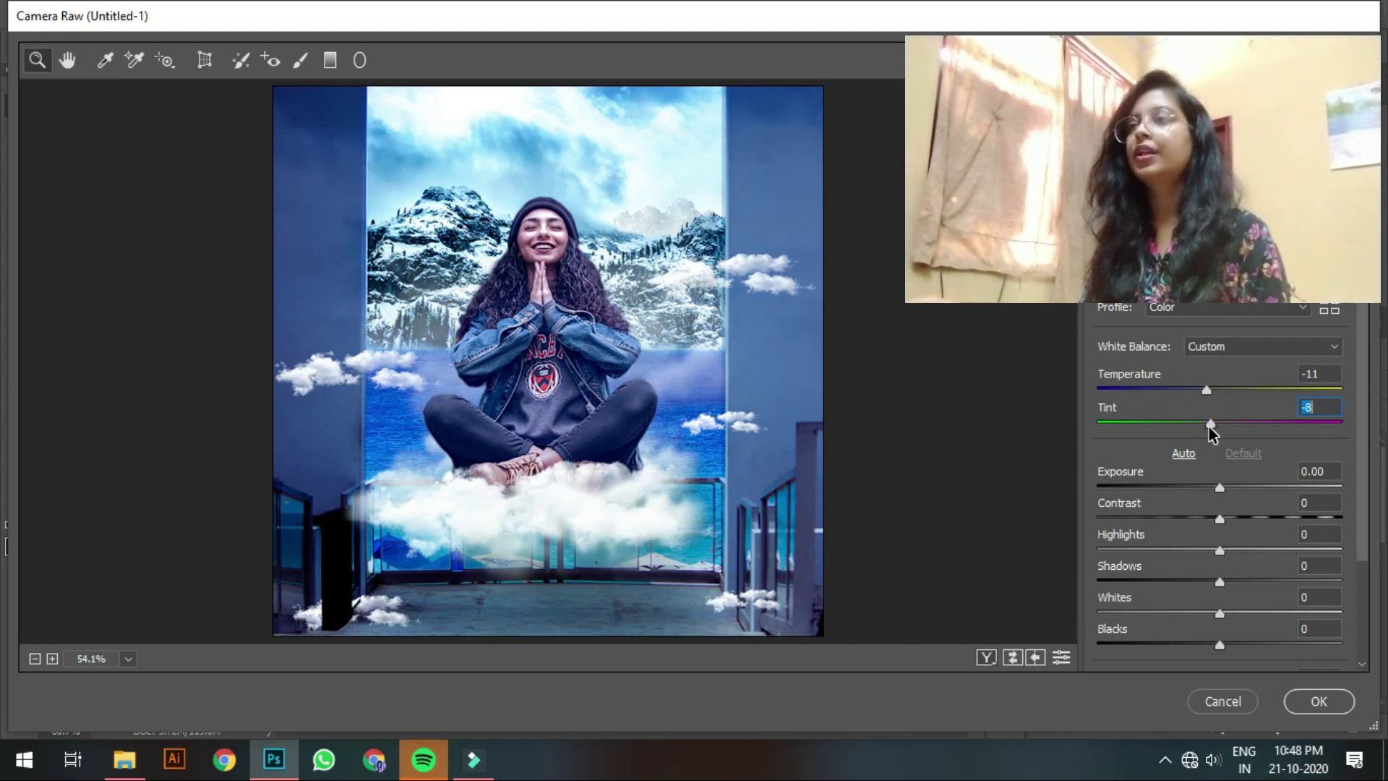
Step: Set the Camera Raw Exposure to +0.20, Contrast to +7 and Highlights to -44
left_click(1363, 345)
scroll(1233, 373, "down", 4)
left_click(1224, 373)
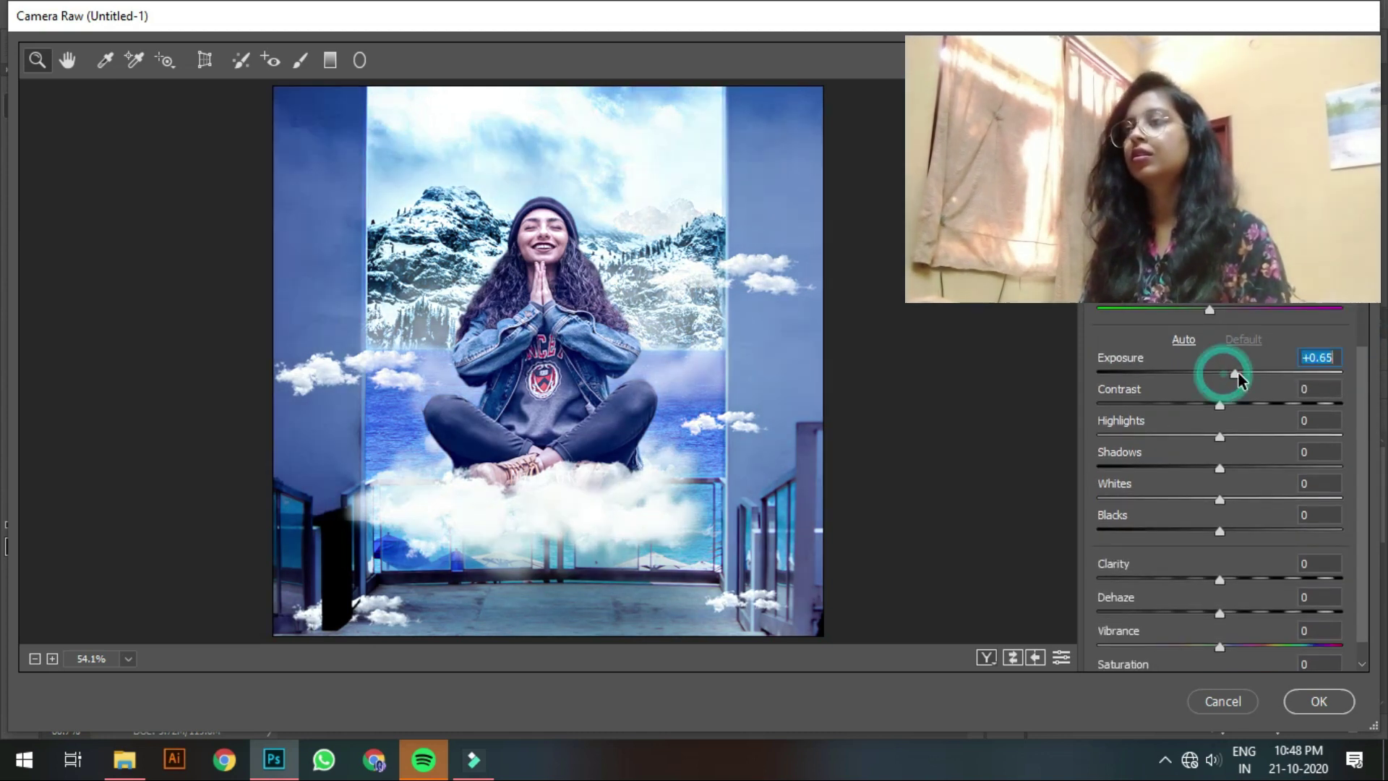
left_click_drag(1230, 374, 1168, 437)
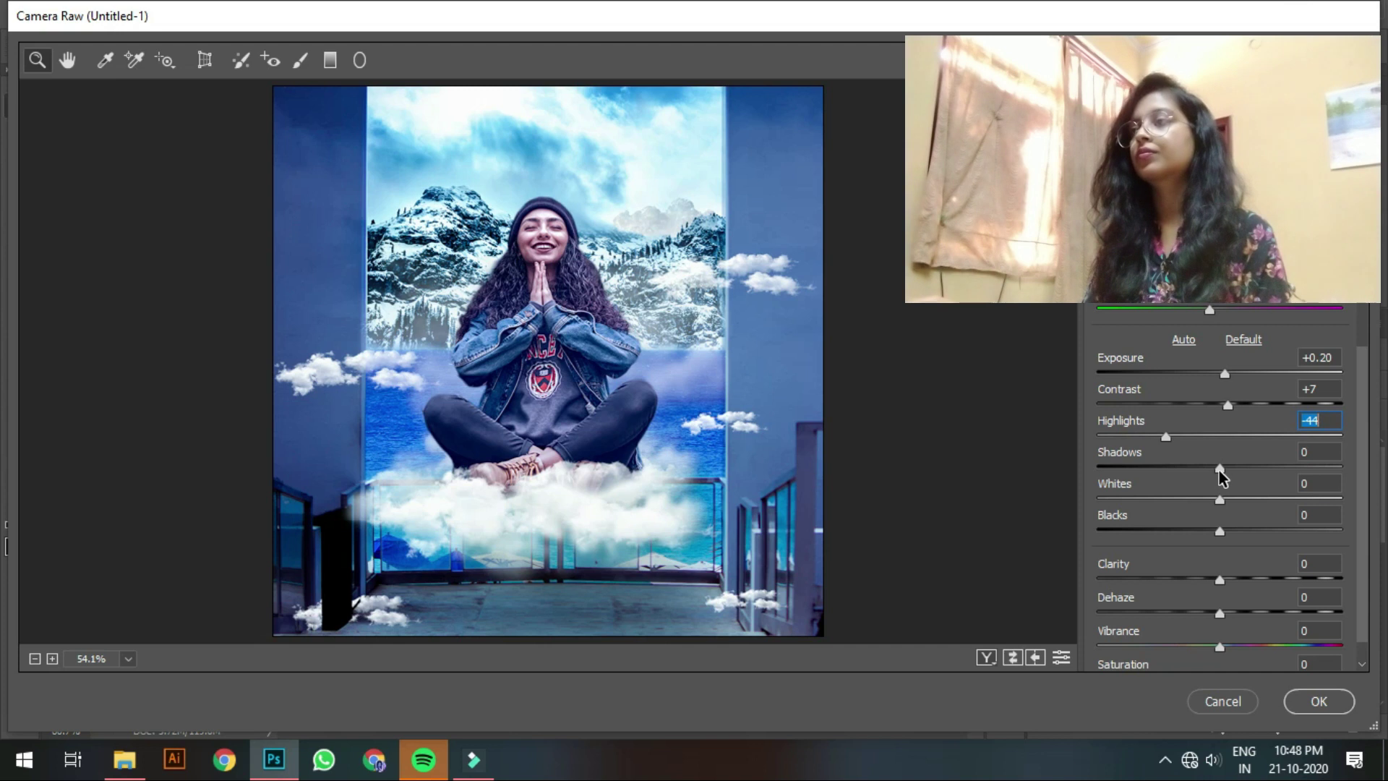
Step: Set Shadows to +19, Whites to -26, Blacks to -18, Clarity to -8 and Dehaze to +12 in Camera Raw
left_click_drag(1220, 475, 1155, 511)
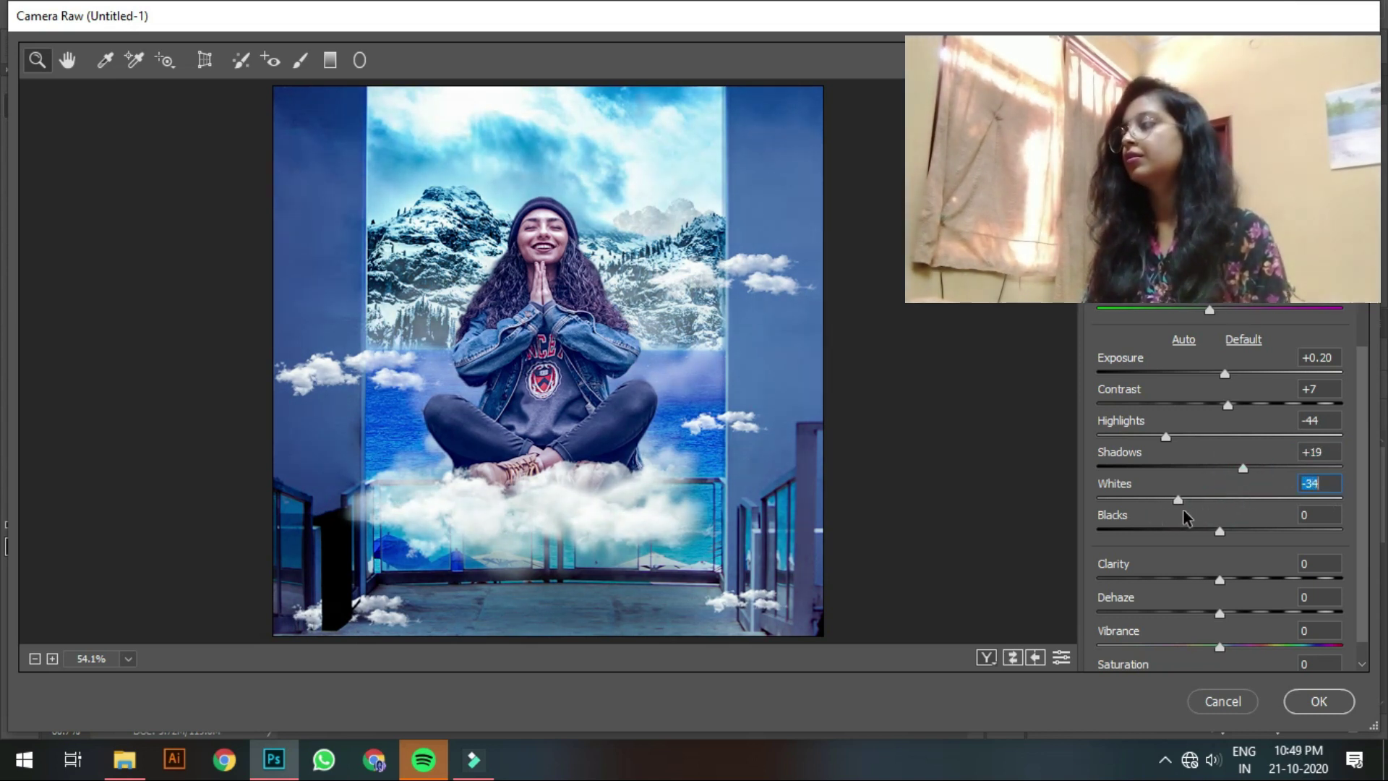
left_click_drag(1221, 533, 1184, 532)
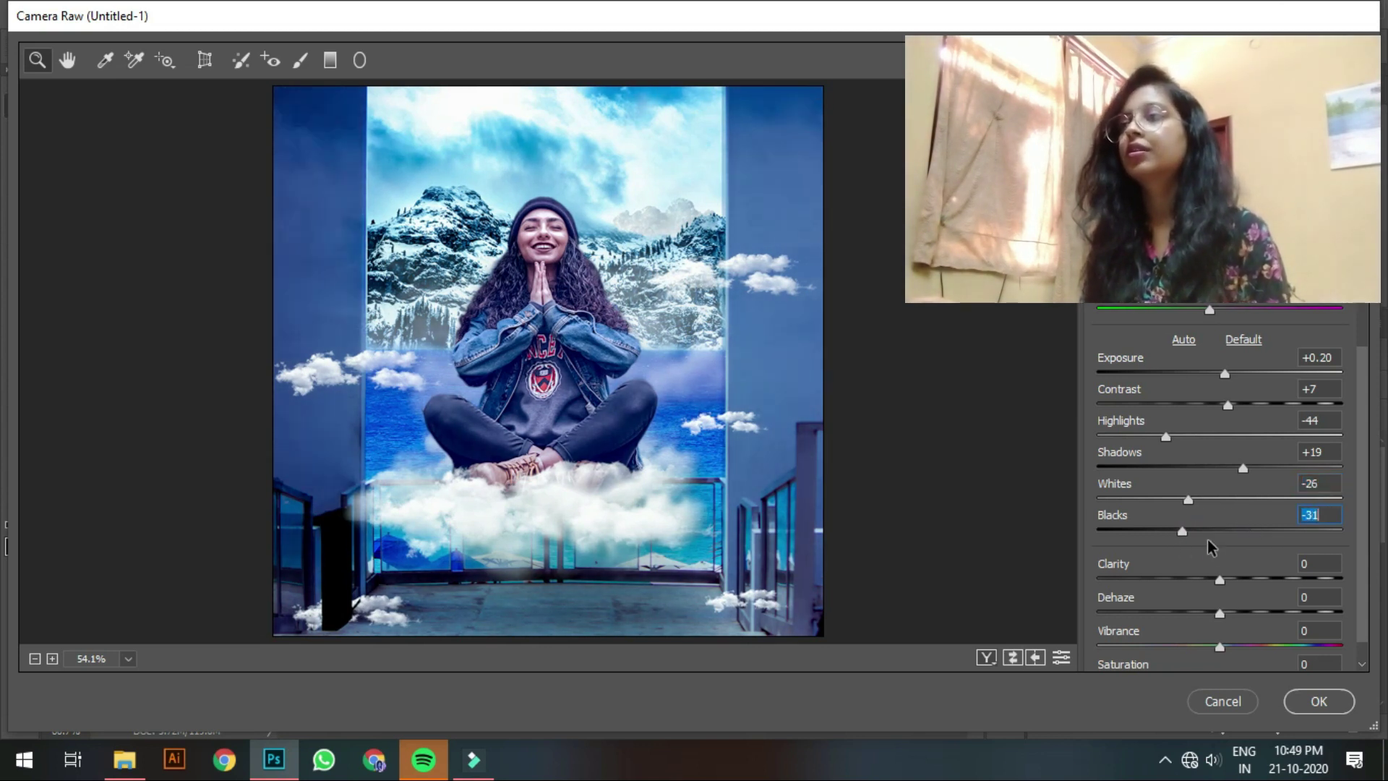
scroll(1200, 557, "down", 1)
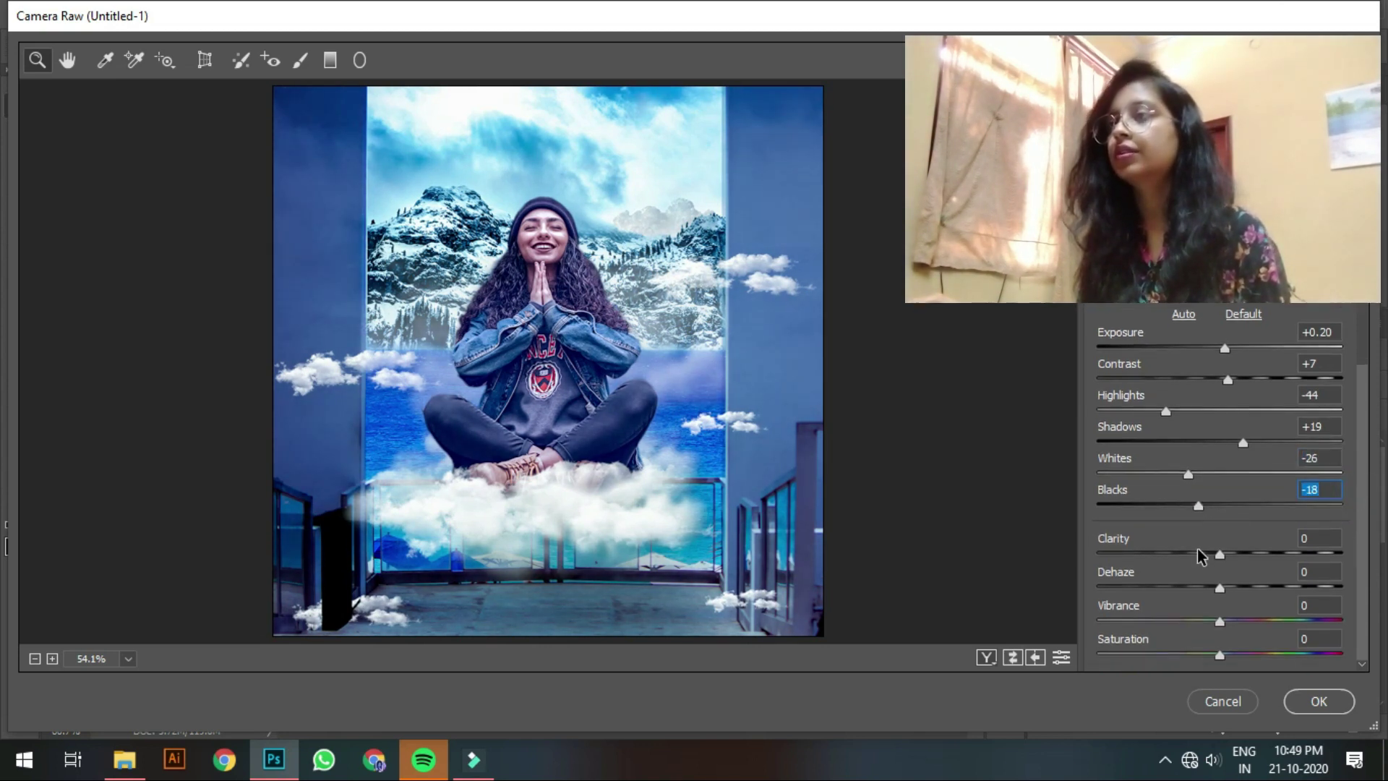
mouse_move(1219, 555)
left_mouse_down()
mouse_move(1204, 555)
mouse_move(1279, 568)
mouse_move(1210, 573)
left_mouse_up()
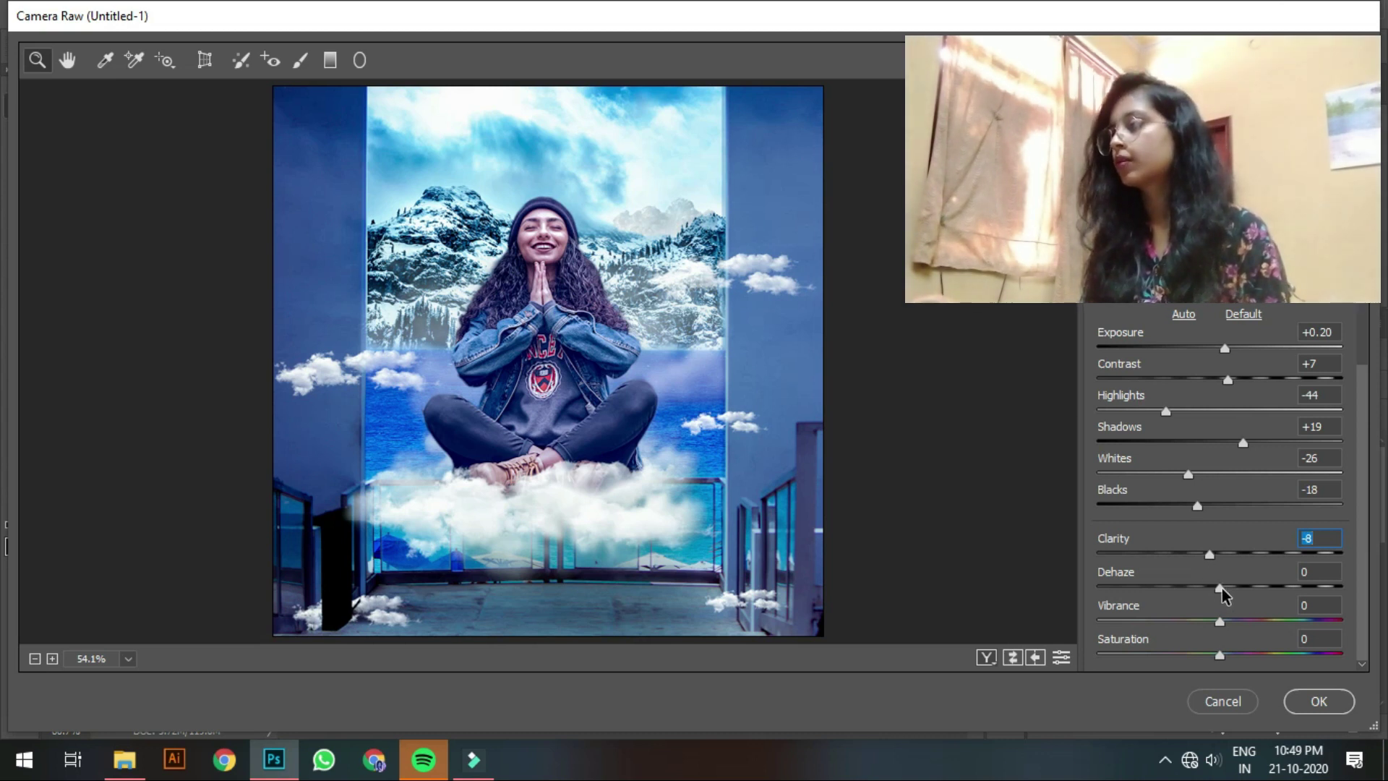
mouse_move(1239, 592)
left_mouse_down()
mouse_move(1203, 594)
mouse_move(1239, 595)
left_mouse_up()
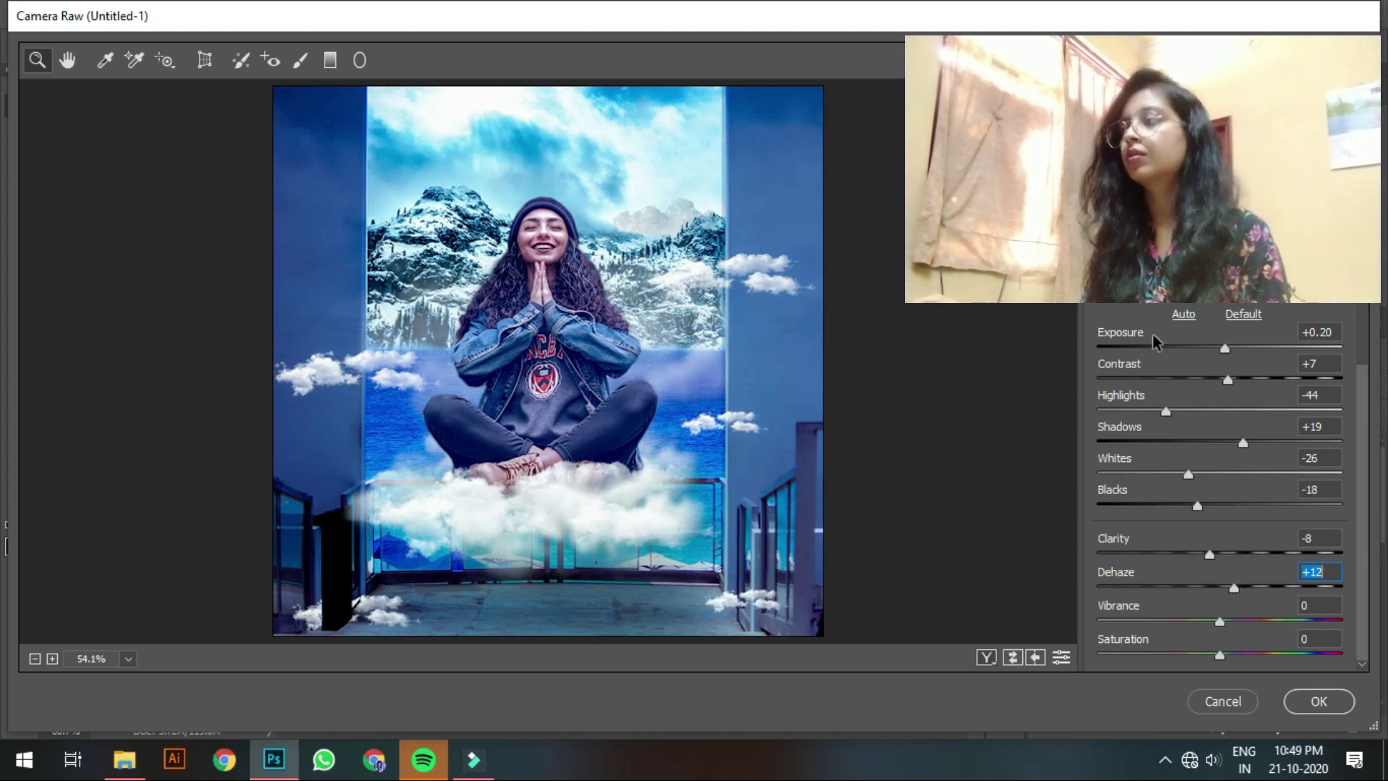
Step: Set the parametric tone curve to Highlights -1, Lights -24, Darks -8 and Shadows -3, and apply the Camera Raw grade
left_click(1125, 232)
left_click_drag(1238, 602, 1189, 634)
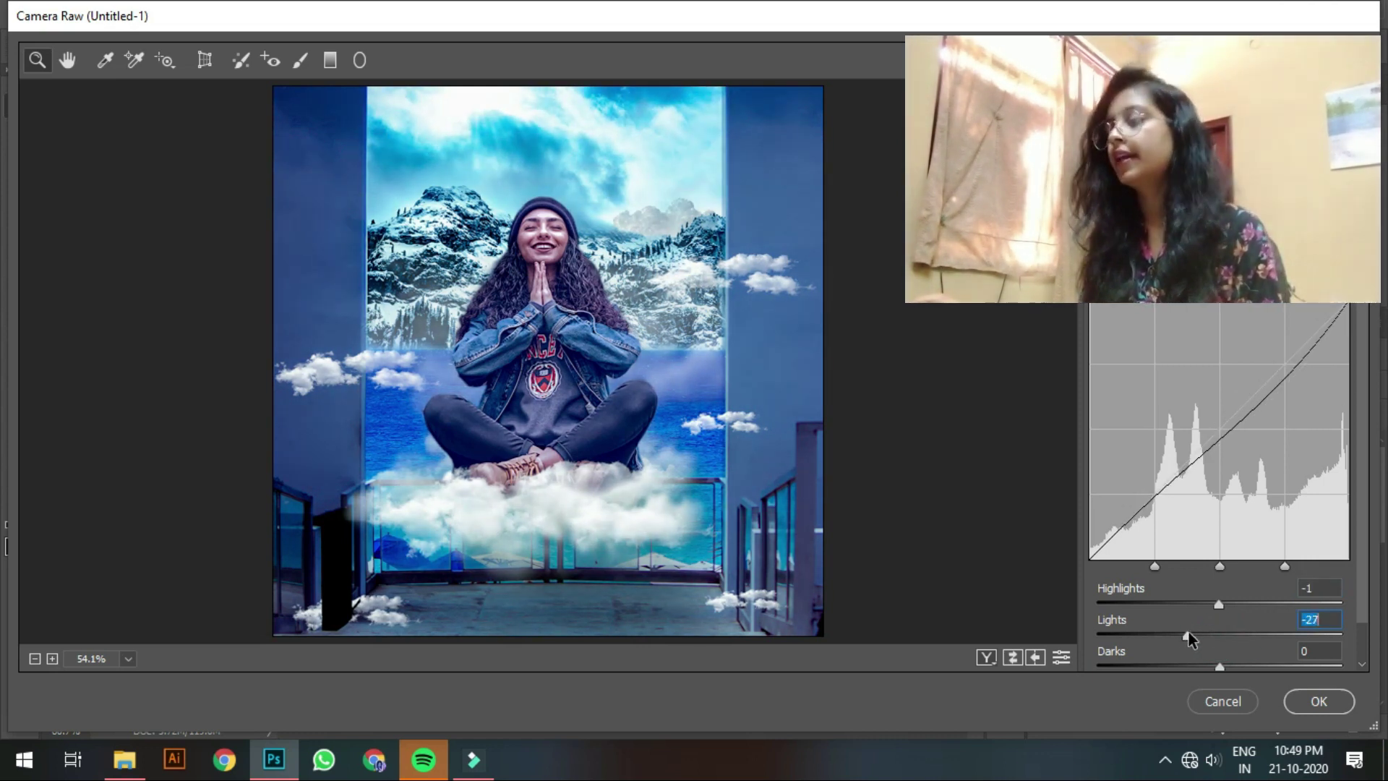
scroll(1366, 524, "down", 1)
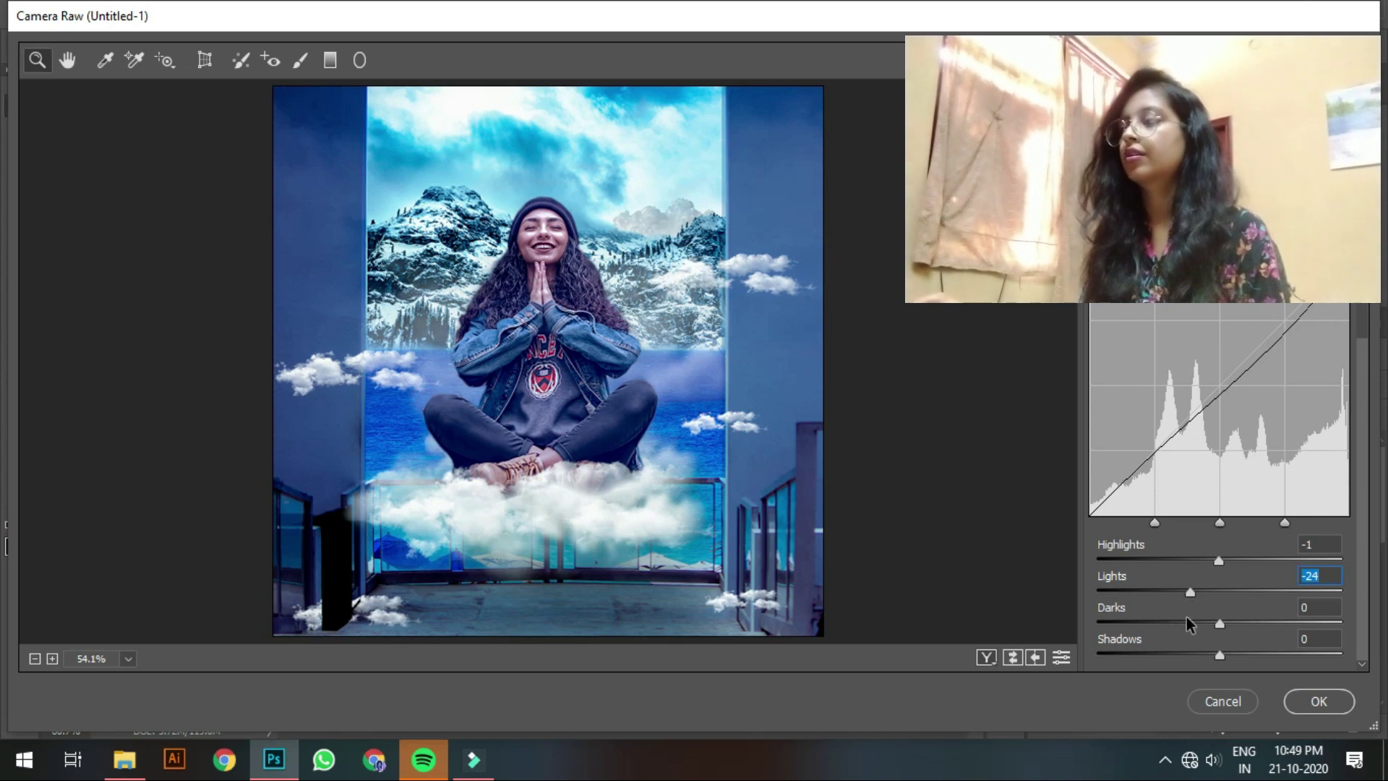
mouse_move(1220, 624)
left_mouse_down()
mouse_move(1190, 624)
mouse_move(1213, 625)
left_mouse_up()
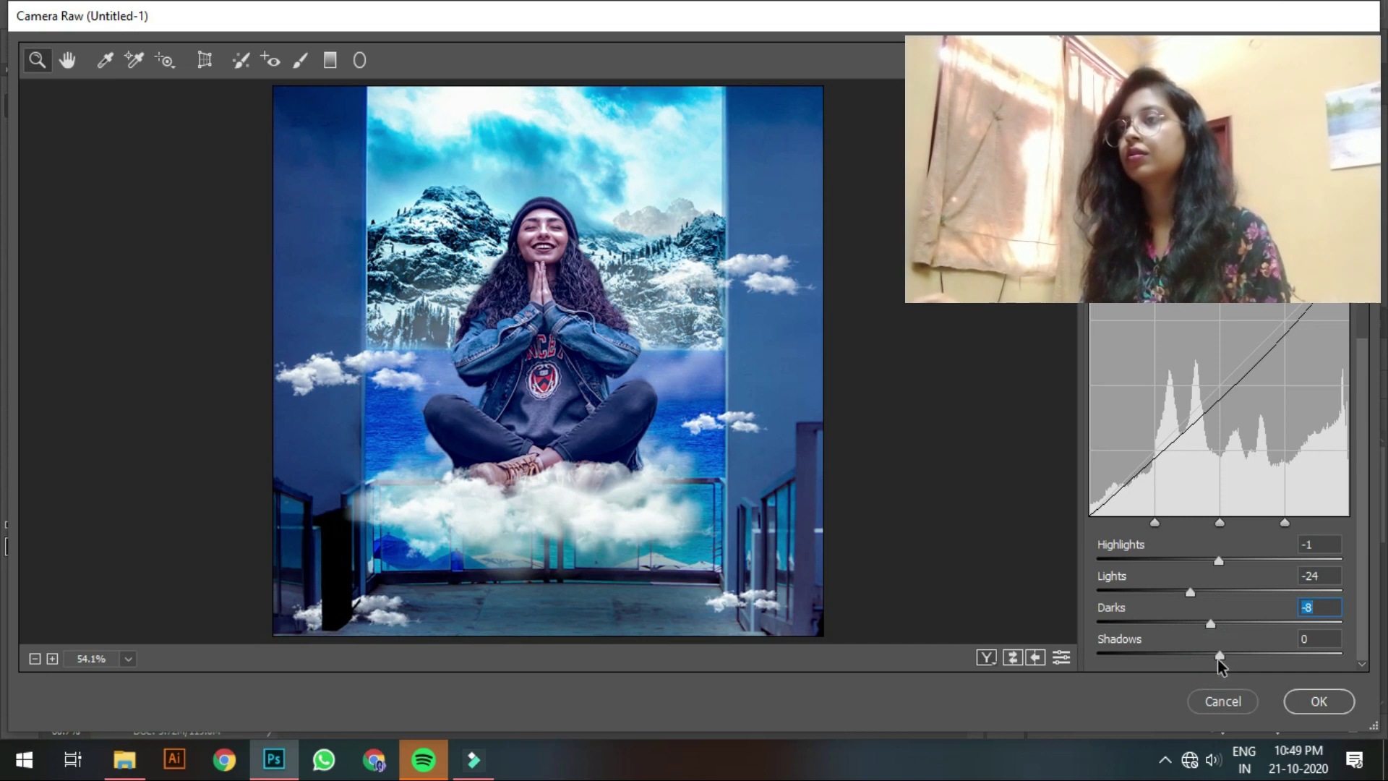
mouse_move(1223, 659)
left_mouse_down()
mouse_move(1169, 657)
mouse_move(1260, 658)
mouse_move(1218, 657)
left_mouse_up()
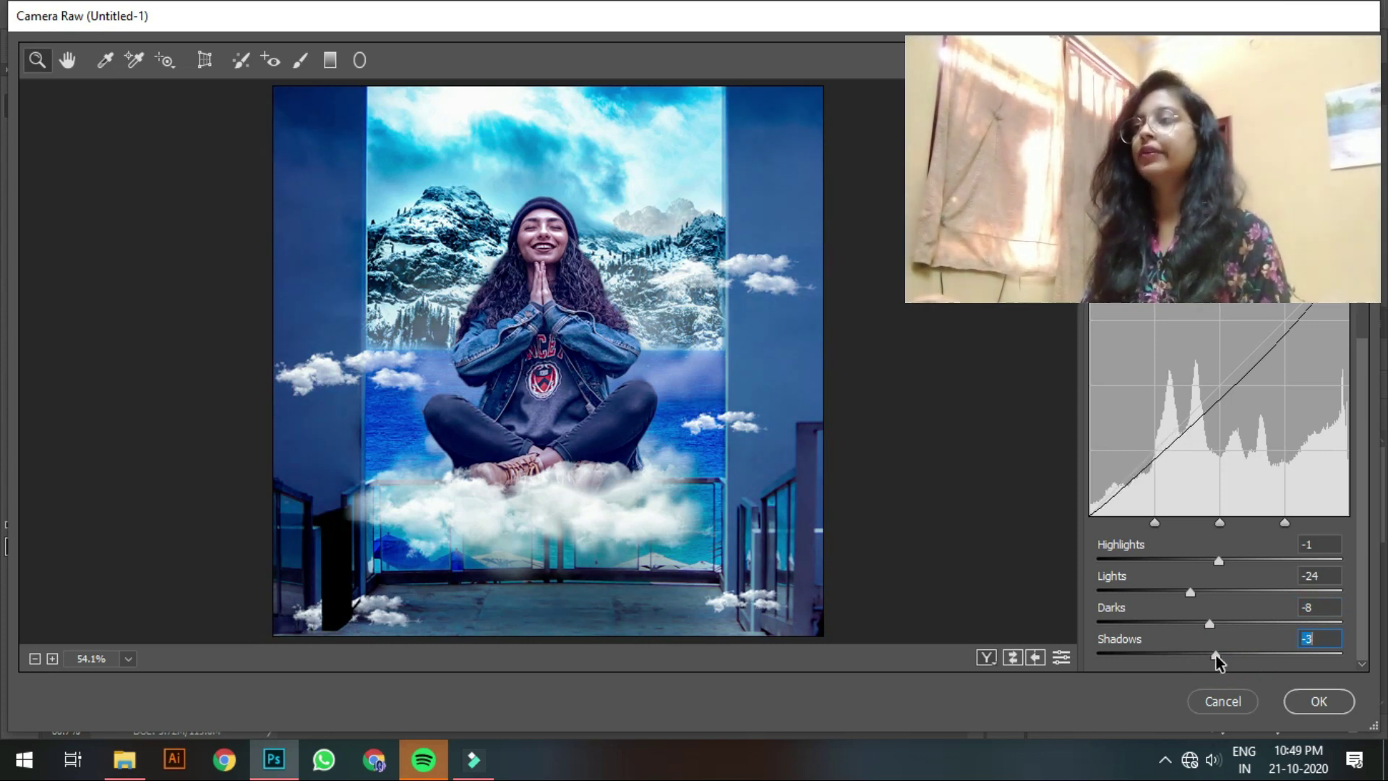
key("shift+p")
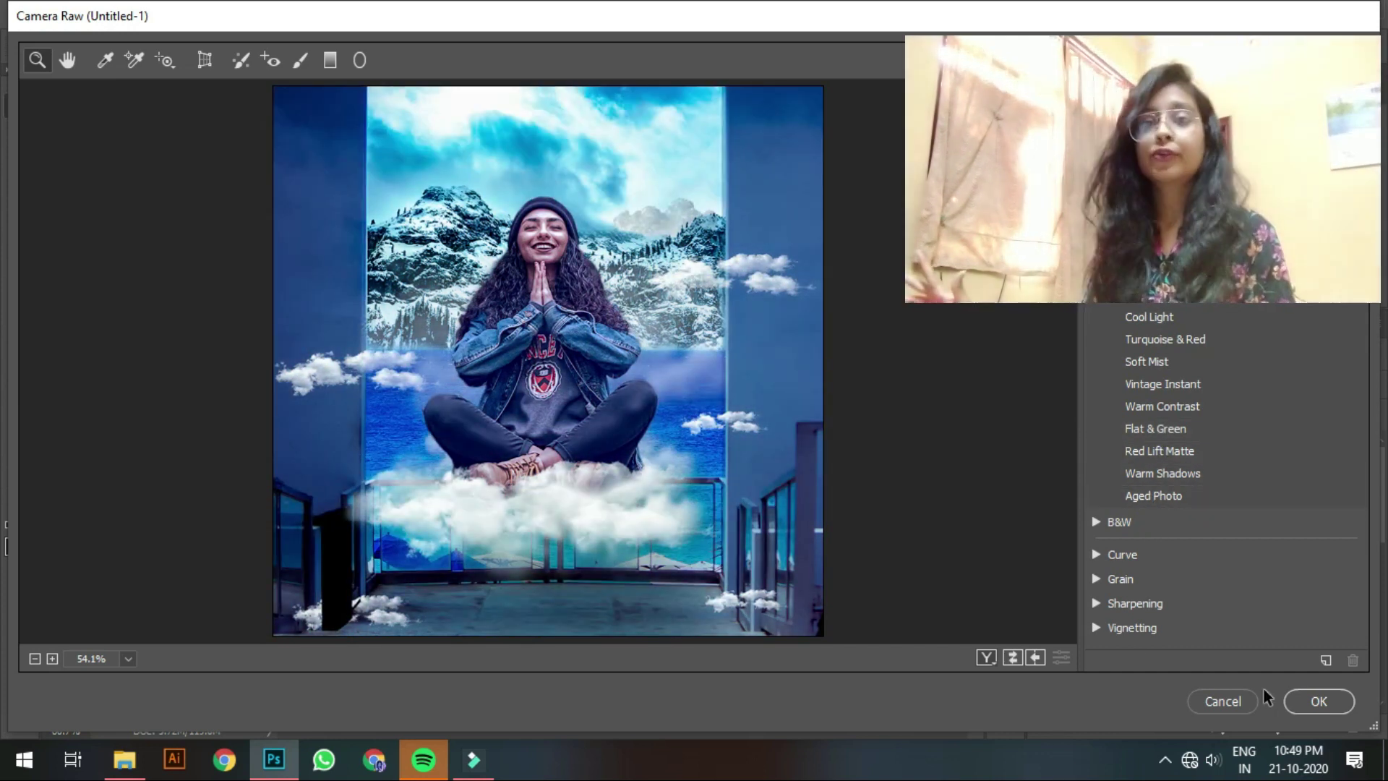
left_click(1308, 698)
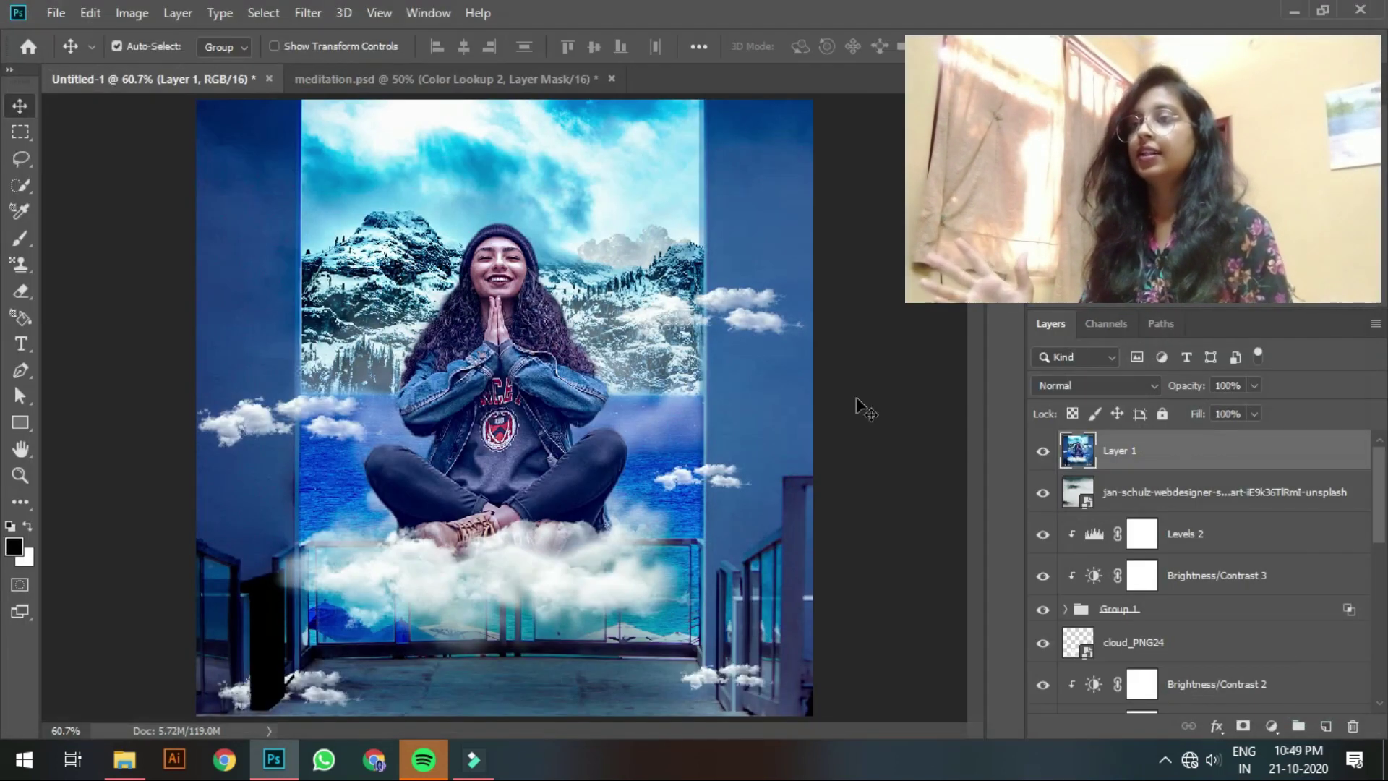
Step: Deselect all layers and toggle the graded merged layer's visibility to compare the image with and without the grade
left_click(892, 435)
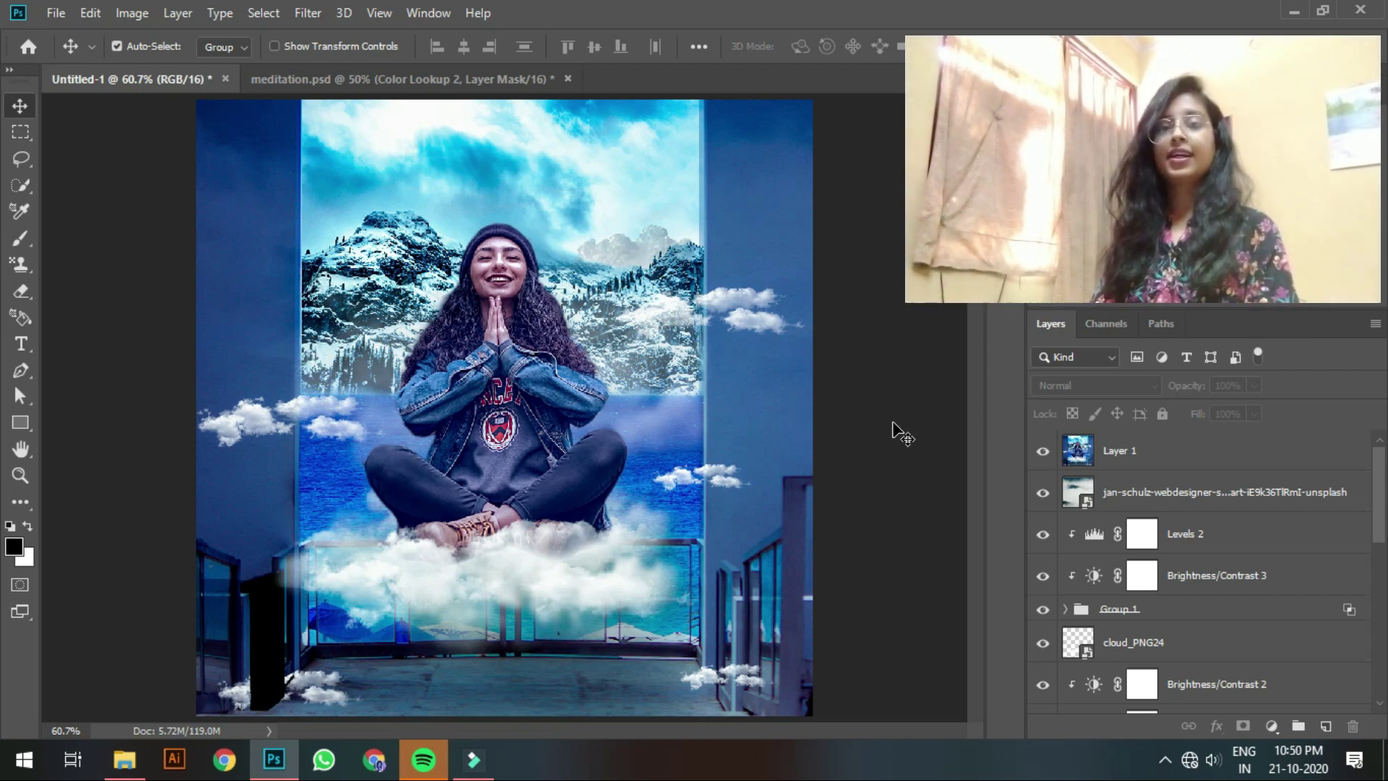
left_click(1043, 455)
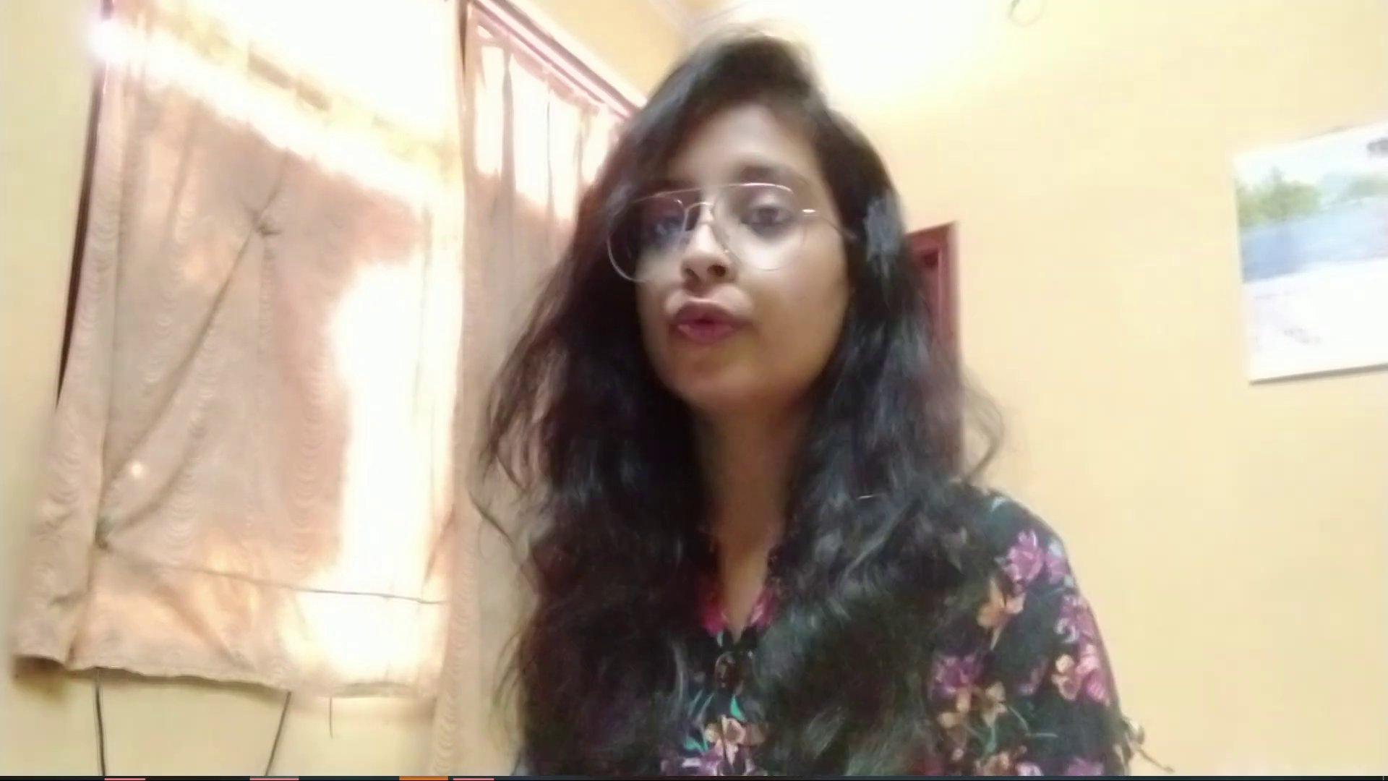